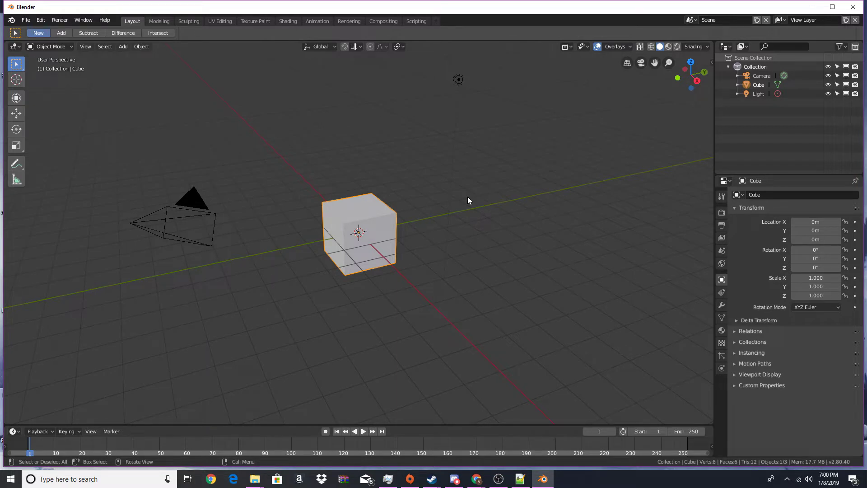
Append the techsuit_male_js object from Halo 5 Rigs (packed).blend in the desktop folder Halo 5 Tutorial Files.
left_click(26, 20)
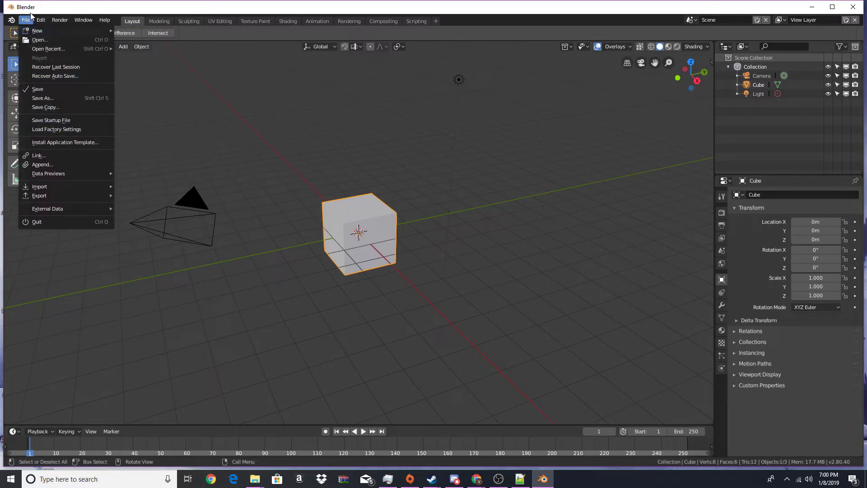
left_click(61, 164)
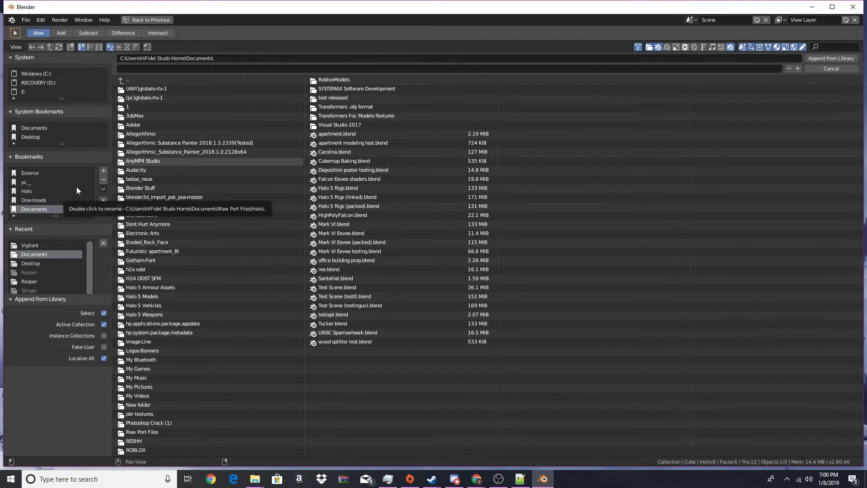
left_click(34, 136)
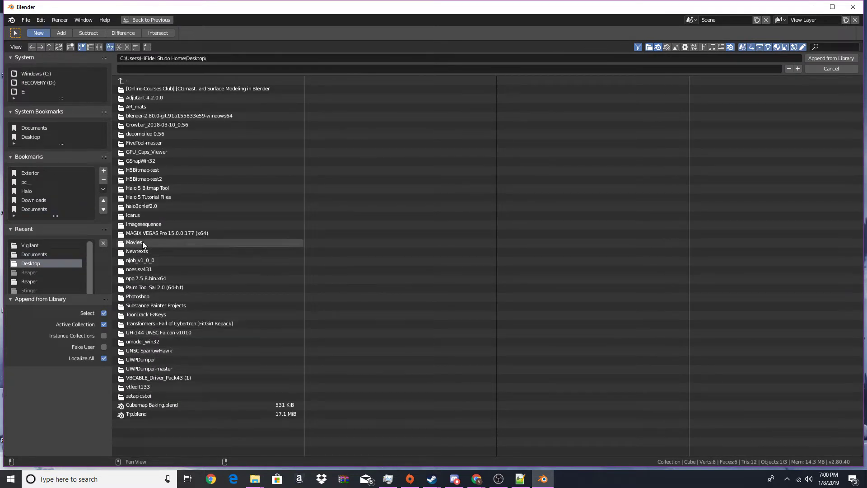
left_click(144, 198)
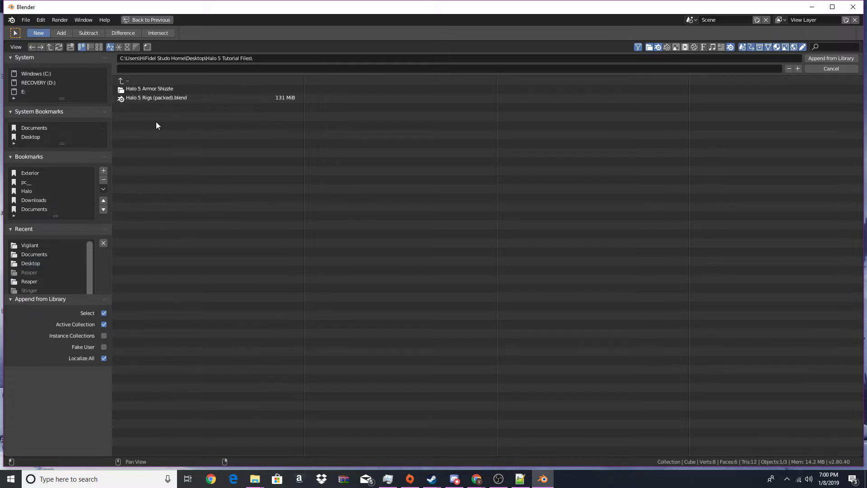
left_click(159, 99)
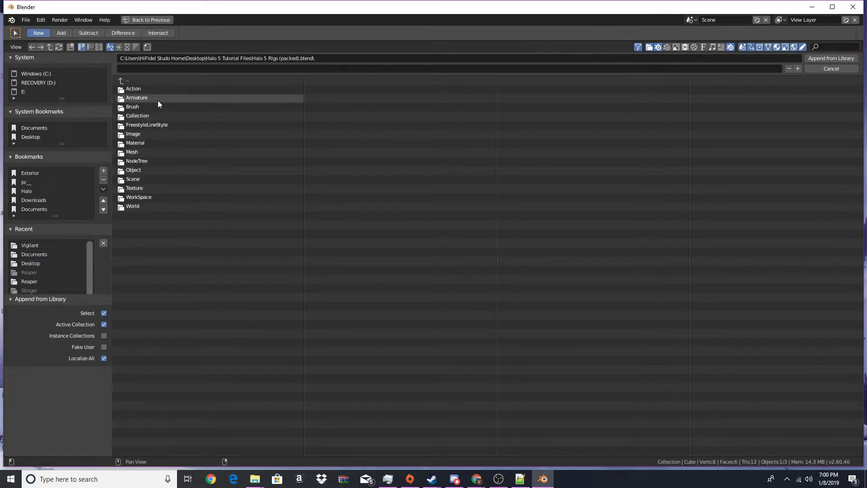
left_click(142, 170)
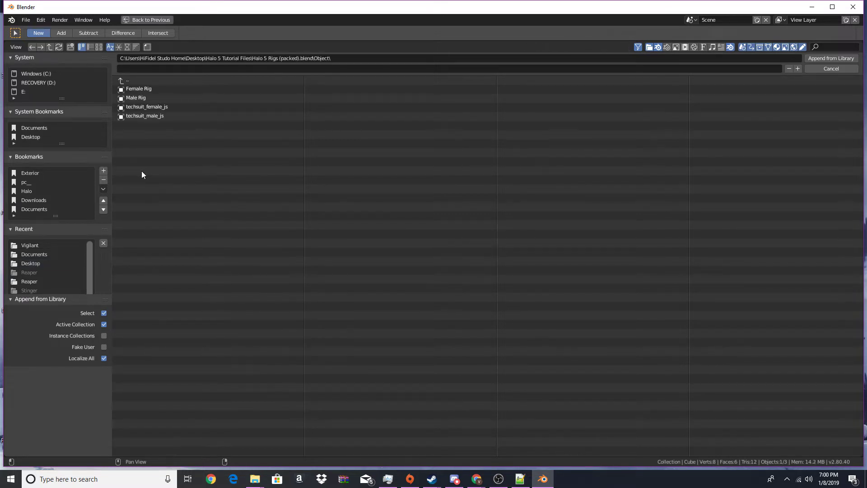
left_click(146, 116)
left_click(841, 58)
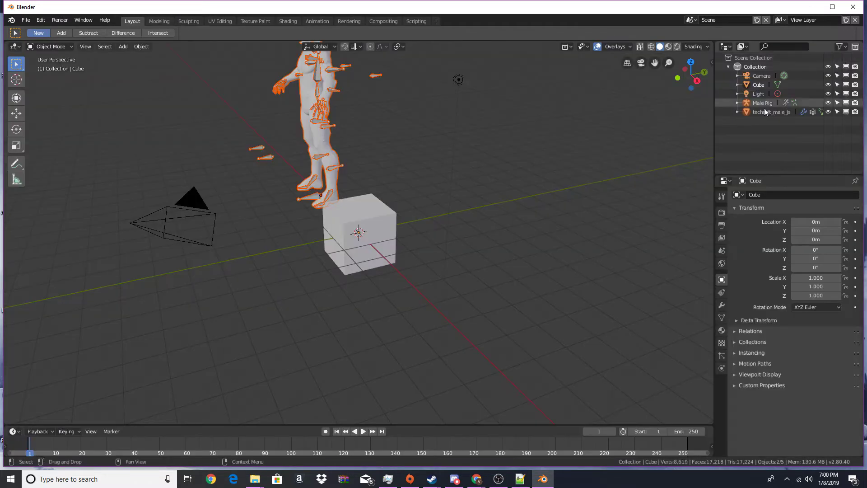
Delete the default cube, light and camera from the scene.
middle_click_drag(312, 131, 406, 203)
scroll(406, 203, "up", 3)
left_click(393, 210)
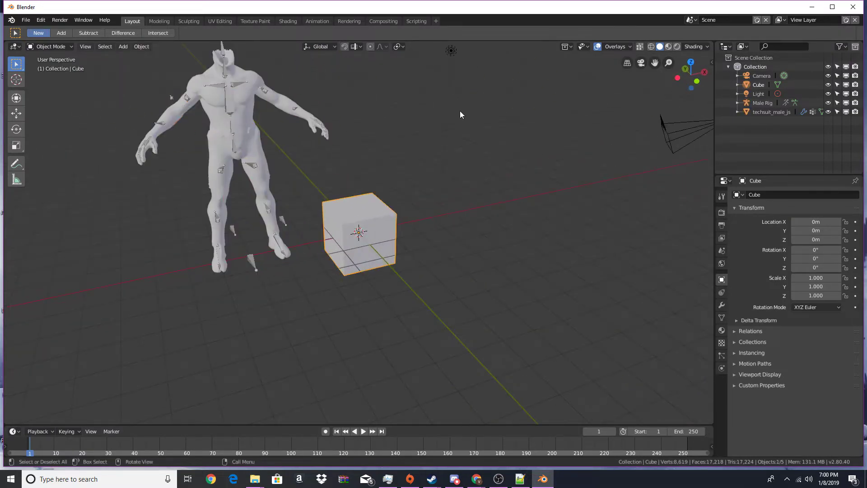
scroll(467, 110, "down", 2)
left_click(421, 107, "shift")
left_click(559, 174, "shift")
key("Delete")
scroll(270, 195, "up", 2)
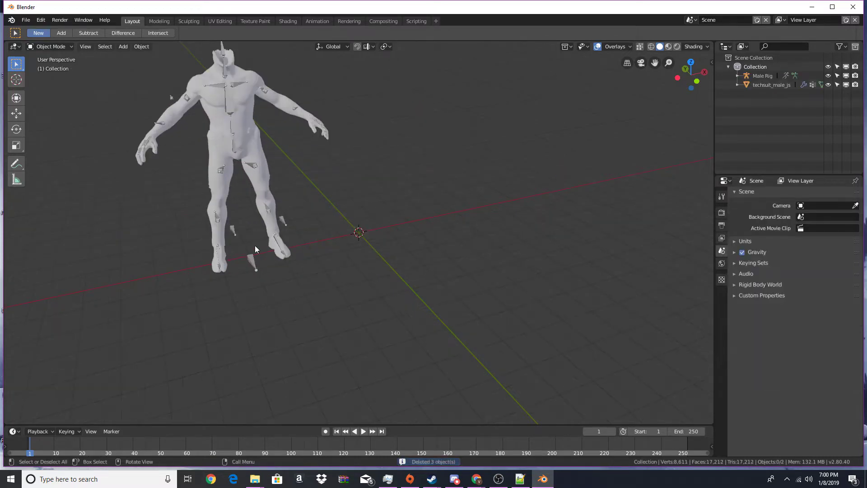
Move the Male Rig along the X axis to the world origin.
left_click(250, 262)
left_click(16, 113)
left_click_drag(284, 251, 395, 253)
scroll(378, 172, "down", 1)
middle_click_drag(378, 169, 392, 231, "shift")
scroll(401, 251, "up", 5)
scroll(397, 246, "down", 2)
Import Recruit Body Male.obj from the Recruit folder of Halo 5 Armor Shizzle and select the imported armor.
left_click(25, 22)
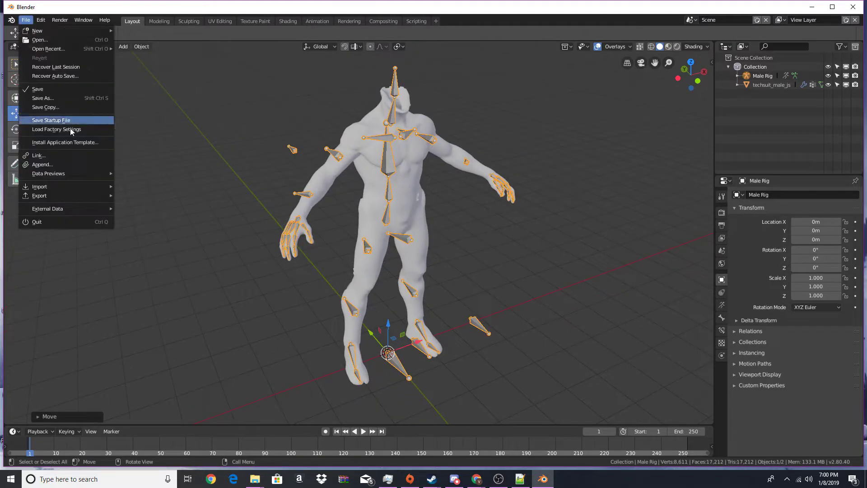
mouse_move(109, 187)
left_click(155, 232)
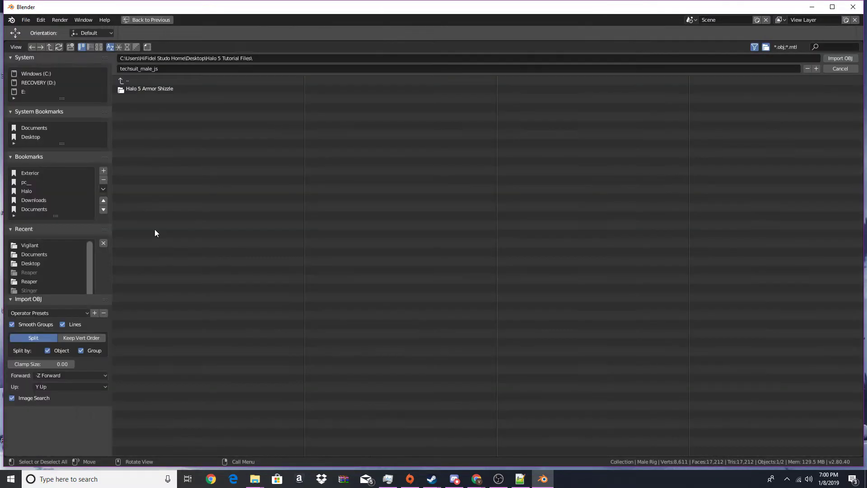
left_click(129, 89)
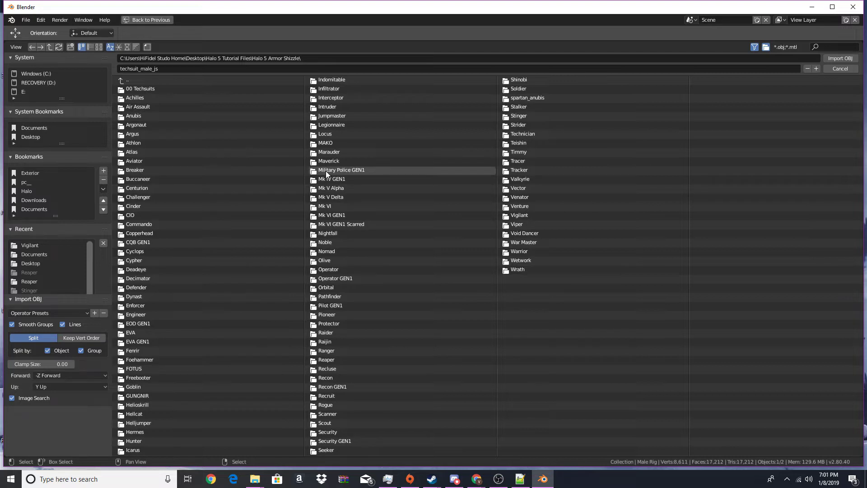
double_click(327, 396)
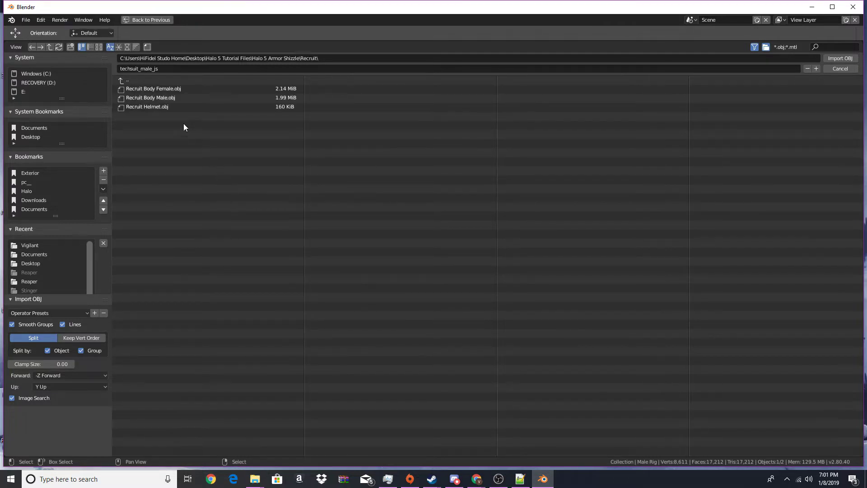
left_click(165, 96)
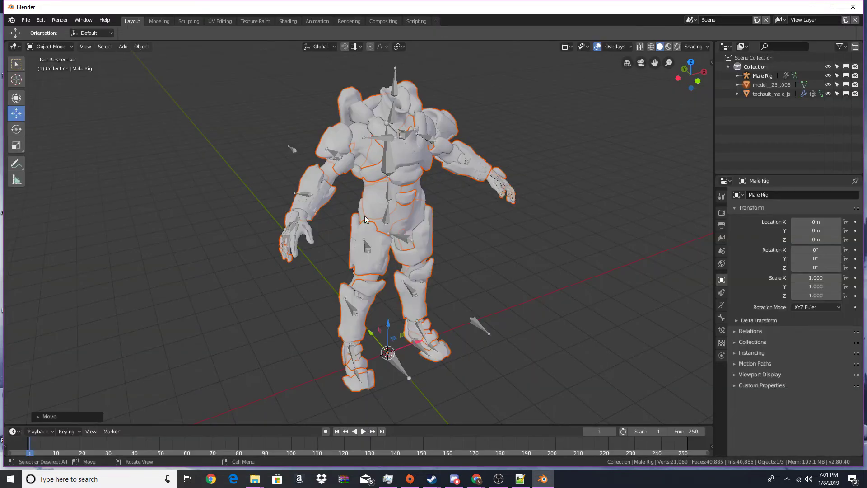
scroll(365, 215, "down", 3)
middle_click_drag(364, 215, 352, 212)
scroll(356, 254, "up", 3)
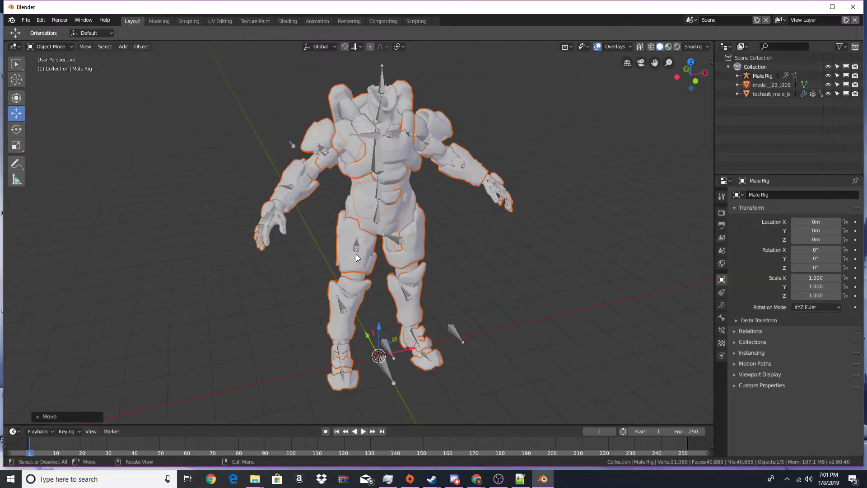
left_click(349, 265)
Import Recruit Body Female.obj and move its pieces to -6 m on the X axis, beside the rig.
left_click(26, 20)
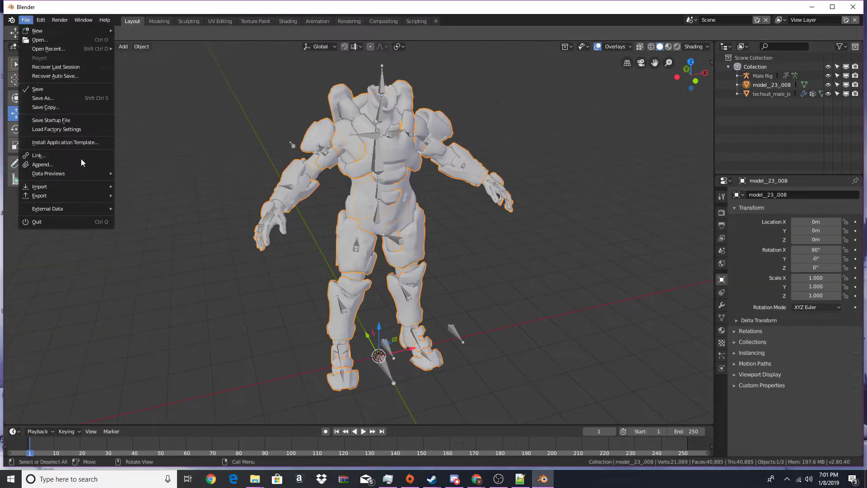
mouse_move(92, 188)
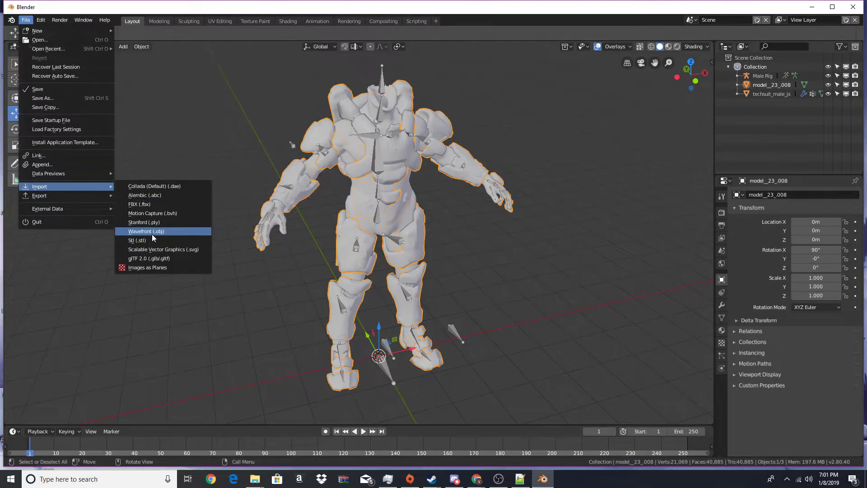
left_click(153, 234)
left_click(175, 88)
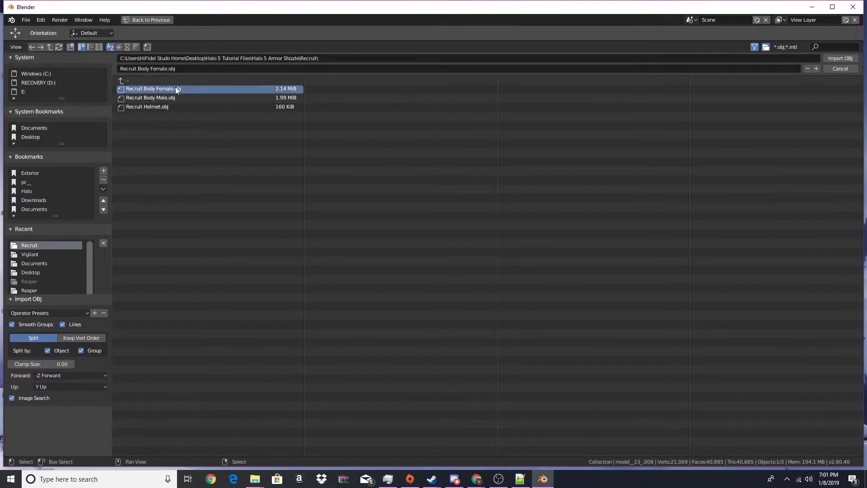
left_click(838, 58)
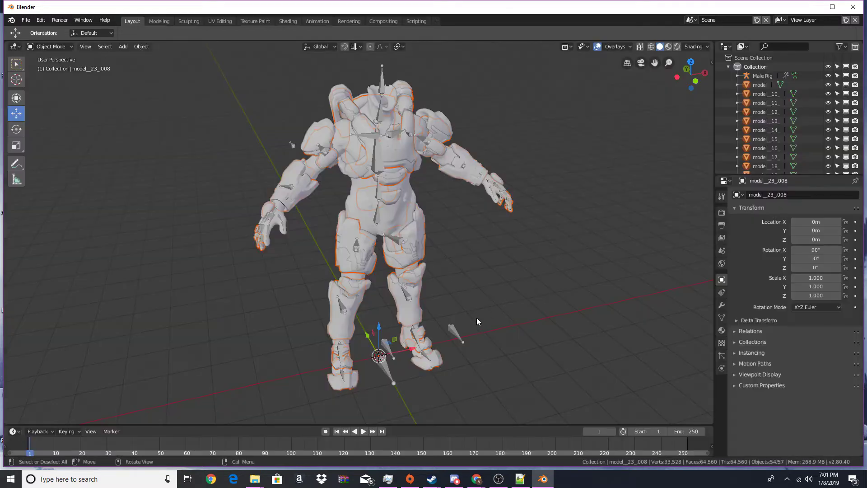
left_click_drag(417, 349, 257, 293)
middle_click_drag(257, 289, 373, 280, "shift")
Join the separate female armor pieces into one object and delete it.
left_click(196, 170, "shift")
middle_click_drag(246, 193, 285, 180)
scroll(285, 180, "up", 2)
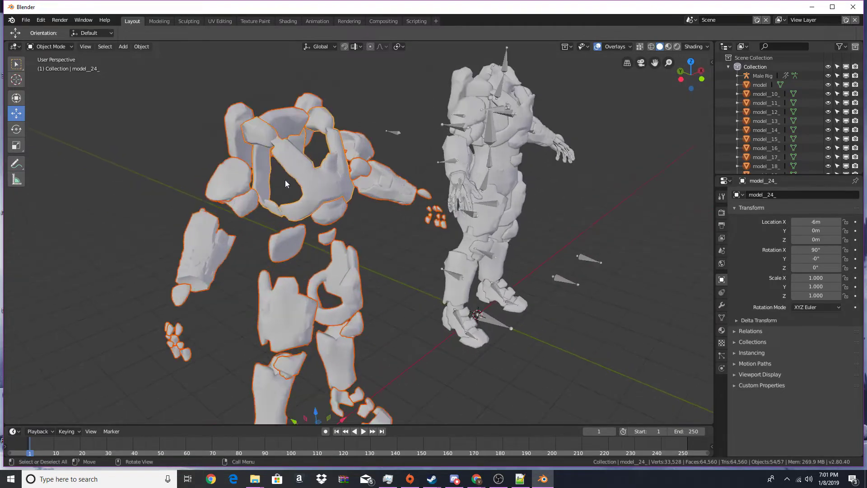
left_click(321, 189, "shift")
left_click(314, 185, "shift")
key("ctrl+j")
scroll(339, 196, "down", 2)
middle_click_drag(340, 195, 271, 198)
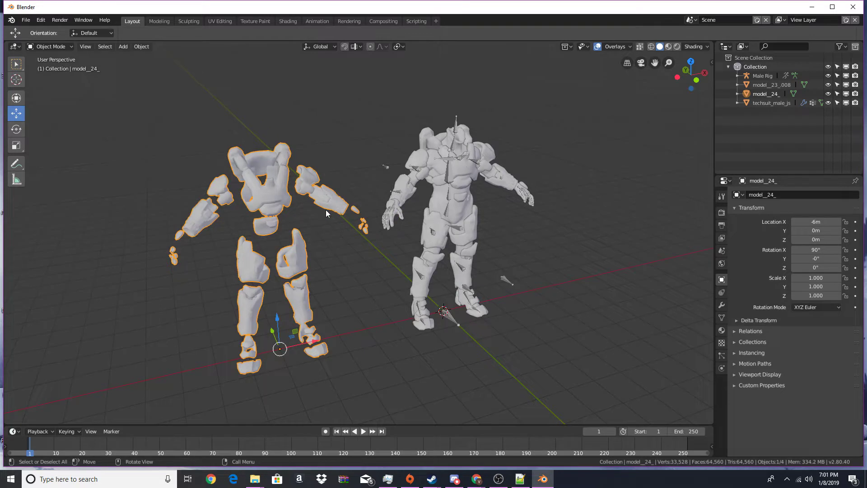
key("Delete")
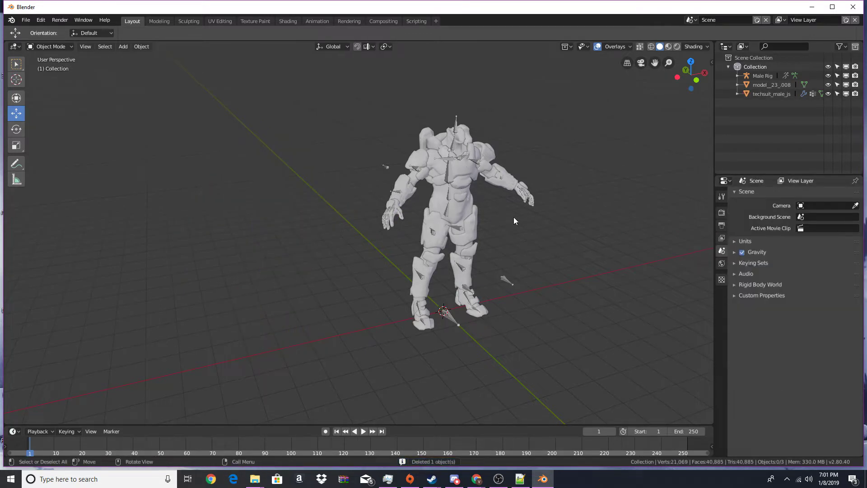
Import Recruit Helmet.obj from the Recruit folder onto the armored body.
scroll(423, 221, "up", 5)
left_click(446, 223)
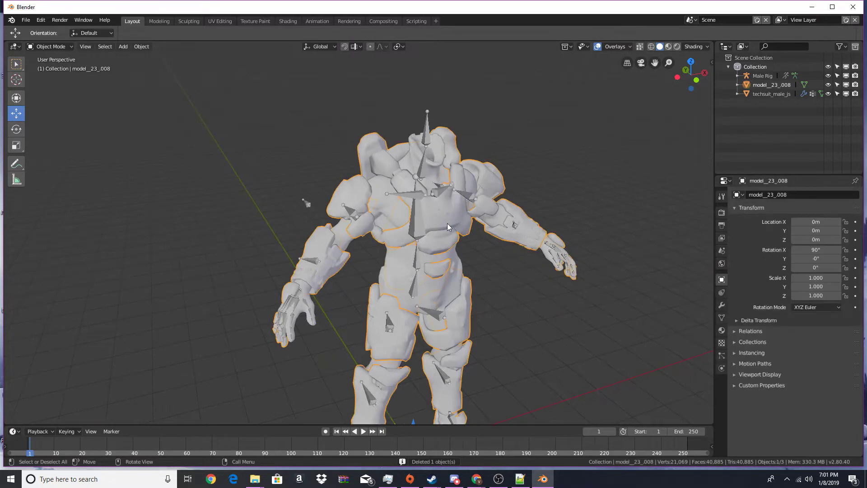
left_click(25, 20)
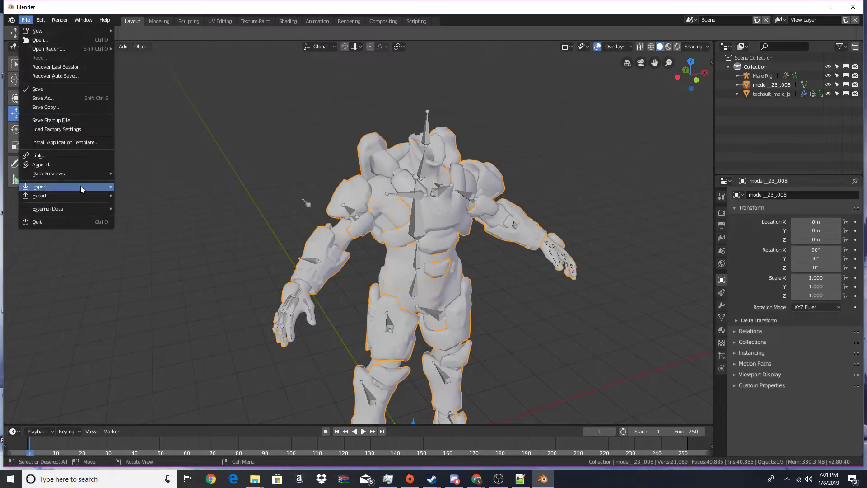
mouse_move(81, 186)
left_click(165, 229)
left_click(199, 107)
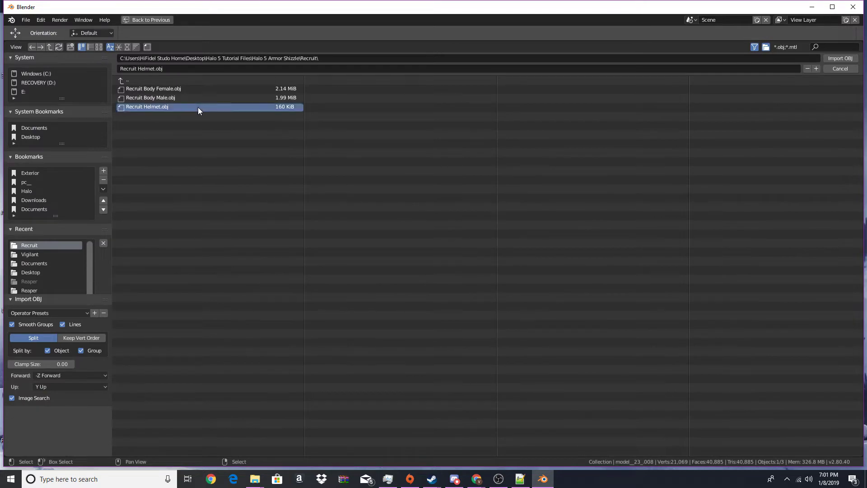
left_click(834, 59)
middle_click_drag(440, 298, 403, 318, "shift")
scroll(403, 318, "up", 3)
Select the recruit body armor and check the Auto Smooth option in its mesh normals settings.
left_click(427, 269)
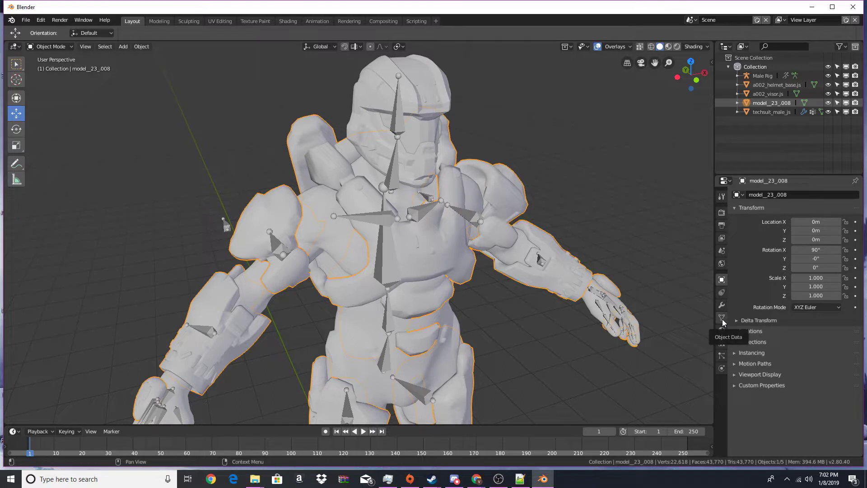
left_click(722, 319)
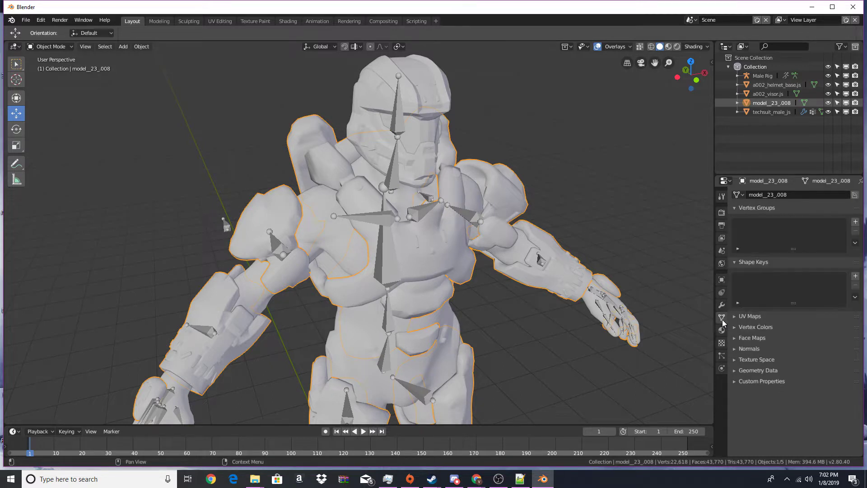
left_click(736, 350)
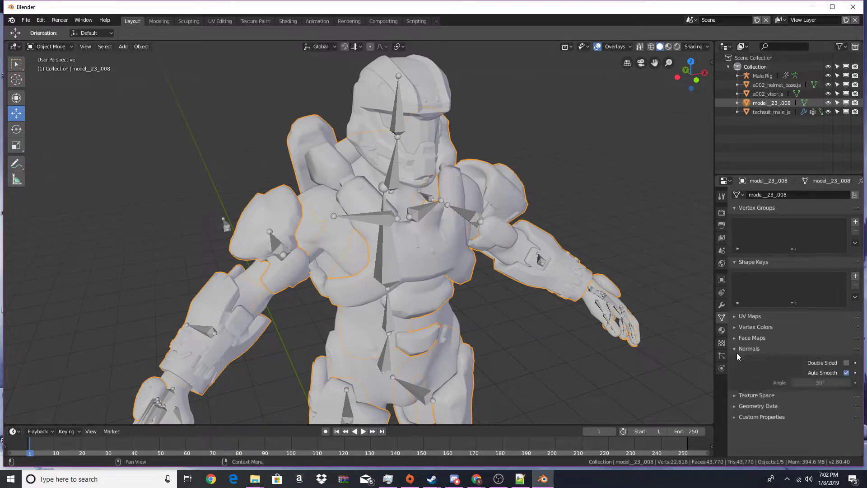
Add a Weighted Normal modifier to the body armor, set its weighting mode to Face Area And Angle, and apply it.
left_click(722, 305)
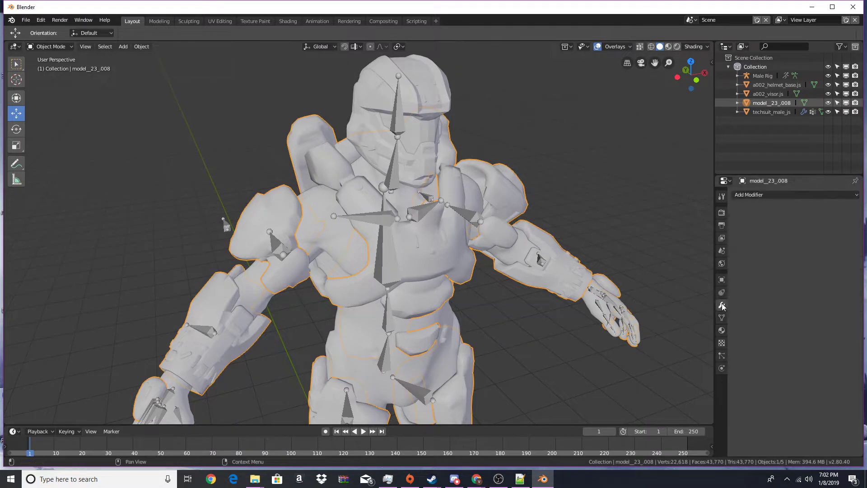
left_click(767, 196)
left_click(612, 255)
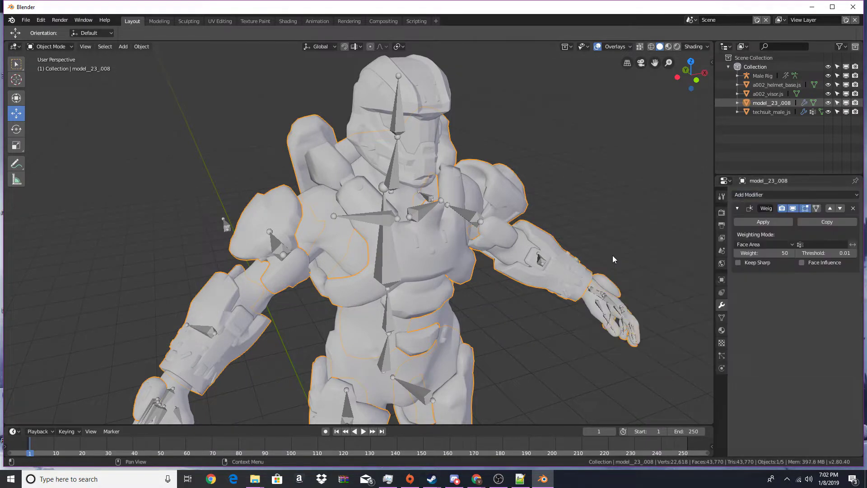
left_click(742, 244)
left_click(744, 220)
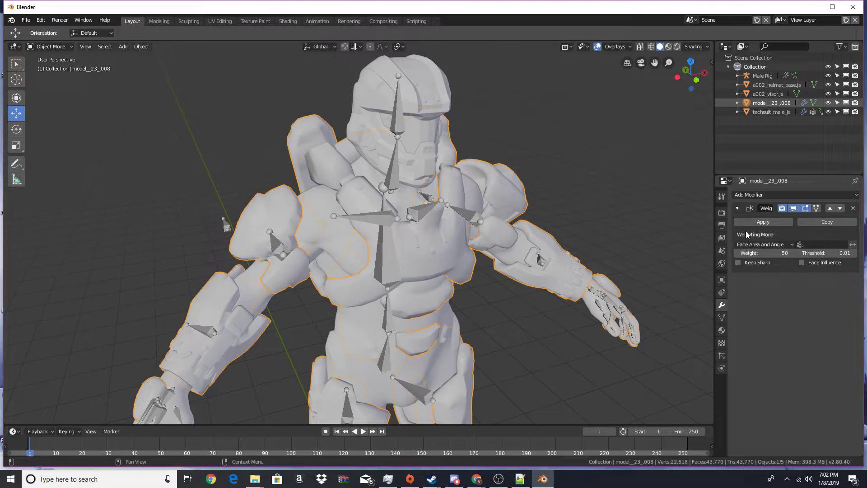
left_click(746, 222)
Shade the helmet base smooth and enable Auto Smooth for its normals.
left_click(444, 88)
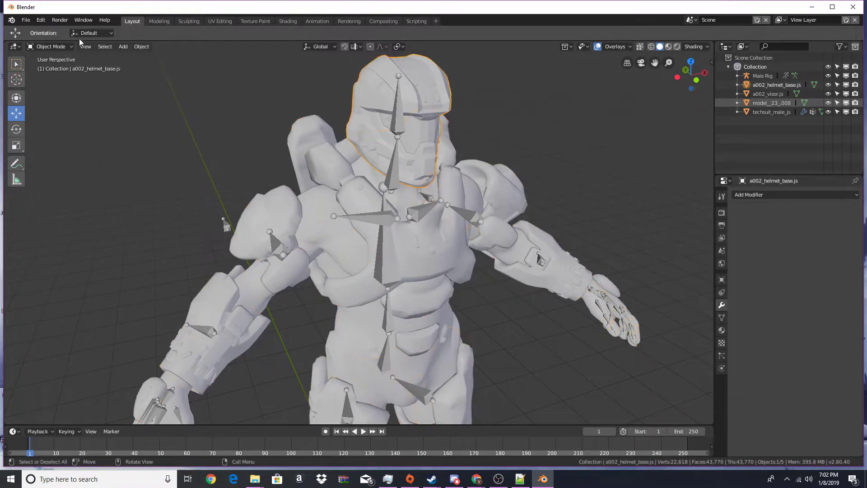
left_click(137, 50)
mouse_move(127, 47)
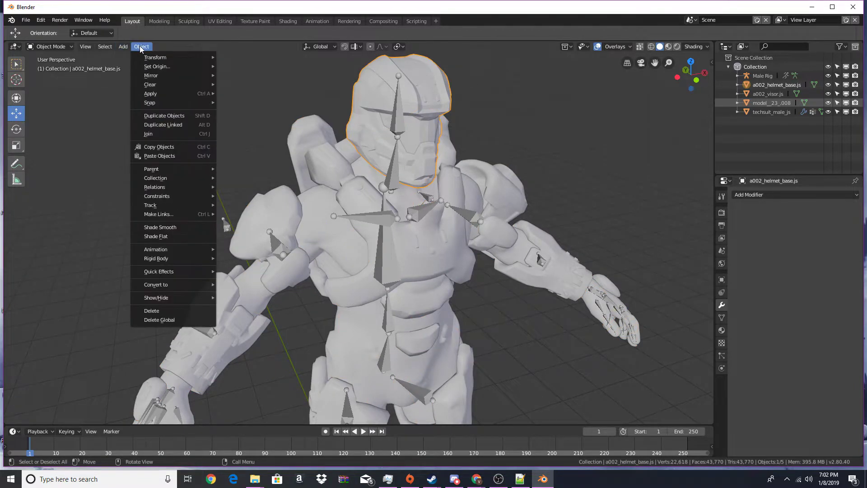
left_click(172, 228)
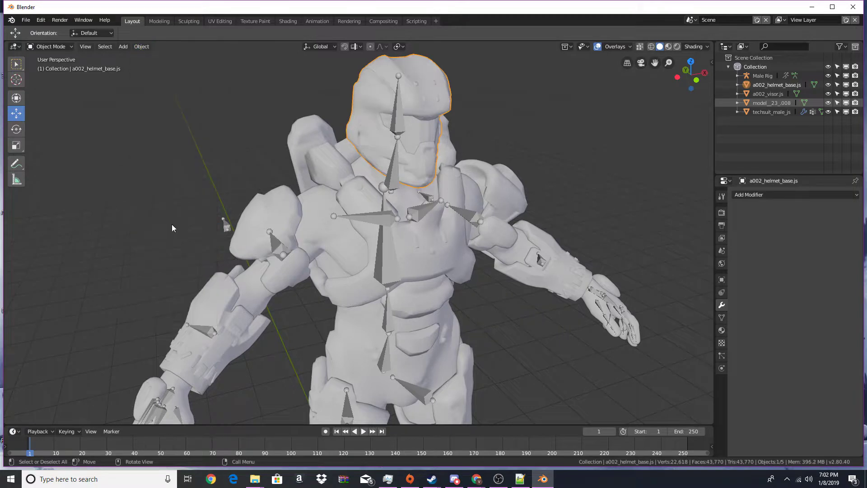
left_click(722, 318)
left_click(846, 372)
Add a Weighted Normal modifier to the helmet base, set its weighting mode to Face Area And Angle, and apply it.
left_click(721, 305)
left_click(743, 194)
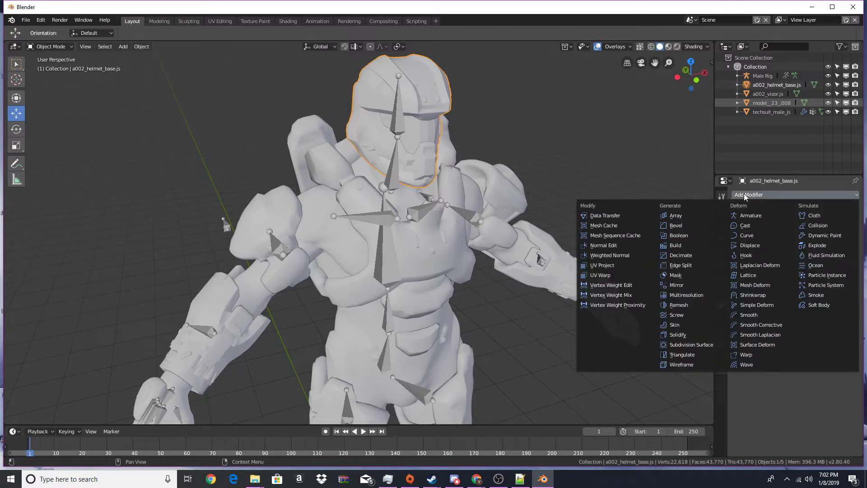
left_click(623, 255)
left_click(758, 243)
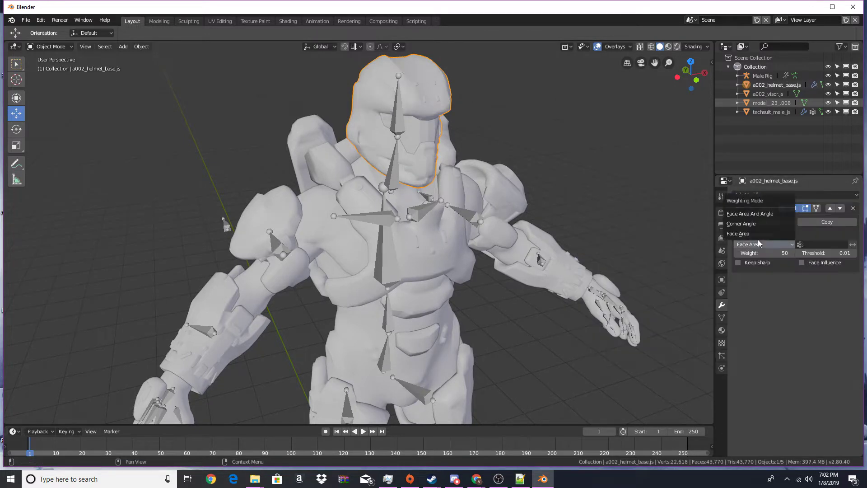
left_click(754, 213)
left_click(757, 221)
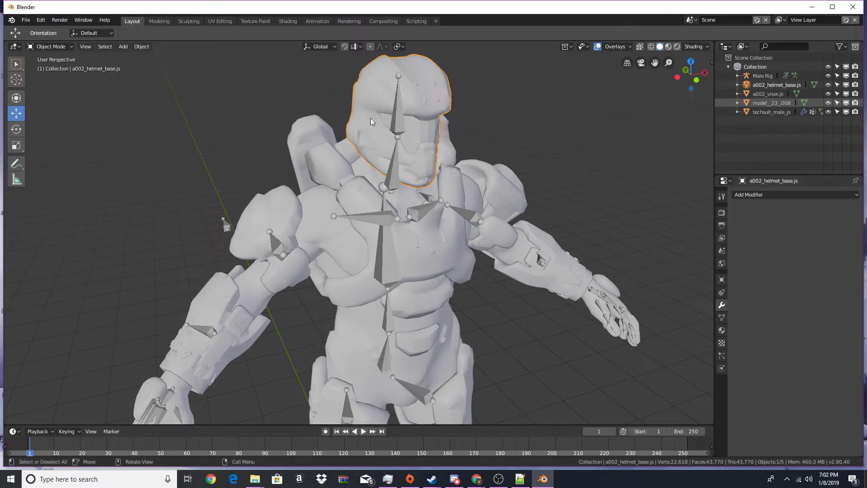
Shade the helmet visor smooth.
left_click(426, 131)
left_click(149, 47)
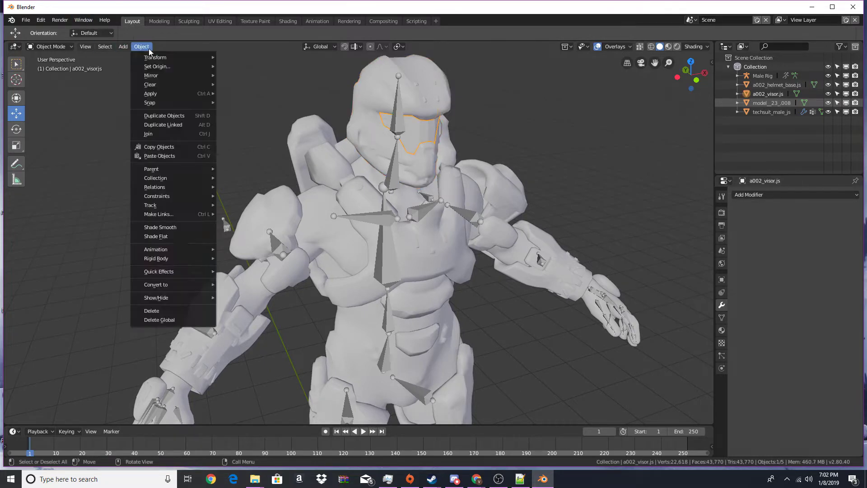
left_click(179, 228)
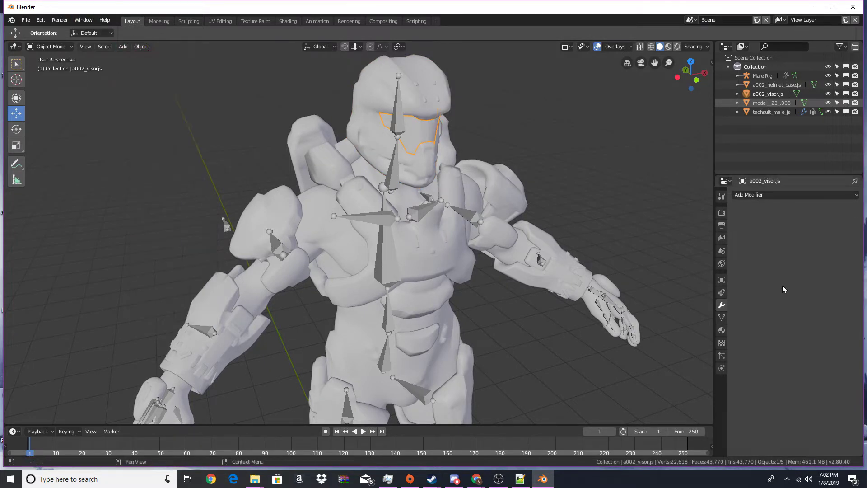
Enable Auto Smooth on the visor and apply a Weighted Normal modifier to it with the Face Area And Angle weighting mode.
left_click(751, 195)
left_click(597, 255)
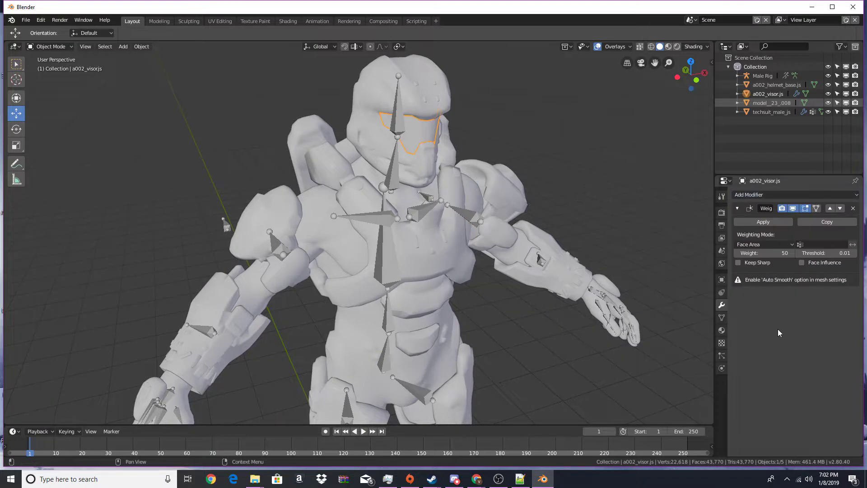
left_click(720, 318)
left_click(846, 371)
left_click(722, 304)
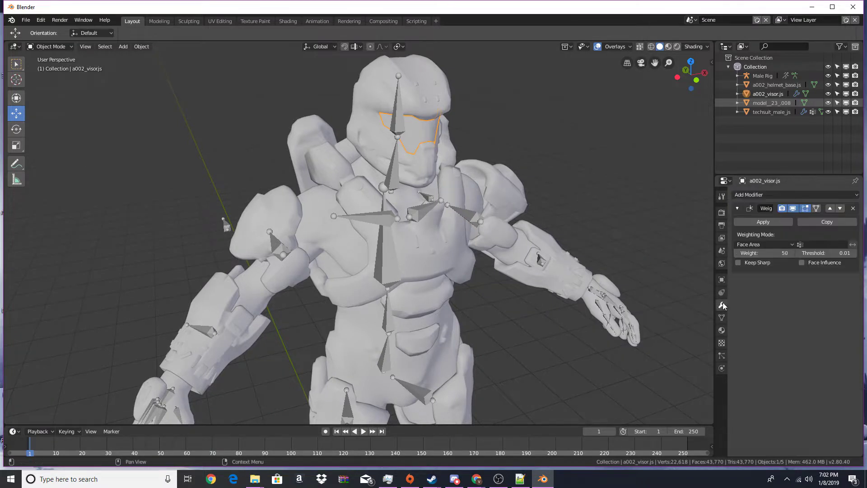
left_click(751, 245)
left_click(752, 211)
left_click(759, 224)
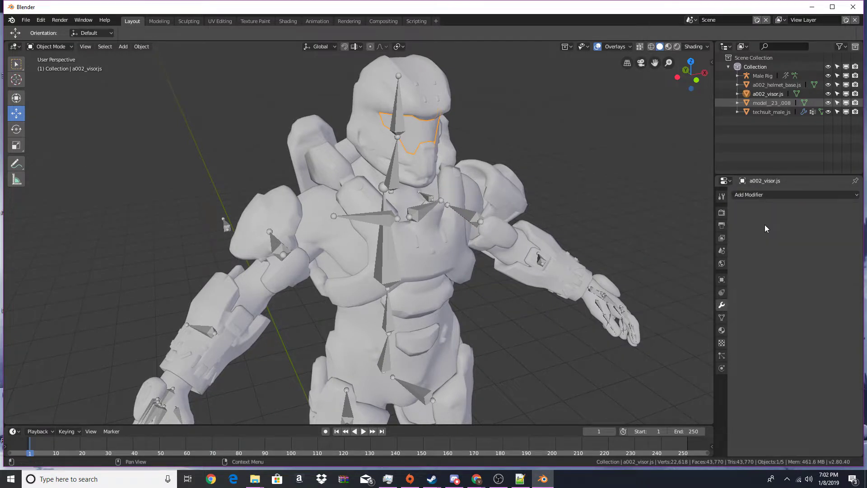
Select the techsuit and preview its materials in LookDev shading, returning the viewport to solid shading.
scroll(418, 172, "down", 5)
scroll(421, 185, "up", 4)
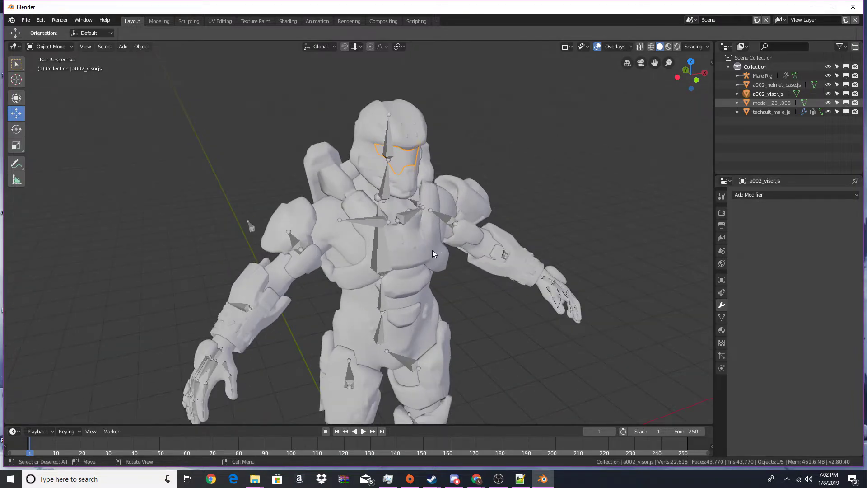
left_click(338, 240)
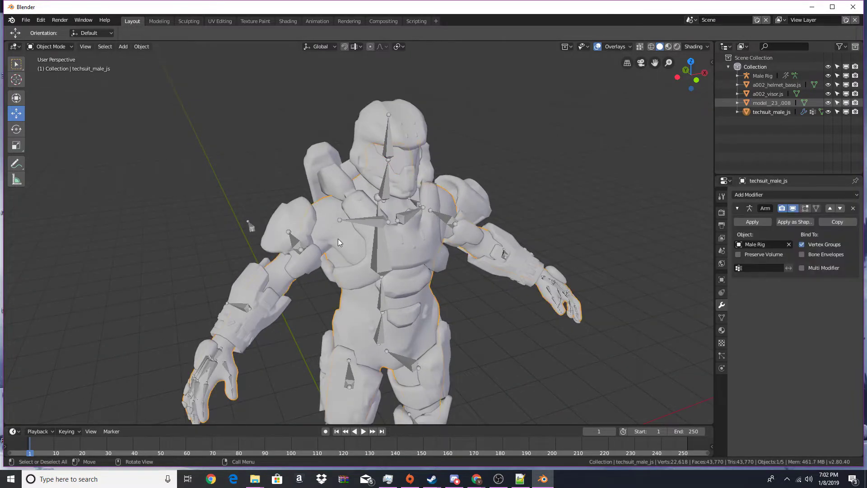
left_click(668, 47)
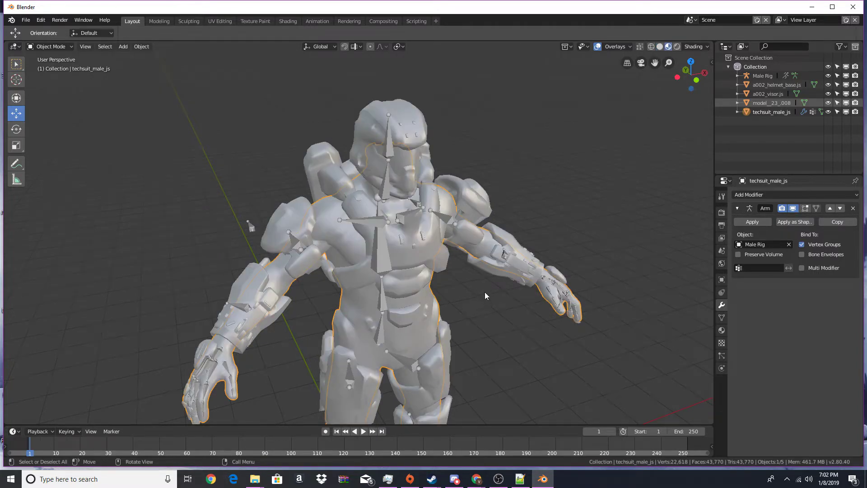
scroll(422, 227, "down", 1)
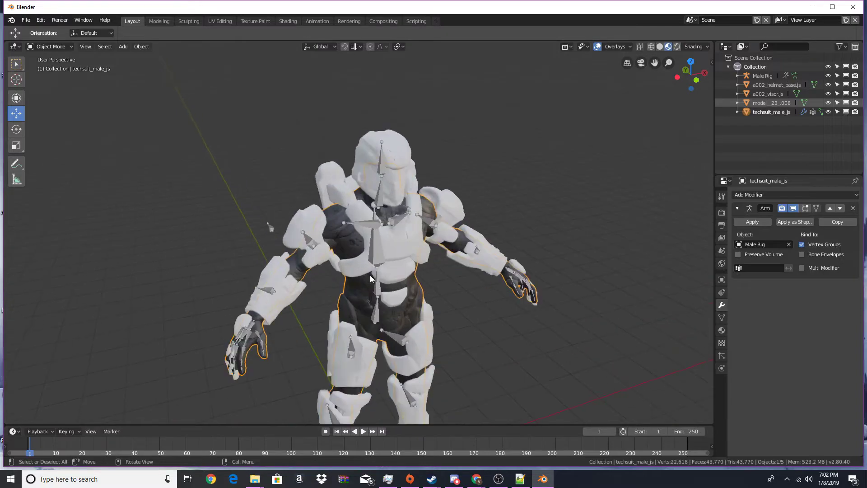
scroll(340, 225, "up", 4)
middle_click_drag(359, 264, 311, 206)
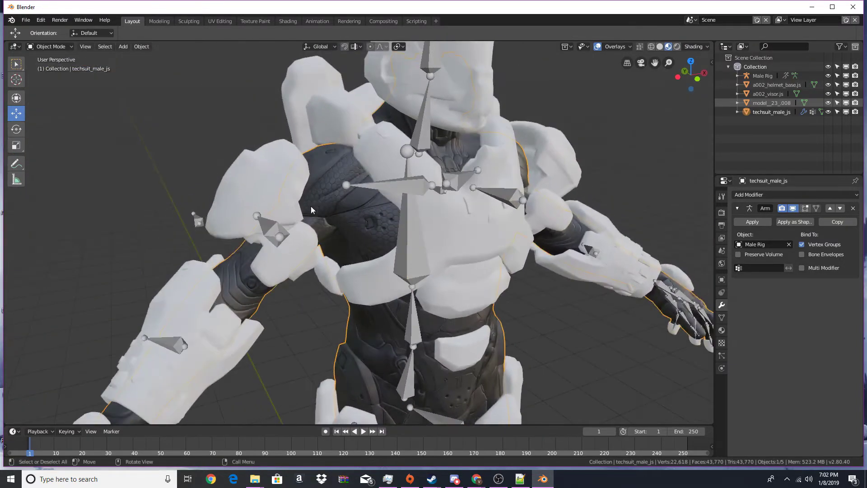
left_click(659, 47)
Parent the recruit body armor to the Male Rig using Armature Deform With Empty Groups.
scroll(416, 221, "down", 5)
scroll(407, 219, "up", 4)
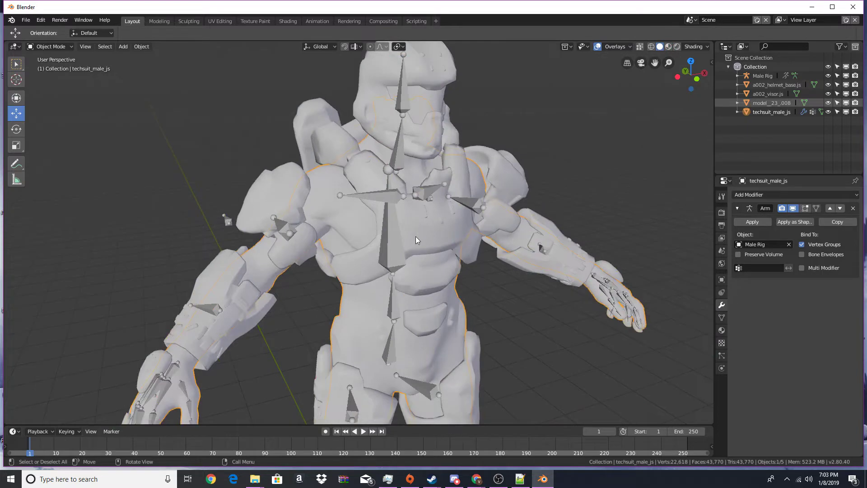
left_click(417, 237)
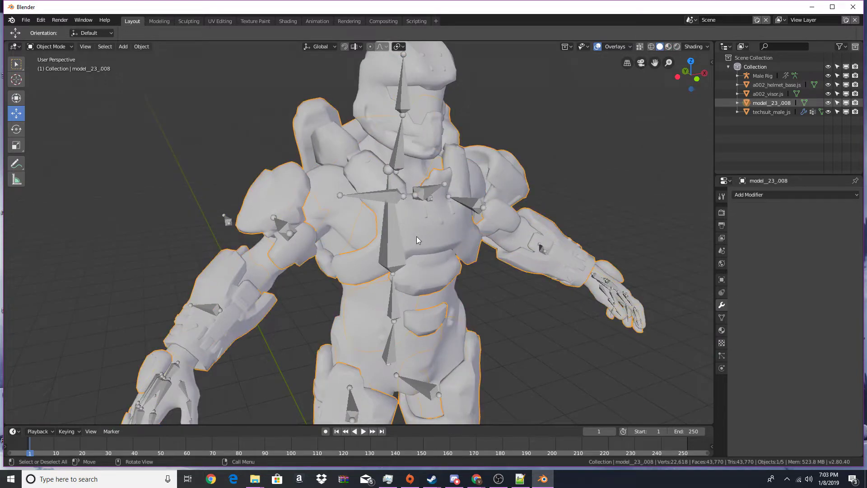
left_click(224, 219, "shift")
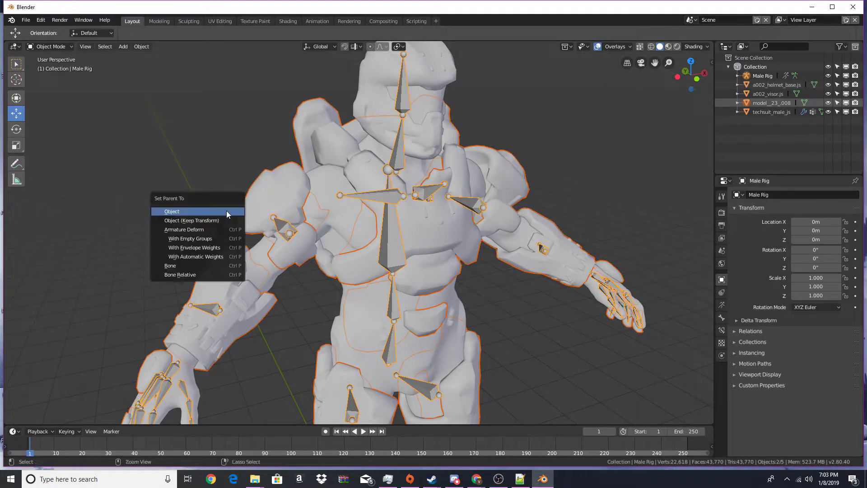
left_click(216, 238)
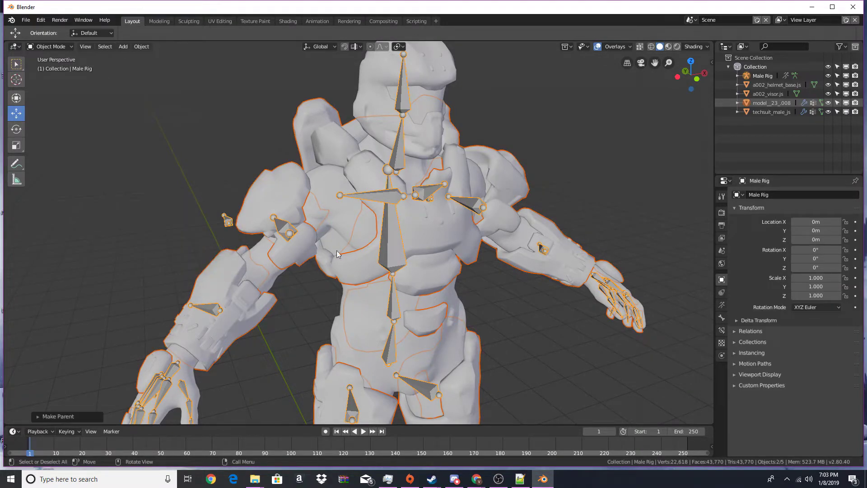
Select the body armor alone and open its mesh in Edit Mode from the front orthographic view.
left_click(441, 232)
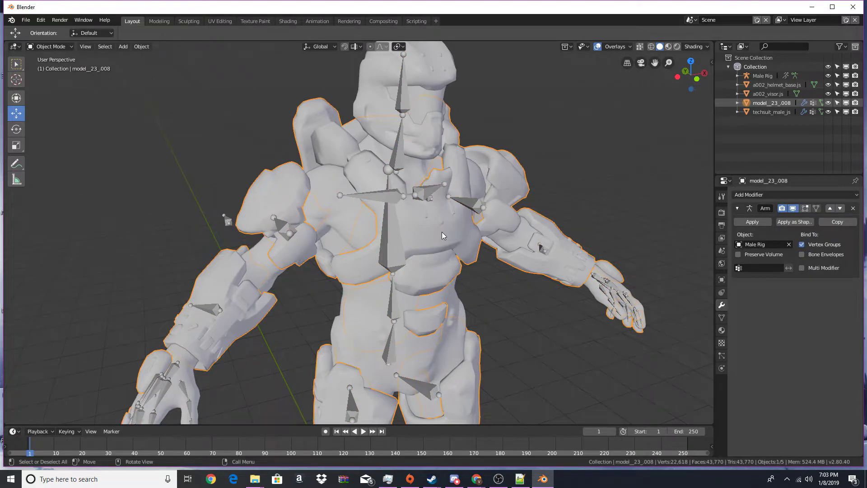
key("KP_1")
scroll(447, 259, "down", 2)
mouse_move(447, 259)
middle_mouse_down("shift")
mouse_move(476, 230)
mouse_move(453, 248)
middle_mouse_up("shift")
scroll(454, 248, "down", 5)
scroll(454, 247, "up", 4)
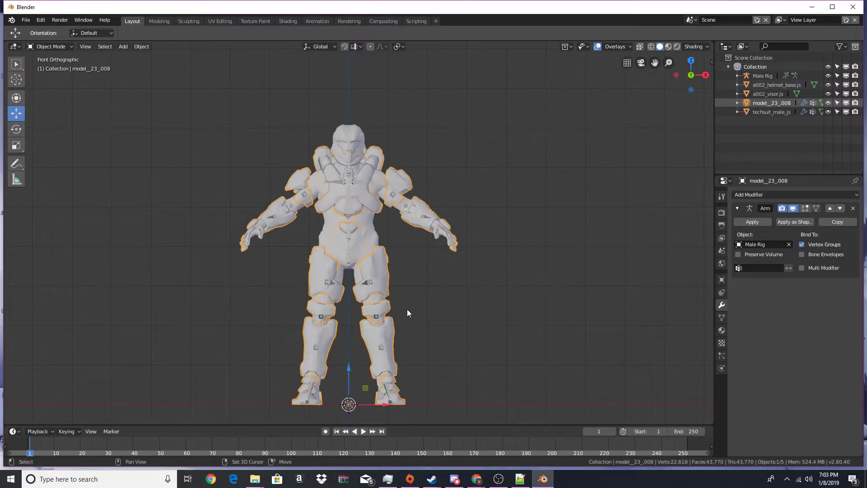
middle_click_drag(403, 321, 435, 306, "shift")
scroll(441, 308, "up", 1)
scroll(441, 307, "down", 1)
key("Tab")
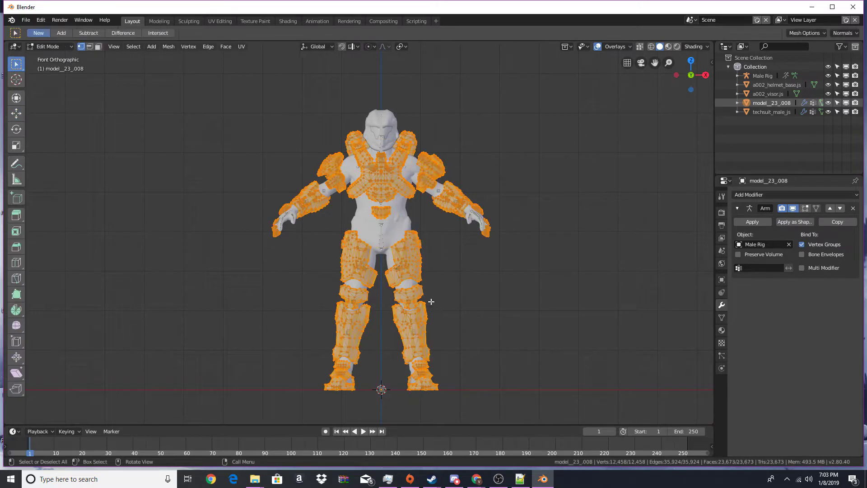
Display the armor mesh in wireframe shading and clear the vertex selection.
scroll(392, 189, "up", 4)
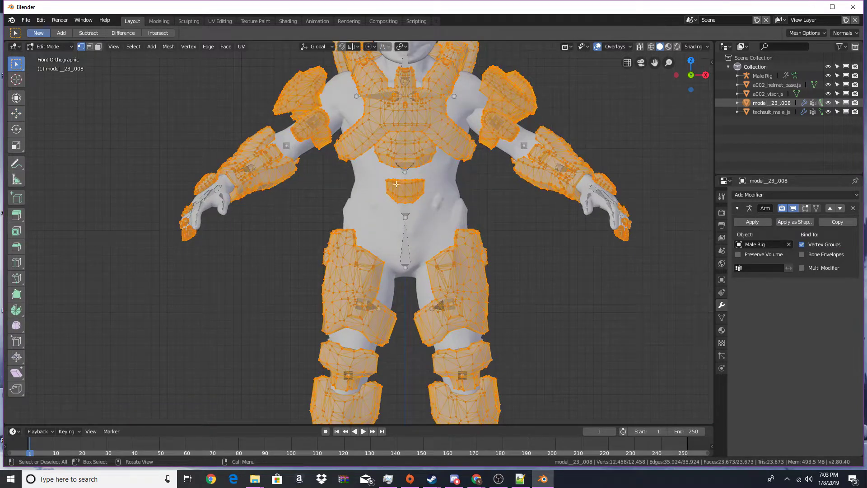
scroll(416, 232, "down", 2)
key("z")
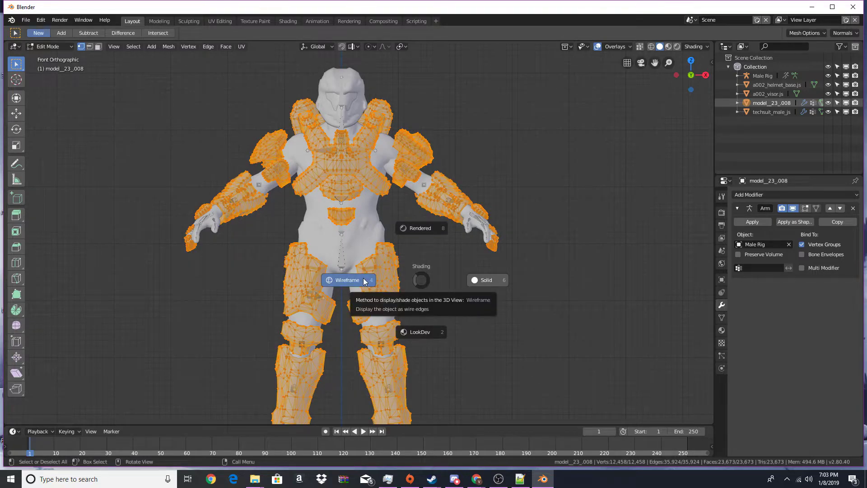
left_click(363, 279)
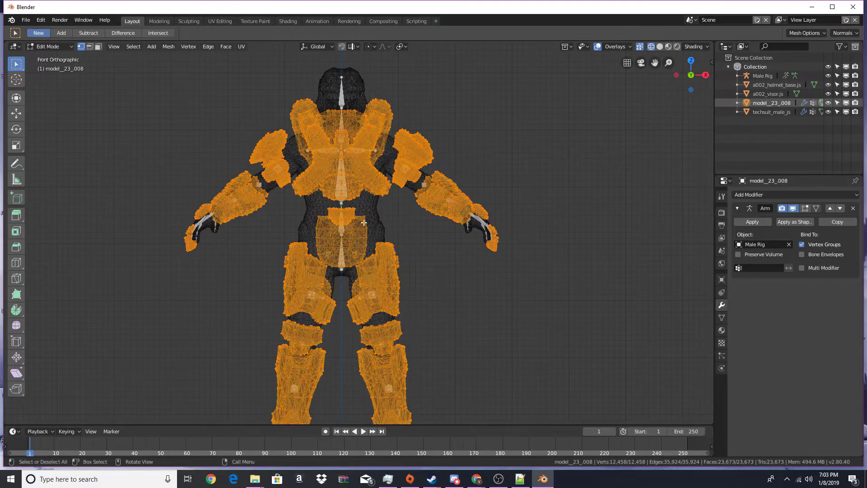
scroll(364, 223, "up", 4)
middle_click_drag(354, 188, 424, 329, "shift")
scroll(423, 326, "down", 2)
key("alt+a")
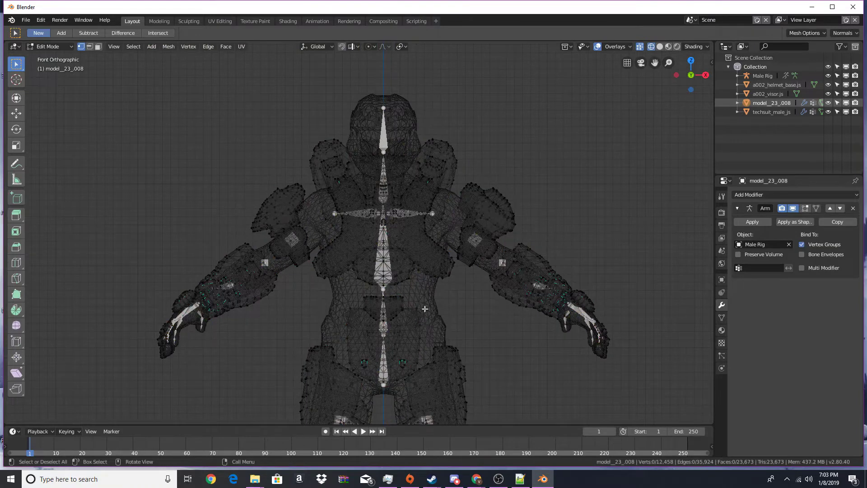
Select all linked mesh pieces of the chest plate, collar and back armor, including both upper back pods.
scroll(424, 309, "up", 3)
middle_click_drag(473, 286, 422, 300, "shift")
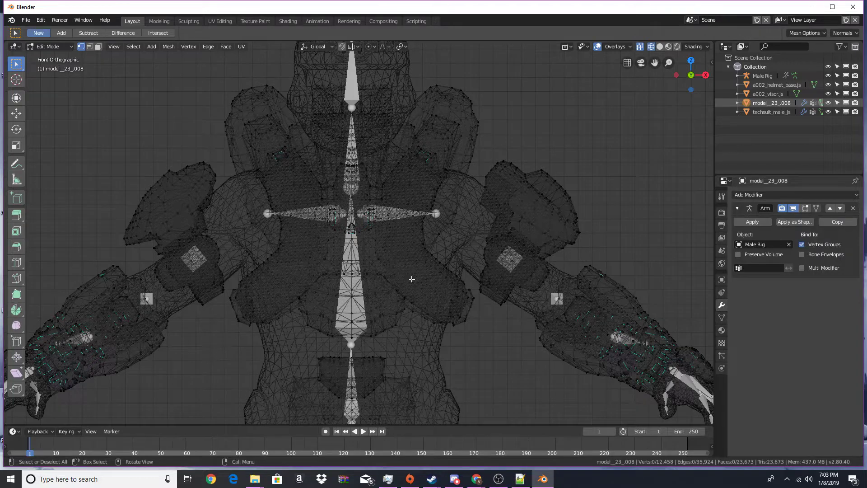
key("l")
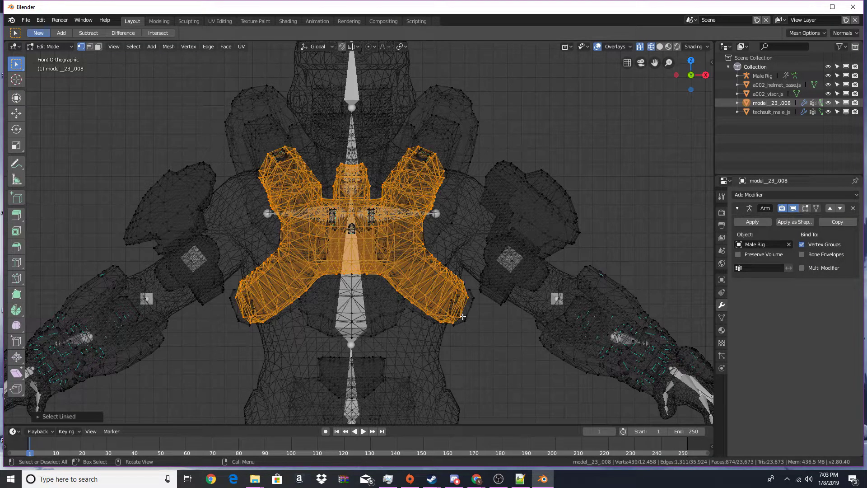
key("l")
key("l")
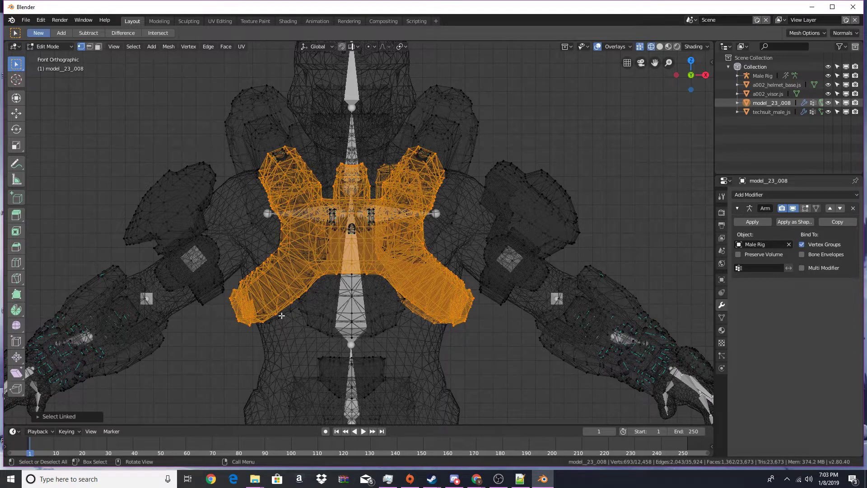
key("l")
key("l")
key("l")
key("l")
key("l")
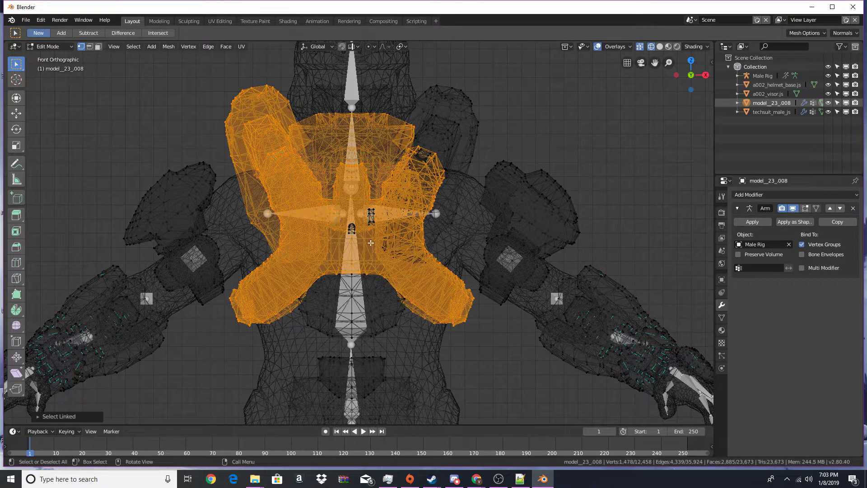
key("l")
key("l")
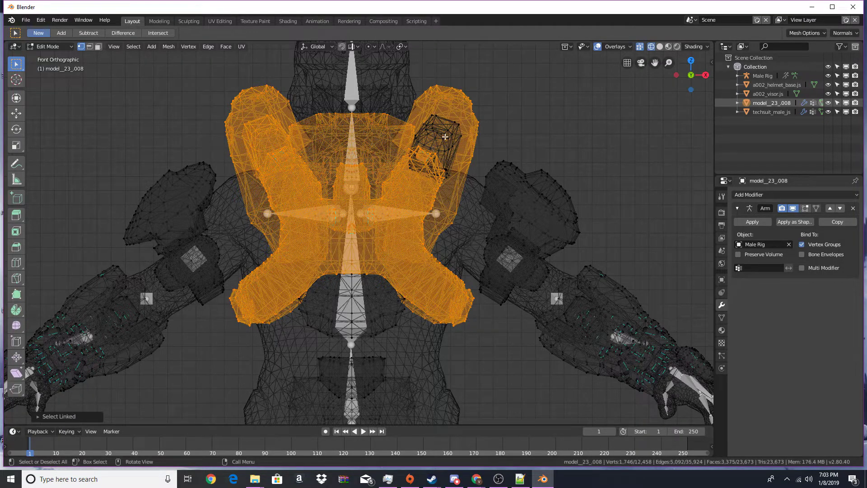
key("l")
key("l")
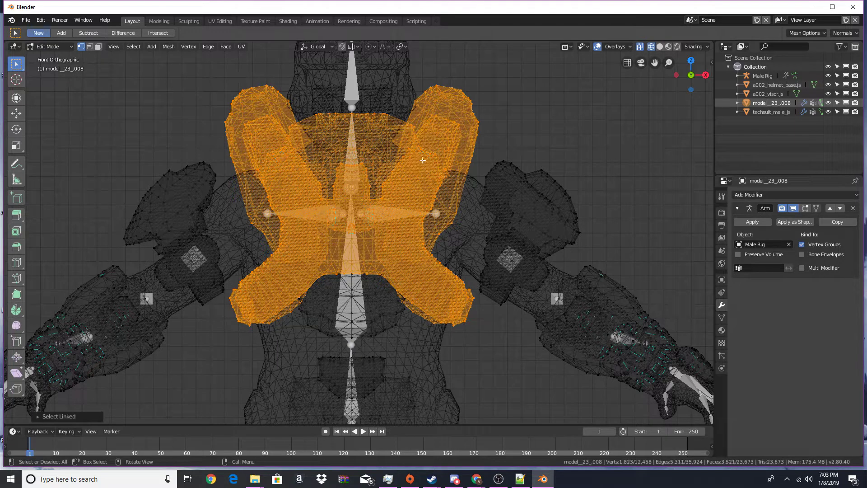
Assign the selected chest and back armor pieces to the chest vertex group and hide them.
left_click(722, 318)
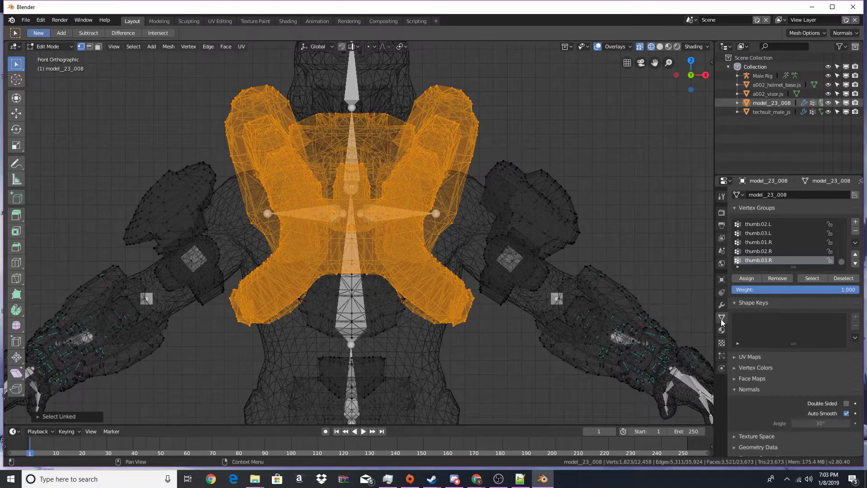
scroll(807, 245, "up", 10)
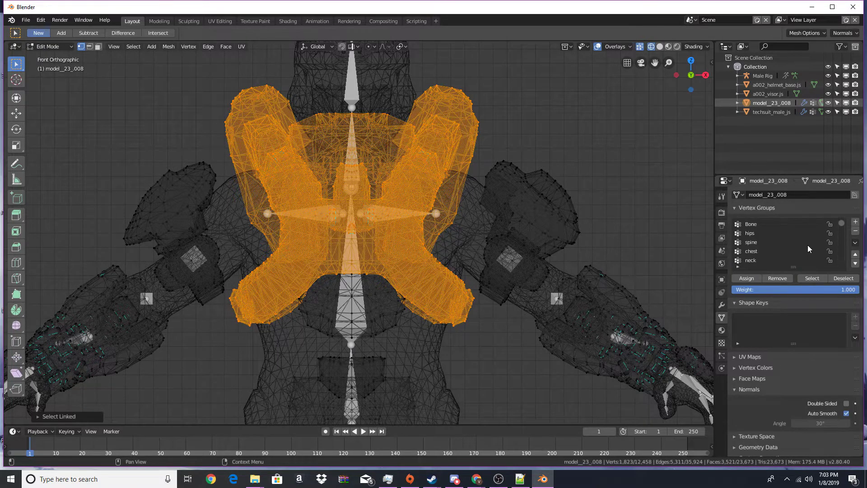
left_click(753, 252)
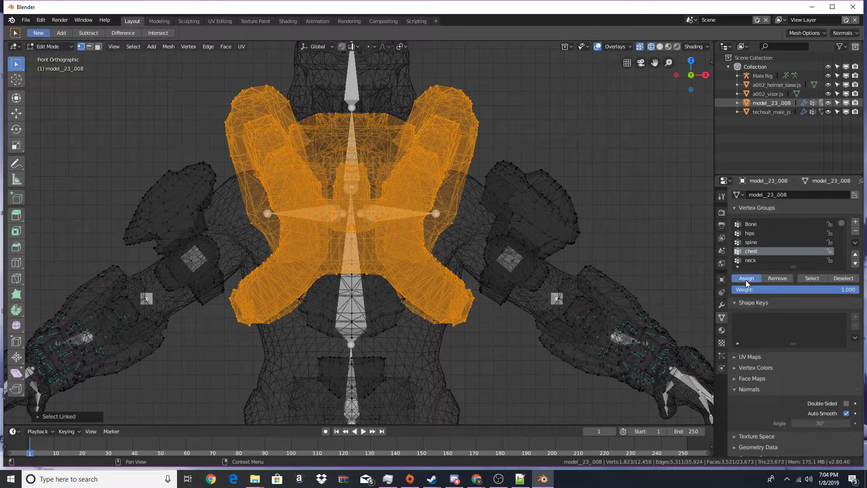
left_click(746, 278)
key("alt+a")
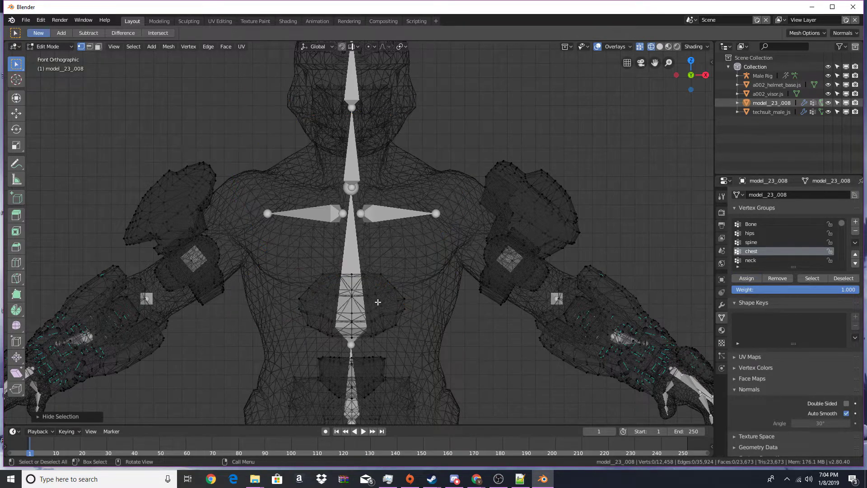
Select the linked upper abdomen plate and assign it to the chest vertex group with a weight of 0.8.
key("l")
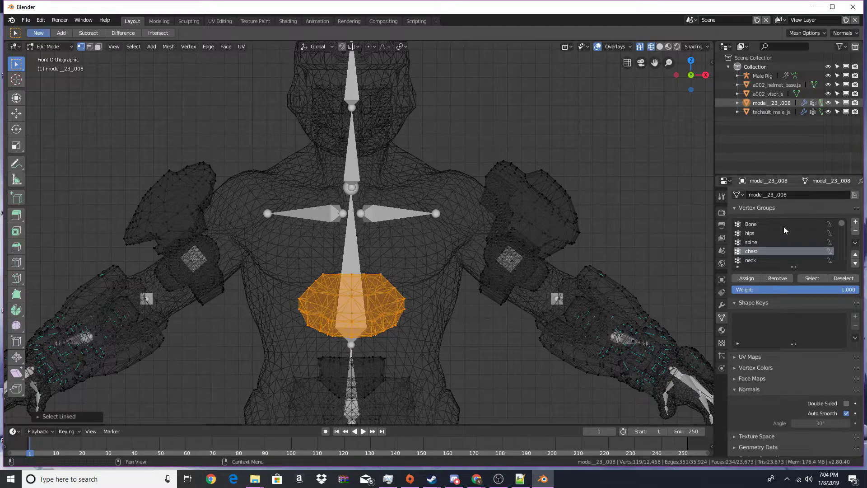
left_click(771, 288)
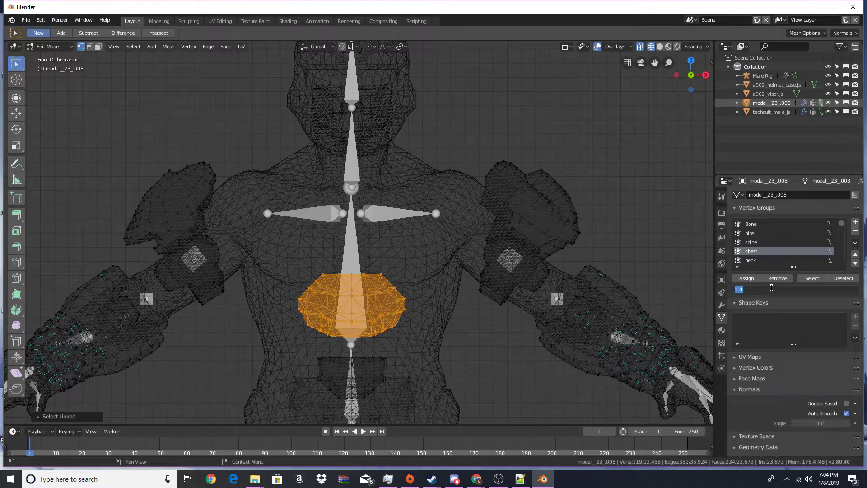
type(".8")
key("Return")
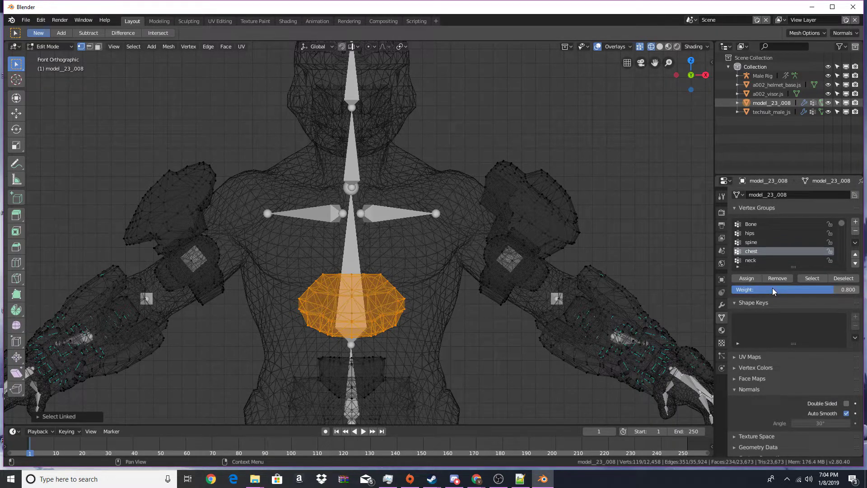
left_click(747, 278)
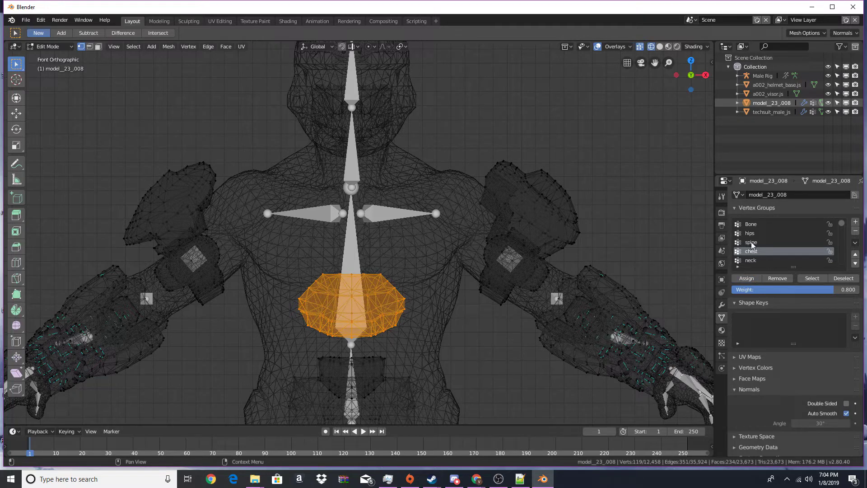
Assign the upper abdomen plate to the spine vertex group at weight 0.2, reset the weight to 1, and hide the plate.
left_click(752, 242)
left_click(754, 289)
type(".2")
key("Return")
left_click(749, 279)
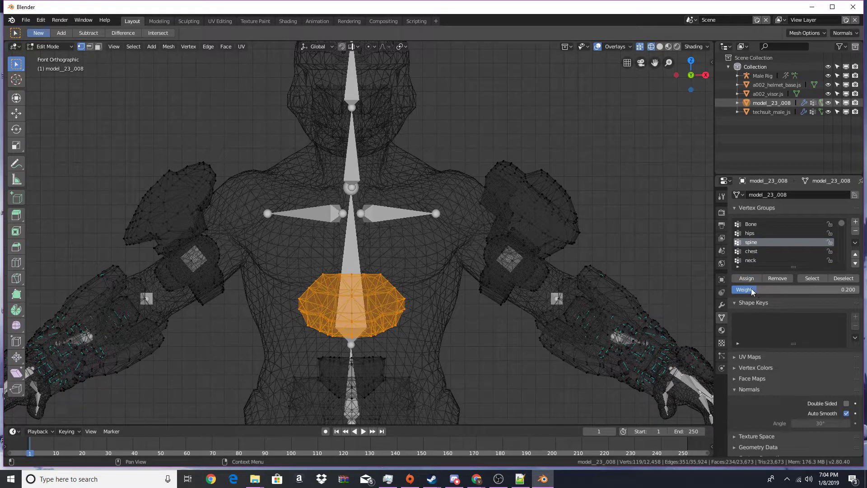
left_click(753, 291)
type("1")
key("Return")
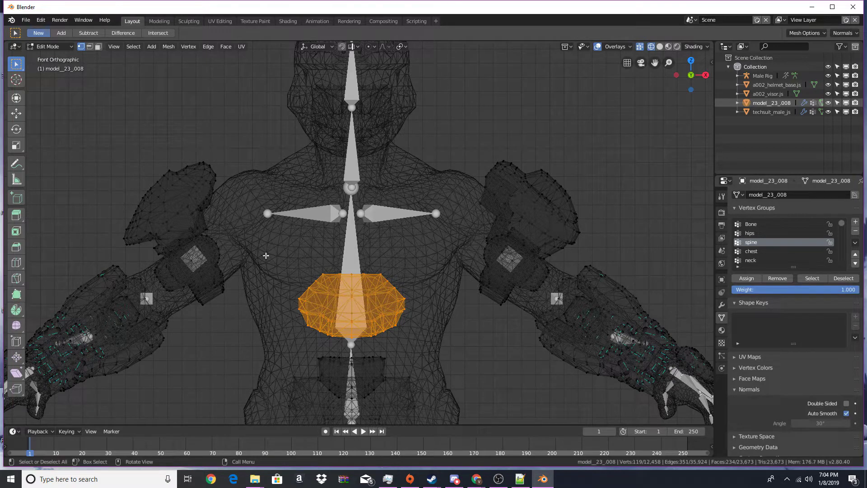
key("h")
Select both linked pieces of the middle abdomen plate and assign them to the spine vertex group with a weight of 0.7.
scroll(434, 293, "up", 4)
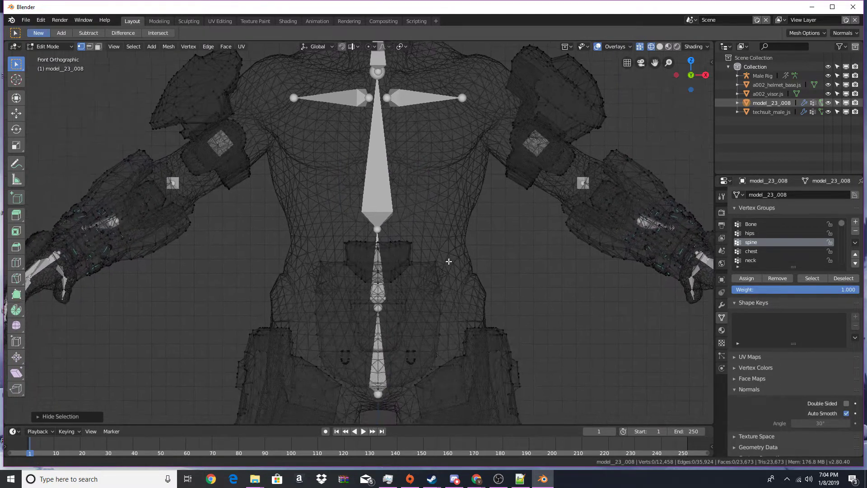
key("l")
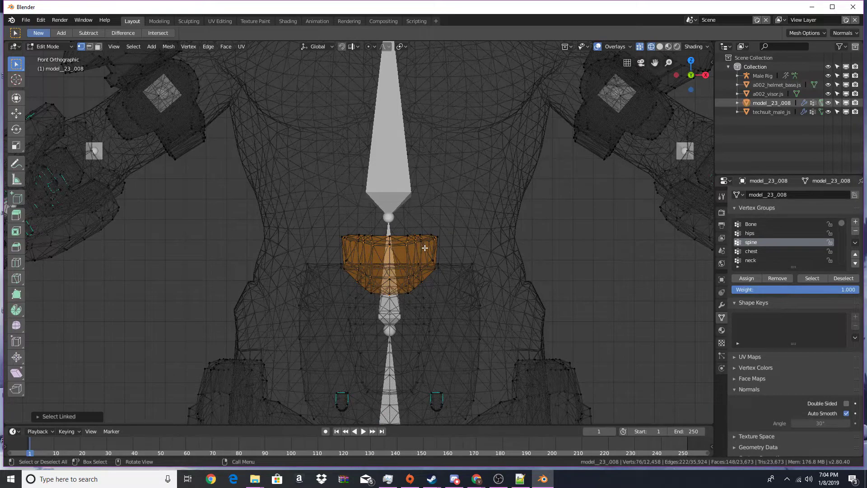
key("l")
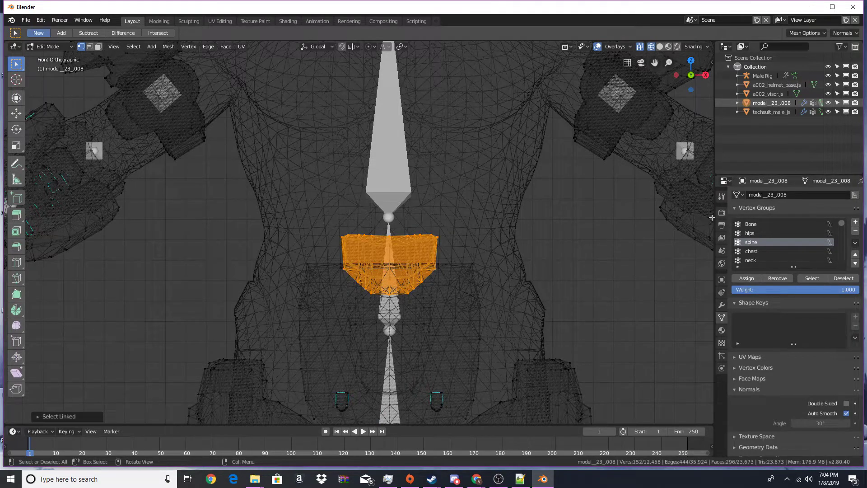
left_click(773, 289)
type("0.7")
key("Return")
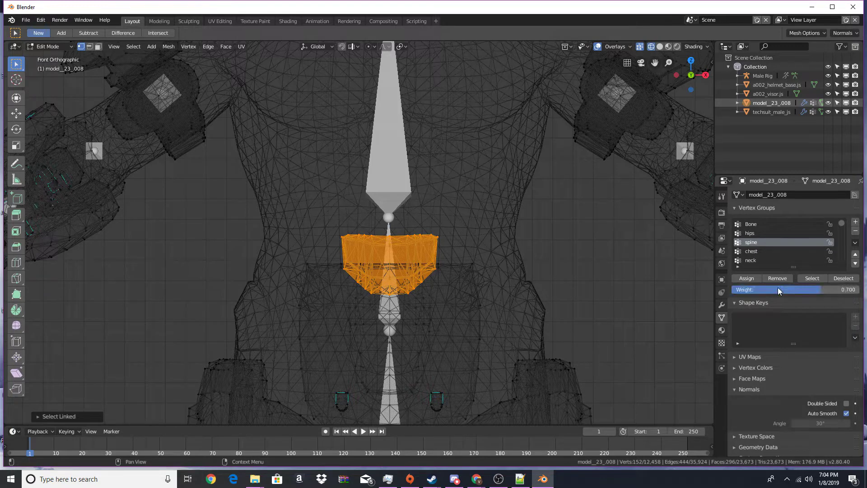
left_click(744, 278)
Assign the middle abdomen pieces to the hips vertex group at weight 0.3, hide them, and reset the weight to 1.
left_click(749, 233)
left_click(761, 289)
type("0.3")
key("Return")
left_click(754, 279)
key("h")
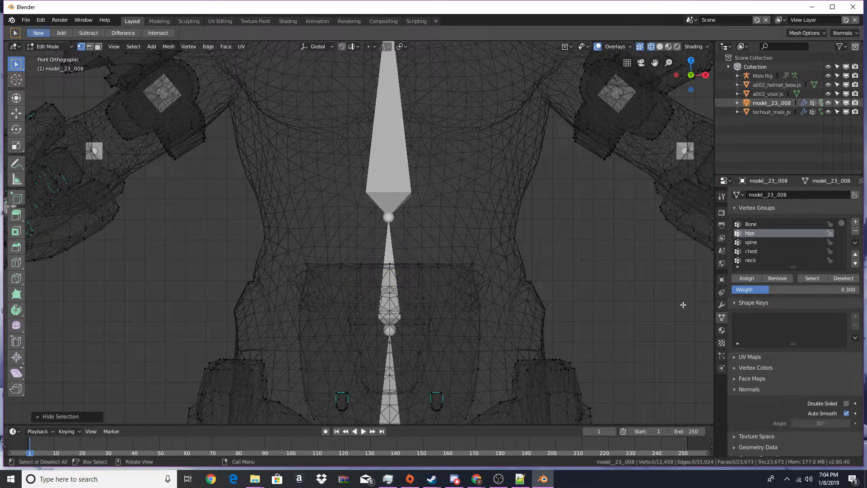
left_click(766, 289)
type("1")
key("Return")
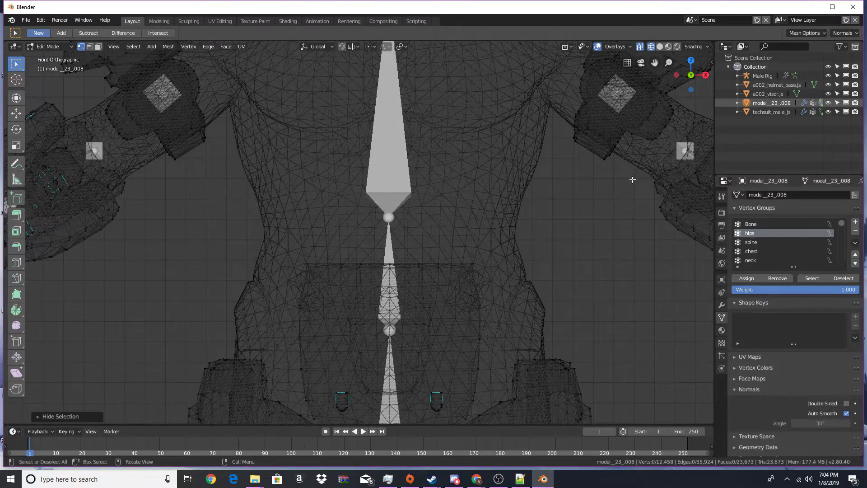
Select the large linked pelvis plate, assign it to the hips vertex group at full weight, and hide it.
scroll(437, 322, "down", 2)
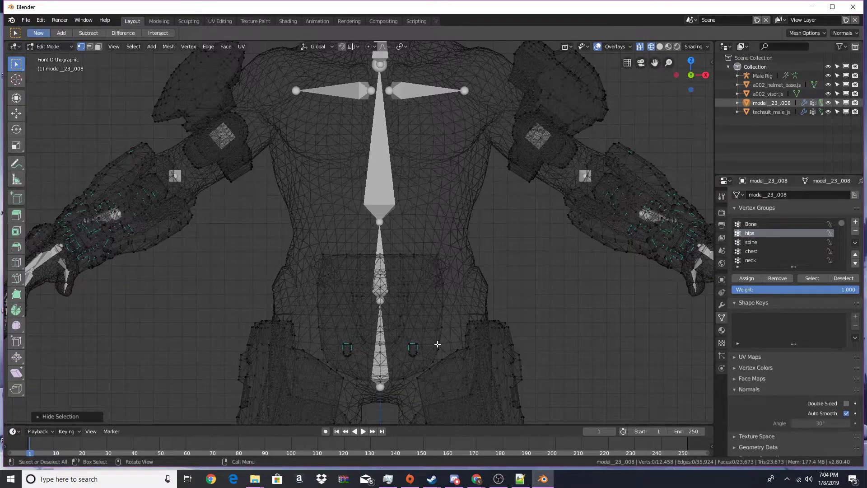
scroll(437, 344, "up", 2)
key("l")
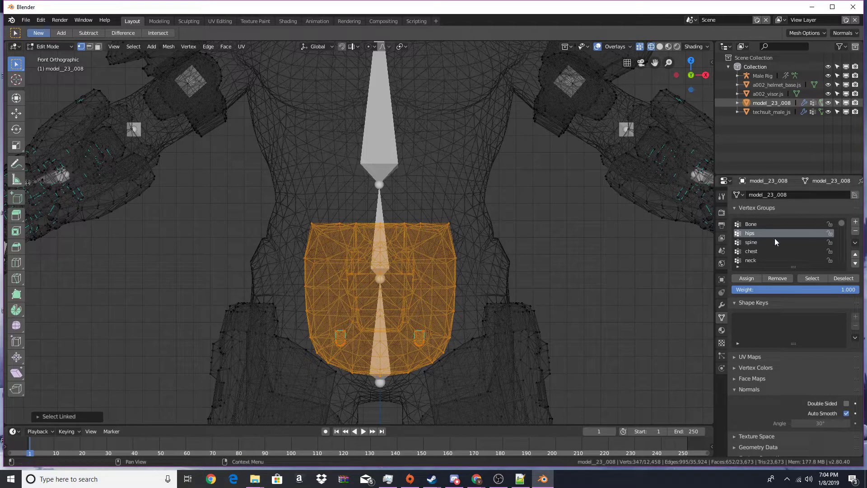
left_click(750, 279)
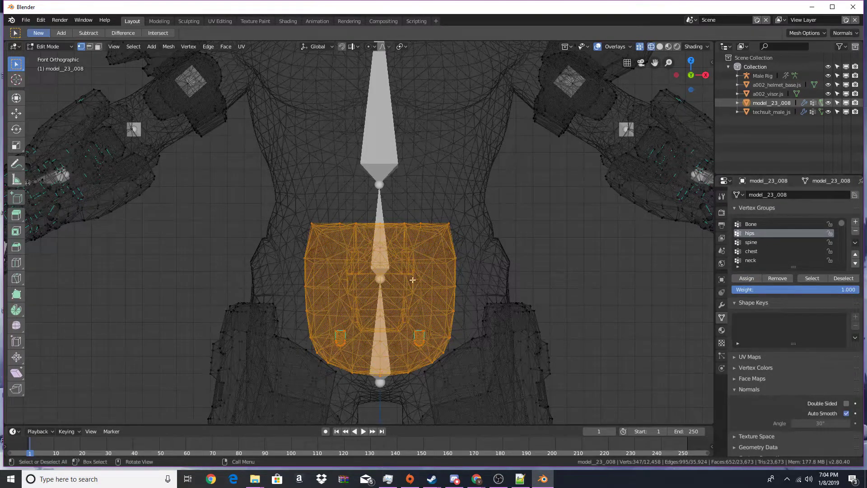
key("h")
Select the character's left thigh armor, assign it to the thigh_armor.L vertex group, and hide it.
scroll(409, 267, "down", 5)
middle_click_drag(499, 288, 499, 178, "shift")
scroll(499, 179, "up", 4)
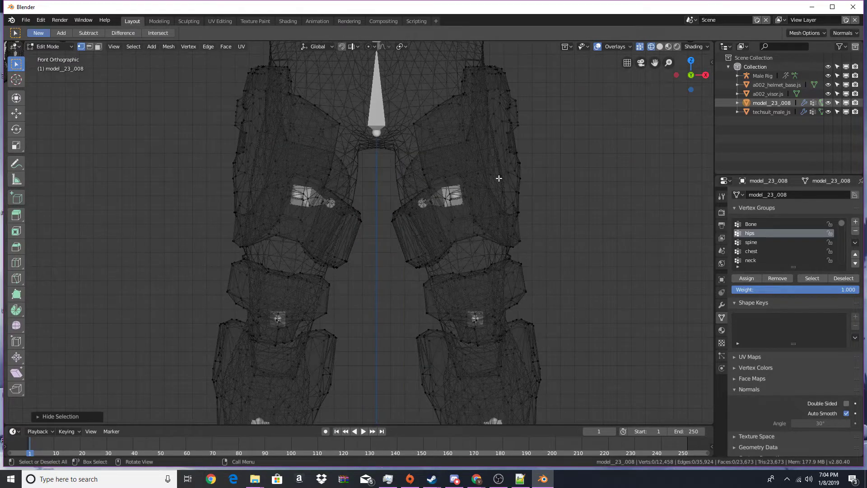
key("l")
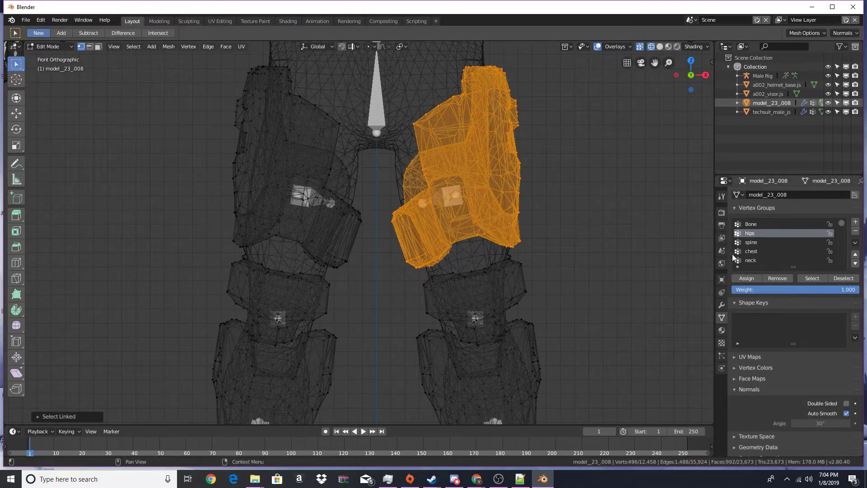
left_click(854, 244)
left_click(780, 247)
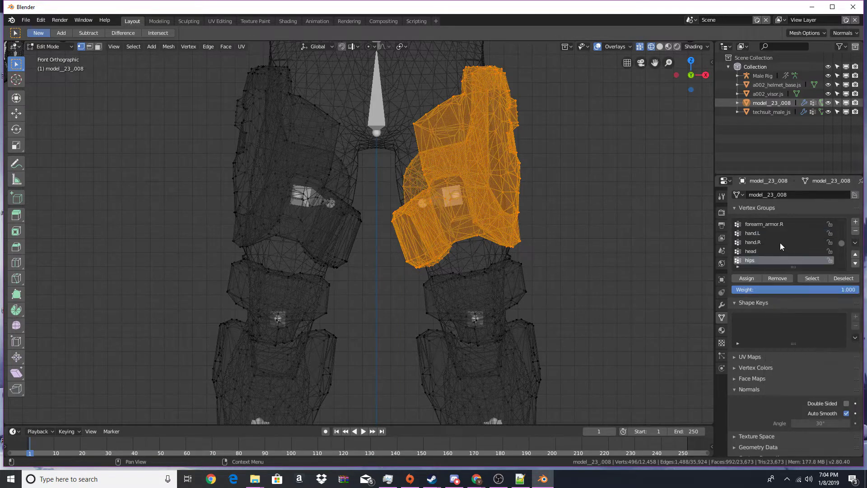
scroll(780, 242, "down", 10)
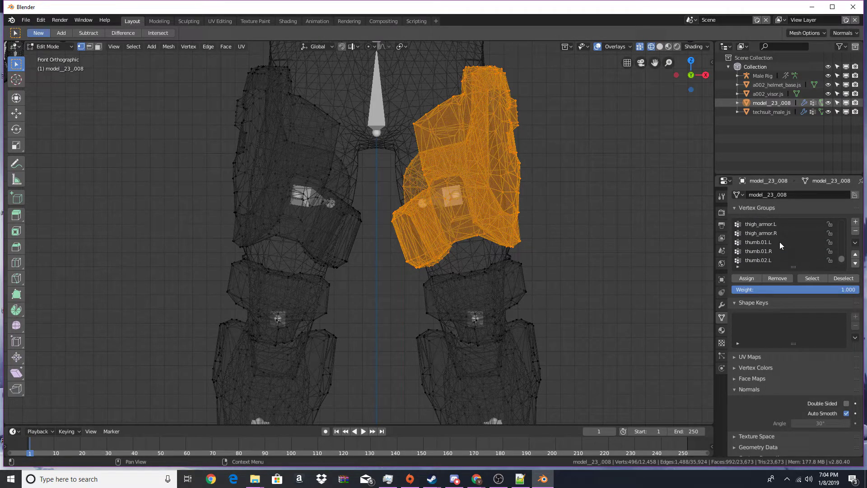
left_click(774, 241)
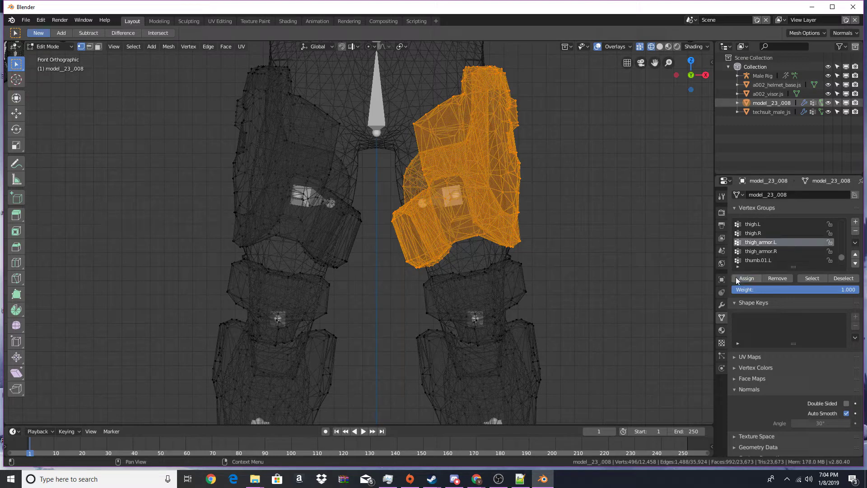
key("h")
Select the character's right thigh armor, assign it to the thigh_armor.R vertex group, and hide it.
key("l")
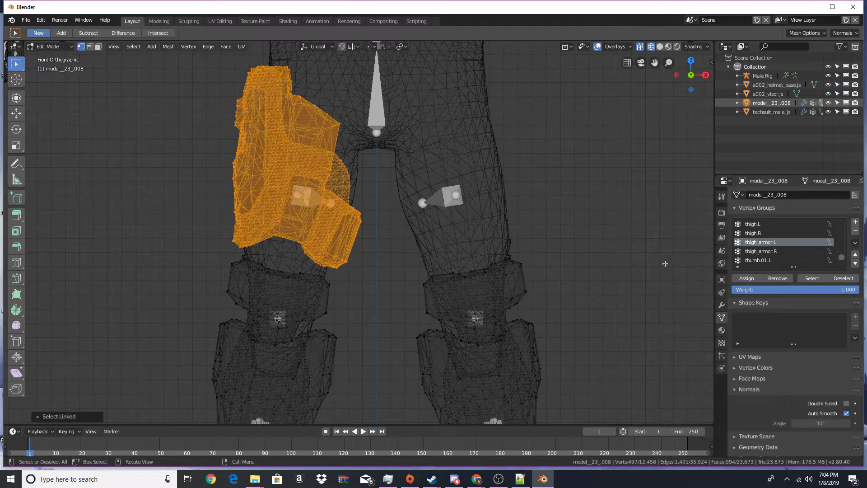
left_click(752, 253)
left_click(751, 279)
key("h")
Select the character's left shin armor, assign it to the shin_armor_L vertex group, and hide it.
scroll(509, 310, "down", 2)
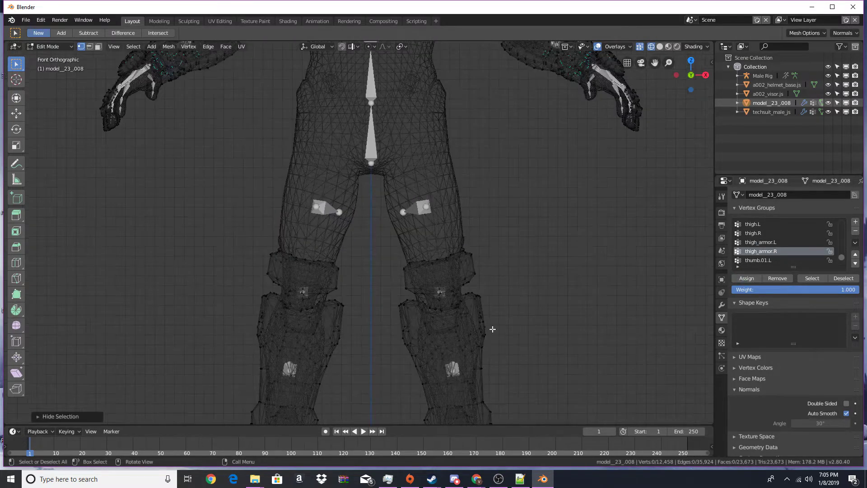
middle_click_drag(478, 344, 455, 221, "shift")
scroll(455, 222, "up", 2)
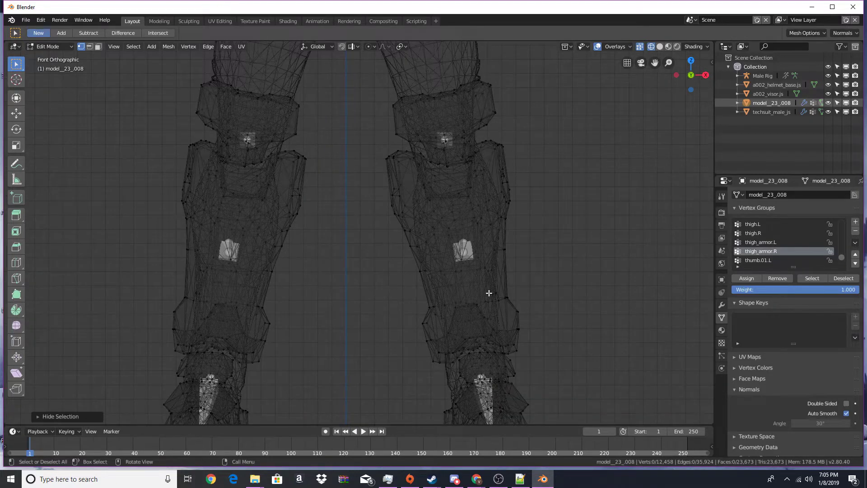
key("l")
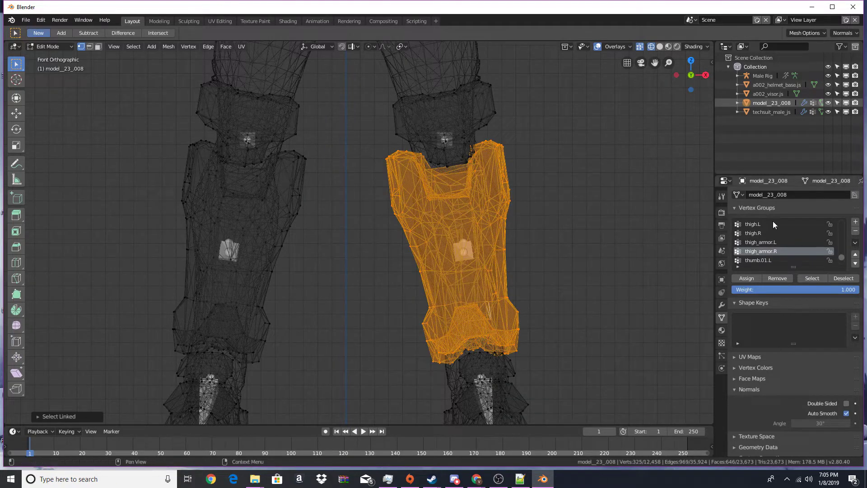
scroll(767, 242, "up", 3)
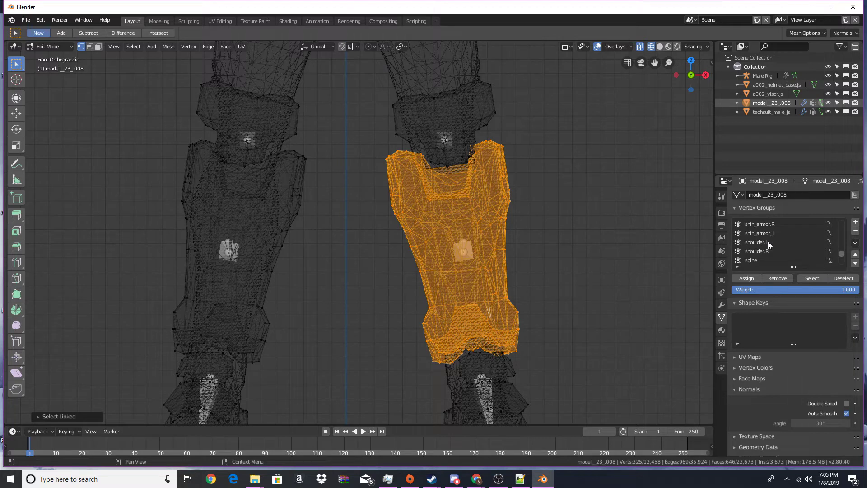
scroll(768, 241, "up", 2)
left_click(763, 251)
left_click(750, 278)
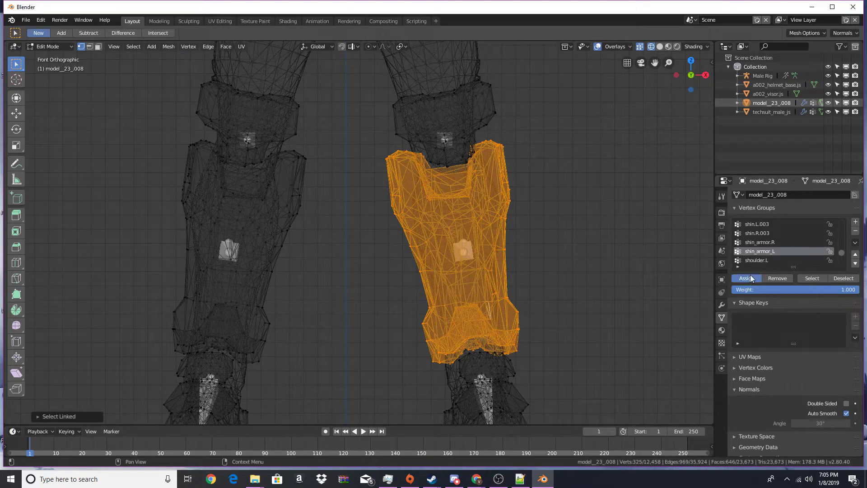
key("h")
Select the character's right shin armor, assign it to the shin_armor.R vertex group, and hide it.
key("l")
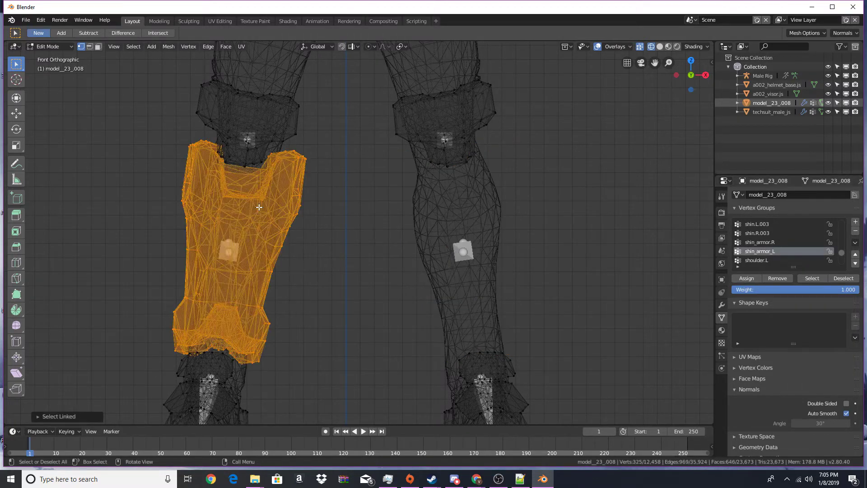
left_click(767, 242)
left_click(749, 277)
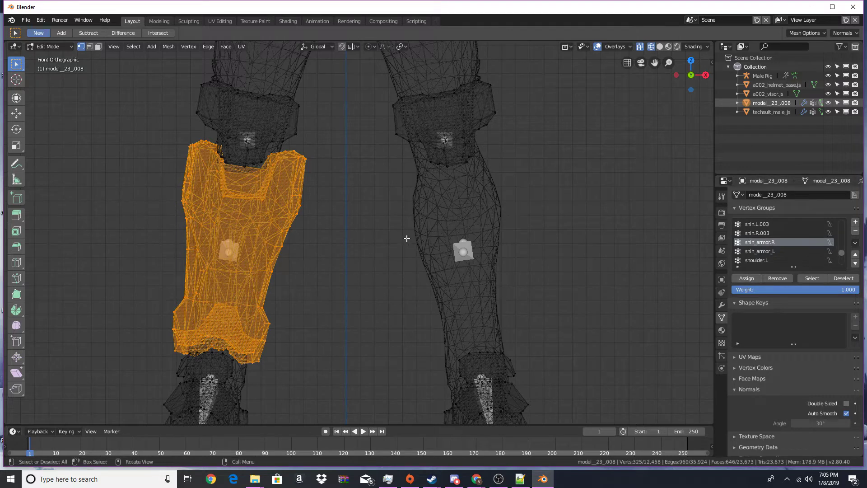
key("h")
Select the character's left knee armor and assign it to the shin_armor_L vertex group with a weight of 0.6.
key("l")
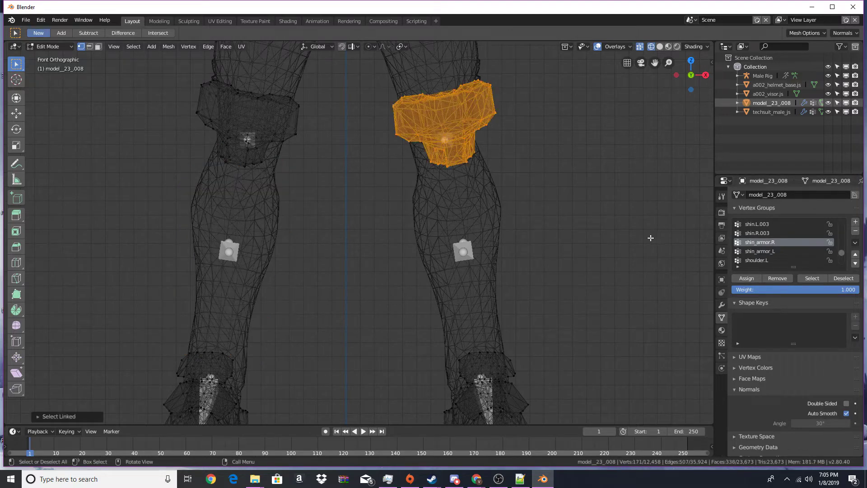
left_click(772, 287)
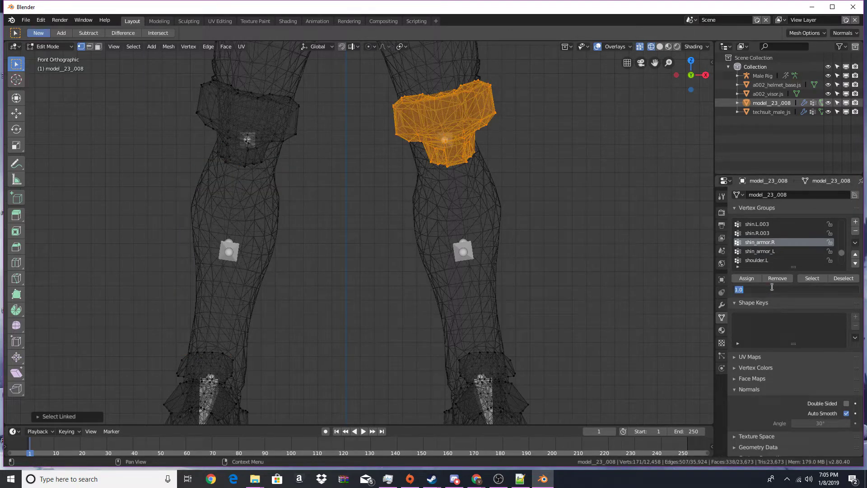
key("BackSpace")
key("Return")
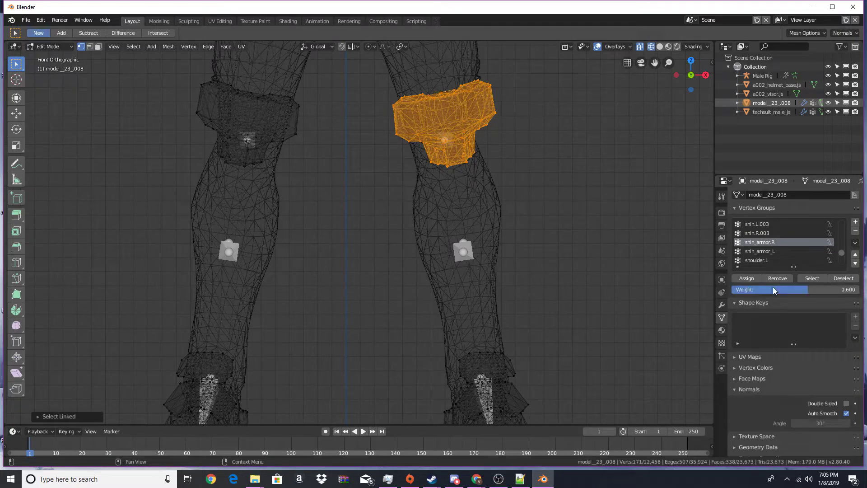
left_click(769, 252)
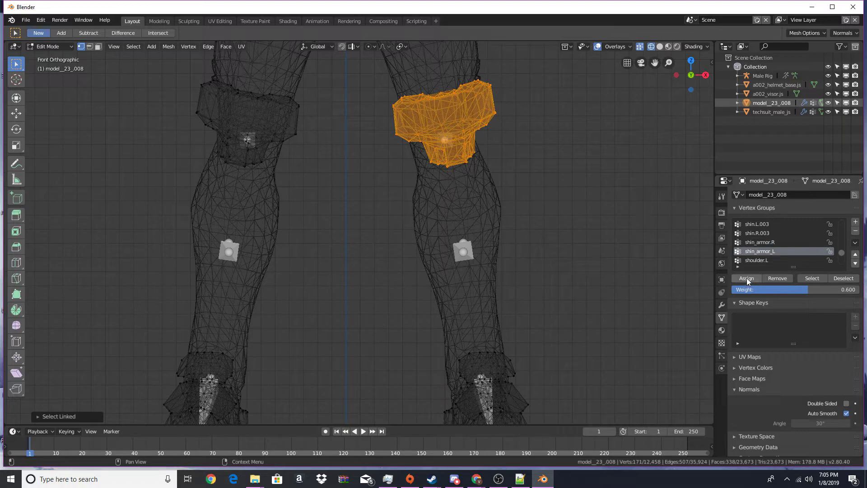
left_click(747, 278)
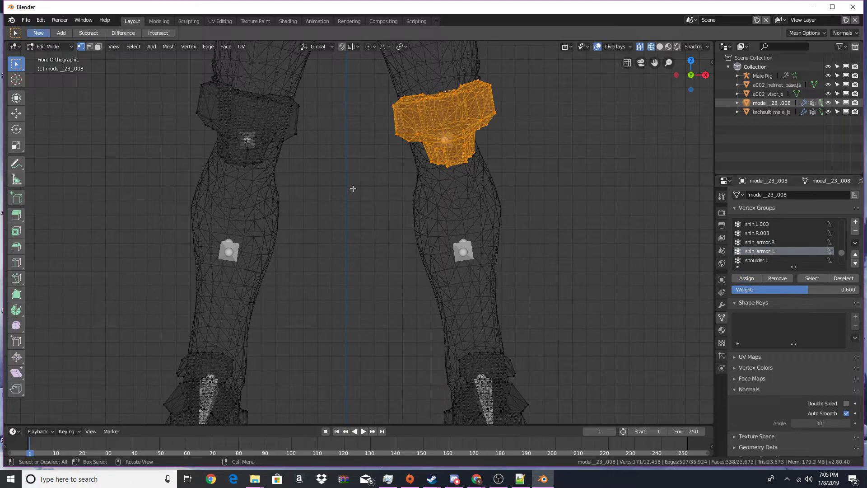
Select only the character's right knee armor and assign it to the shin_armor.R vertex group at weight 0.6.
key("alt+a")
key("l")
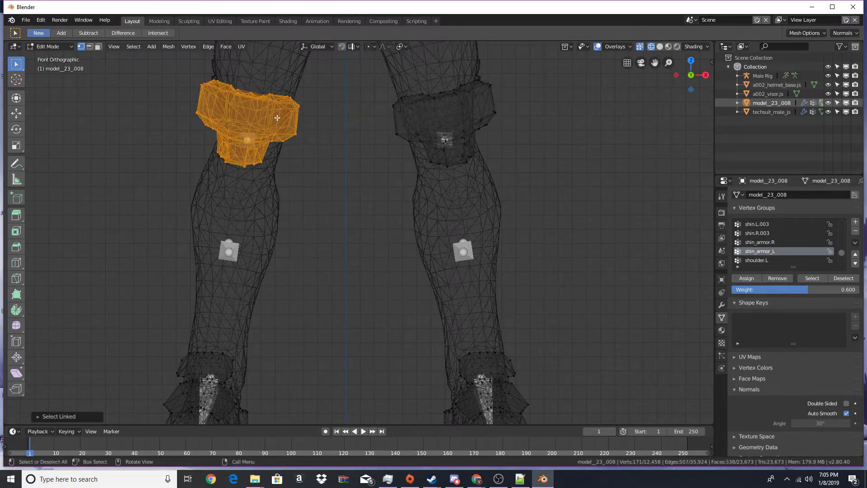
left_click(759, 242)
left_click(747, 278)
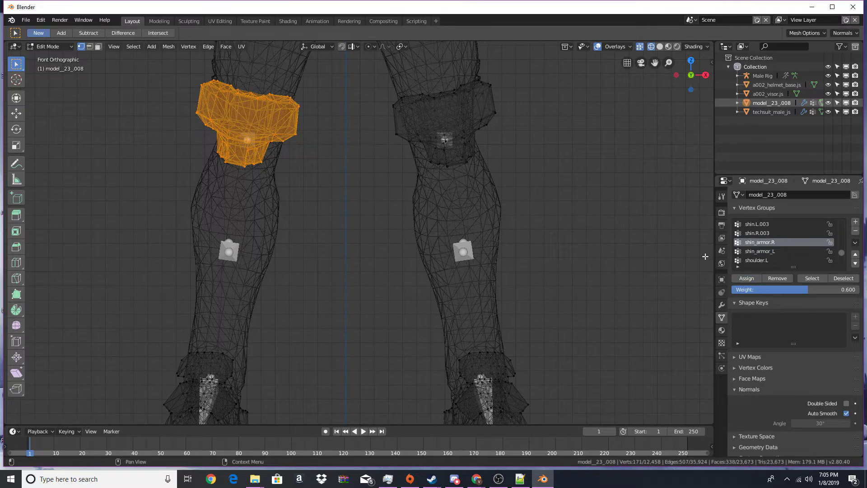
Select only the character's left knee armor, assign it to the thigh_armor.L vertex group at weight 0.4, and hide it.
key("alt+a")
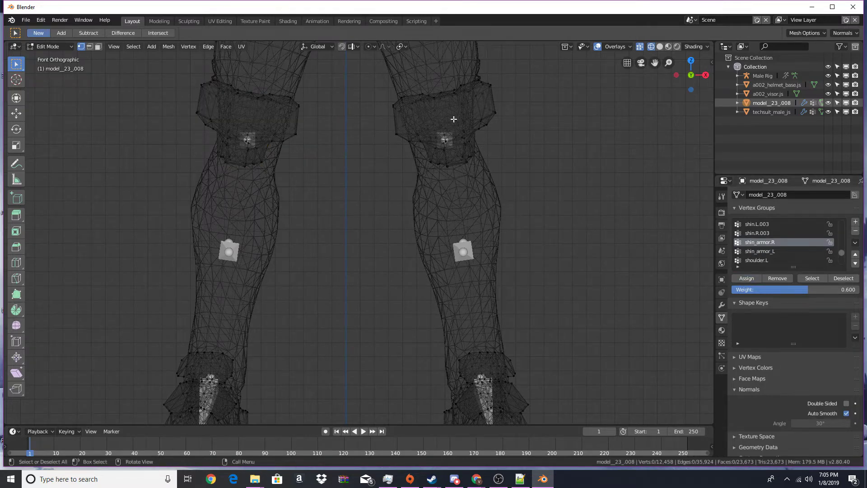
key("l")
double_click(767, 286)
type("0.4")
key("Return")
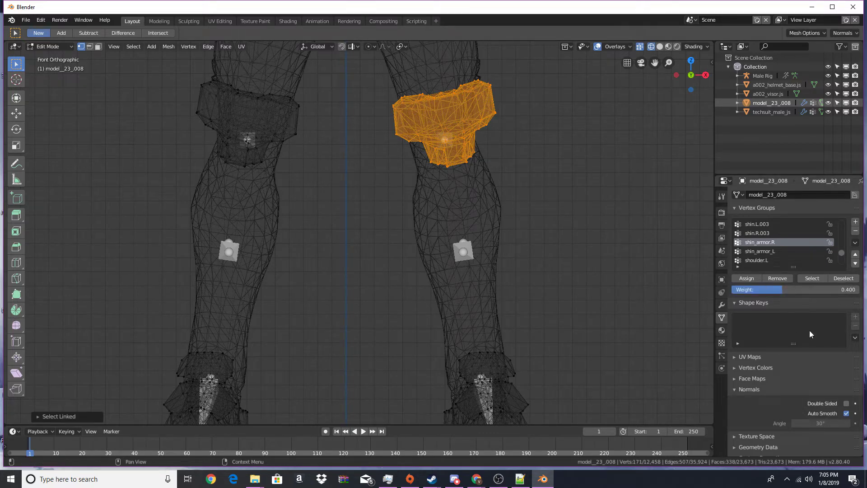
scroll(751, 239, "down", 4)
left_click(771, 233)
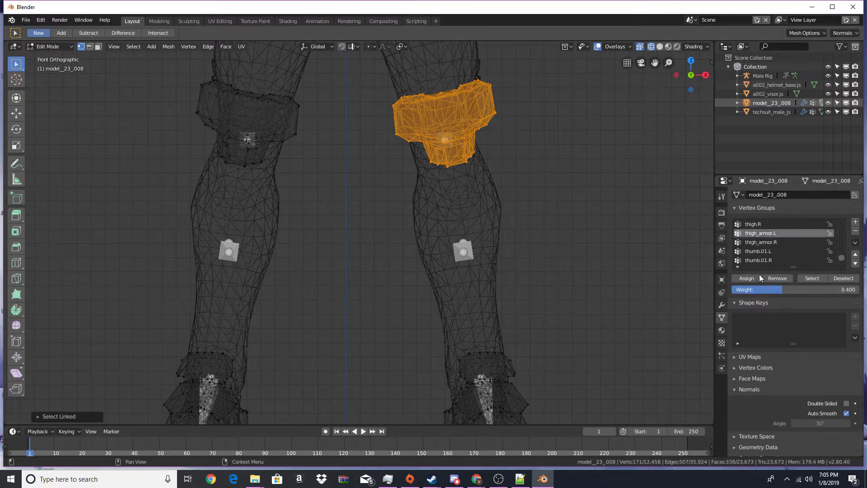
left_click(747, 280)
key("h")
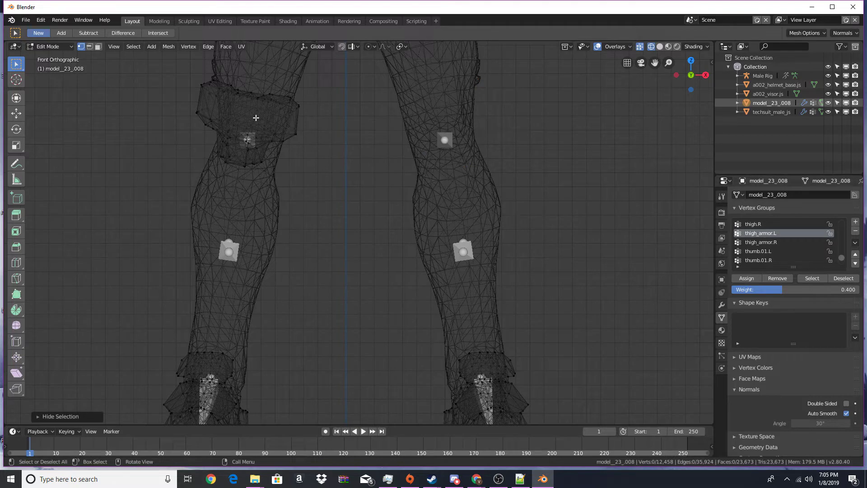
Select the character's right knee armor, assign it to the thigh_armor.R vertex group at weight 0.4, and hide it.
key("l")
left_click(773, 242)
left_click(747, 278)
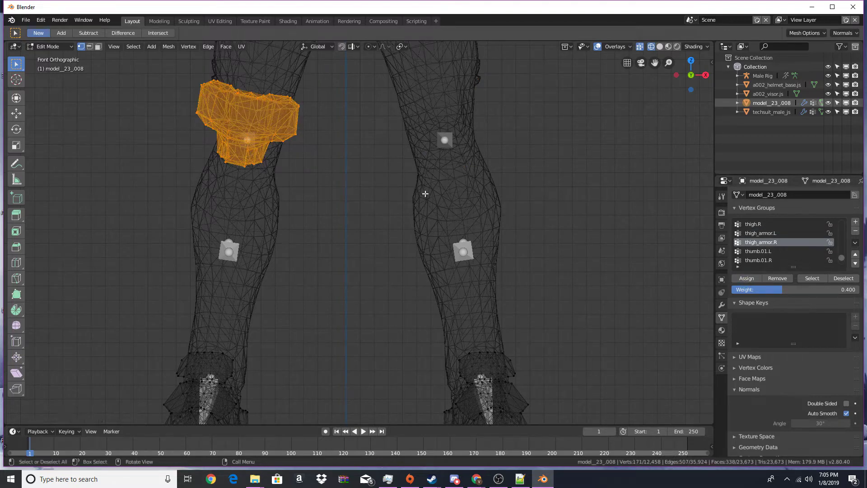
key("h")
Set the vertex group assignment weight back to 1.
left_click(759, 291)
type("1")
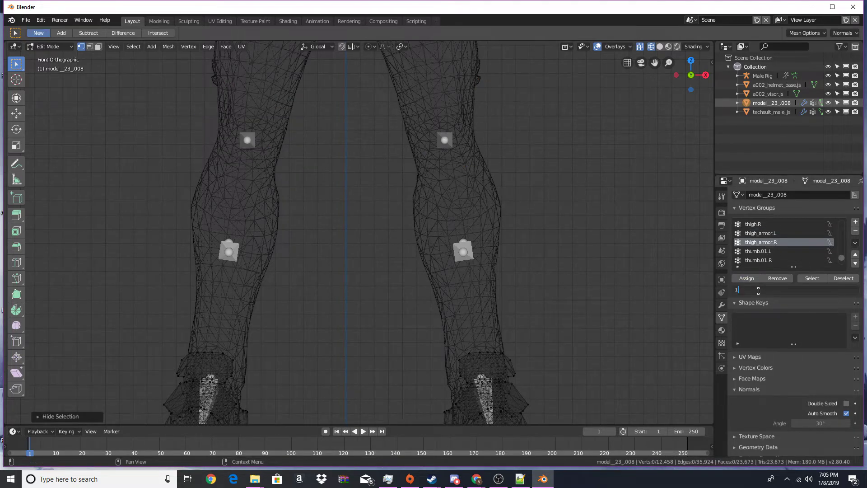
key("Return")
scroll(412, 123, "down", 7)
scroll(413, 124, "up", 4)
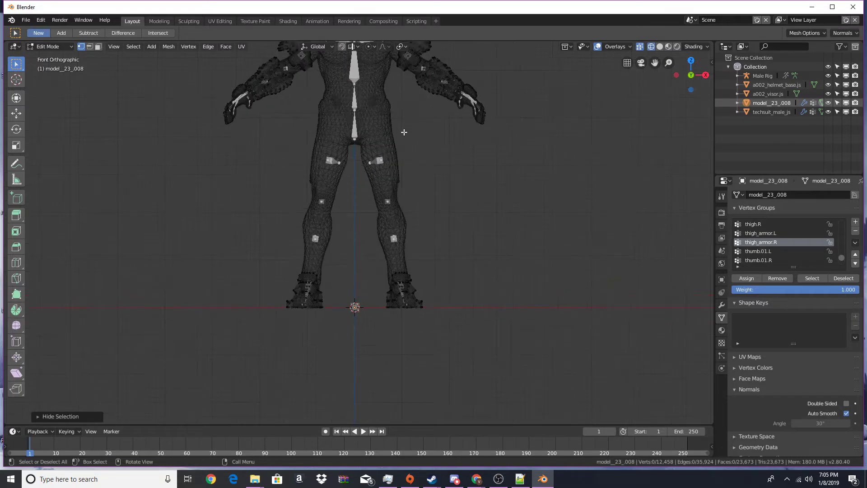
Switch the viewport to solid shading and return the armor mesh to Object Mode.
middle_click_drag(356, 116, 431, 220)
key("z")
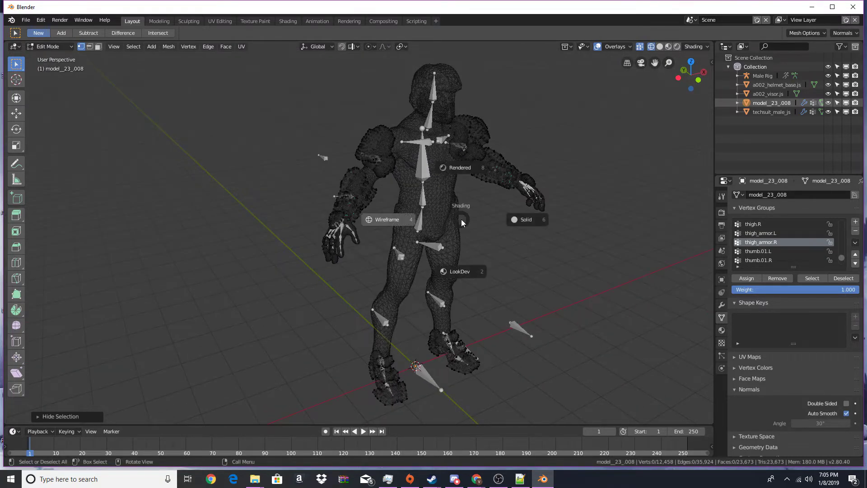
left_click(533, 216)
key("Tab")
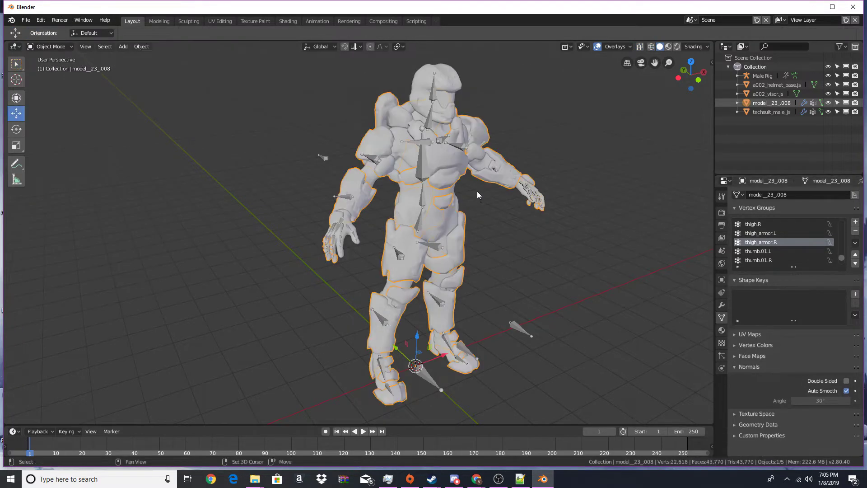
Put the Male Rig in Pose Mode and try moving the hips bone to test the leg armor, then cancel.
middle_click_drag(476, 191, 443, 190)
scroll(443, 191, "up", 3)
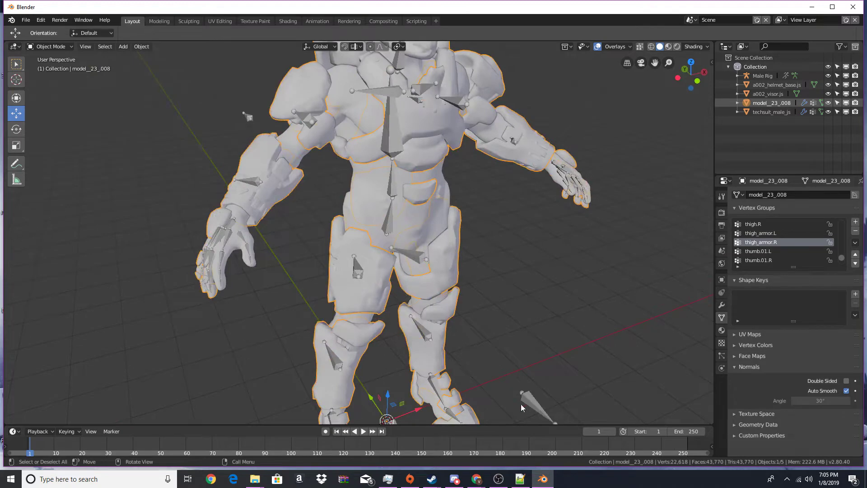
left_click(542, 400)
key("ctrl+Tab")
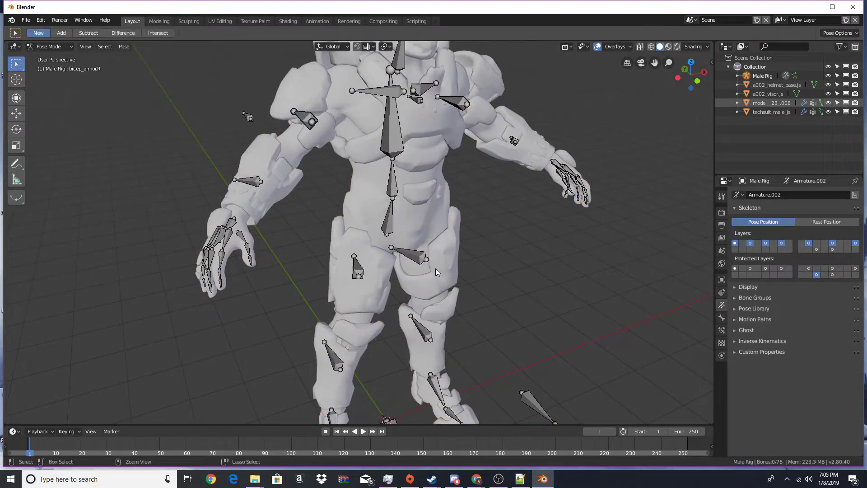
left_click(393, 216)
middle_click_drag(434, 238, 434, 227)
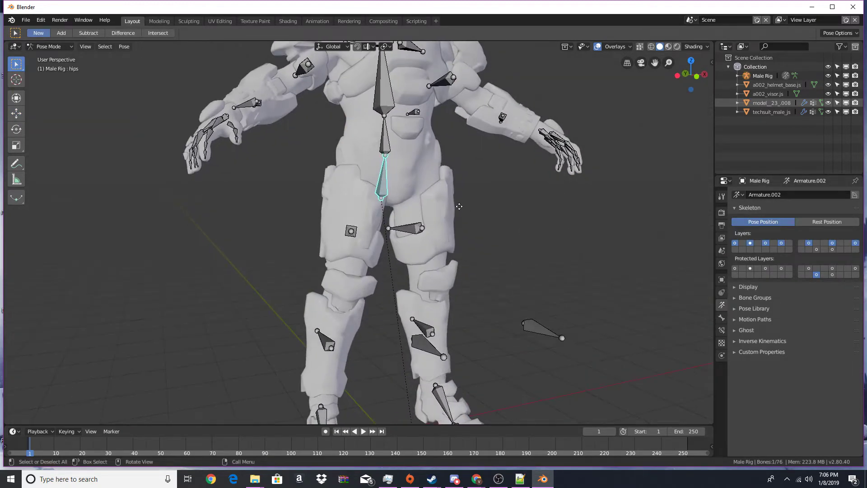
key("g")
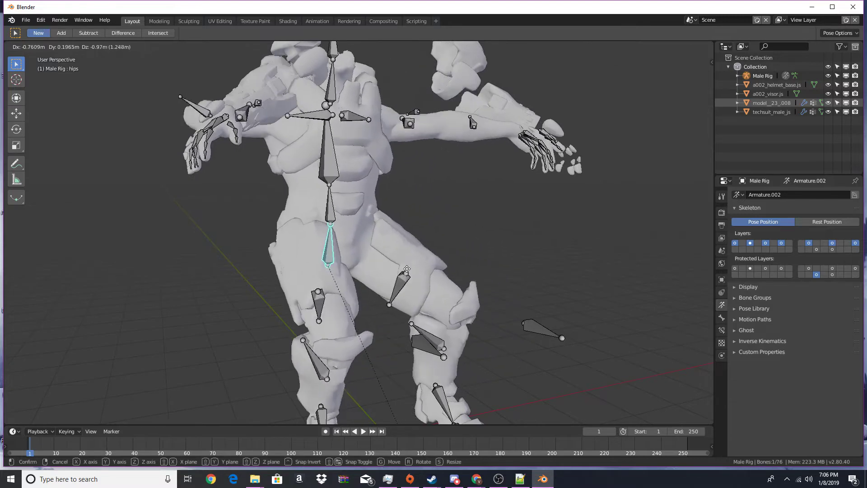
right_click(440, 278)
Try lowering the hips bone in a side view to test how the knee and thigh armor bends, then cancel.
middle_click_drag(441, 279, 460, 243)
scroll(459, 243, "down", 1)
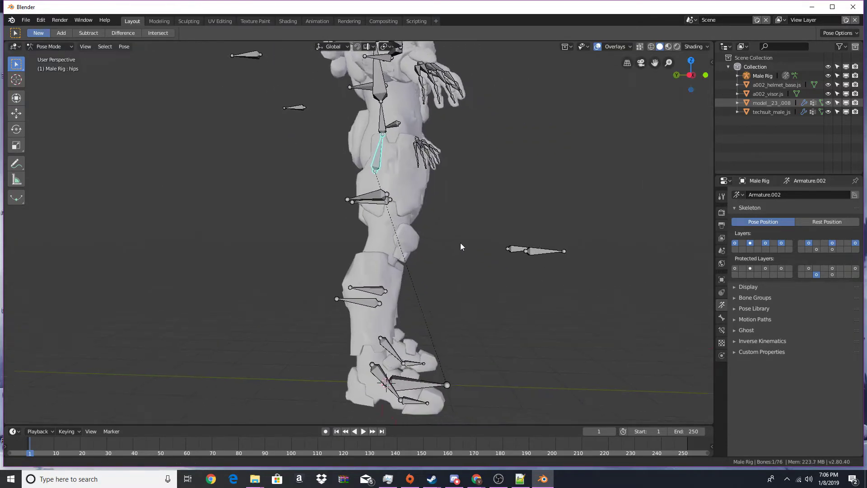
scroll(459, 243, "up", 1)
key("g")
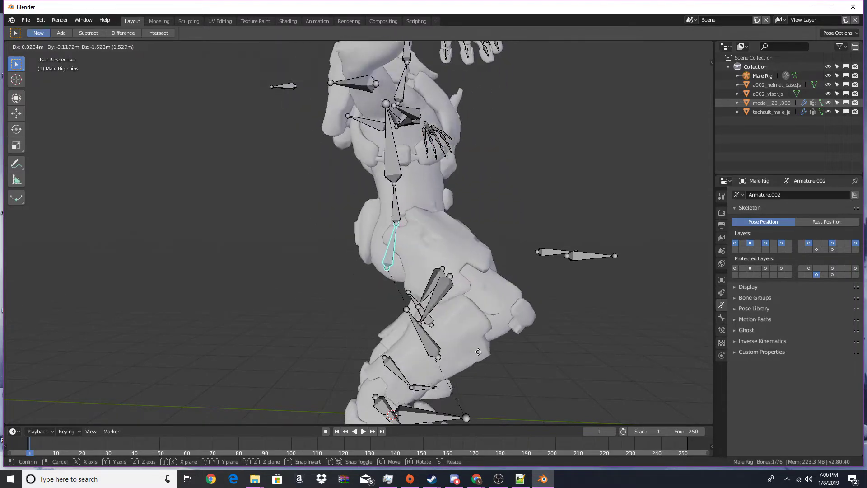
left_click(442, 289)
Try rotating the spine bone freely to test how the torso armor follows, then cancel the rotation.
scroll(441, 285, "down", 2)
middle_click_drag(442, 216, 372, 215)
middle_click_drag(374, 140, 378, 221, "shift")
middle_click_drag(396, 224, 373, 229)
scroll(368, 210, "up", 2)
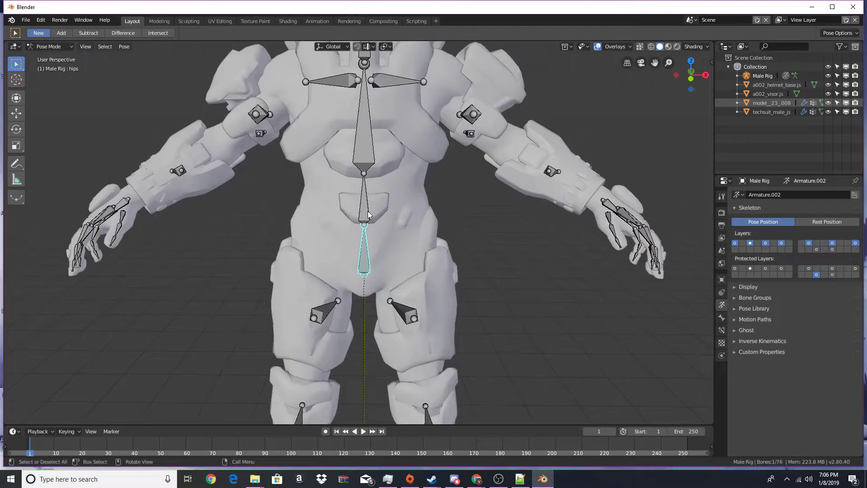
left_click(368, 214)
key("r")
key("r")
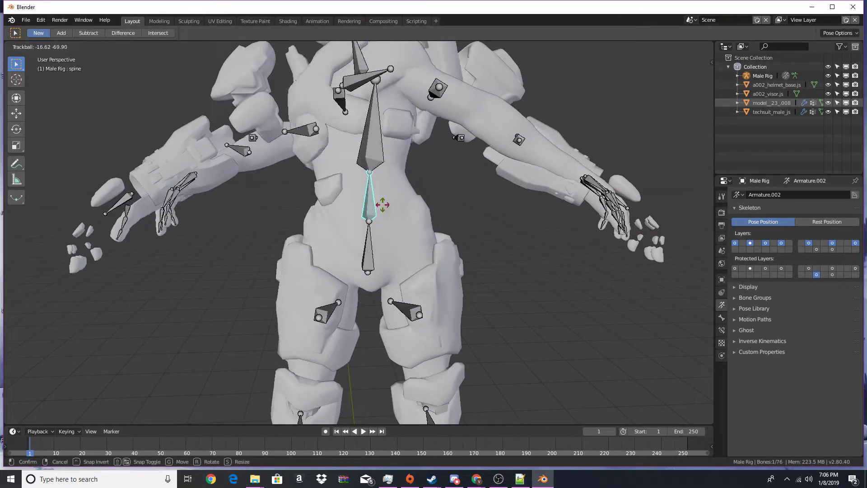
left_click(460, 218)
Try rotating the chest bone to test how the chest armor deforms, without keeping the pose.
middle_click_drag(416, 178, 460, 185)
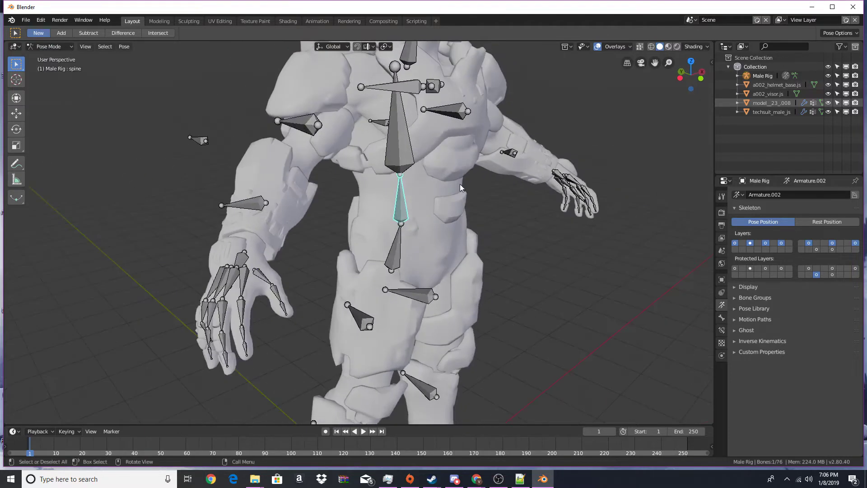
left_click(397, 154)
key("r")
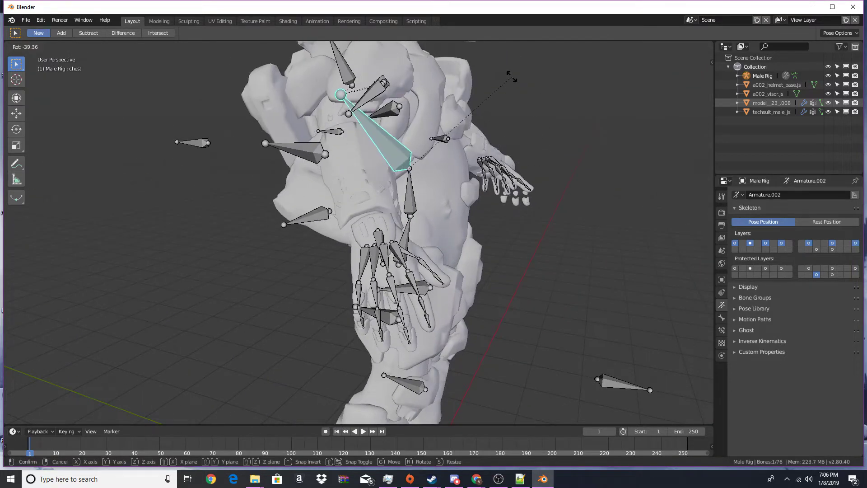
left_click(495, 140)
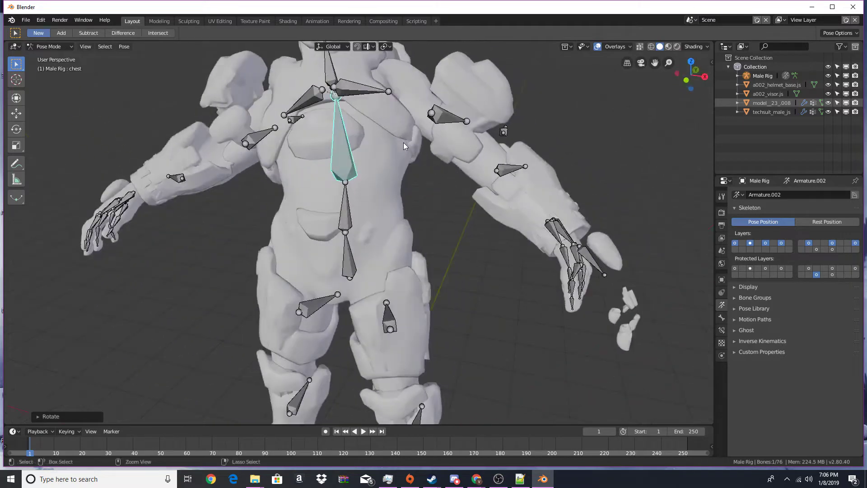
middle_click_drag(403, 142, 441, 140)
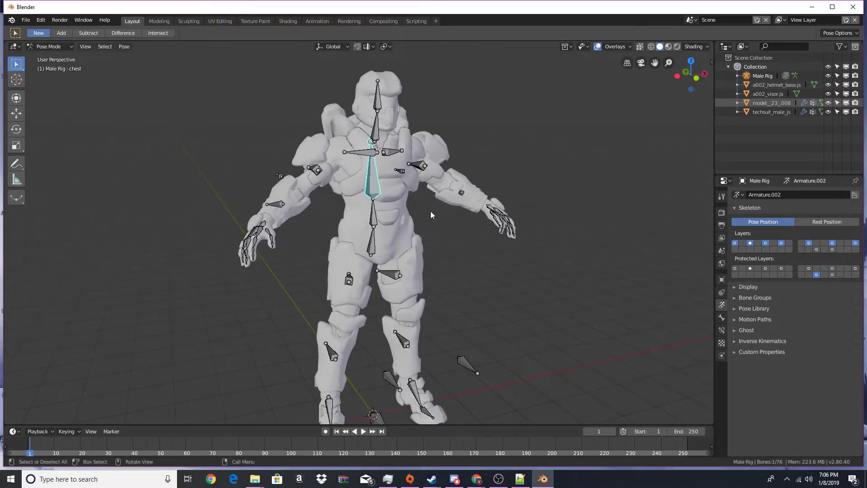
Leave Pose Mode and open the armor mesh model__23_.008 in Edit Mode, in front view with wireframe shading.
key("ctrl+Tab")
left_click(393, 196)
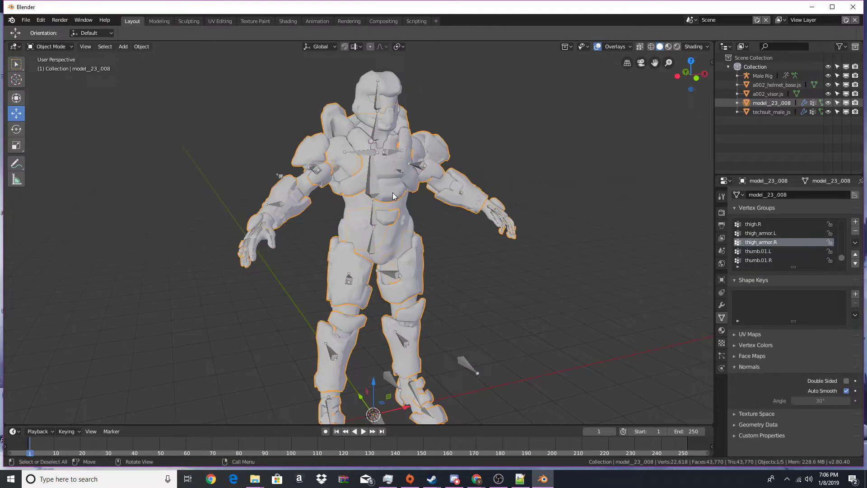
key("KP_1")
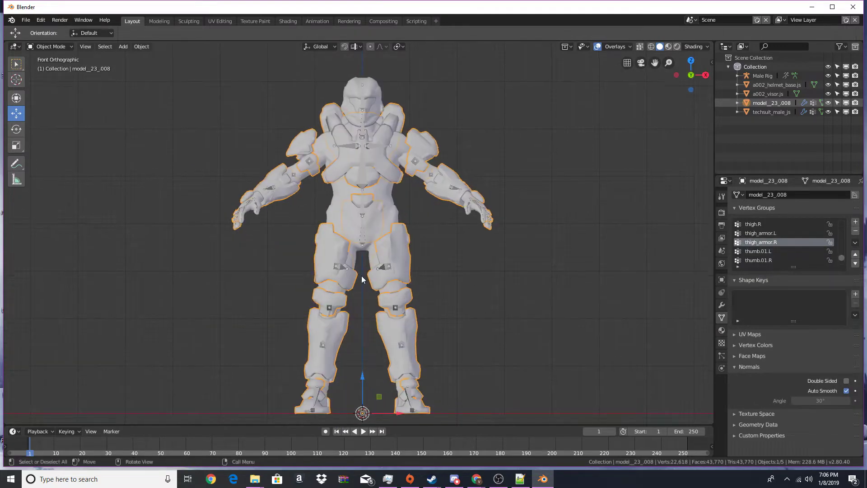
key("Tab")
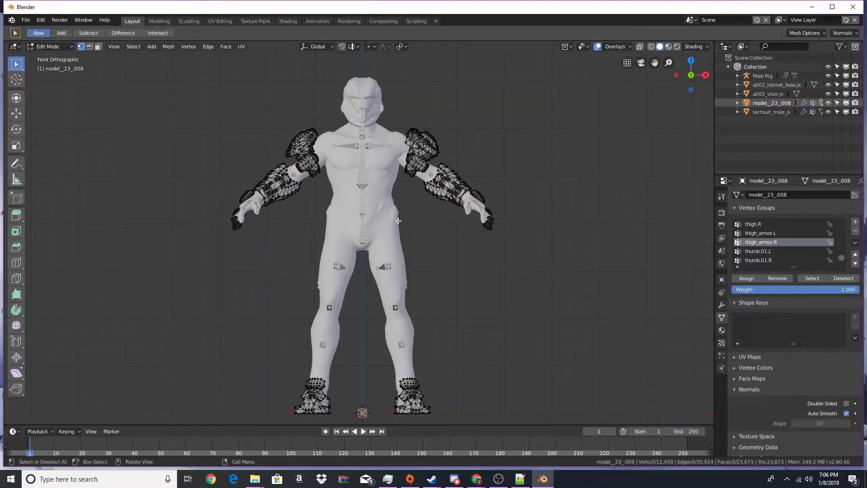
key("z")
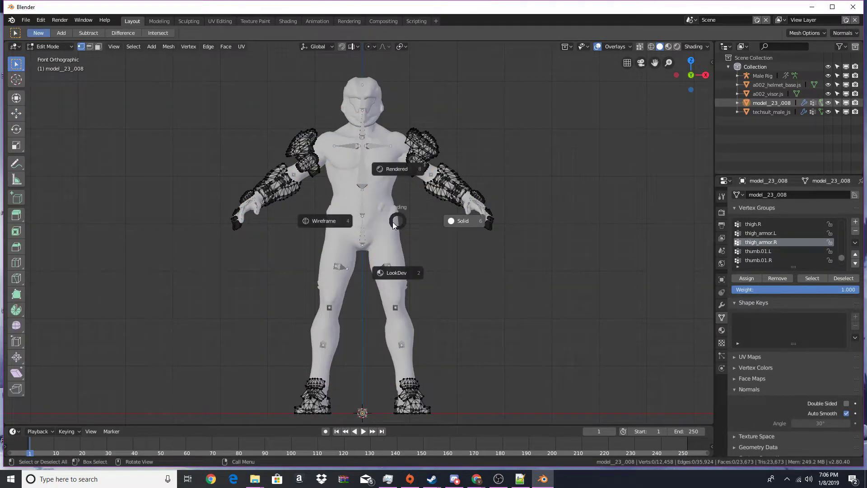
left_click(319, 221)
Select the character's left bicep armor, assign it to the bicep.L vertex group at weight 1, and hide it.
scroll(415, 223, "up", 10)
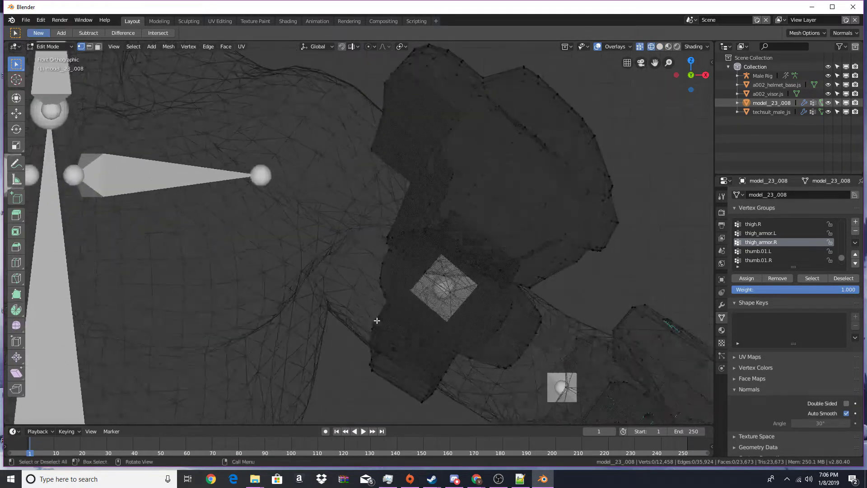
scroll(377, 320, "down", 8)
scroll(405, 364, "up", 7)
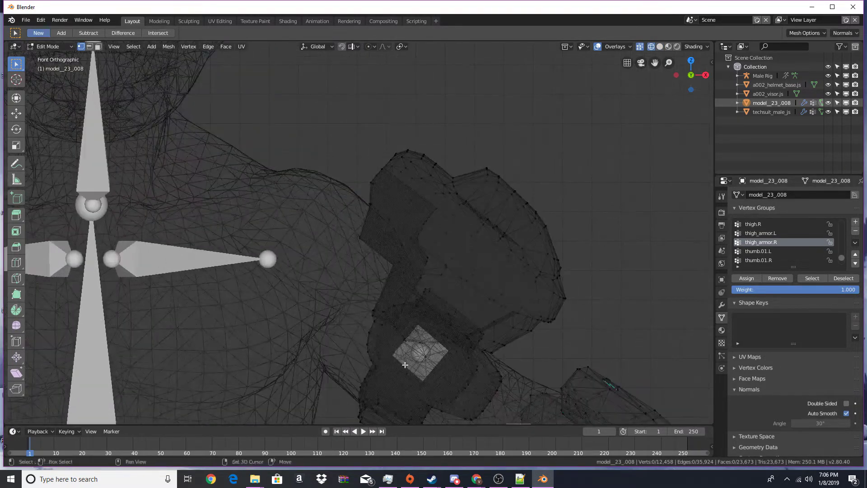
middle_click_drag(405, 365, 341, 265, "shift")
scroll(347, 269, "down", 2)
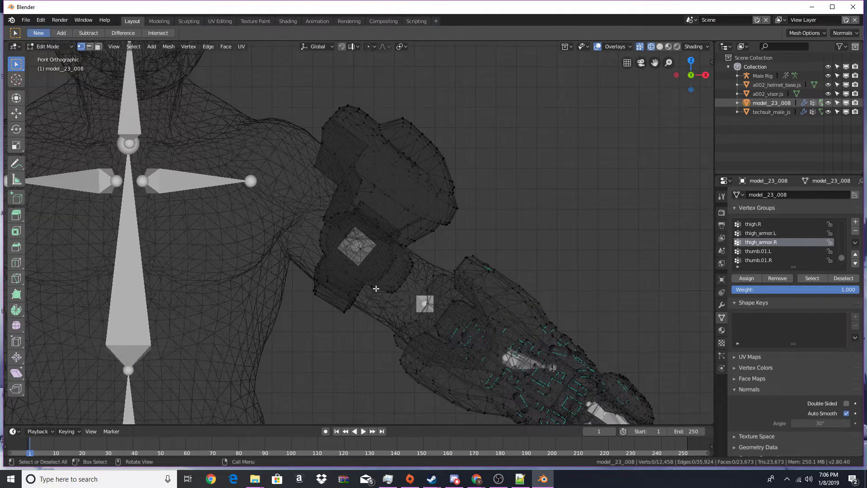
key("l")
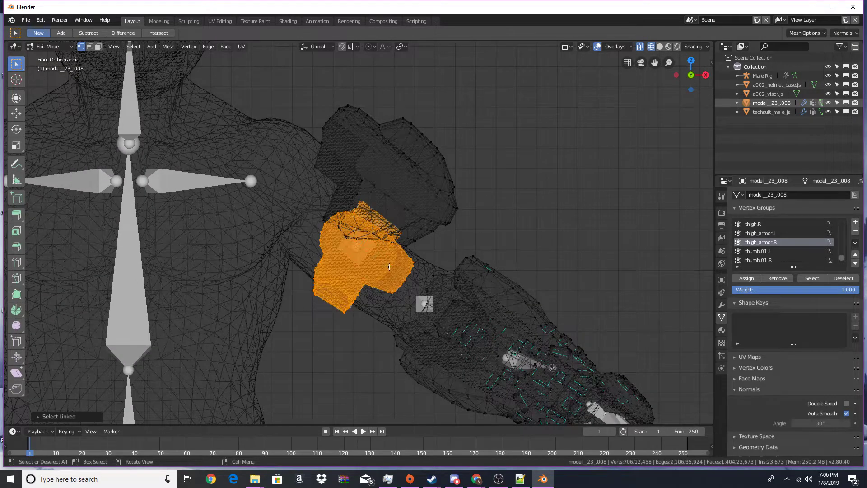
scroll(757, 252, "down", 6)
scroll(757, 252, "up", 10)
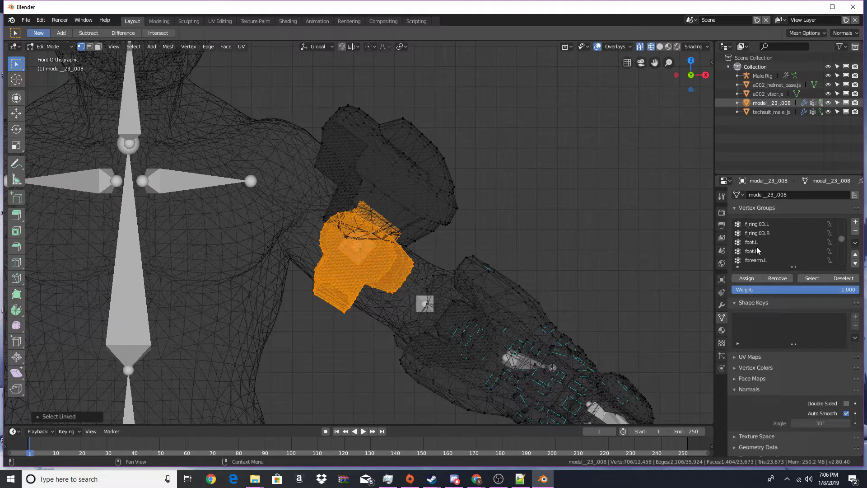
scroll(762, 246, "up", 10)
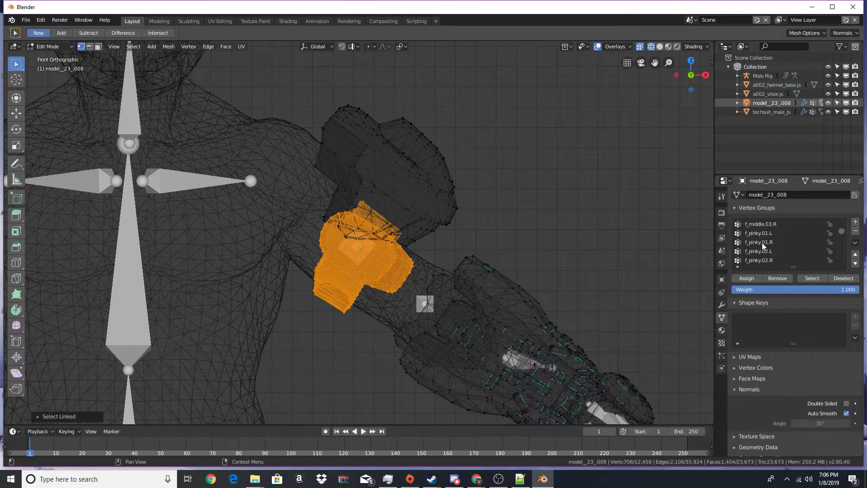
left_click(765, 225)
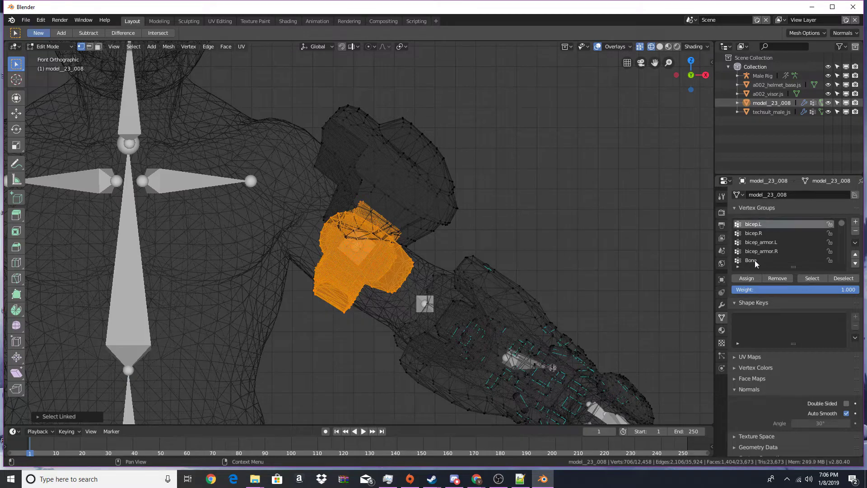
left_click(747, 278)
key("h")
Select the character's right bicep armor, assign it to the bicep.R vertex group at weight 1, and hide it.
scroll(327, 285, "down", 4)
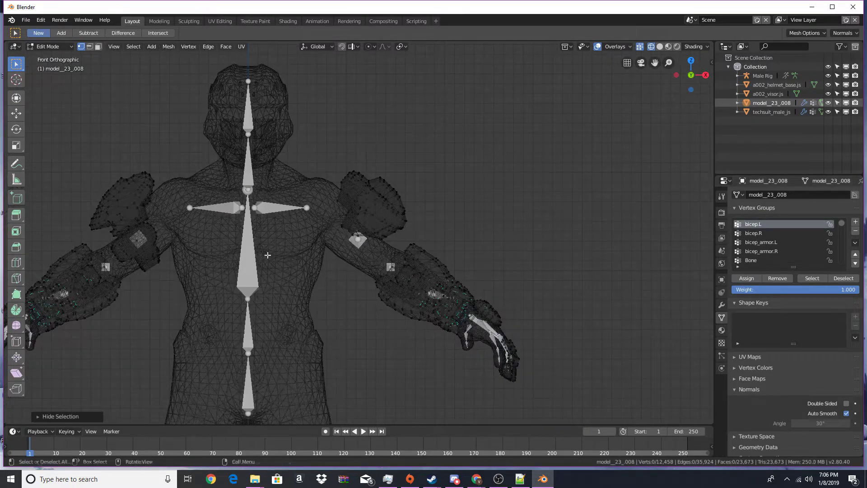
middle_click_drag(267, 253, 432, 236, "shift")
scroll(420, 237, "up", 3)
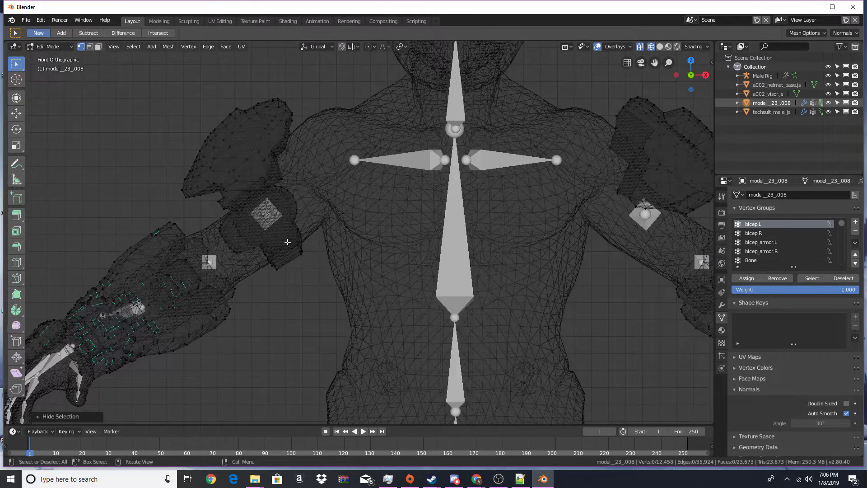
key("l")
left_click(758, 234)
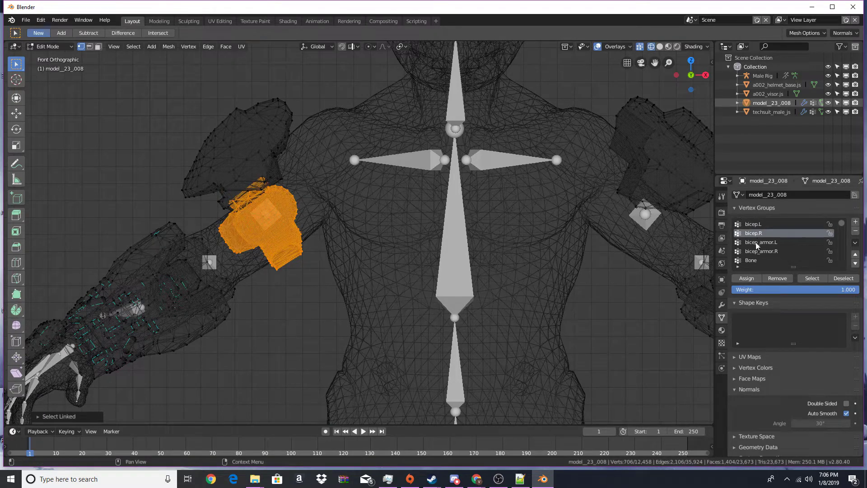
left_click(748, 280)
key("h")
Select the character's left shoulder armor, assign it to the bicep_armor.L vertex group at weight 1, and hide it.
scroll(537, 230, "down", 2)
middle_click_drag(544, 229, 391, 233, "shift")
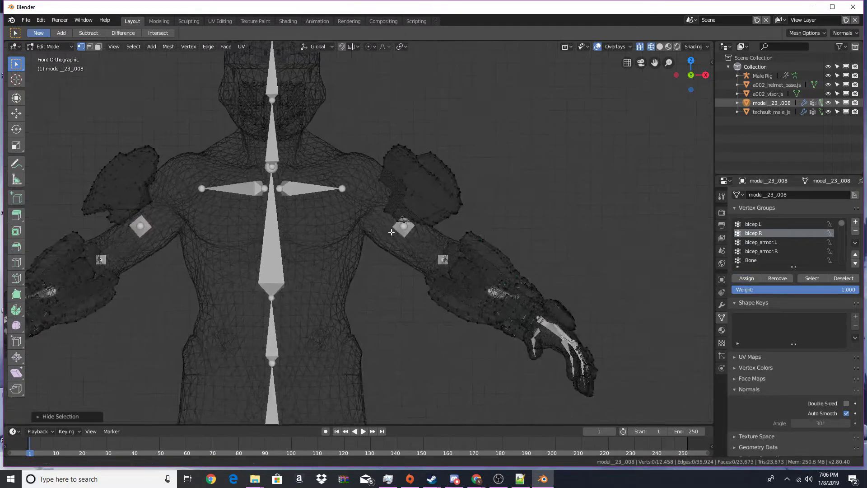
scroll(479, 198, "up", 3)
key("l")
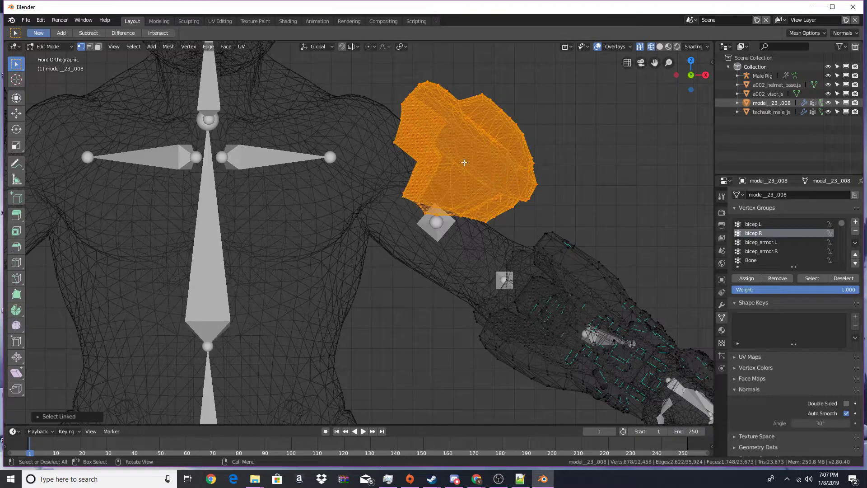
left_click(770, 244)
left_click(745, 280)
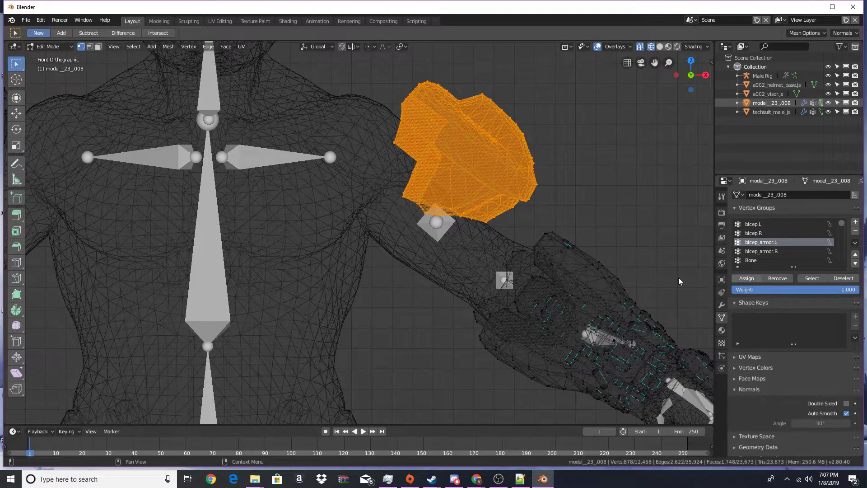
key("h")
Select the character's right shoulder armor, assign it to the bicep_armor.R vertex group at weight 1, and hide it.
scroll(352, 246, "down", 2)
middle_click_drag(208, 224, 540, 243, "shift")
scroll(421, 200, "up", 1)
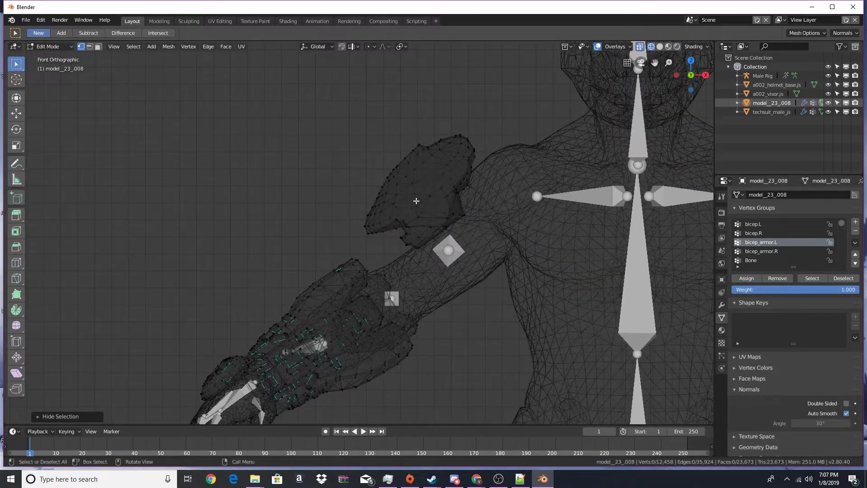
key("l")
left_click(761, 251)
left_click(746, 278)
key("h")
Select all linked pieces of the character's left forearm armor, checking for missed parts with a trial move that is cancelled.
scroll(504, 255, "down", 5)
middle_click_drag(586, 286, 402, 213, "shift")
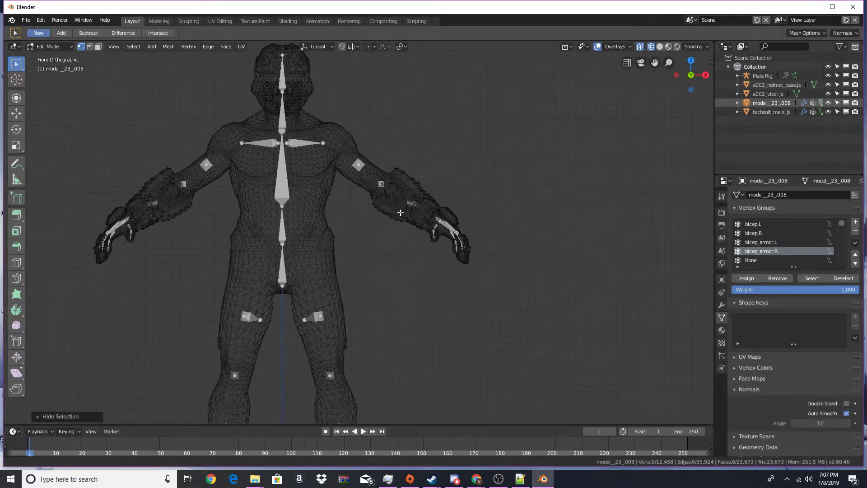
scroll(401, 212, "up", 4)
middle_click_drag(534, 191, 488, 250, "shift")
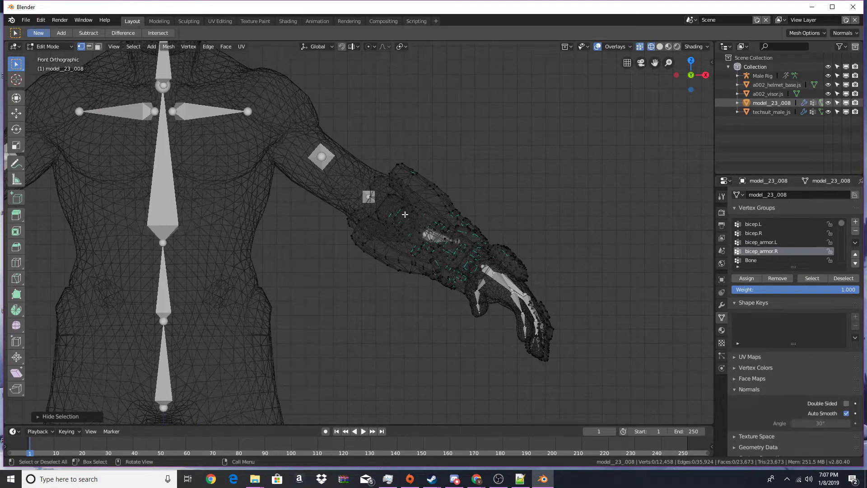
scroll(424, 258, "up", 2)
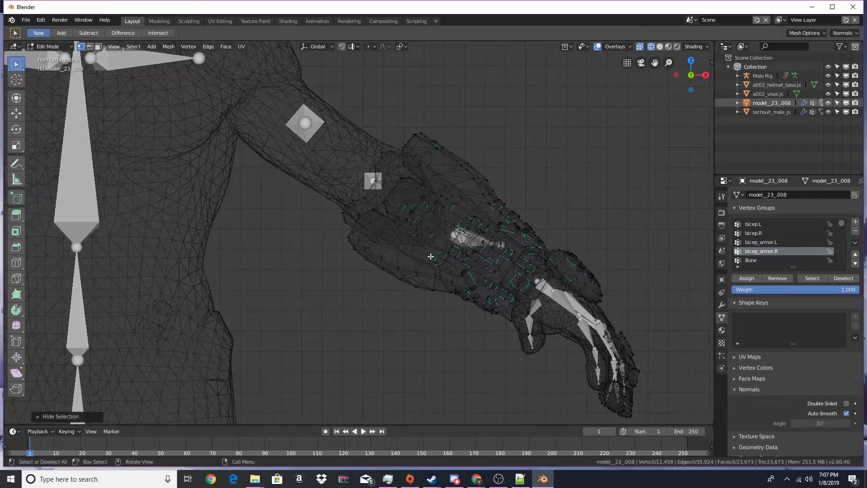
key("l")
key("l")
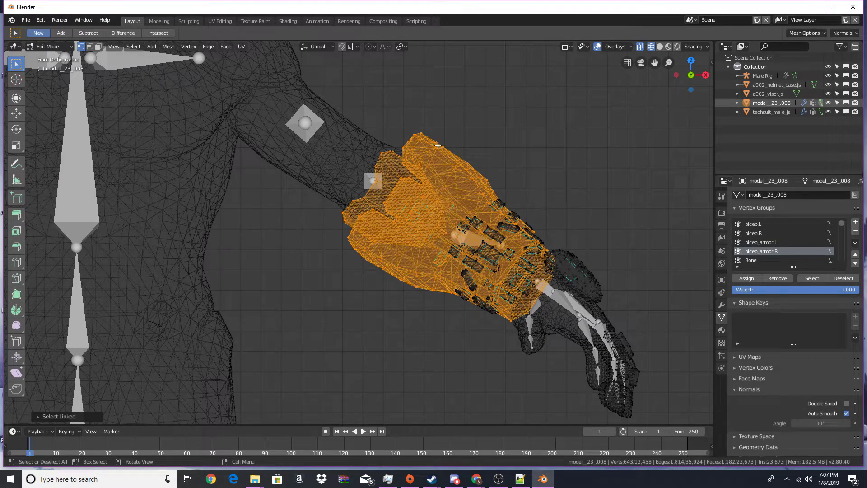
key("l")
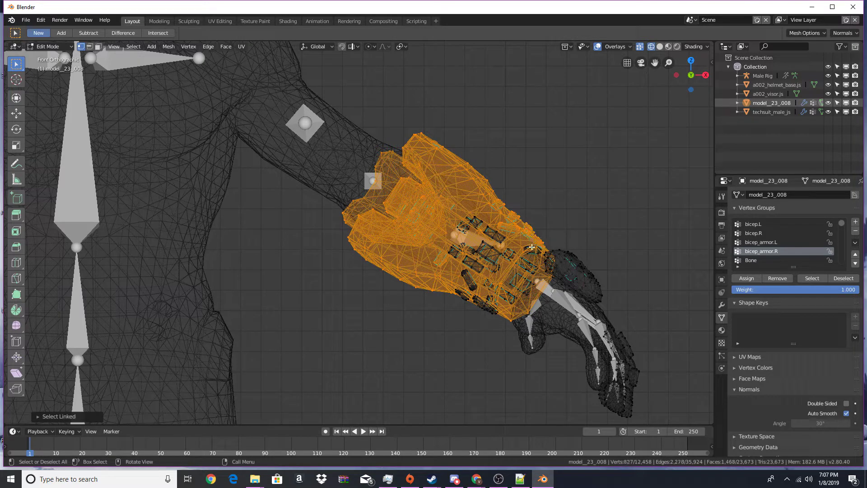
key("l")
key("l")
key("l")
key("l")
key("l")
key("l")
key("l")
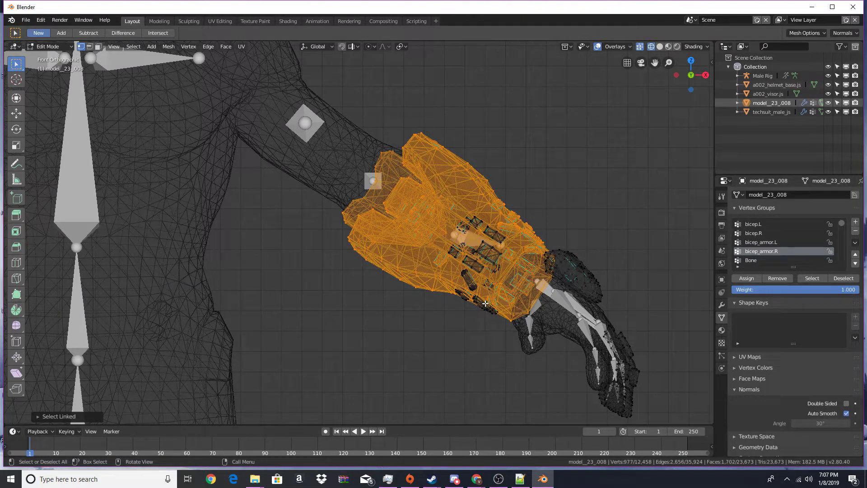
key("l")
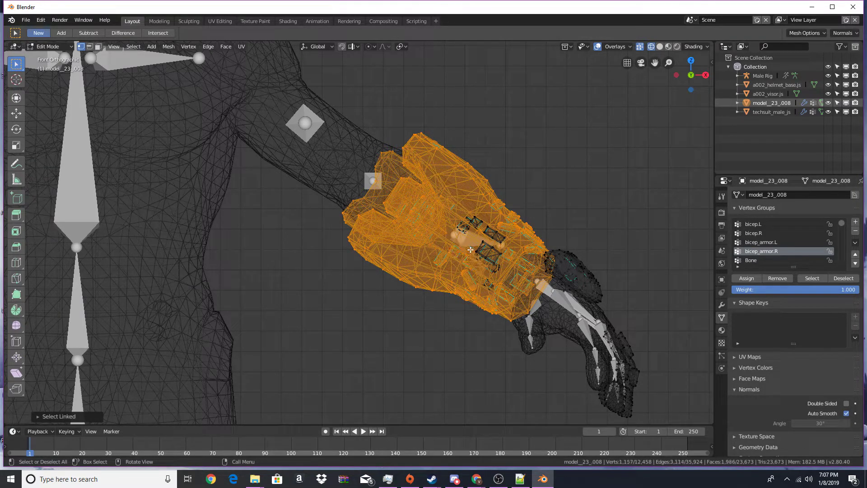
key("l")
key("l")
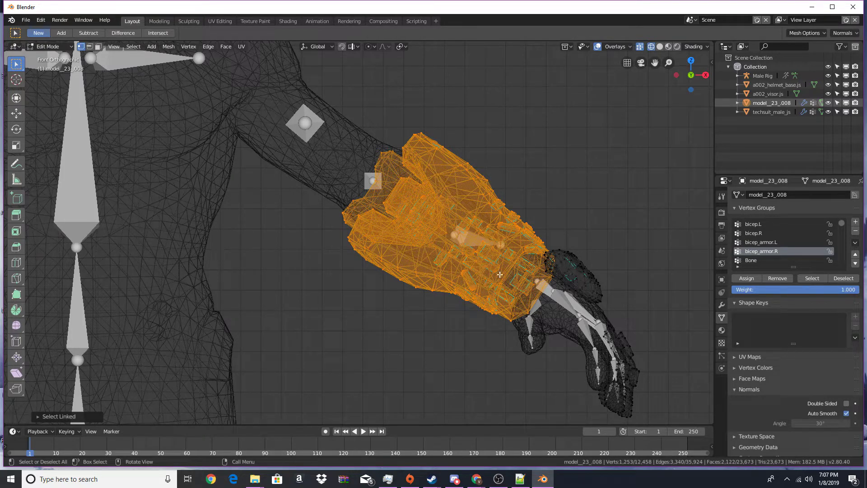
key("g")
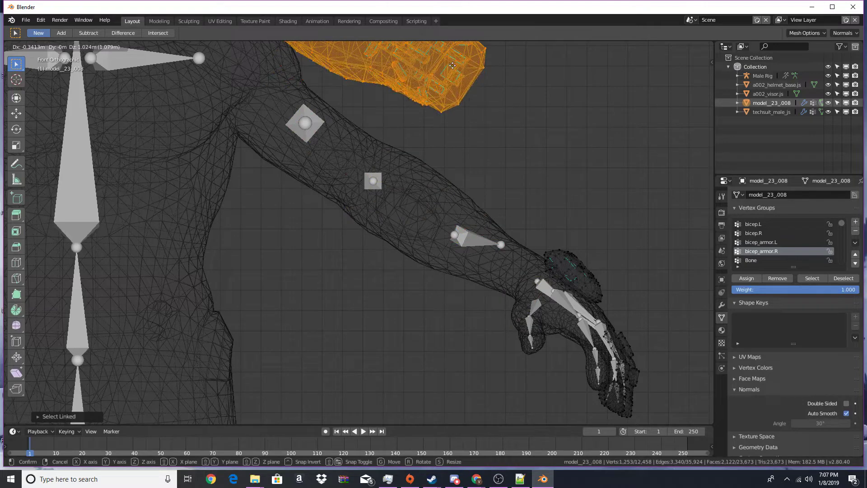
right_click(578, 121)
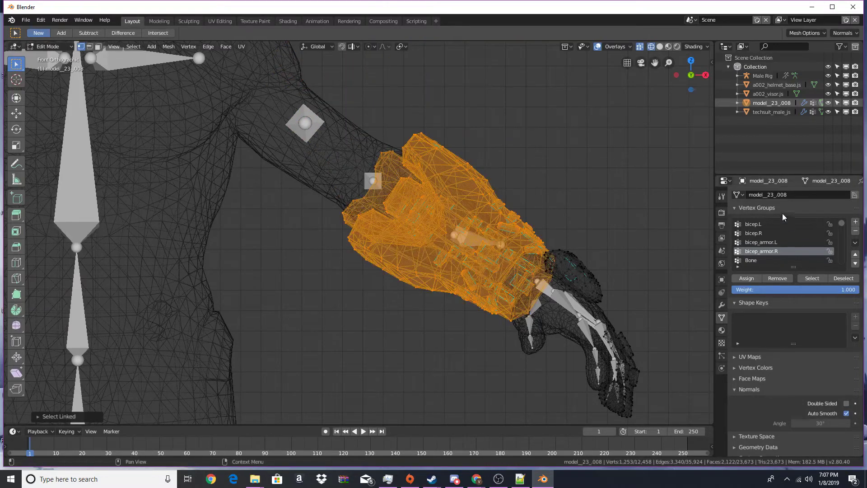
Assign the selected left forearm armor to the forearm_armor.L vertex group at weight 1 and hide it.
scroll(775, 245, "down", 10)
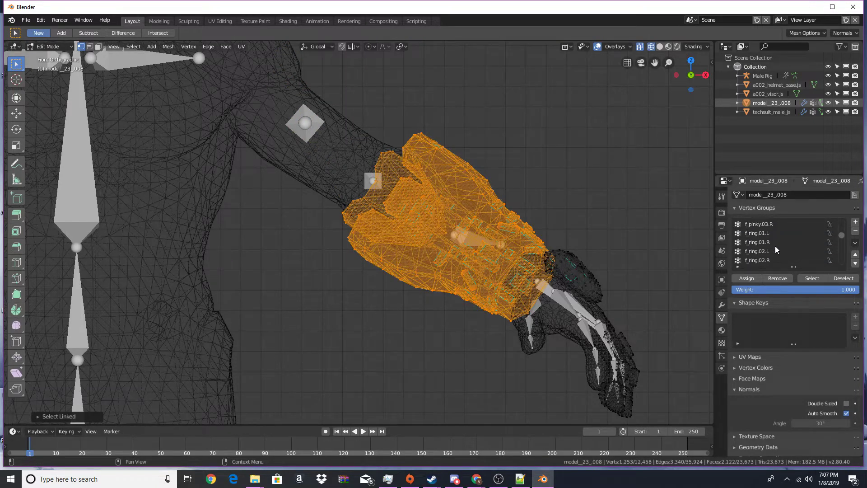
scroll(774, 245, "down", 7)
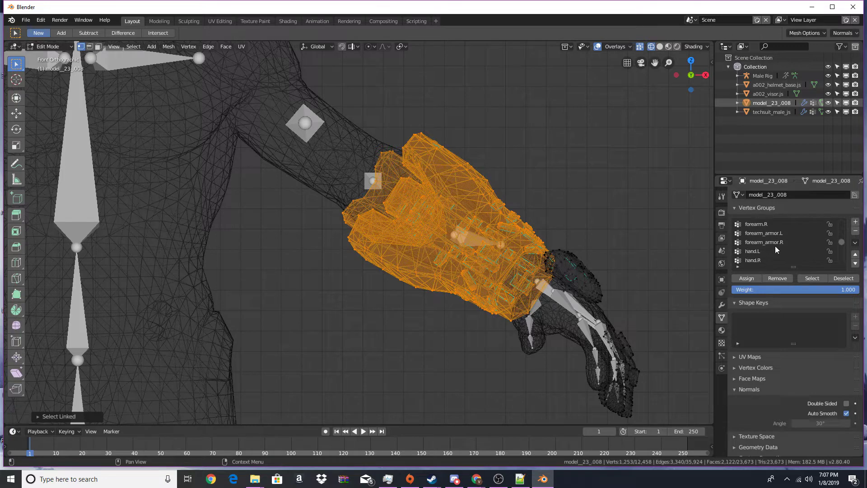
left_click(776, 233)
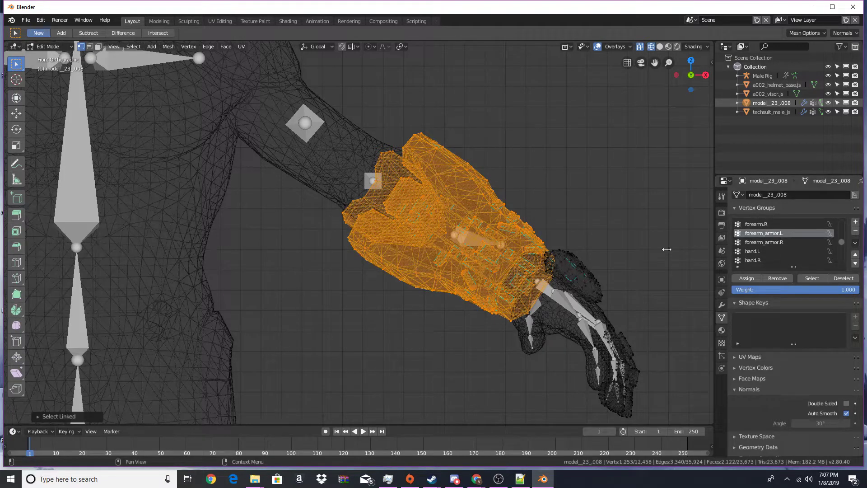
left_click(753, 278)
key("h")
Select all linked pieces of the character's right forearm armor, checking for missed parts with a trial move that is cancelled.
scroll(304, 275, "down", 4)
middle_click_drag(196, 236, 545, 235, "shift")
scroll(533, 250, "up", 1)
scroll(533, 249, "up", 4)
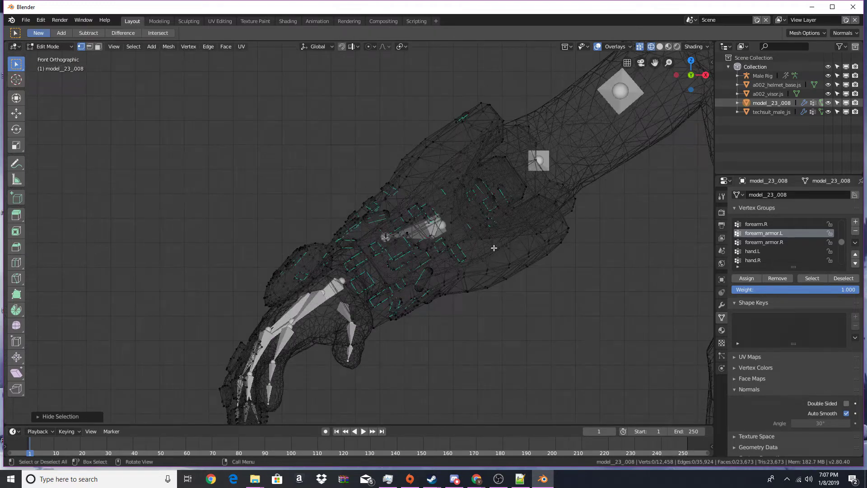
key("l")
key("l")
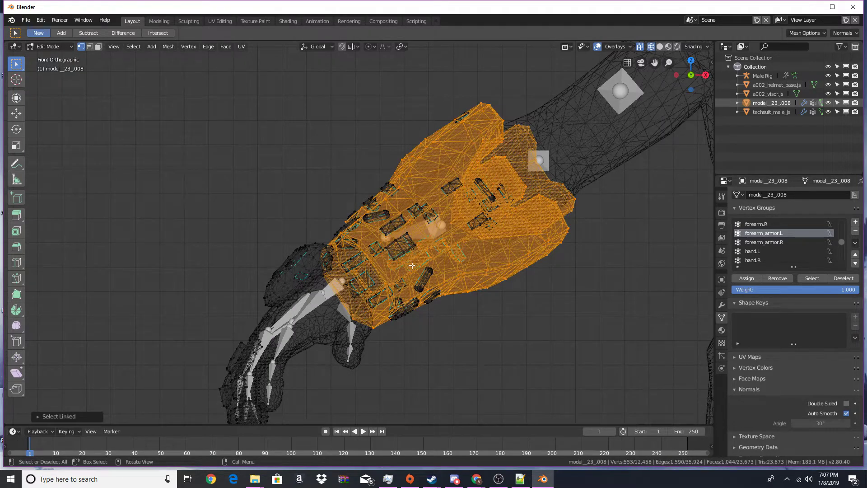
key("l")
key("l")
key("l")
key("l")
key("l")
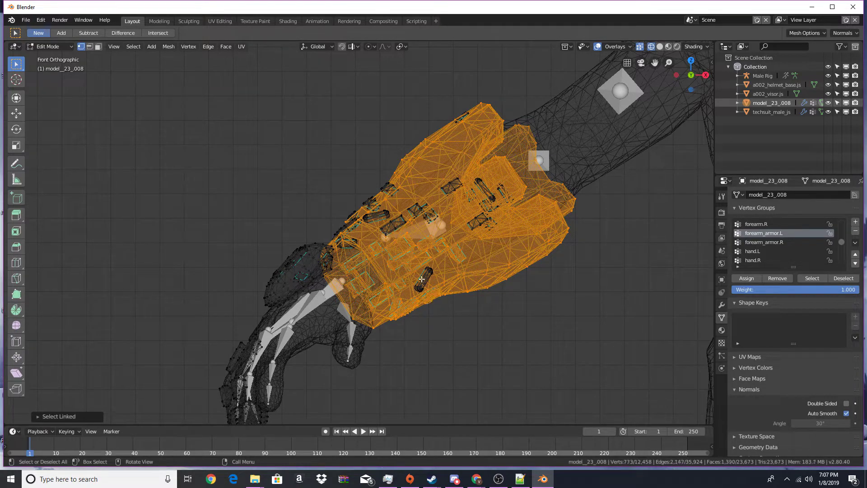
key("l")
key("l")
key("l")
key("l")
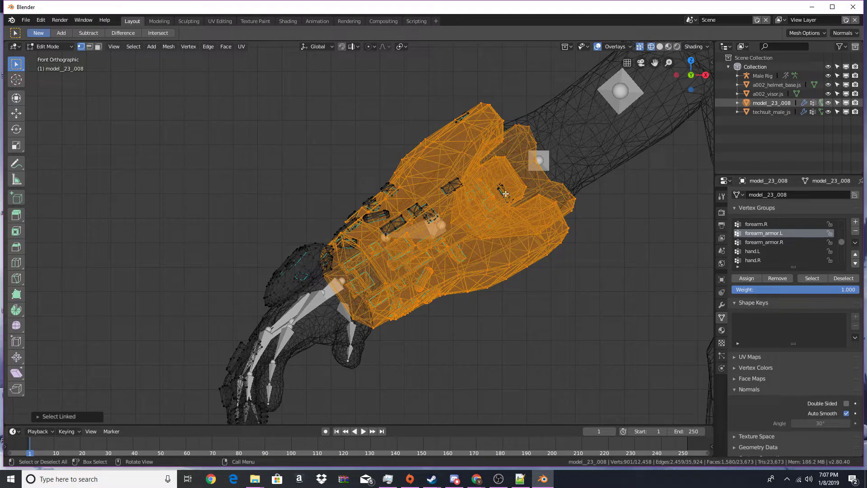
key("l")
key("l")
key("l")
key("l")
key("l")
key("l")
key("l")
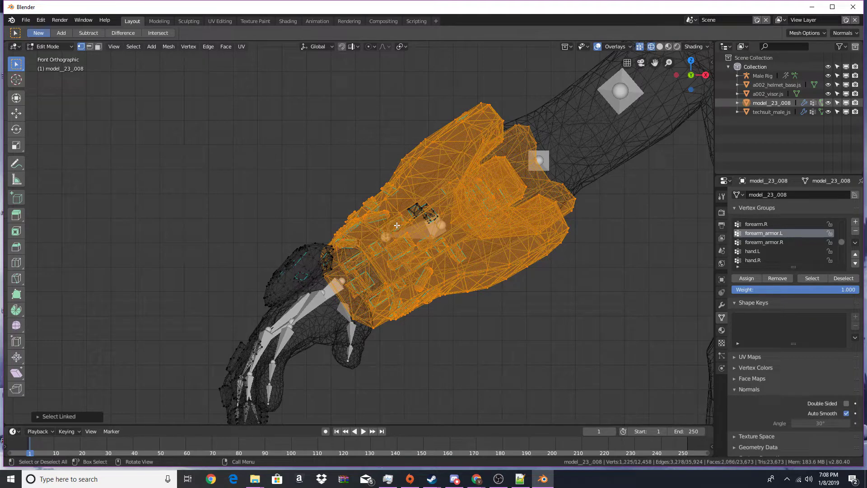
key("l")
key("g")
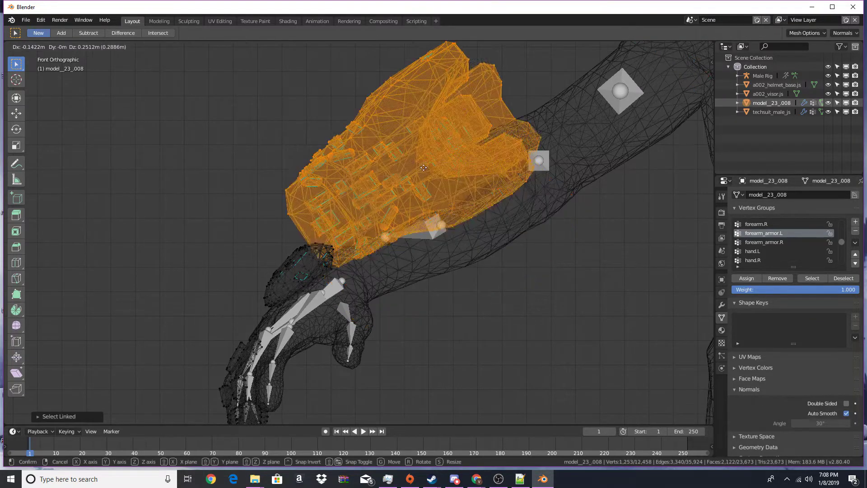
right_click(359, 86)
Assign the selected right forearm armor to the forearm_armor.R vertex group at weight 1 and hide it.
left_click(760, 244)
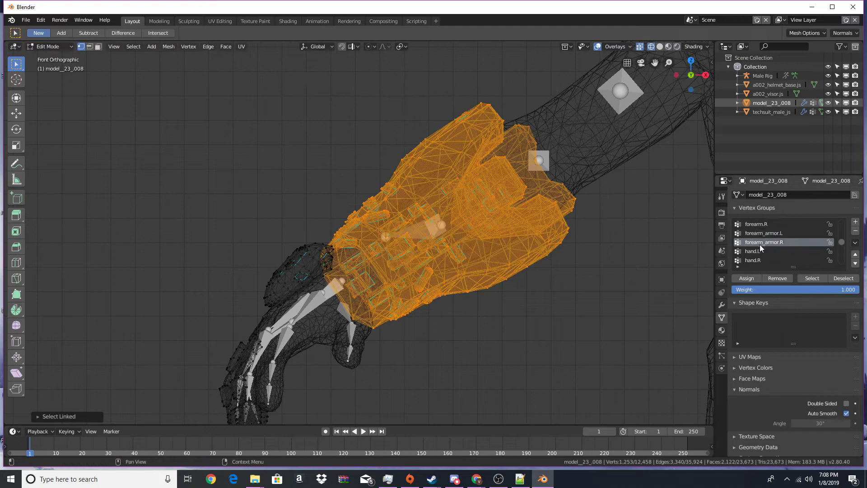
left_click(749, 279)
scroll(493, 271, "down", 3)
key("h")
Select the armor plate on the back of the left hand, assign it to hand.L at weight 1, and hide it.
scroll(558, 249, "down", 4)
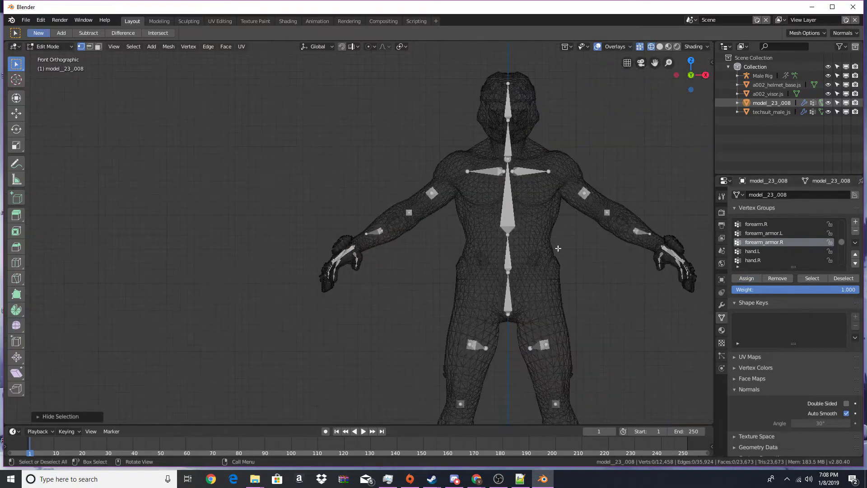
scroll(655, 251, "up", 2)
middle_click_drag(696, 258, 279, 239, "shift")
scroll(445, 238, "up", 4)
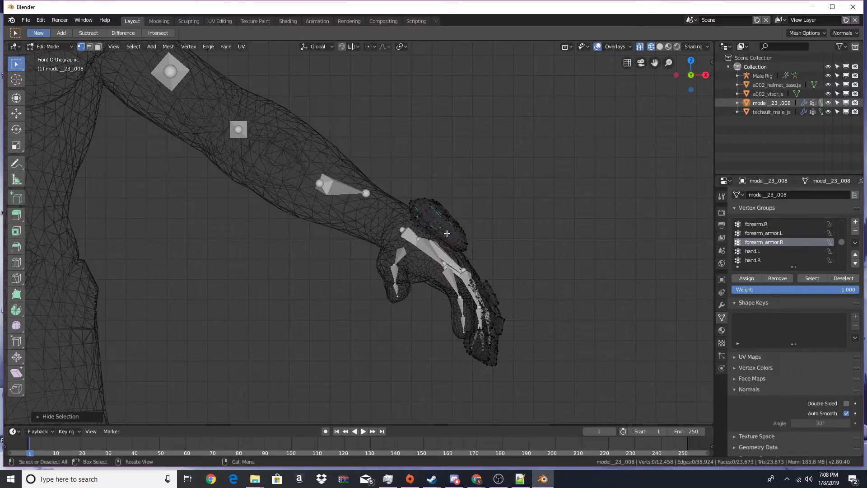
key("l")
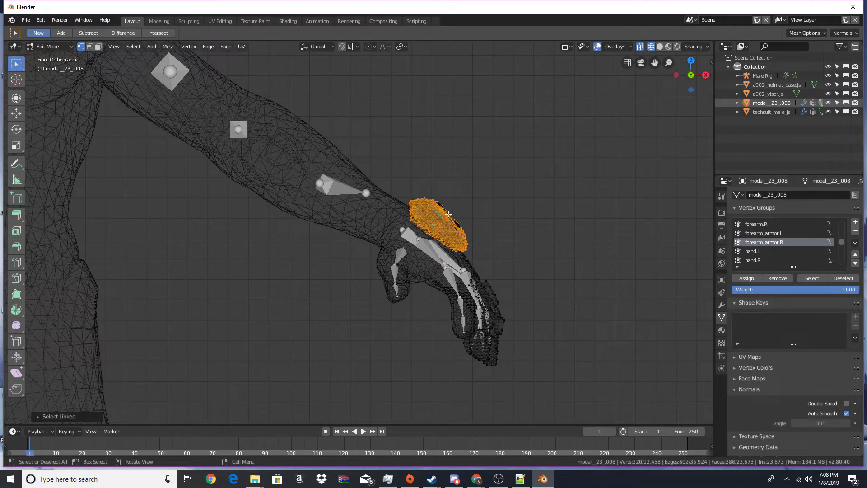
scroll(760, 253, "down", 1)
left_click(758, 243)
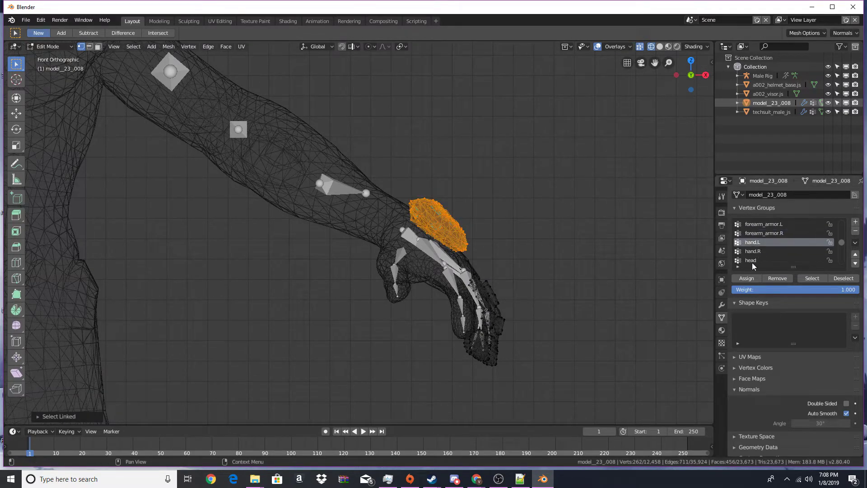
left_click(747, 280)
key("h")
Select the armor plate on the back of the right hand and assign it to the hand.R vertex group at weight 1.
scroll(281, 245, "down", 3)
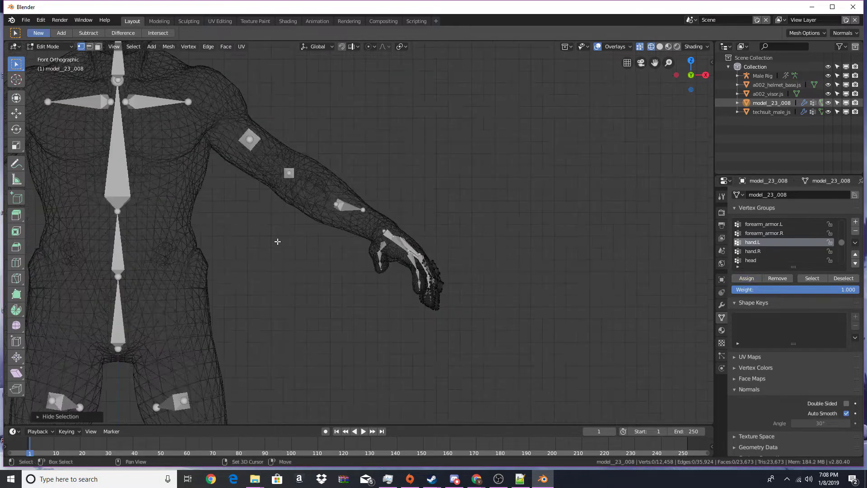
middle_click_drag(281, 246, 83, 240, "shift")
scroll(104, 240, "up", 5)
middle_click_drag(529, 226, 386, 236, "shift")
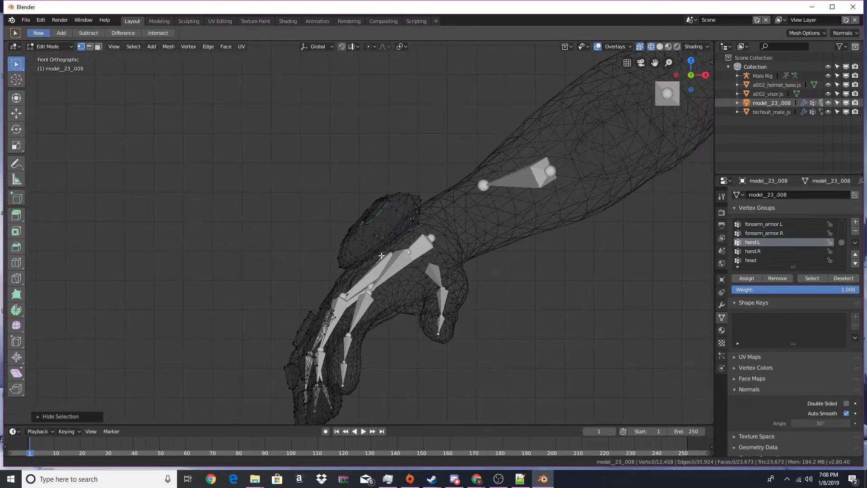
key("l")
key("l")
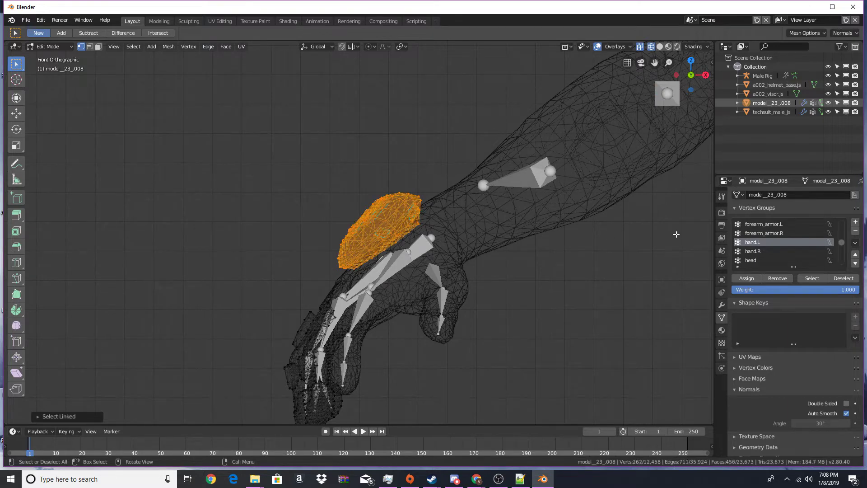
left_click(744, 251)
left_click(744, 282)
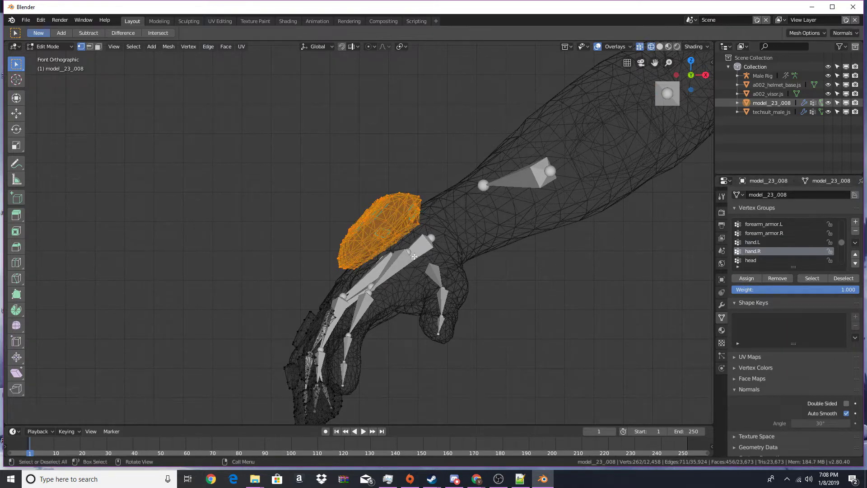
Hide the armor plate on the back of the right hand and return to Object Mode.
scroll(411, 251, "down", 4)
key("h")
middle_click_drag(410, 246, 479, 249)
key("Tab")
middle_click_drag(535, 258, 392, 202, "shift")
scroll(357, 201, "down", 2)
scroll(391, 202, "down", 2)
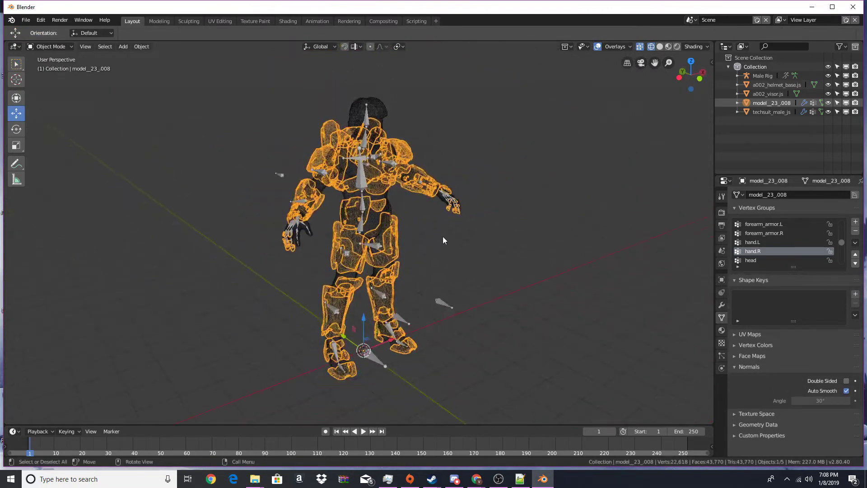
Switch the viewport to solid shading and put the Male Rig into Pose Mode.
key("z")
left_click(506, 238)
mouse_move(280, 168)
middle_mouse_down("shift")
mouse_move(333, 220)
mouse_move(320, 219)
middle_mouse_up("shift")
left_click(507, 368)
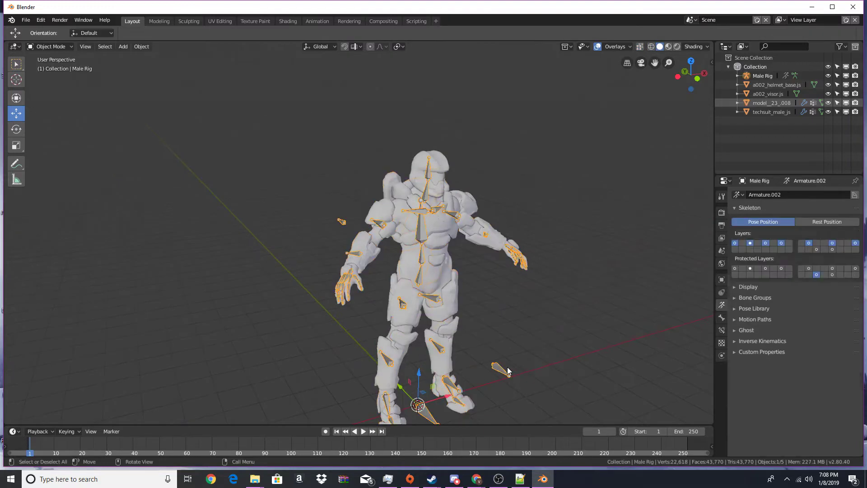
key("ctrl+Tab")
Test how the armor follows the body with a trial move of the hips bone, and cancel it.
scroll(474, 316, "up", 3)
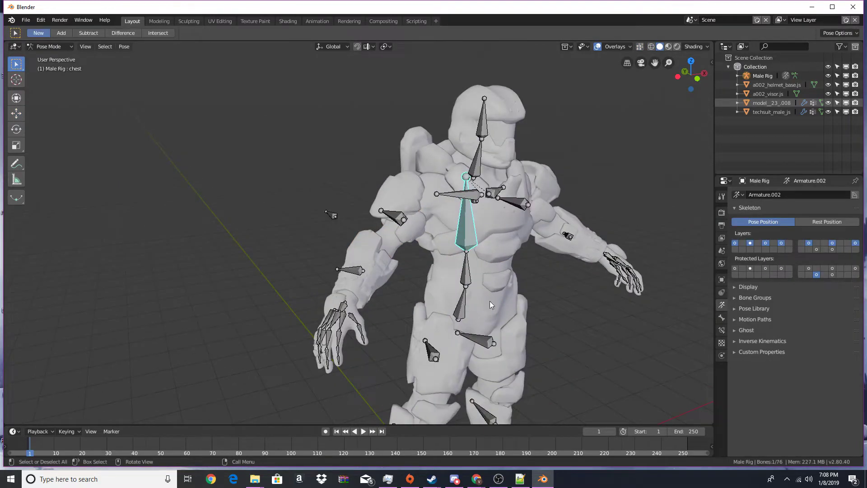
scroll(490, 300, "up", 2)
scroll(480, 237, "down", 3)
key("g")
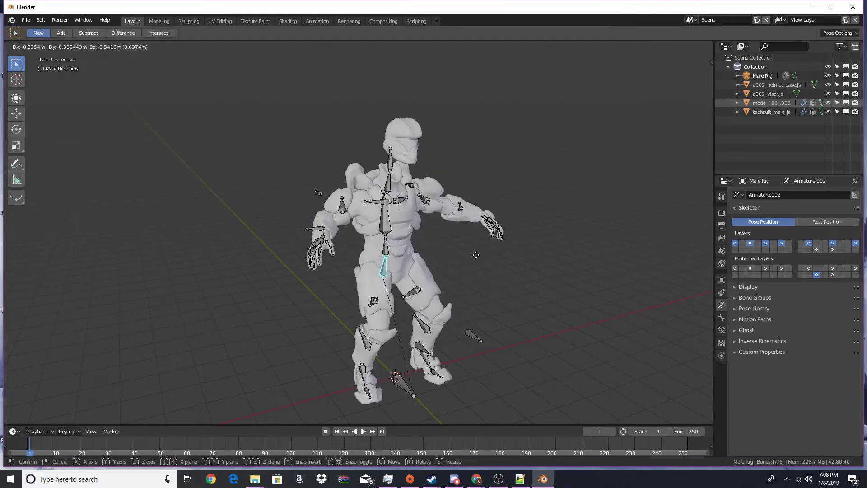
right_click(492, 269)
Test the right bicep armor with a trial free rotation of the bicep_armor.R bone, and cancel it.
scroll(353, 227, "up", 5)
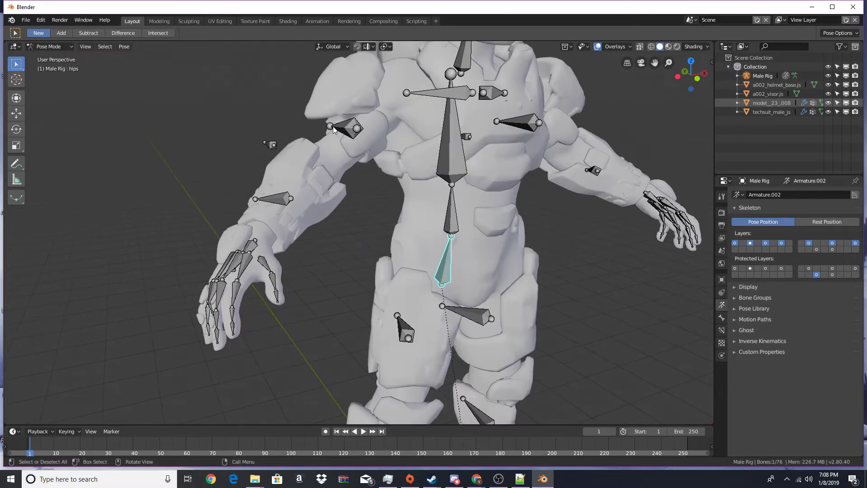
left_click(333, 129)
key("r")
key("r")
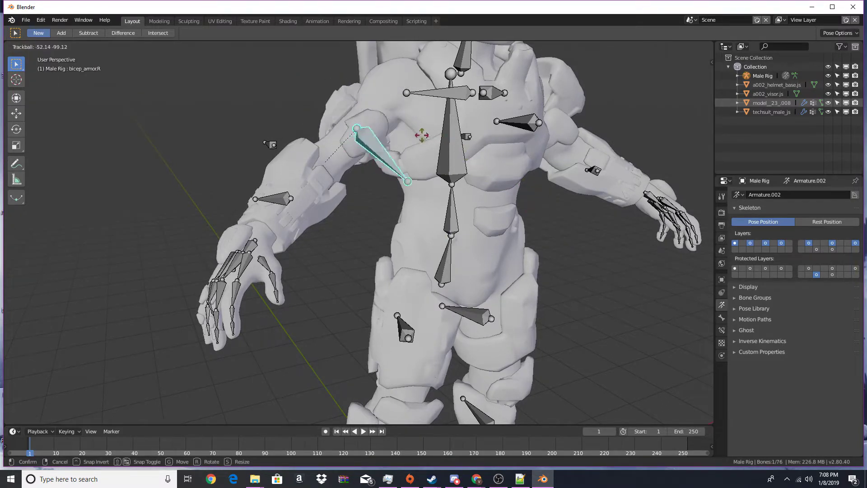
right_click(613, 163)
Test the left bicep armor with a trial move of the bicep_armor.L bone, and cancel it.
middle_click_drag(613, 162, 551, 163)
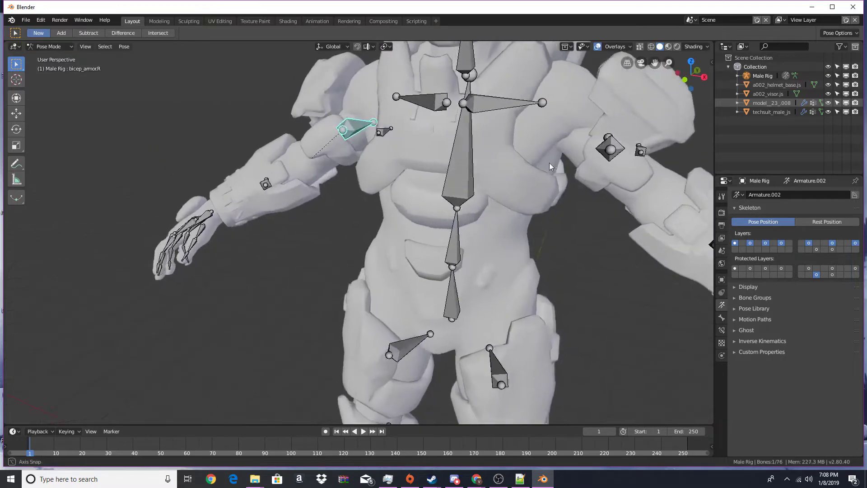
scroll(549, 165, "down", 3)
left_click(514, 185)
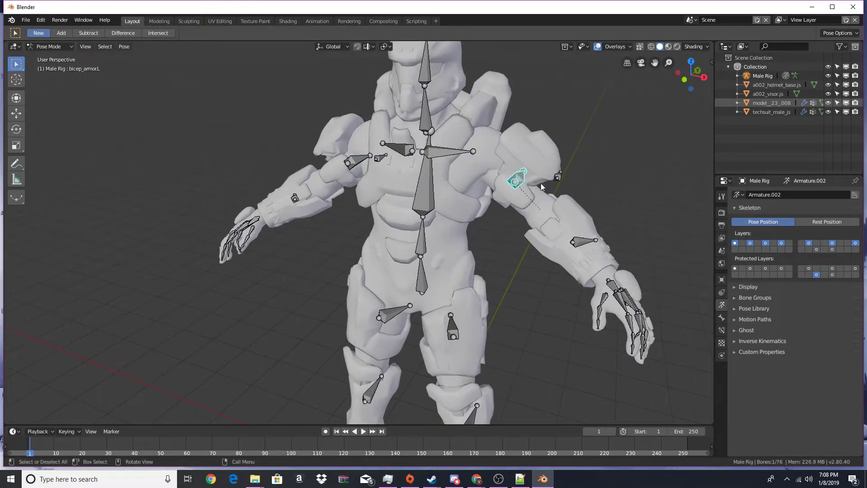
scroll(515, 186, "up", 3)
key("g")
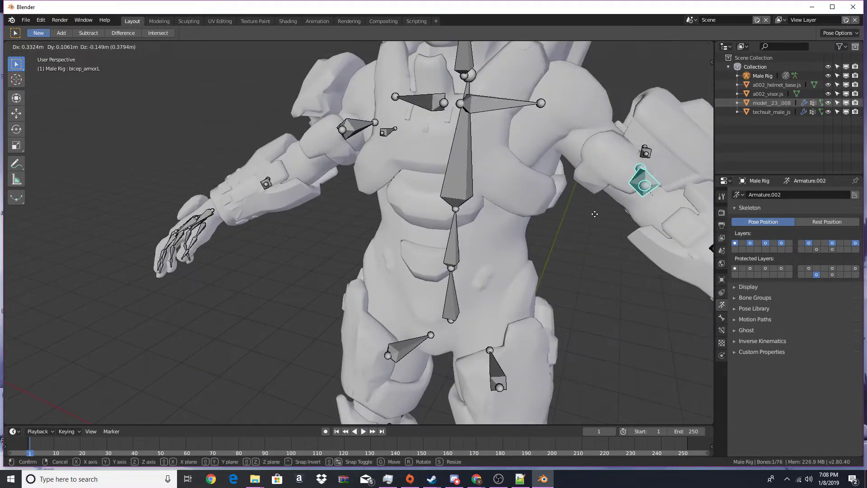
right_click(487, 174)
Test the right forearm armor with a trial free rotation of the forearm_armor.R bone, and cancel it.
scroll(451, 175, "down", 2)
middle_click_drag(278, 179, 308, 218)
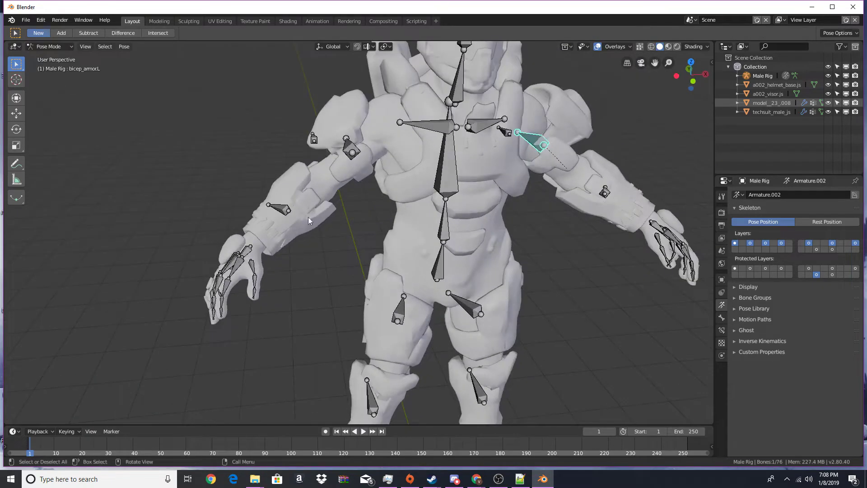
left_click(286, 208)
key("r")
key("r")
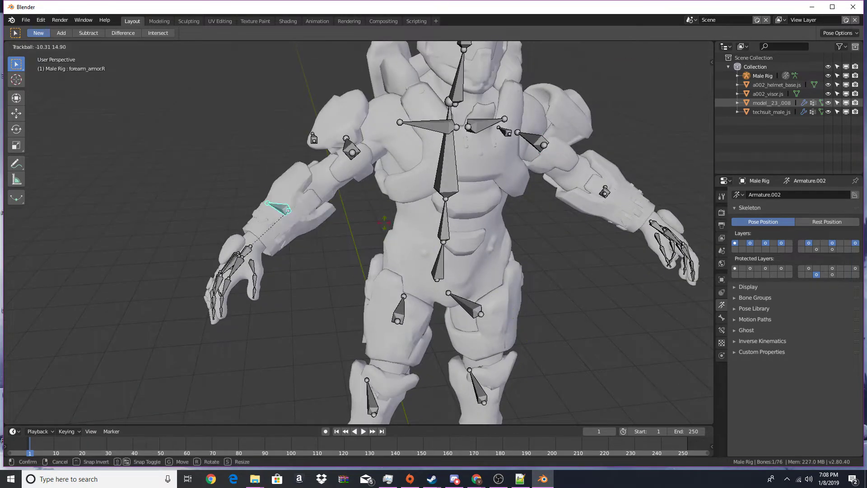
right_click(395, 218)
Test the right shin armor with a trial free rotation of the shin_armor.R bone, and cancel it.
scroll(393, 214, "down", 2)
middle_click_drag(392, 214, 448, 211)
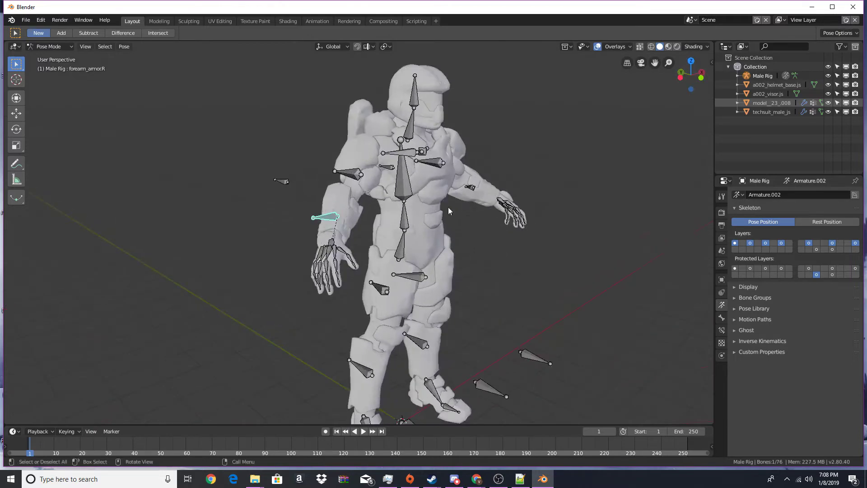
scroll(448, 208, "down", 2)
middle_click_drag(371, 341, 364, 286, "shift")
scroll(364, 286, "up", 3)
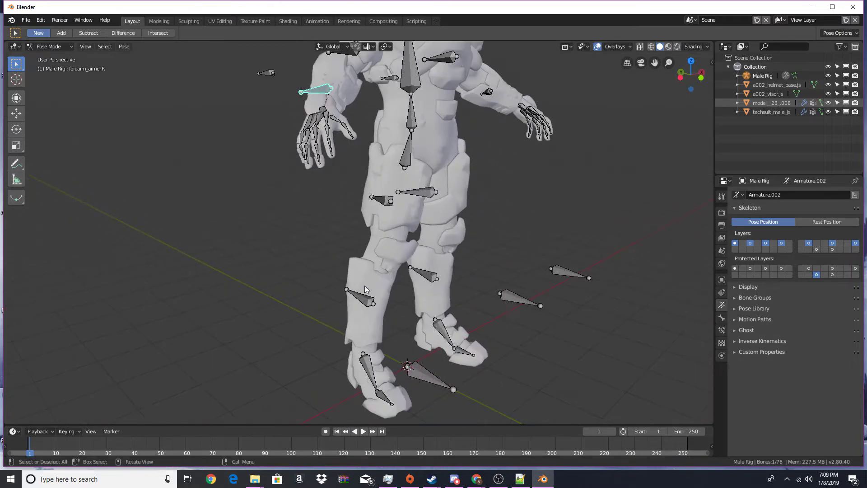
left_click(358, 303)
key("r")
key("r")
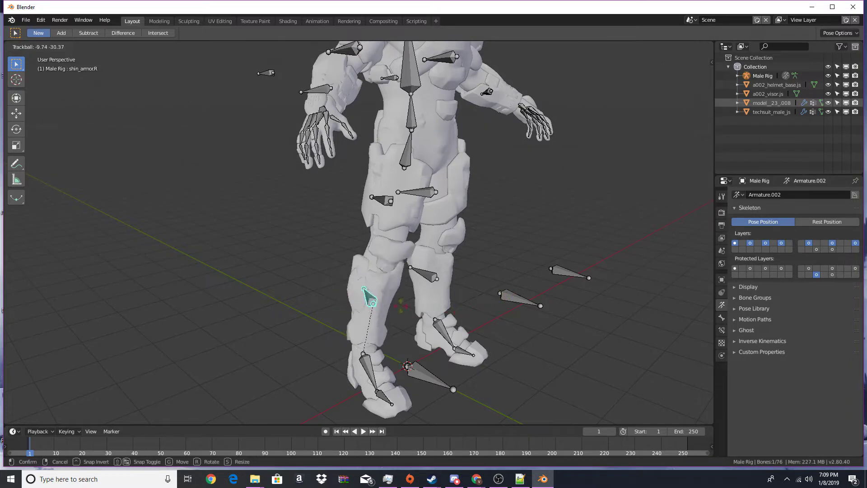
right_click(429, 292)
Return the rig to Object Mode and select the model_23_008 armor mesh.
scroll(429, 291, "down", 2)
scroll(394, 281, "down", 4)
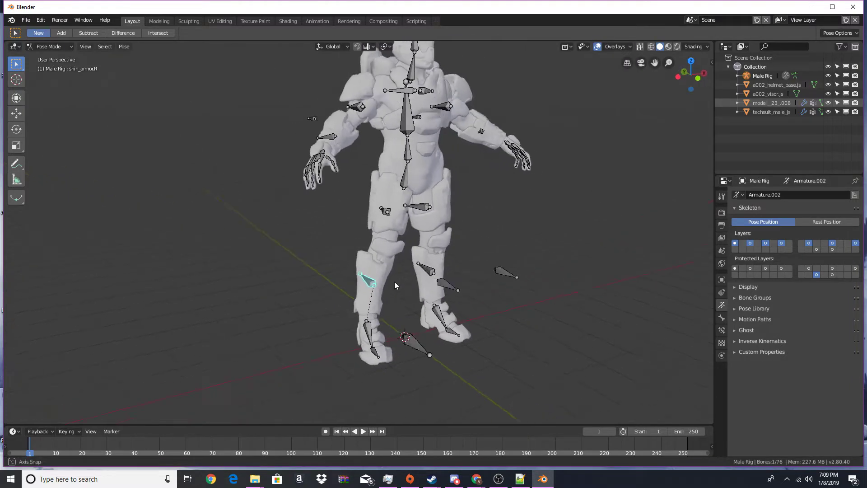
key("ctrl+Tab")
middle_click_drag(456, 225, 424, 238, "shift")
scroll(379, 234, "up", 4)
mouse_move(352, 230)
middle_mouse_down("shift")
mouse_move(412, 222)
mouse_move(361, 236)
middle_mouse_up("shift")
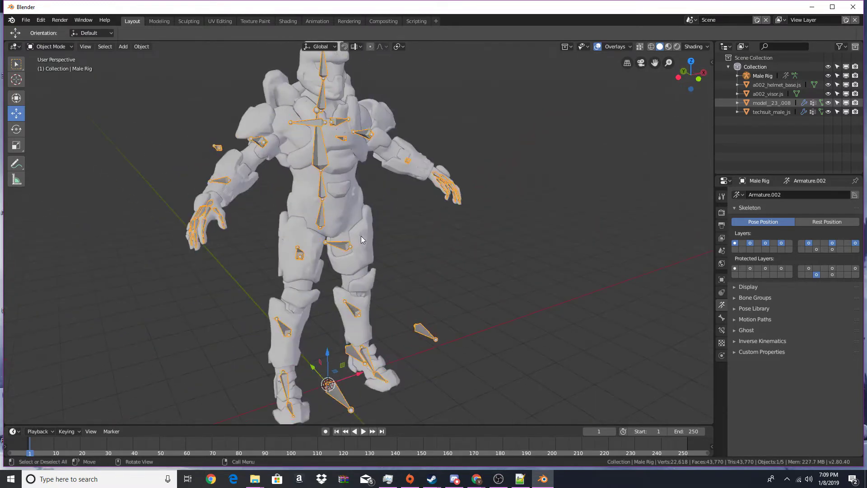
left_click(361, 236)
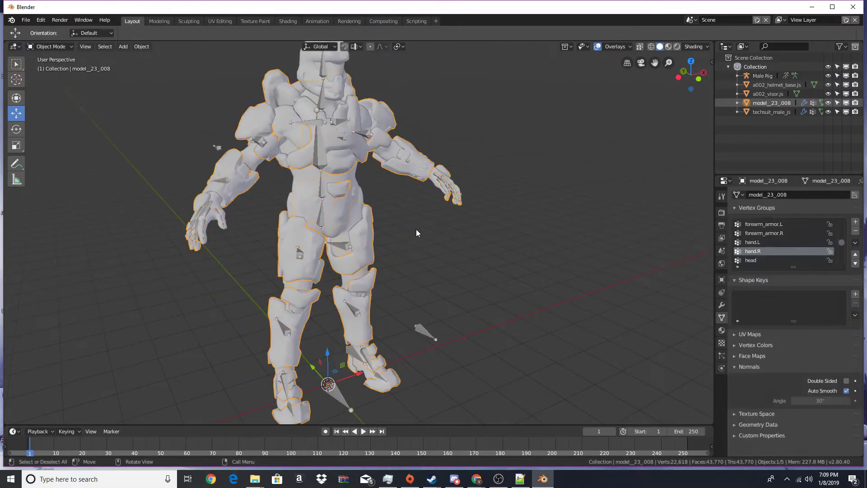
Show the armor mesh in wireframe and open it in Edit Mode at the feet.
key("KP_1")
key("z")
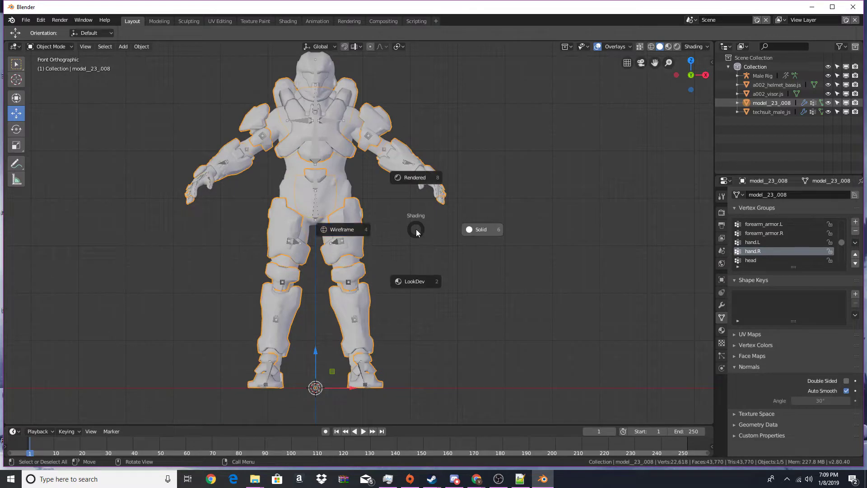
left_click(365, 237)
key("Tab")
middle_click_drag(362, 343, 407, 214, "shift")
scroll(407, 214, "up", 6)
middle_click_drag(522, 251, 456, 255, "shift")
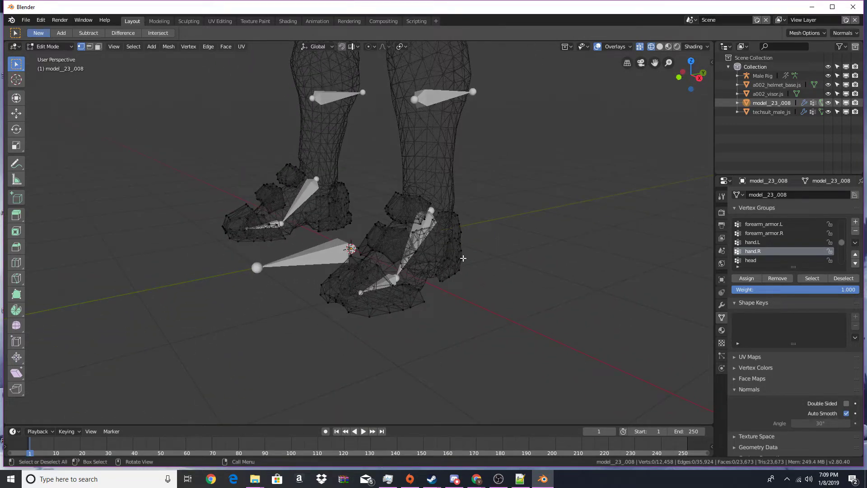
Select the left foot's heel and front ankle armor, assign both pieces to foot.L at weight 1, and hide them.
key("l")
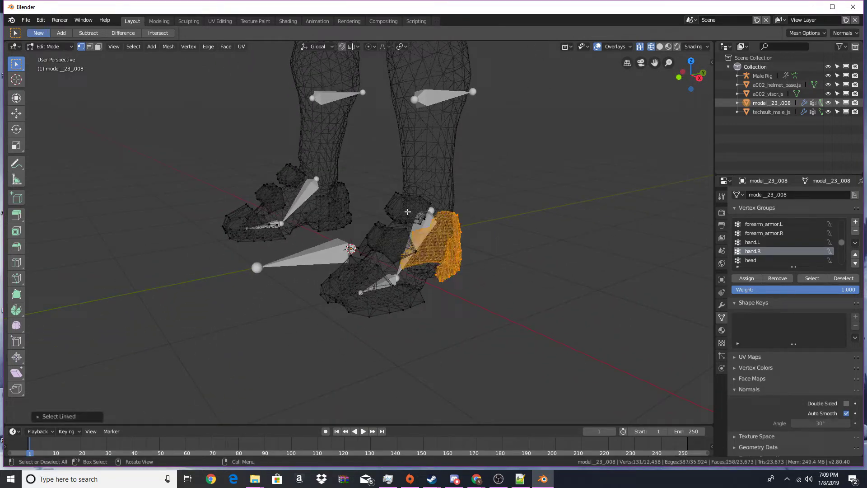
key("l")
scroll(763, 251, "up", 3)
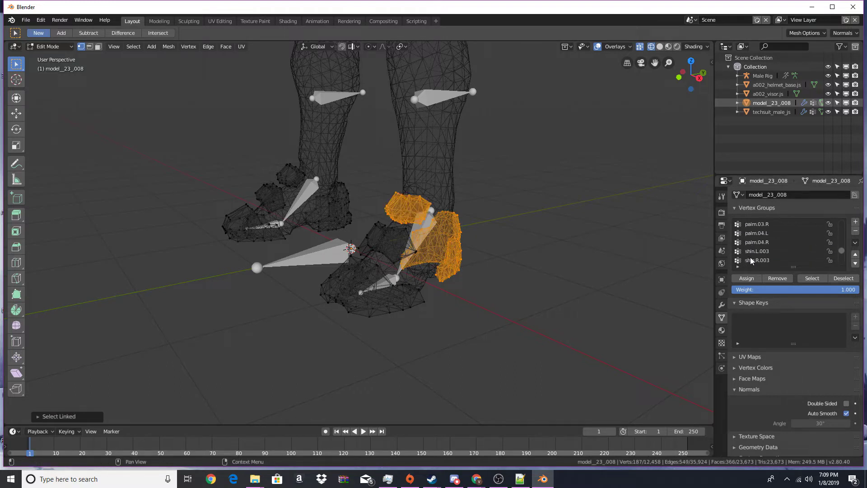
scroll(763, 251, "up", 5)
left_click(755, 242)
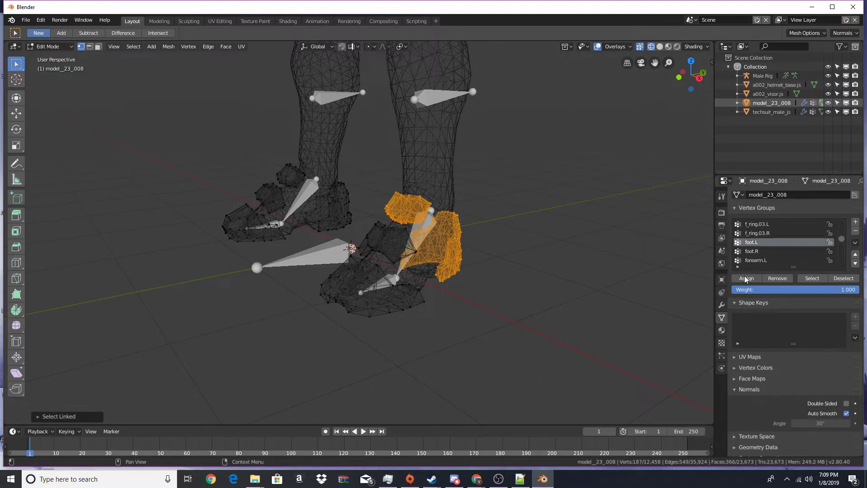
left_click(746, 278)
key("h")
Select the right foot's heel and front ankle armor, assign both pieces to foot.R at weight 1, and hide them.
key("l")
key("l")
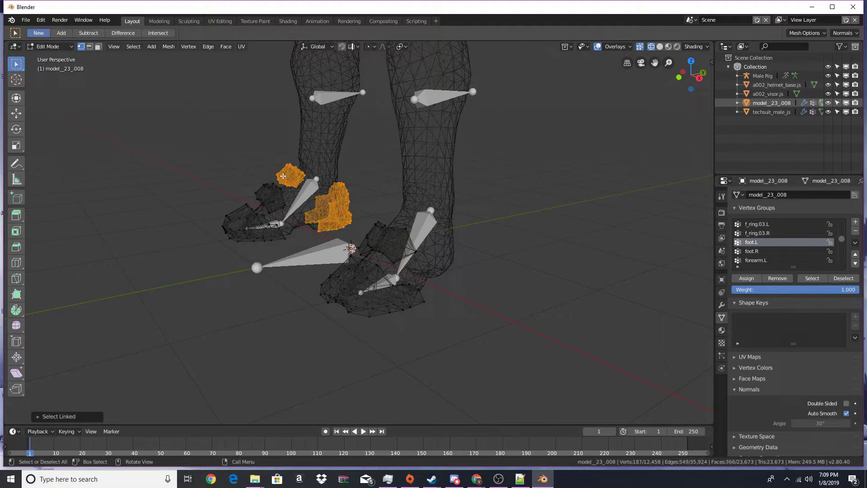
left_click(752, 252)
left_click(749, 278)
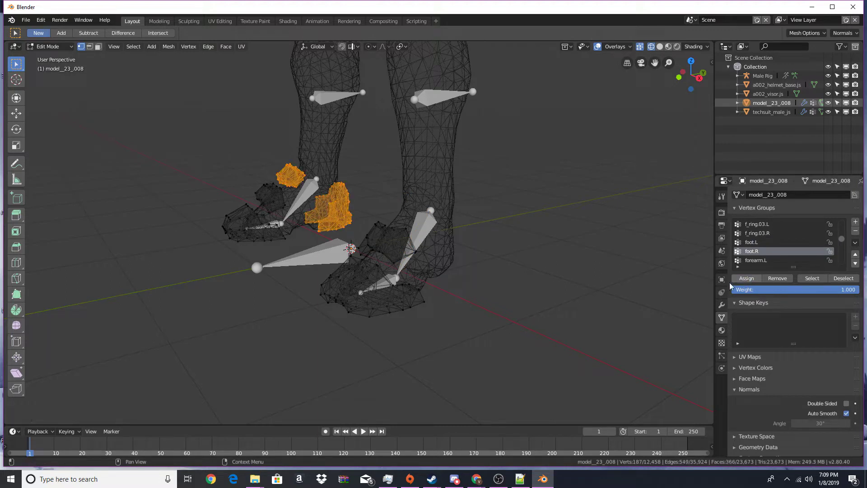
key("h")
Select the armor pieces over the left instep and assign them to the foot.L vertex group at weight 0.4.
key("l")
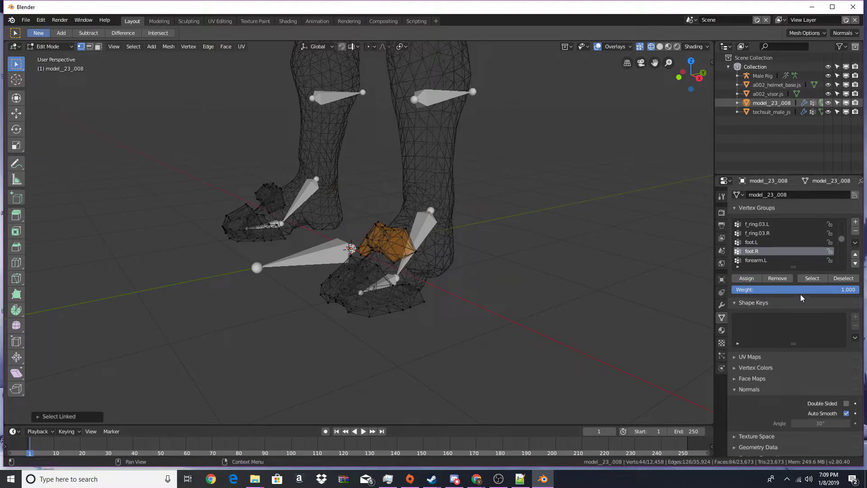
key("l")
left_click(775, 287)
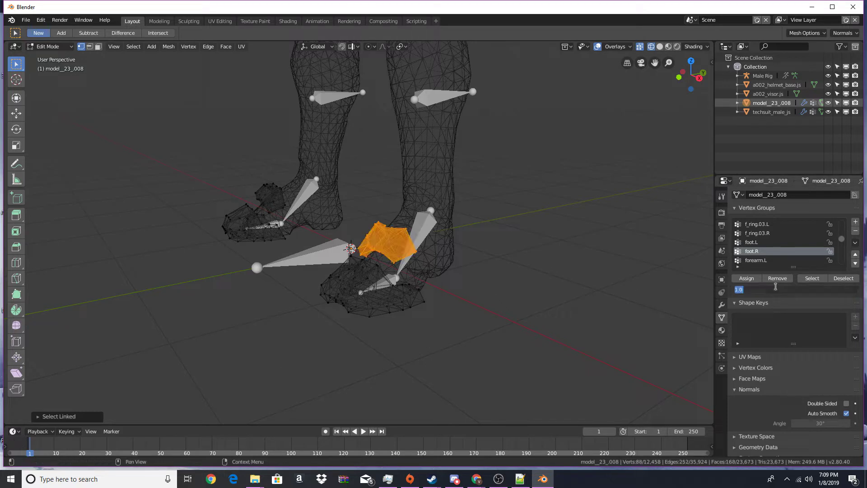
key("Return")
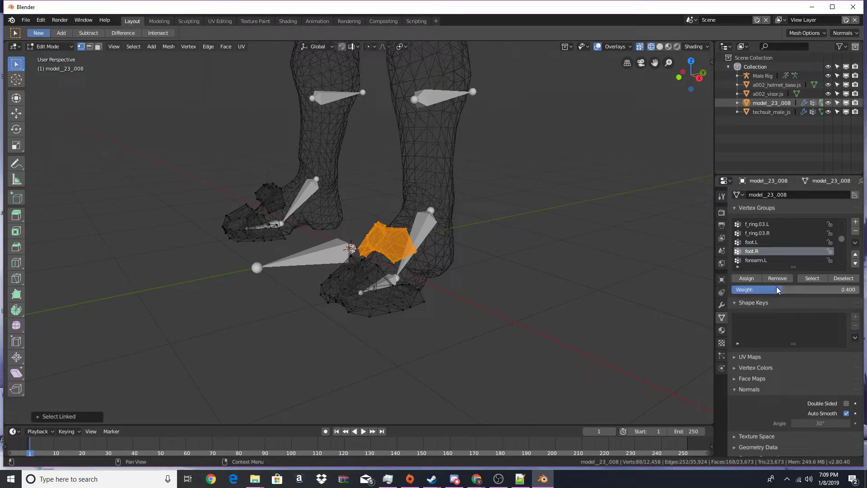
left_click(751, 242)
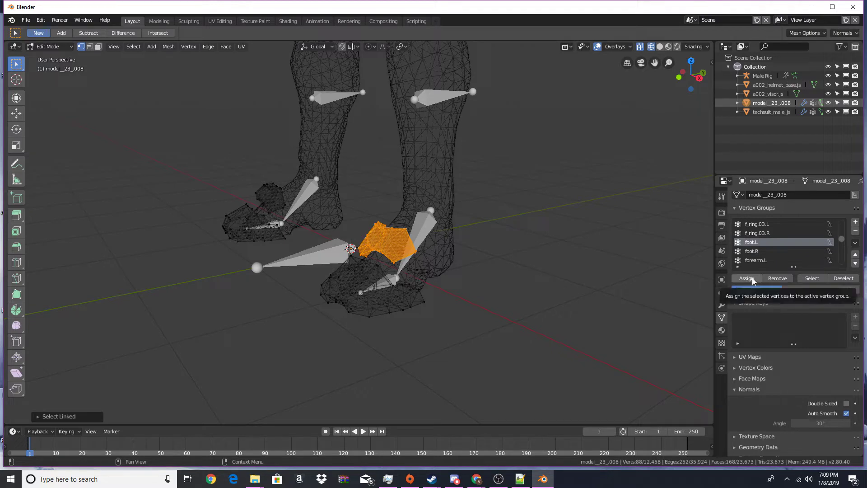
left_click(752, 279)
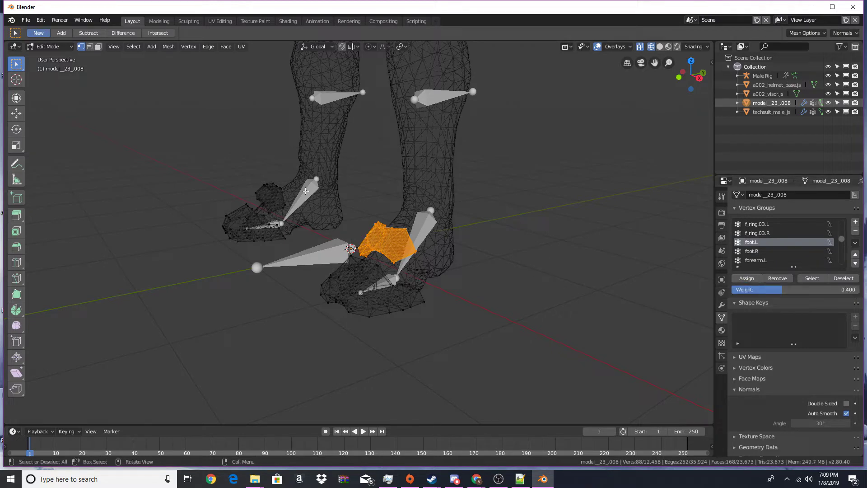
Select only the armor over the right instep and assign it to the foot.R vertex group at weight 0.4.
key("alt+a")
key("l")
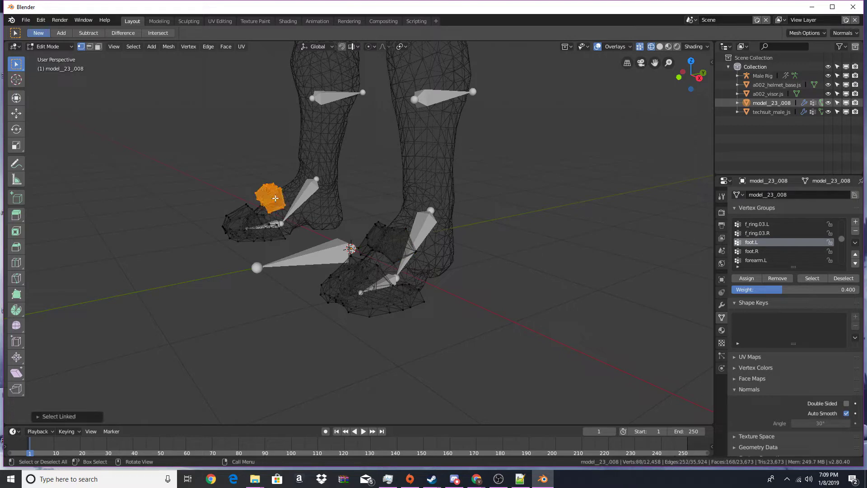
left_click(748, 277)
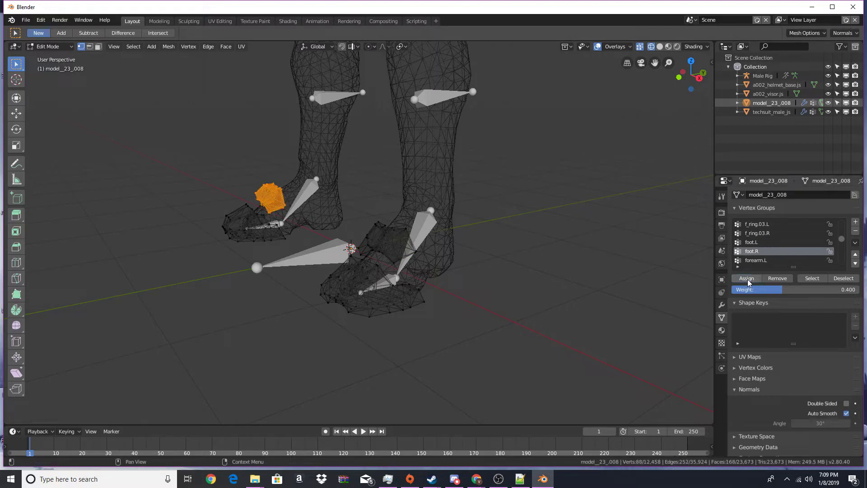
Assign the selected right instep armor to the toe.R vertex group at weight 0.6 and hide it.
left_click(758, 289)
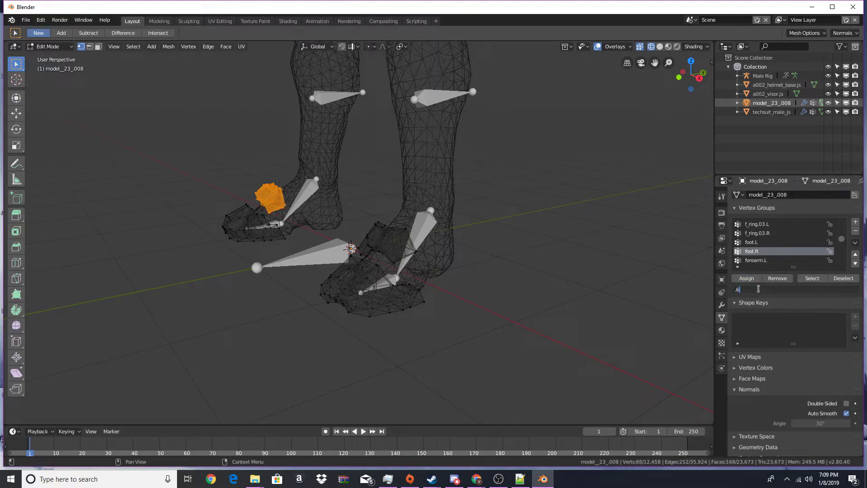
type(".6")
key("Return")
scroll(750, 253, "down", 5)
scroll(751, 253, "down", 8)
scroll(758, 250, "down", 5)
left_click(751, 259)
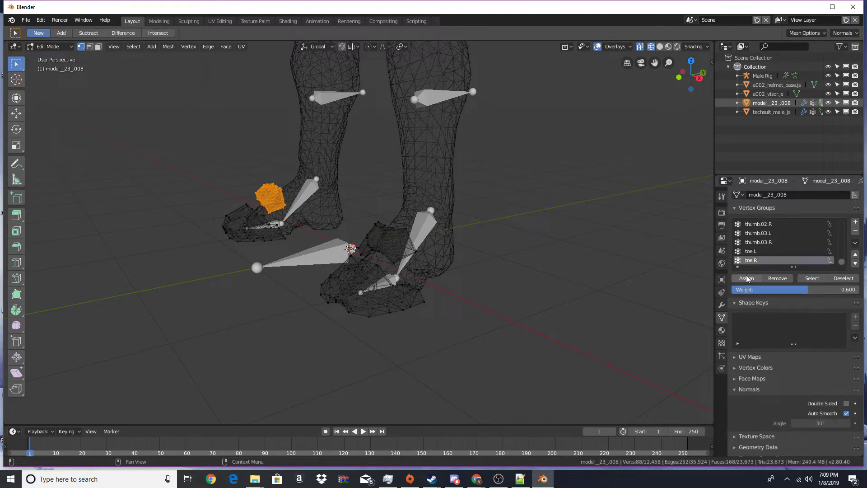
left_click(746, 278)
key("h")
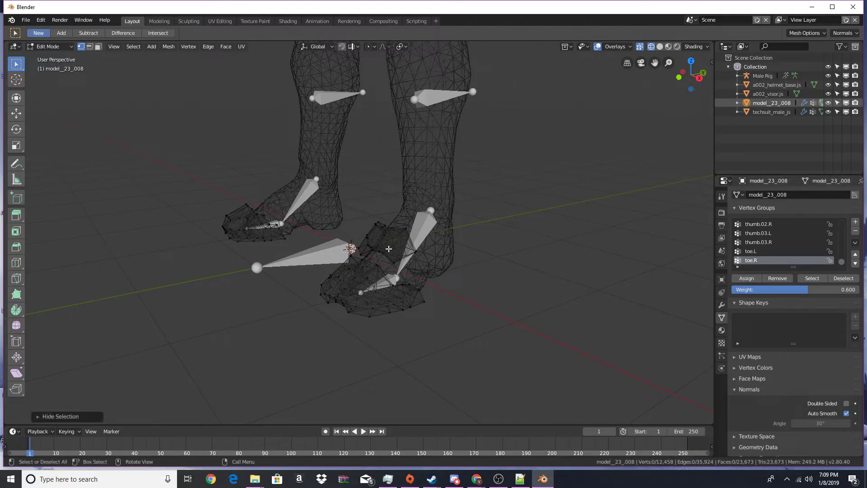
Select the armor over the left instep, assign it to the toe.L vertex group at weight 0.6, and hide it.
key("l")
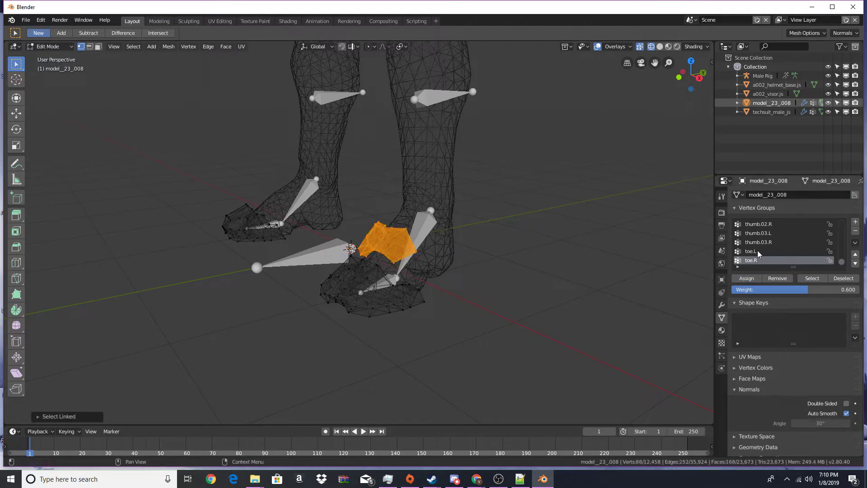
left_click(751, 251)
left_click(746, 278)
key("h")
Assign the left toe cap to toe.L and the right toe cap to toe.R at weight 1, hiding each piece.
key("l")
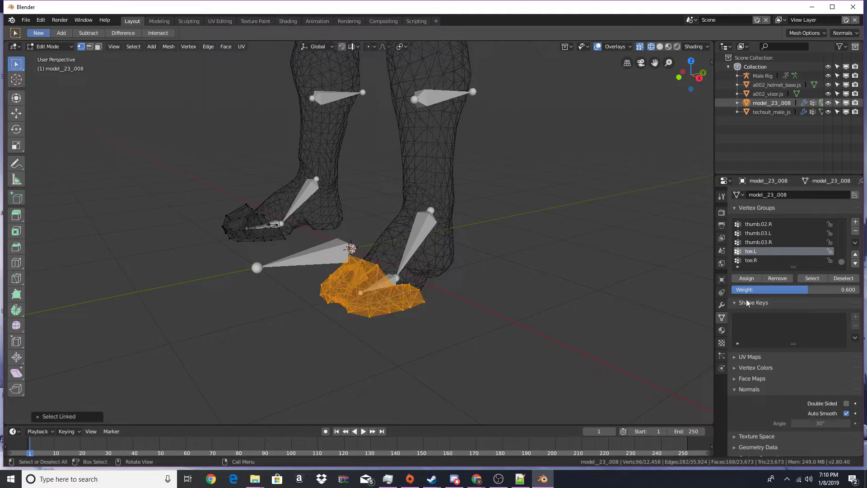
left_click(776, 289)
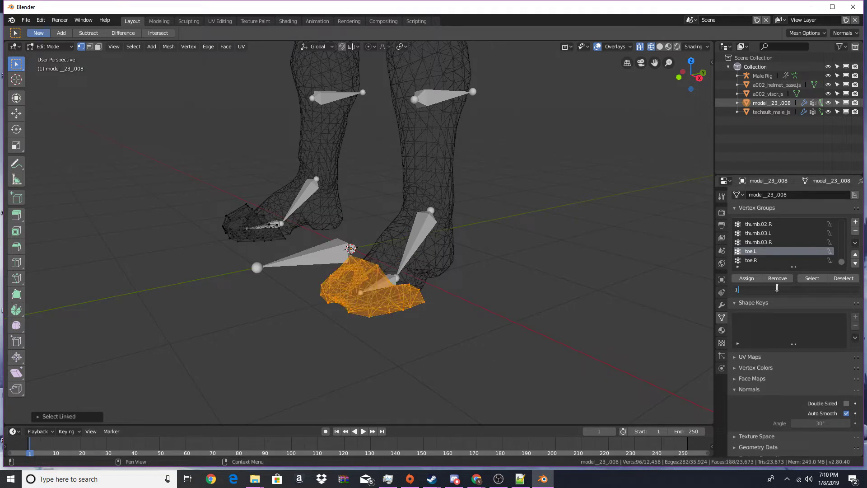
key("Return")
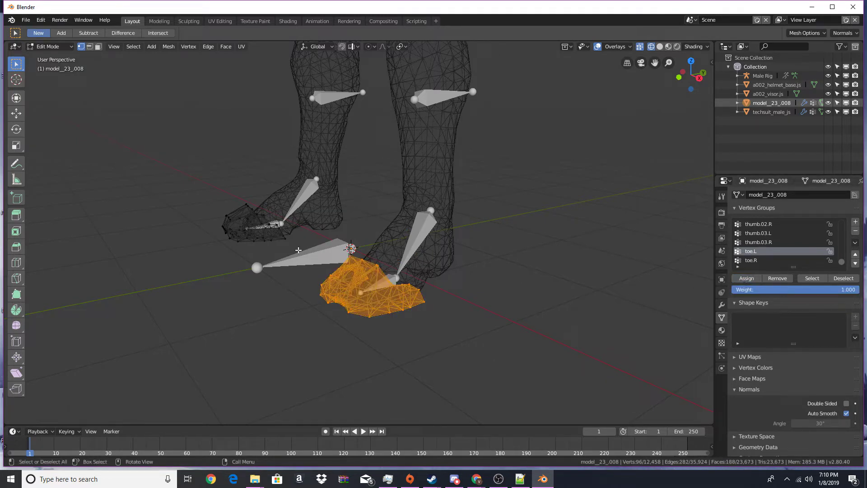
key("h")
key("l")
left_click(751, 260)
left_click(746, 278)
key("h")
Select the armor on the left middle finger's base segment and sort the vertex groups by bone hierarchy.
scroll(392, 185, "down", 1)
middle_click_drag(447, 96, 426, 267, "shift")
scroll(425, 267, "up", 4)
middle_click_drag(500, 234, 467, 240, "shift")
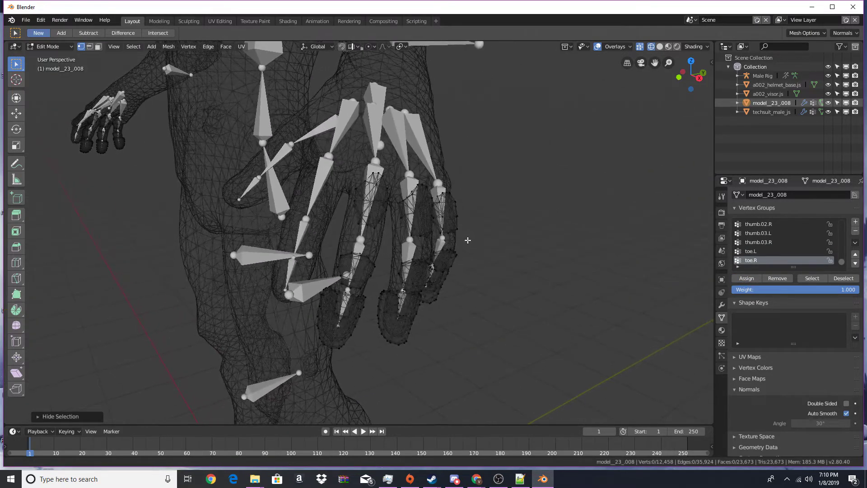
key("l")
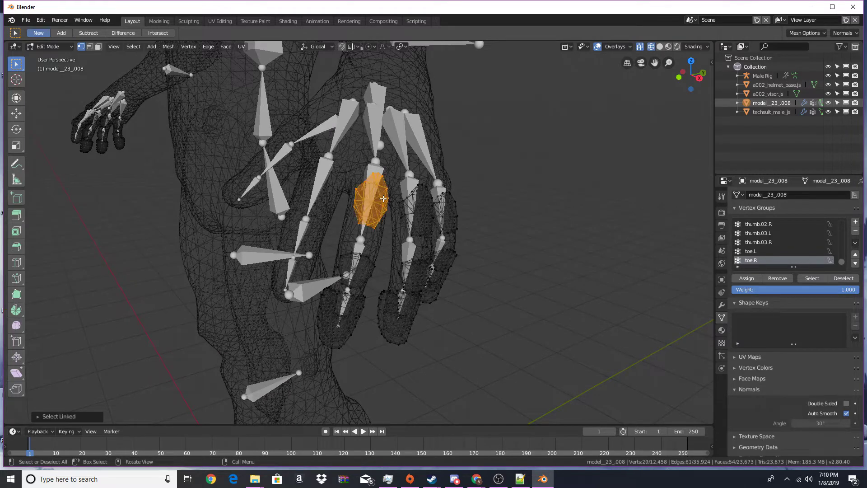
left_click(855, 242)
left_click(836, 260)
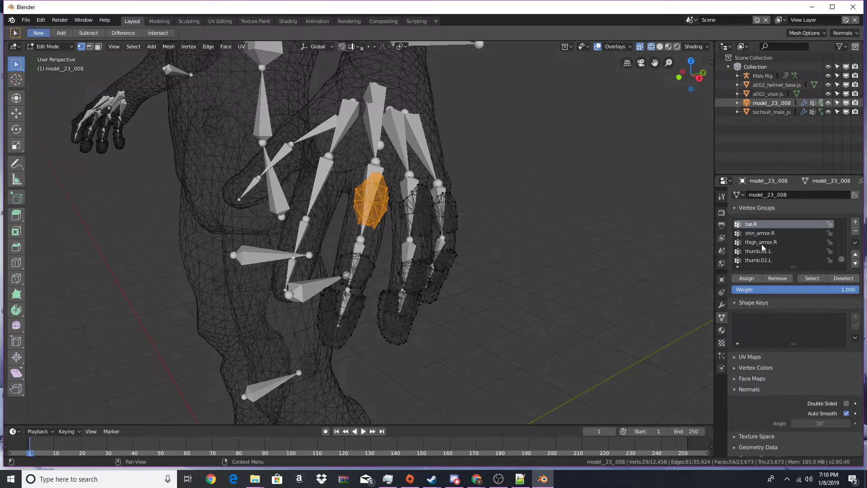
Enlarge the vertex group list, assign the selected finger armor to f_middle.01.L, and hide it.
scroll(768, 248, "up", 8)
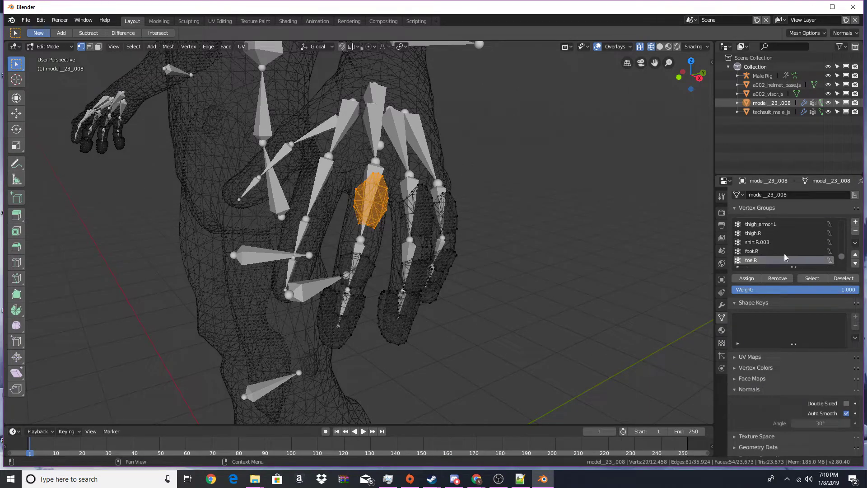
scroll(784, 255, "up", 10)
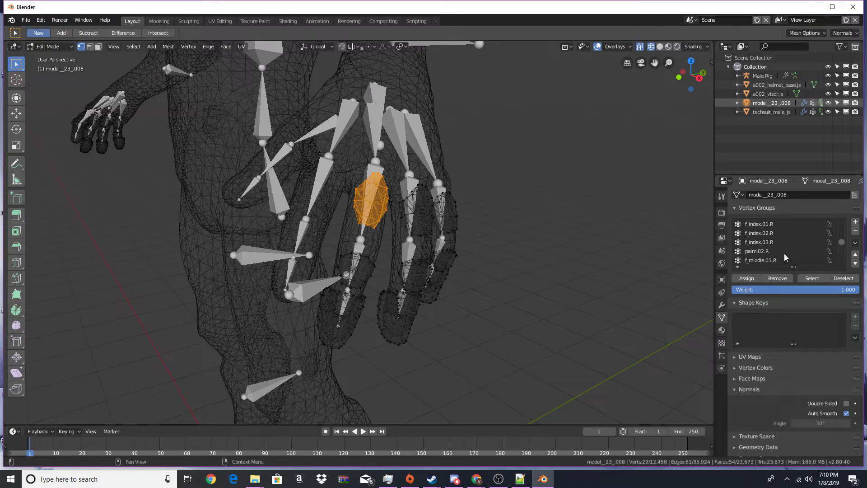
scroll(784, 255, "up", 6)
left_click_drag(793, 267, 791, 331)
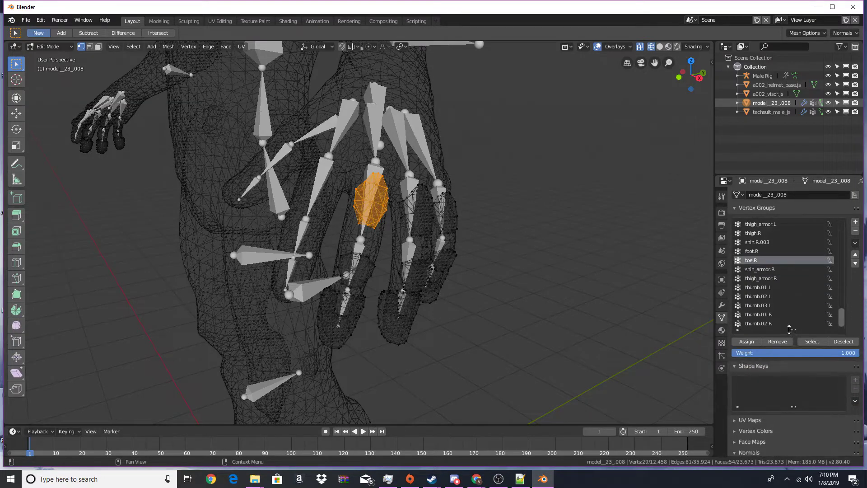
scroll(772, 248, "up", 20)
scroll(772, 248, "up", 20)
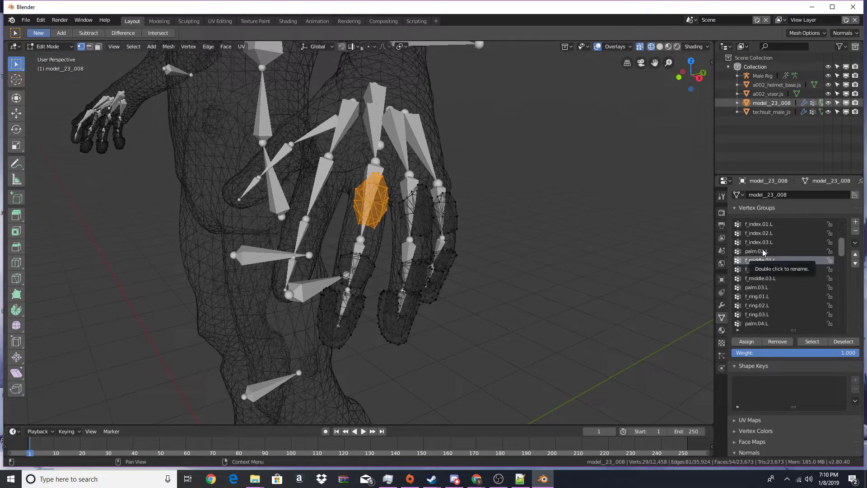
left_click(748, 342)
key("h")
Assign the left middle finger's middle armor to f_middle.02.L and its fingertip armor to f_middle.03.L, hiding each piece.
key("l")
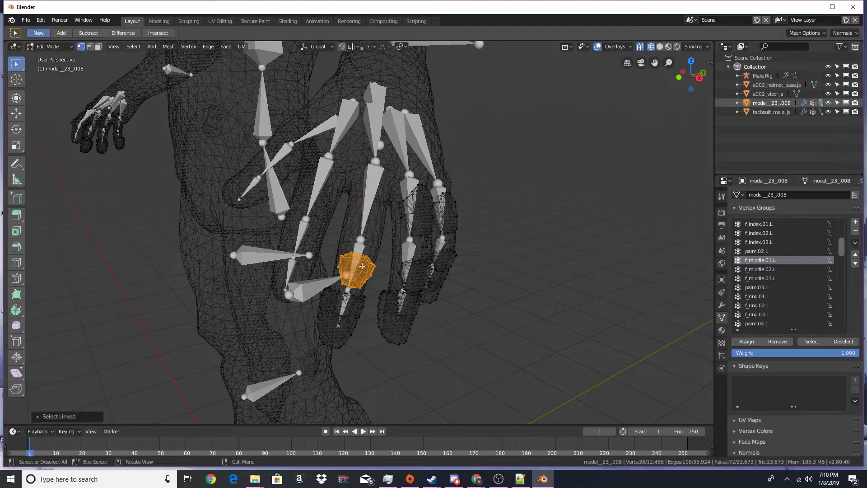
left_click(749, 272)
left_click(750, 342)
key("h")
key("l")
left_click(761, 278)
left_click(746, 342)
key("h")
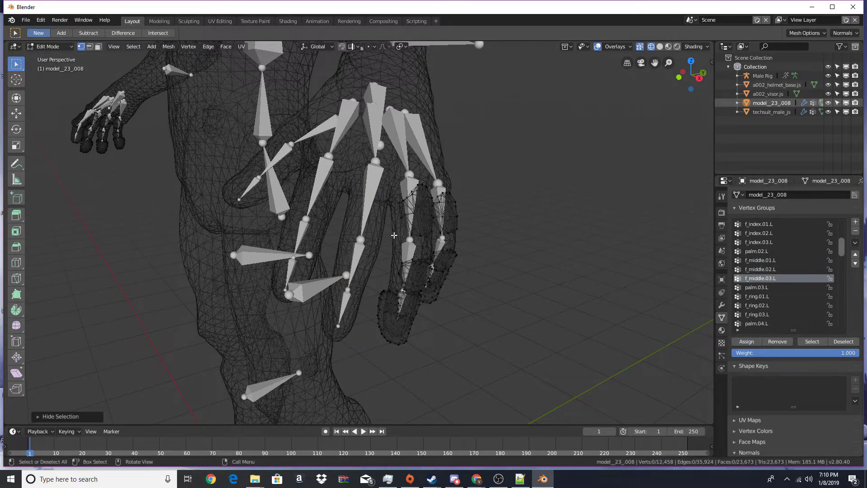
Select the left ring finger's base armor, assign it to f_ring.01.L, and hide it.
key("l")
scroll(746, 274, "down", 2)
left_click(763, 279)
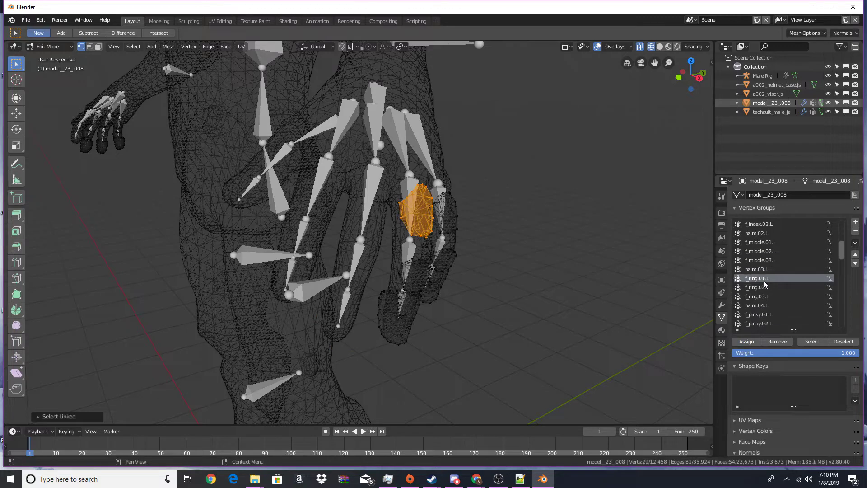
left_click(761, 342)
key("h")
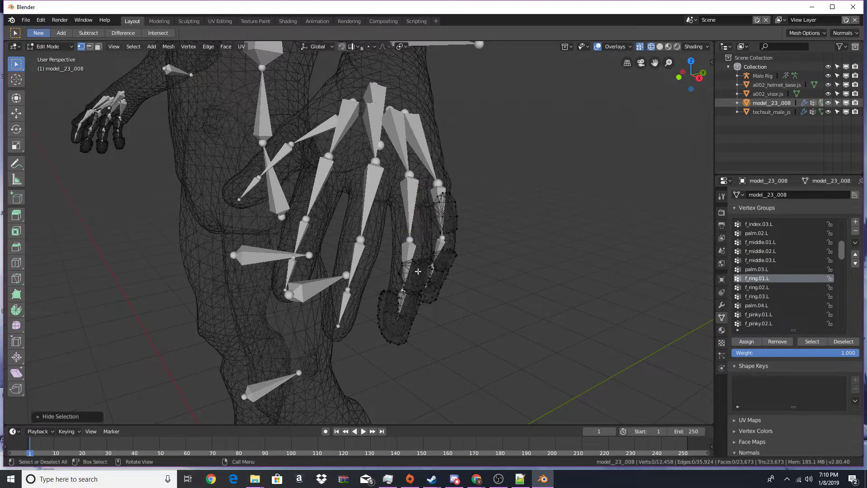
key("l")
key("ctrl+z")
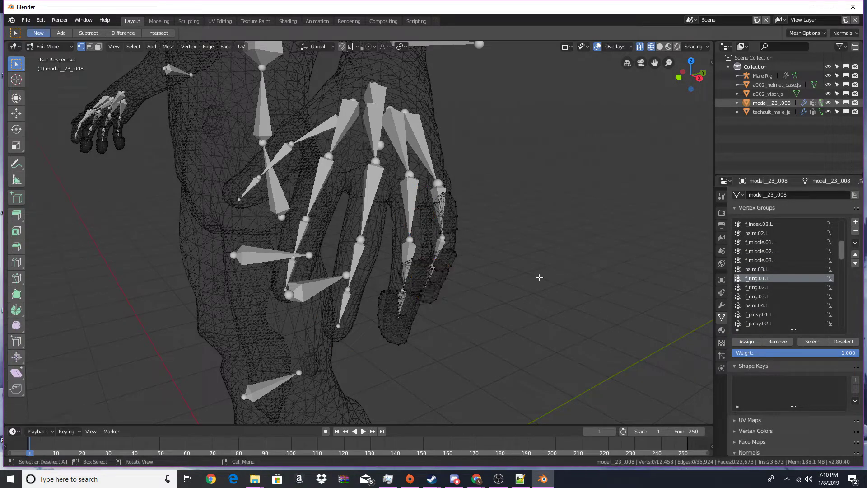
mouse_move(406, 280)
middle_mouse_down()
mouse_move(393, 273)
mouse_move(402, 274)
middle_mouse_up()
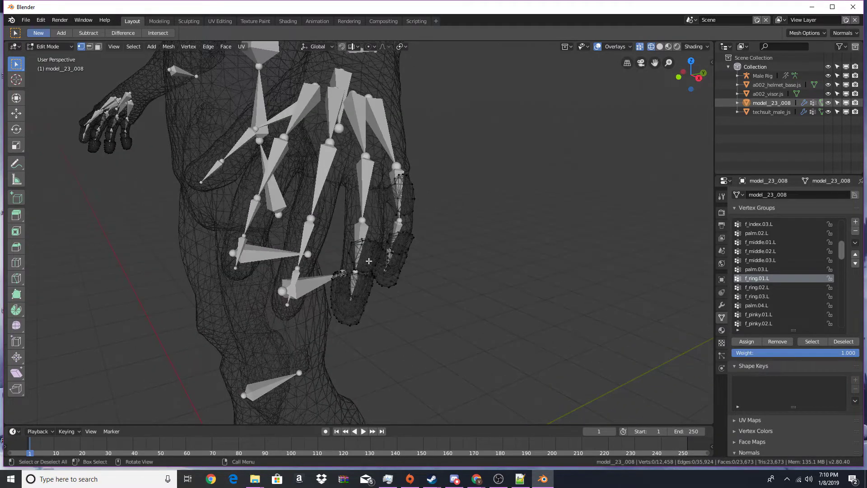
key("l")
key("ctrl+z")
Assign the left ring finger's middle armor to f_ring.02.L and its fingertip armor to f_ring.03.L, hiding each piece.
key("l")
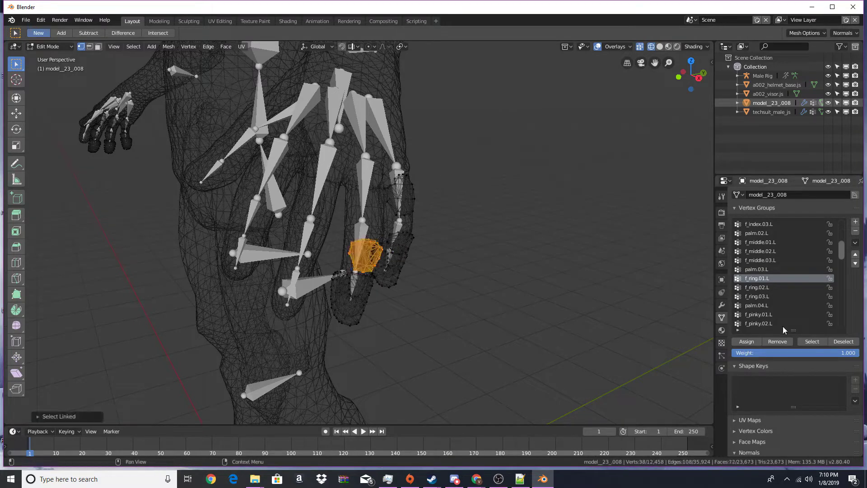
left_click(753, 289)
left_click(746, 344)
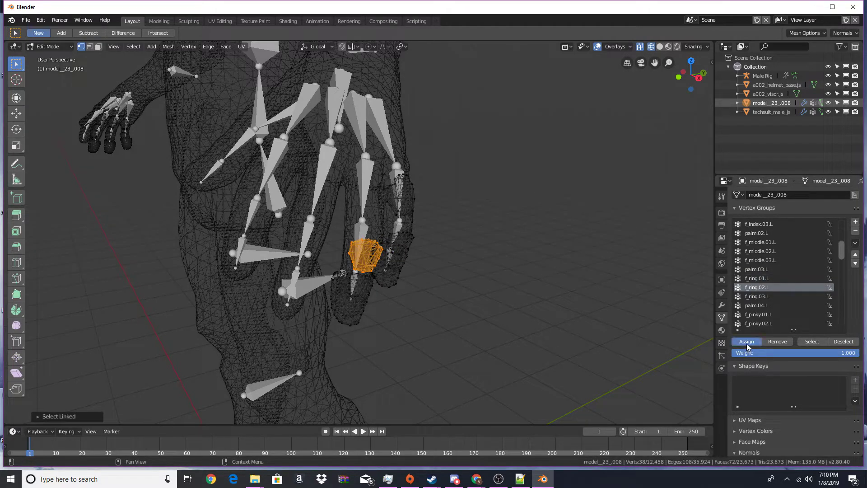
key("h")
key("l")
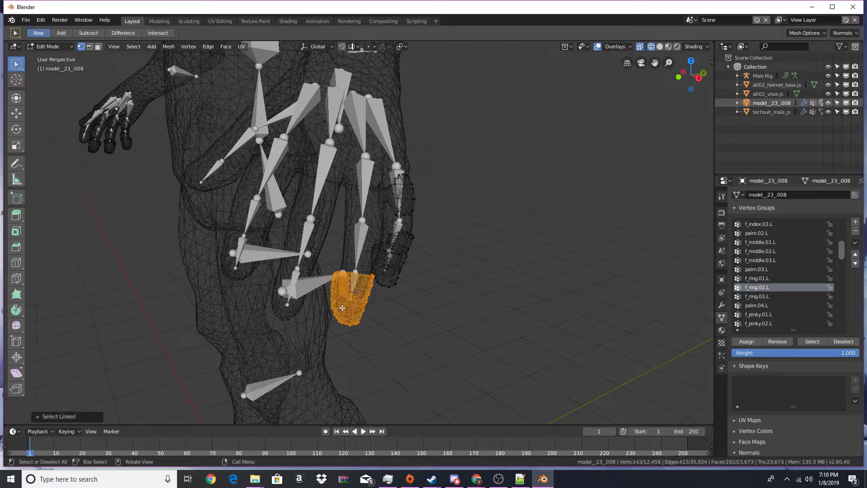
left_click(755, 298)
left_click(746, 342)
key("h")
Select the left pinky's base armor, assign it to f_pinky.01.L, and hide it.
key("l")
scroll(788, 292, "down", 2)
left_click(763, 296)
left_click(746, 342)
key("h")
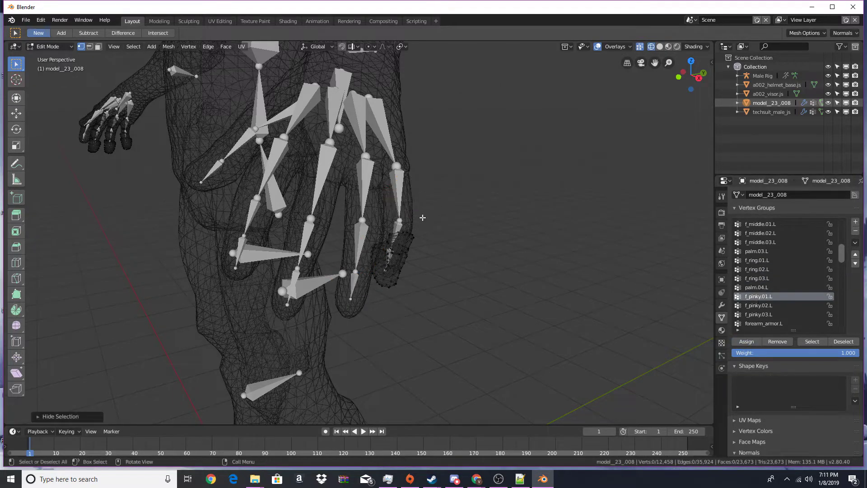
Assign the left pinky's middle armor to f_pinky.02.L and its fingertip armor to f_pinky.03.L, hiding each piece.
key("l")
left_click(758, 305)
left_click(743, 342)
key("h")
key("l")
left_click(759, 315)
left_click(746, 343)
key("h")
Select the right middle finger's base armor, assign it to f_middle.01.R, and hide it.
scroll(271, 217, "down", 5)
middle_click_drag(267, 215, 449, 233)
scroll(392, 219, "up", 3)
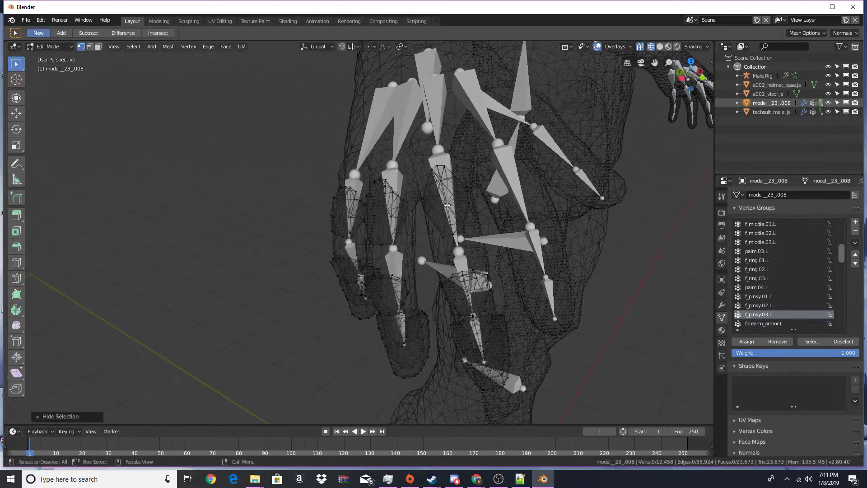
key("l")
scroll(776, 280, "down", 10)
scroll(775, 280, "down", 2)
left_click(767, 279)
left_click(757, 342)
key("h")
Assign the right middle finger's middle armor to f_middle.02.R and its fingertip armor to f_middle.03.R, hiding each piece.
key("l")
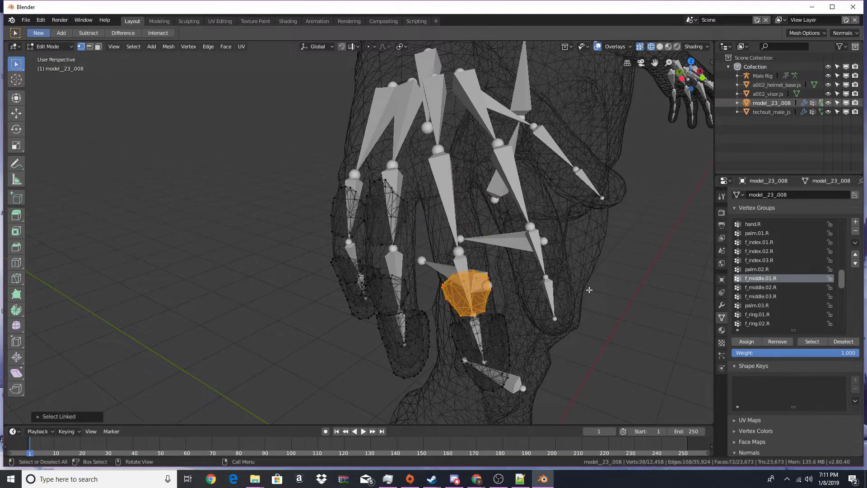
left_click(767, 288)
left_click(747, 342)
key("h")
key("l")
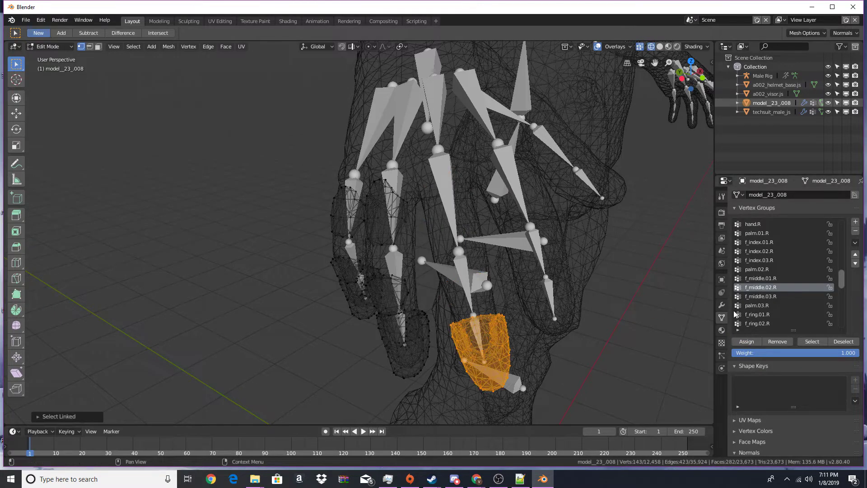
left_click(762, 296)
left_click(750, 342)
key("h")
Select the right ring finger's base armor, assign it to f_ring.01.R, and hide it.
key("l")
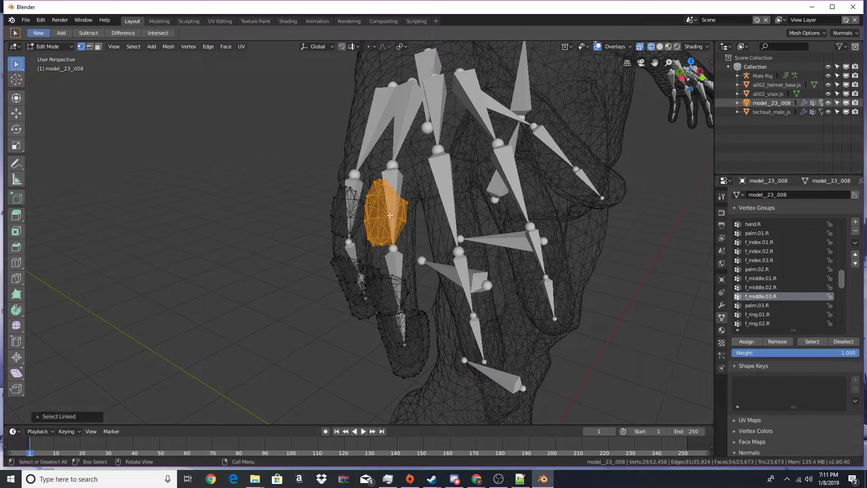
scroll(757, 309, "down", 2)
left_click(762, 296)
left_click(747, 342)
key("h")
Assign the right ring finger's middle armor to f_ring.02.R and its fingertip armor to f_ring.03.R, hiding each piece.
key("l")
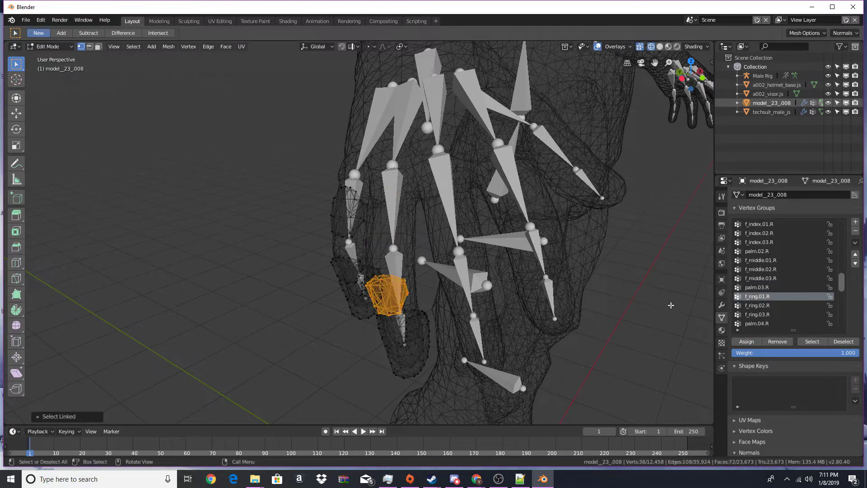
left_click(758, 306)
left_click(746, 342)
key("h")
key("l")
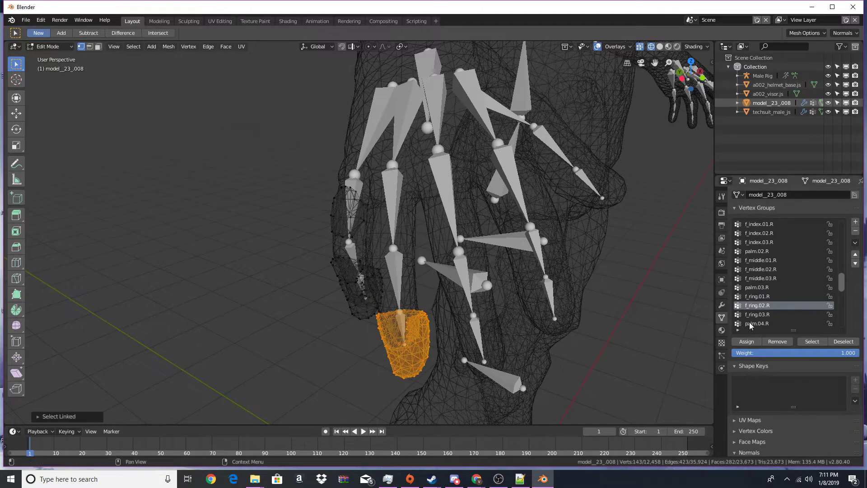
left_click(757, 315)
left_click(747, 342)
key("h")
Select the right pinky's base armor, assign it to f_pinky.01.R, and hide it.
key("l")
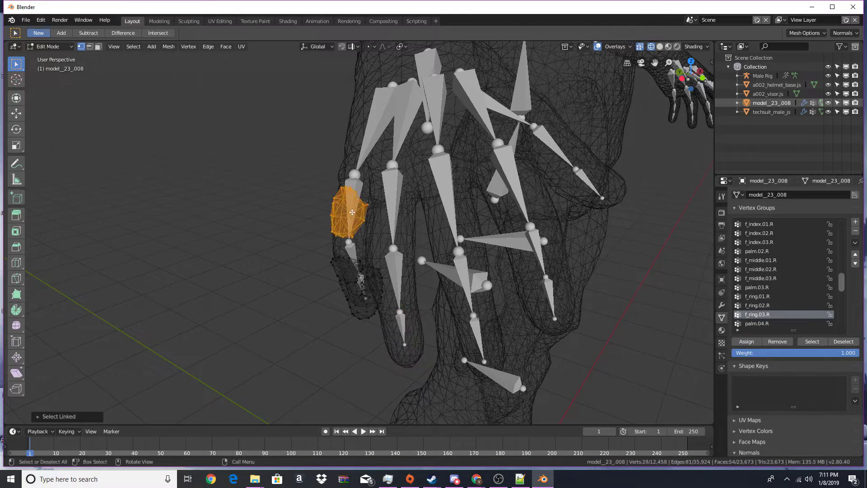
scroll(768, 280, "down", 4)
left_click(759, 297)
left_click(746, 342)
key("h")
Select only the right pinky's middle armor, assign it to f_pinky.02.R, and hide it.
key("l")
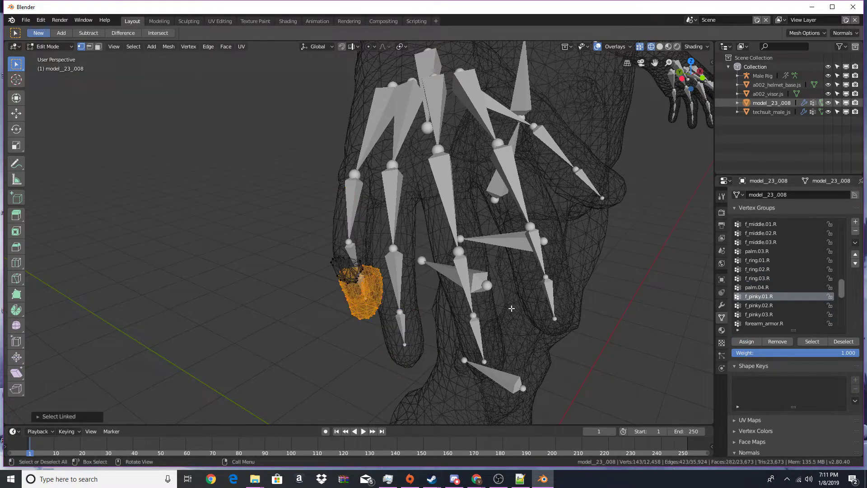
key("h")
middle_click_drag(511, 308, 403, 282)
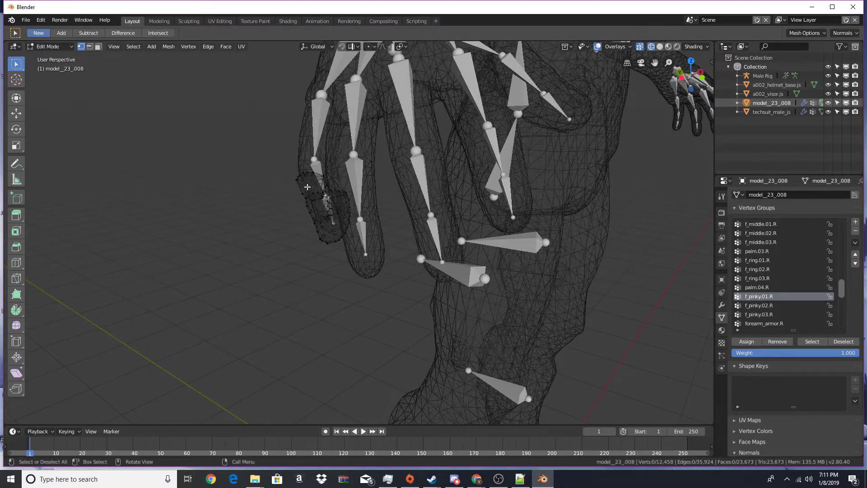
key("l")
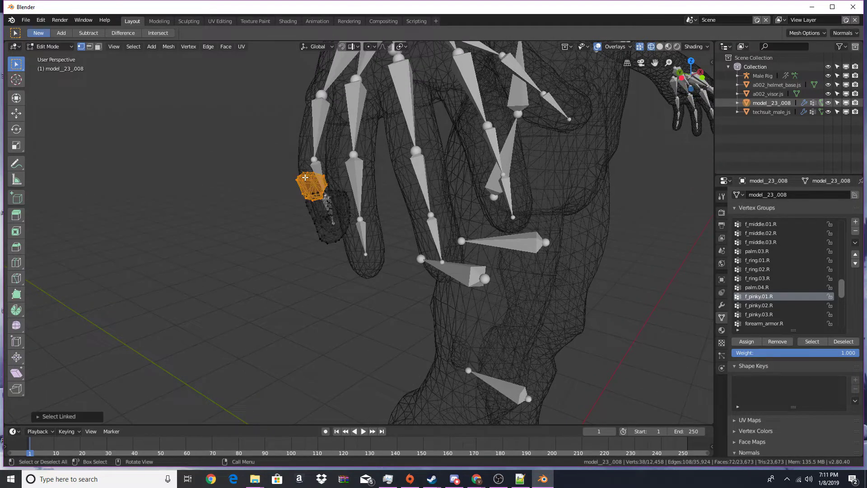
left_click(767, 305)
left_click(746, 342)
key("h")
Select the right pinky's fingertip armor, assign it to f_pinky.03.R, and hide it.
key("l")
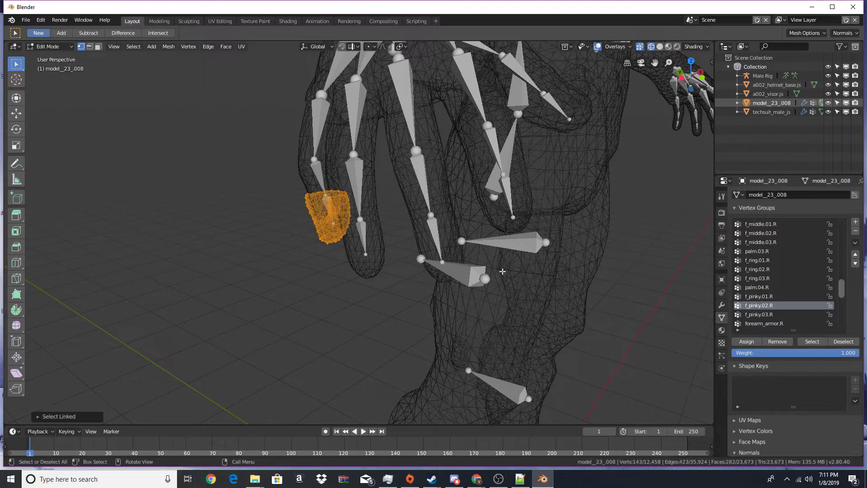
left_click(759, 315)
left_click(746, 341)
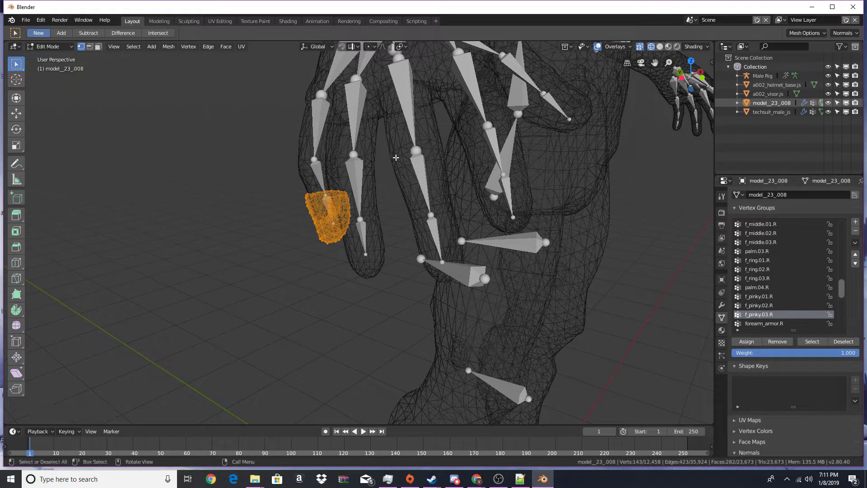
key("h")
scroll(394, 165, "down", 5)
scroll(394, 165, "up", 3)
middle_click_drag(398, 164, 401, 182)
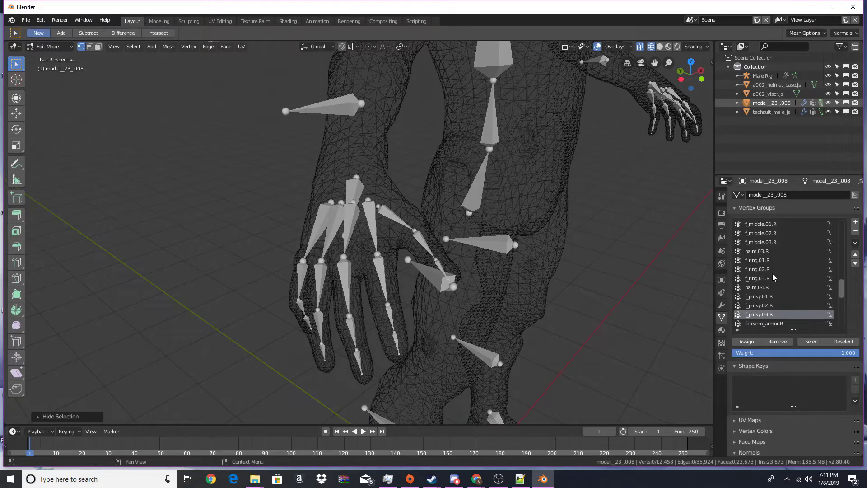
scroll(759, 263, "up", 8)
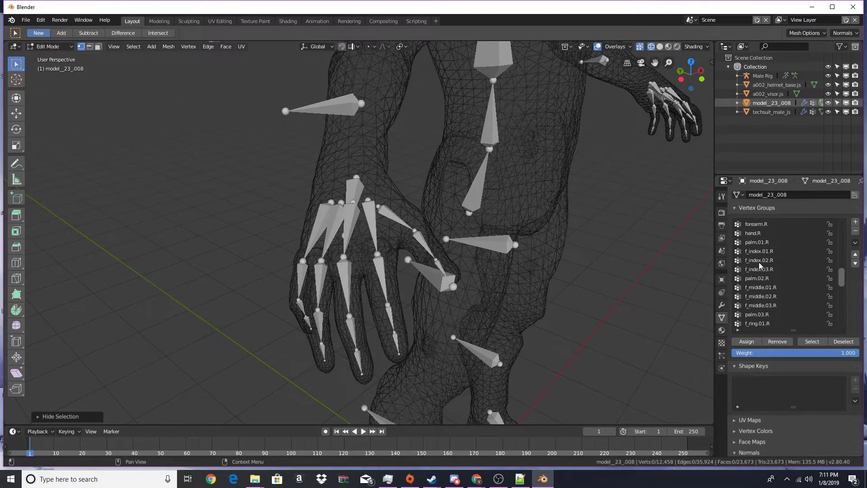
Reveal all the hidden armor pieces and return to Object Mode.
scroll(760, 315, "down", 5)
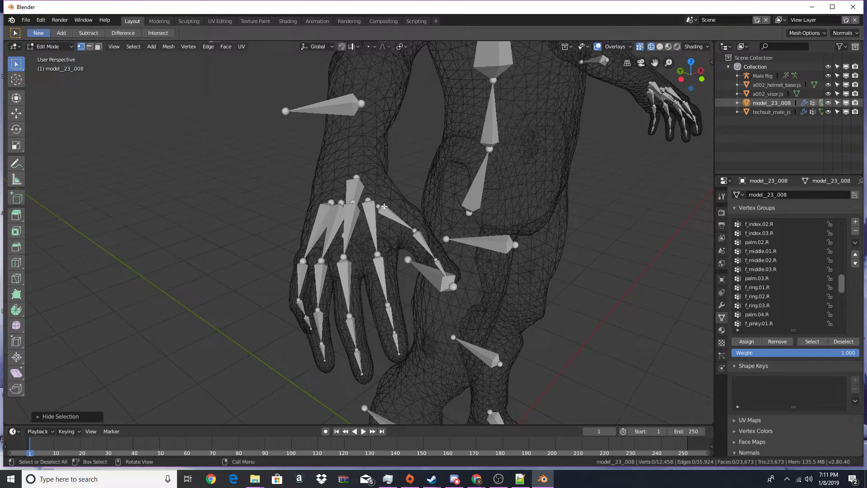
scroll(421, 243, "down", 4)
middle_click_drag(406, 241, 374, 213)
scroll(371, 231, "down", 2)
scroll(374, 213, "up", 1)
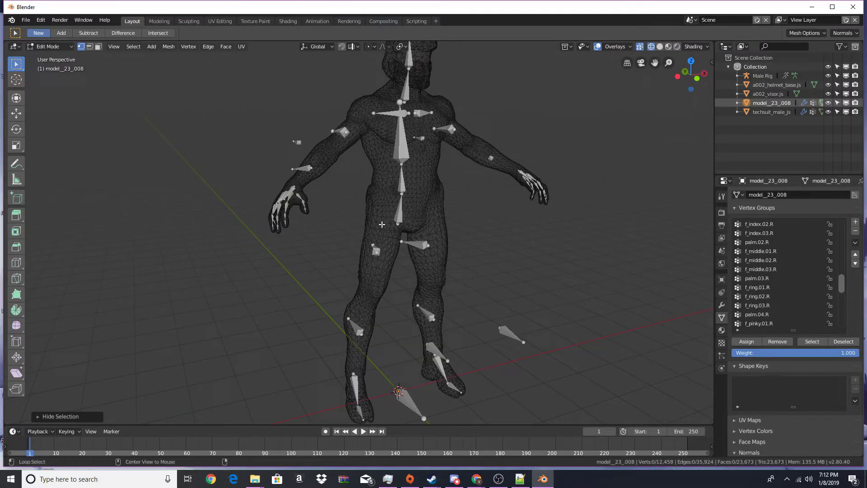
key("alt+h")
key("Tab")
Deselect the body armor and display the models around the helmet in Solid shading.
middle_click_drag(287, 103, 285, 256, "shift")
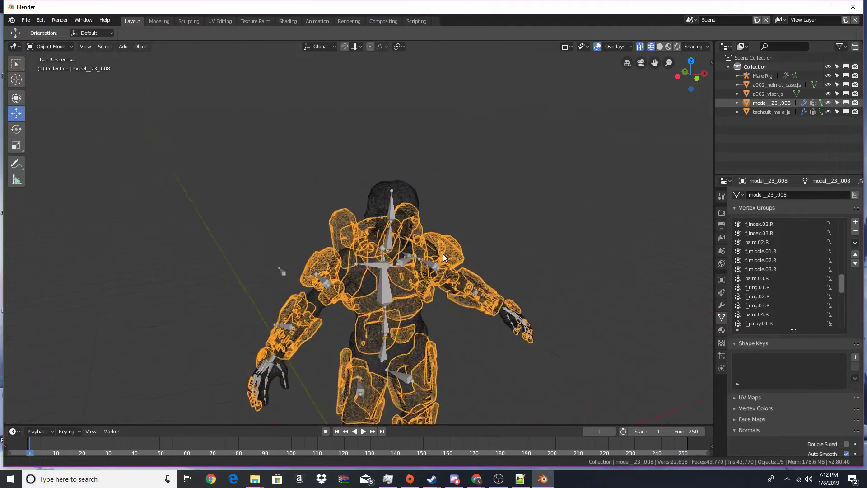
scroll(431, 170, "up", 5)
left_click(471, 147)
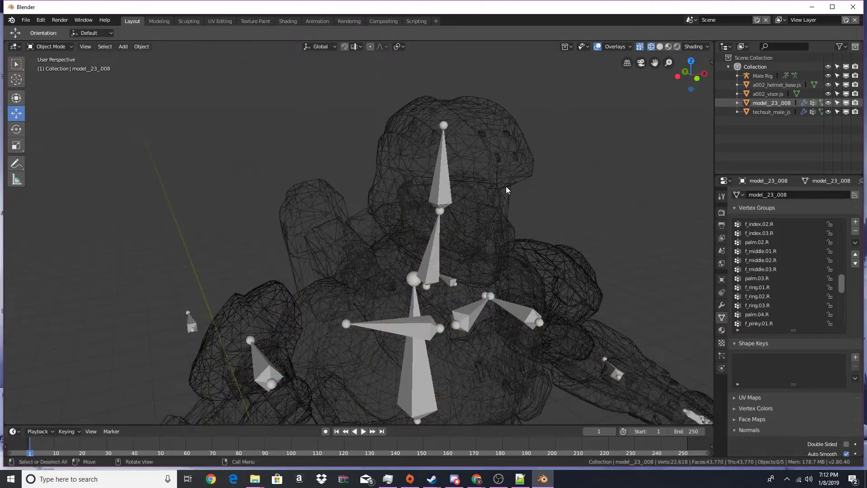
key("z")
left_click(581, 186)
left_click(443, 160)
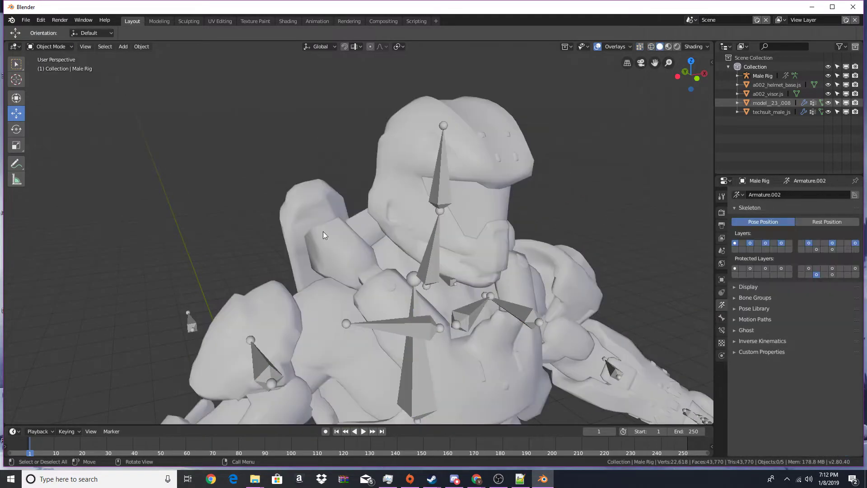
Parent the helmet base to the Male Rig using Armature Deform with empty groups.
left_click(495, 157)
left_click(191, 321, "shift")
key("ctrl+p")
left_click(192, 321)
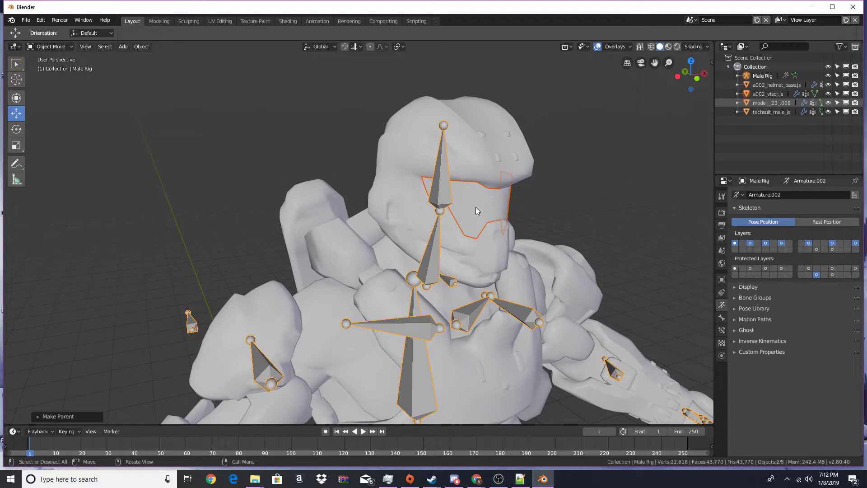
Parent the visor to the Male Rig using Armature Deform with empty groups.
left_click(476, 208)
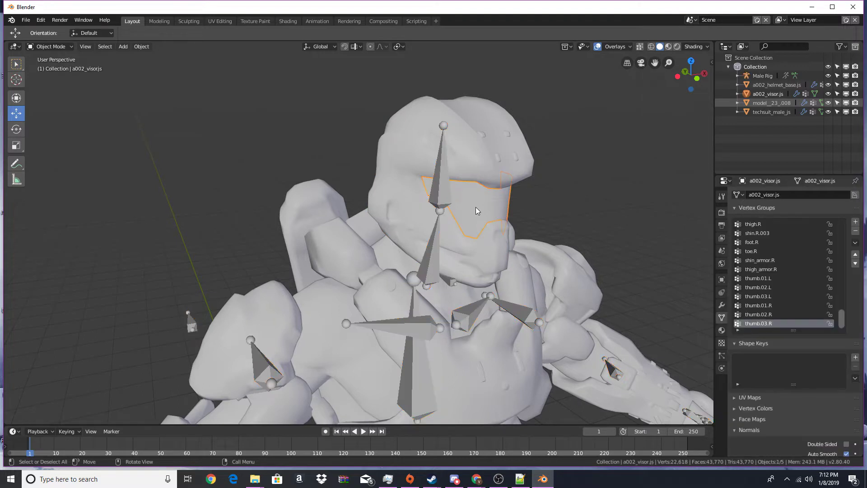
left_click(192, 332, "shift")
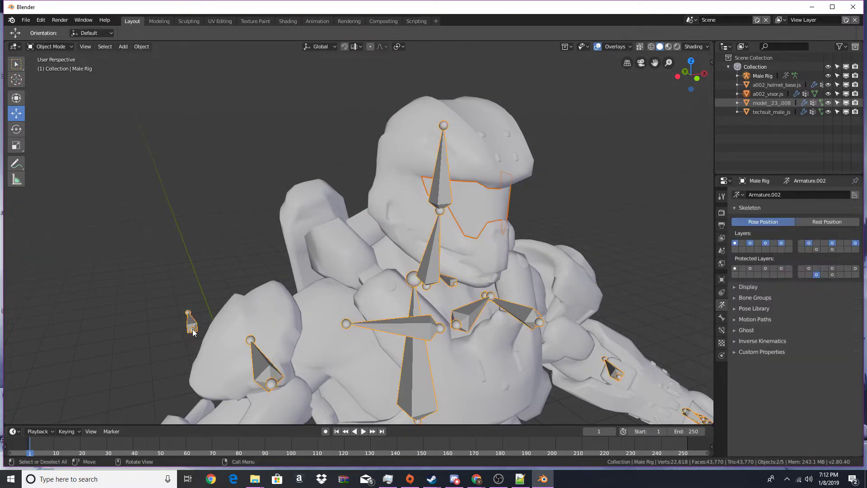
key("ctrl+p")
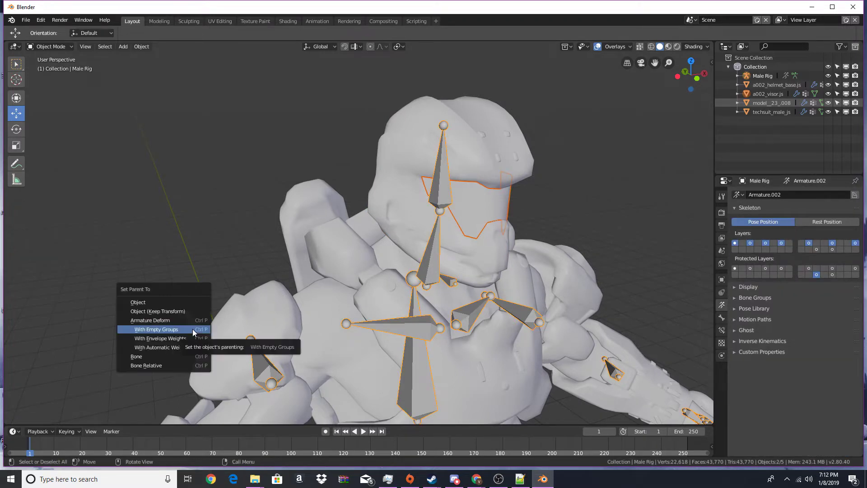
left_click(192, 329)
Select the helmet base's entire mesh in Edit Mode, assign it to the head vertex group, and return to Object Mode.
left_click(503, 159)
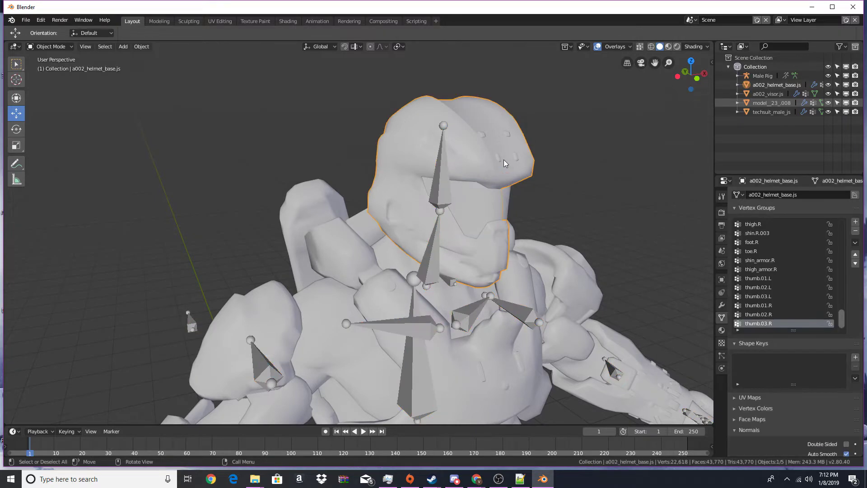
key("Tab")
key("alt+a")
key("a")
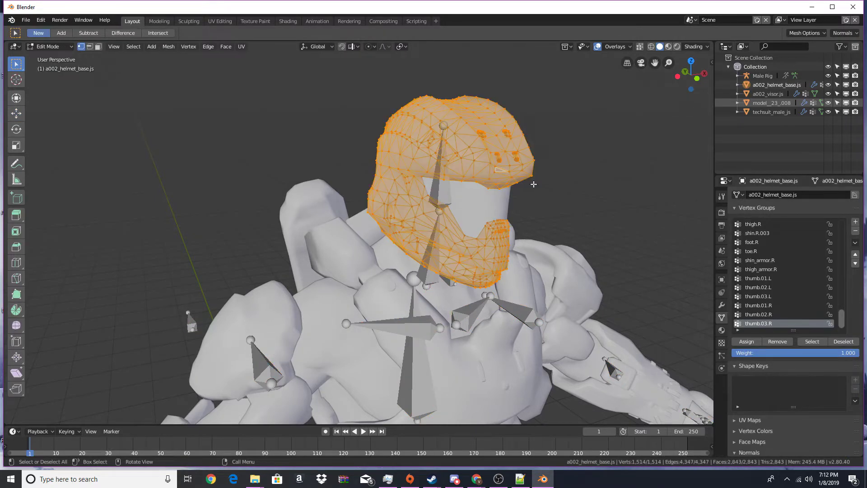
scroll(772, 263, "up", 5)
scroll(772, 263, "up", 15)
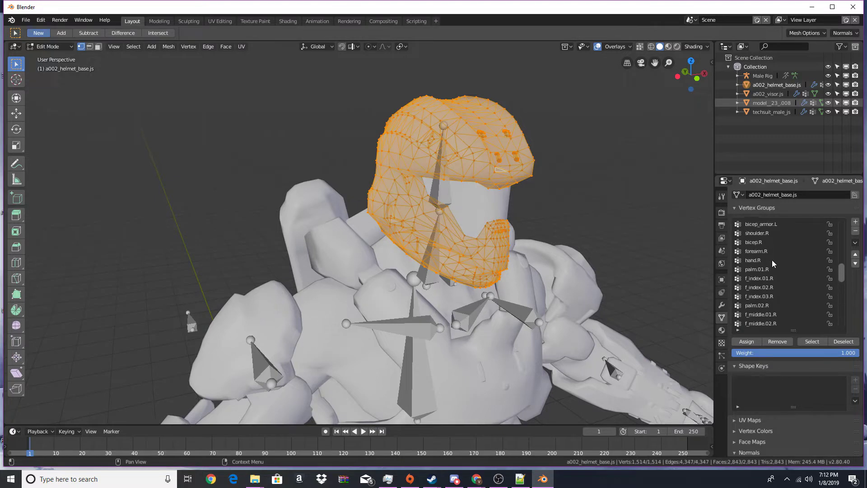
scroll(757, 262, "up", 1)
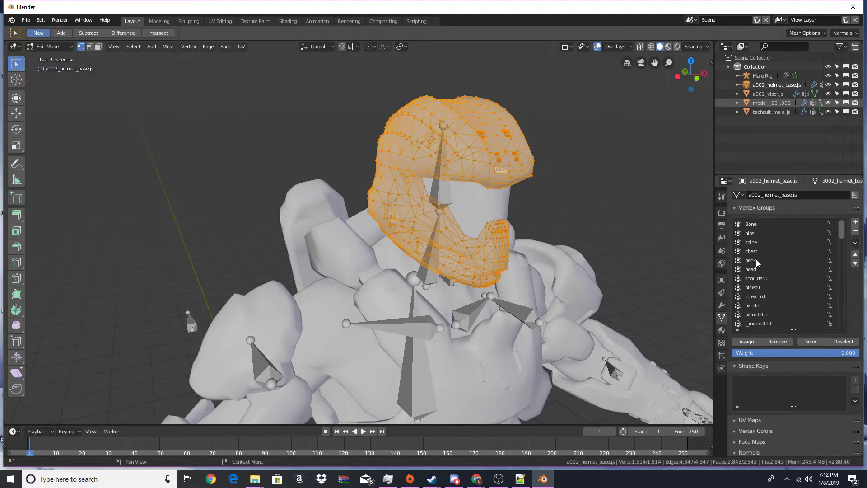
left_click(755, 270)
key("Tab")
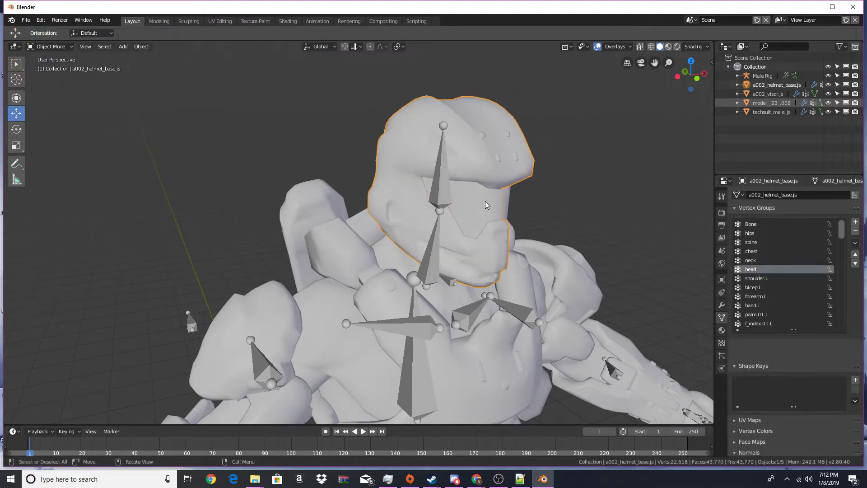
Select the visor's entire mesh in Edit Mode for vertex group assignment.
left_click(488, 204)
key("Tab")
left_click(617, 222)
key("a")
scroll(761, 243, "up", 20)
scroll(762, 242, "up", 20)
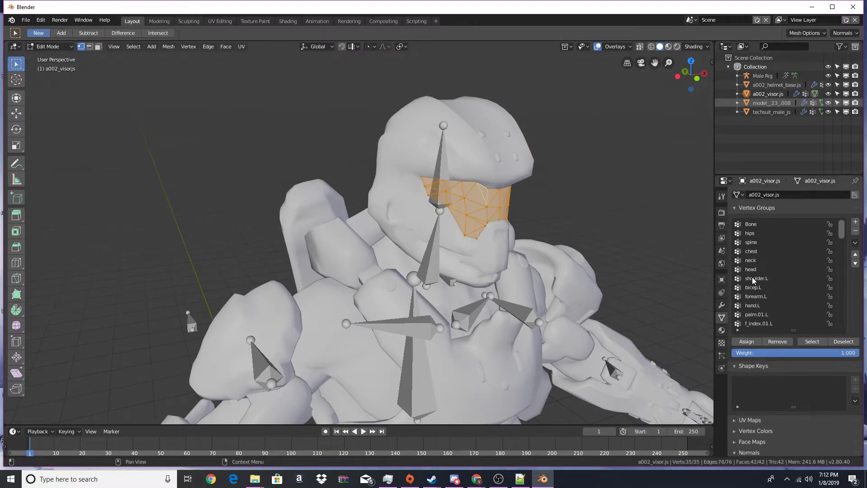
Assign the visor's vertices to the head vertex group with weight 1.000 and leave Edit Mode.
left_click(751, 269)
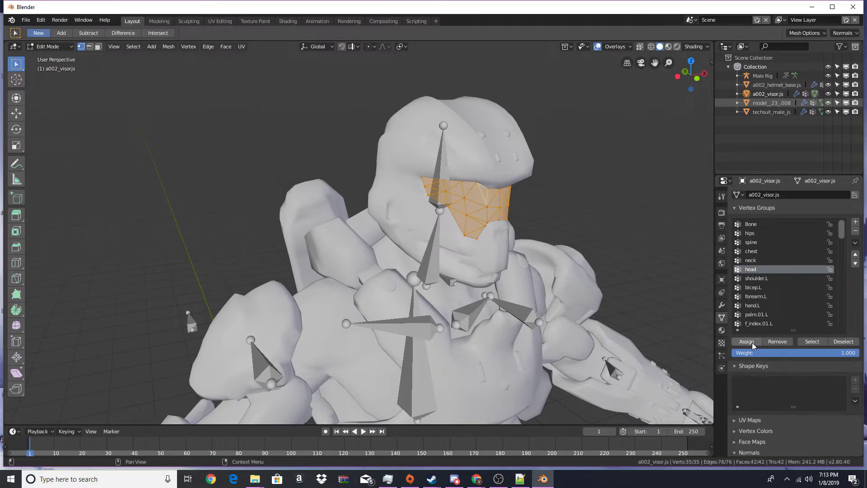
scroll(496, 299, "down", 9)
key("Tab")
middle_click_drag(428, 286, 426, 232, "shift")
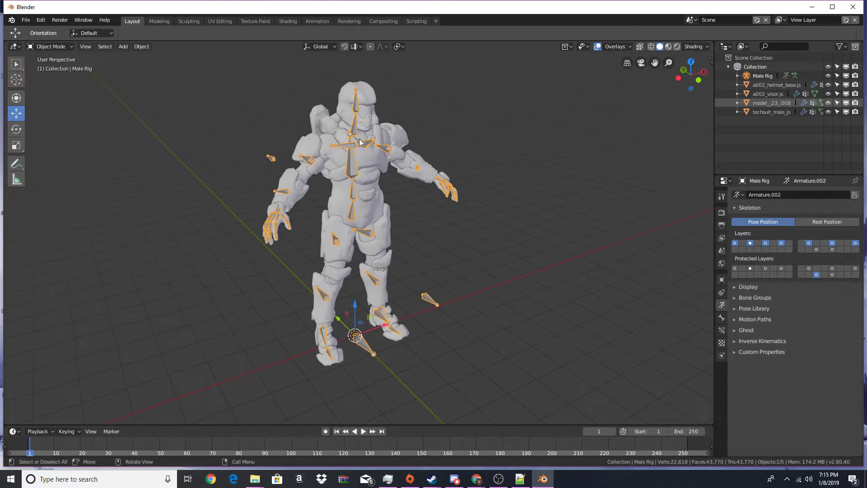
Test the rig in Pose Mode by moving the hips bone and the right leg control bone, cancelling both moves.
key("ctrl+Tab")
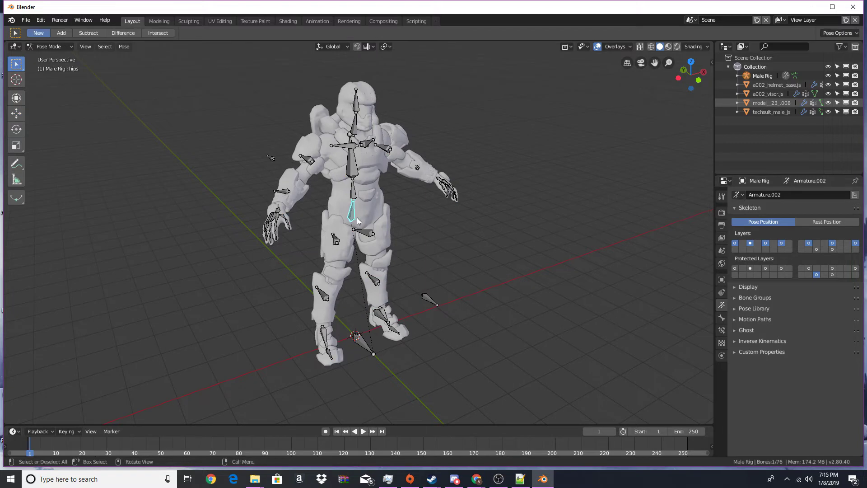
key("g")
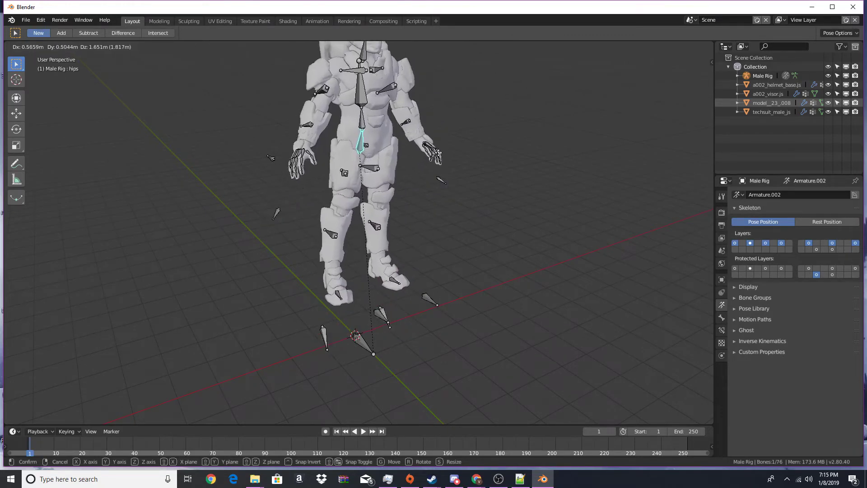
right_click(422, 219)
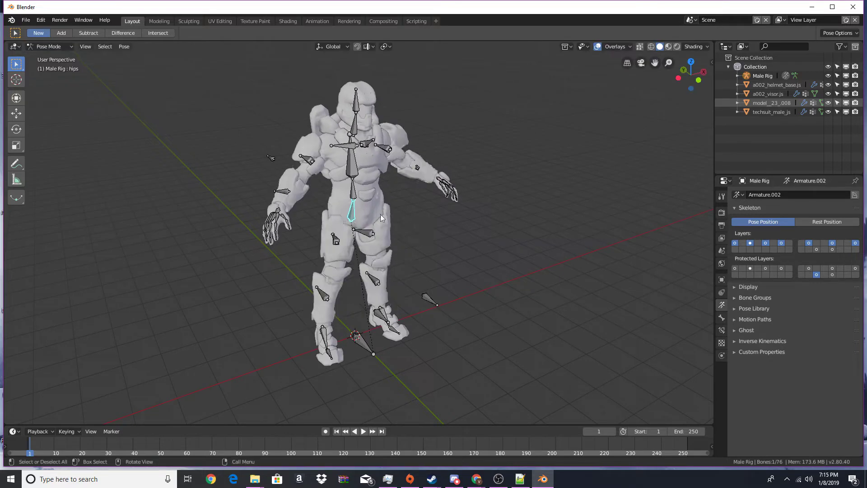
scroll(370, 211, "down", 1)
left_click(331, 321)
key("g")
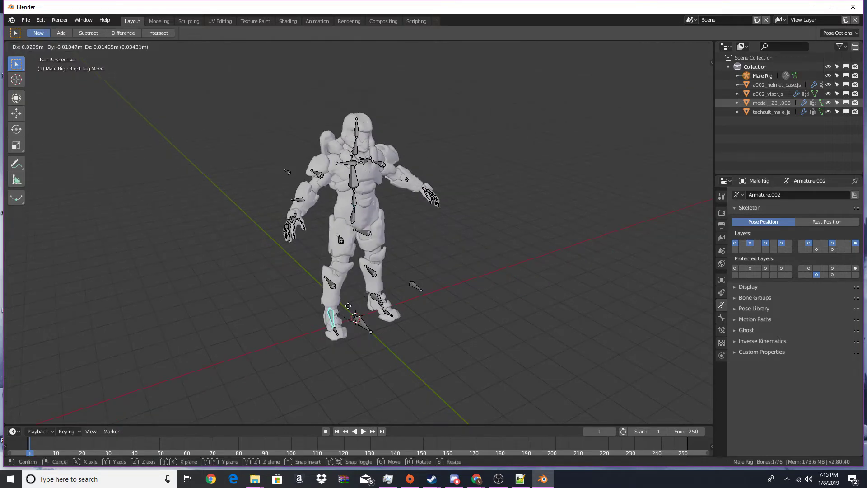
right_click(329, 276)
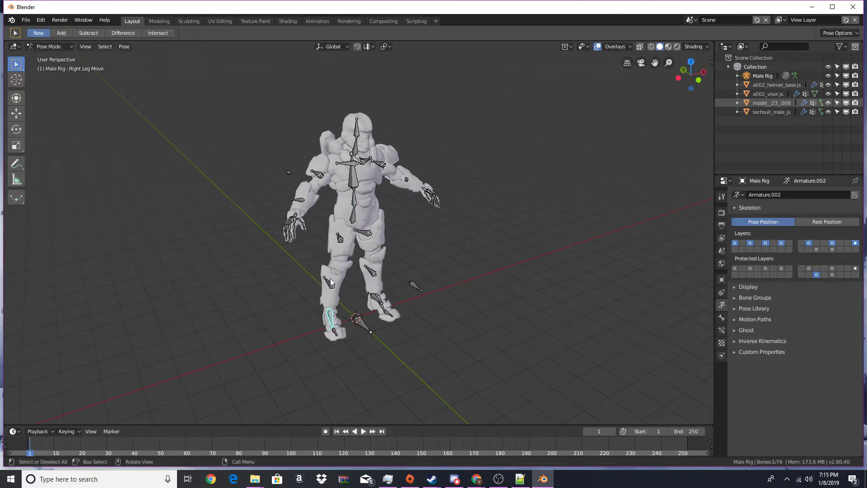
Test the right foot's deformation by rotating the right toe bone, cancelling the rotation.
middle_click_drag(329, 278, 332, 227)
scroll(331, 280, "up", 2)
middle_click_drag(330, 382, 381, 266, "shift")
scroll(380, 267, "up", 5)
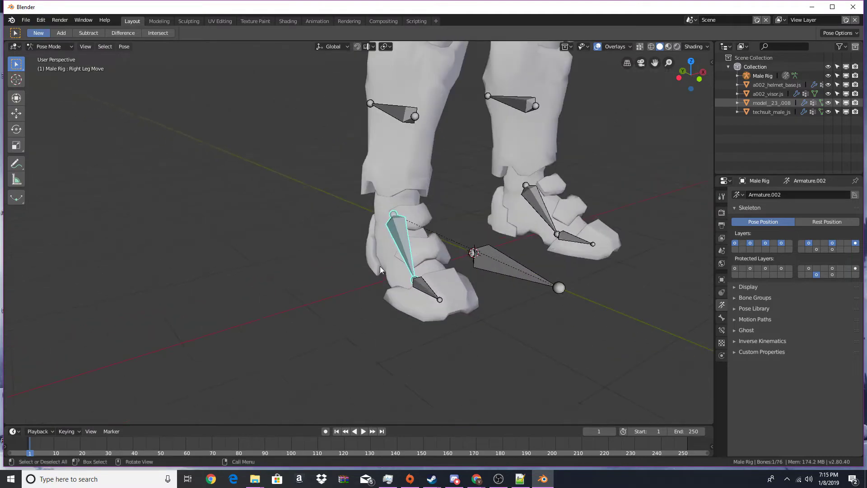
left_click(437, 290)
key("r")
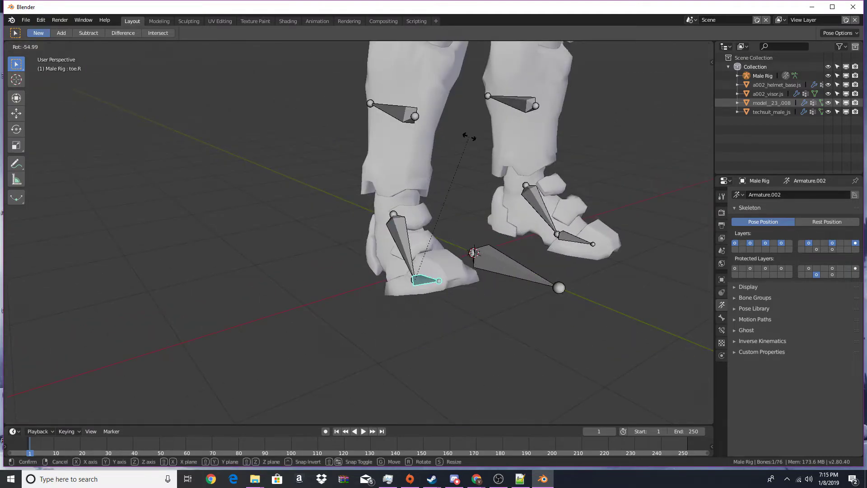
right_click(528, 265)
Return the rig to Object Mode and select the body armor mesh model__23_008.
scroll(527, 264, "down", 4)
middle_click_drag(503, 221, 491, 244)
middle_click_drag(468, 187, 429, 296, "shift")
key("ctrl+Tab")
left_click(370, 182)
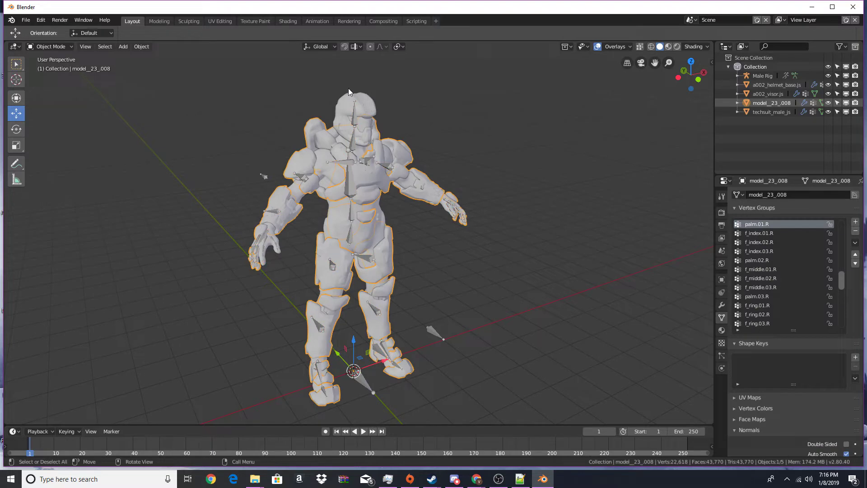
Switch to the Shading workspace and view the character with its materials previewed in the viewport.
left_click(288, 21)
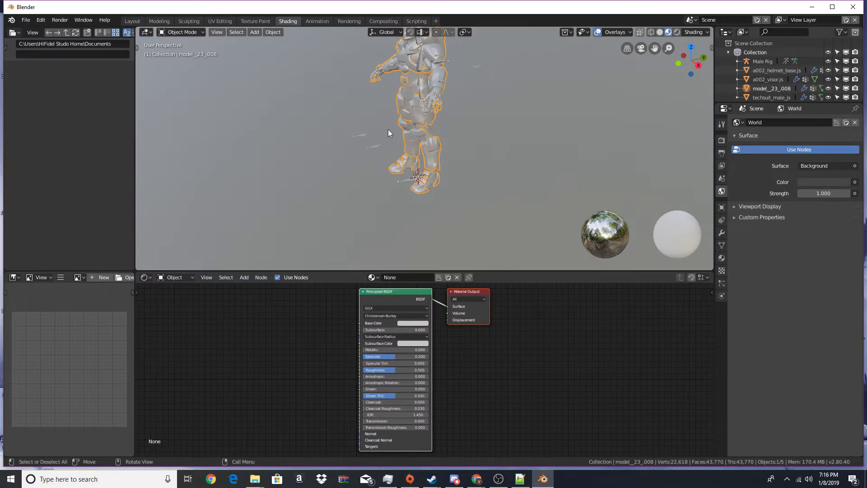
scroll(398, 121, "up", 3)
middle_click_drag(399, 121, 509, 118)
scroll(494, 118, "down", 2)
scroll(509, 119, "up", 2)
left_click(669, 32)
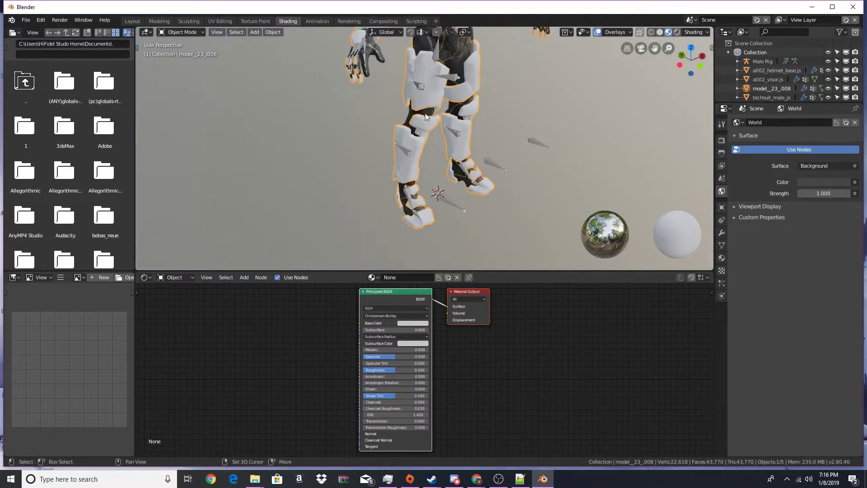
scroll(423, 121, "down", 4)
scroll(387, 245, "up", 6)
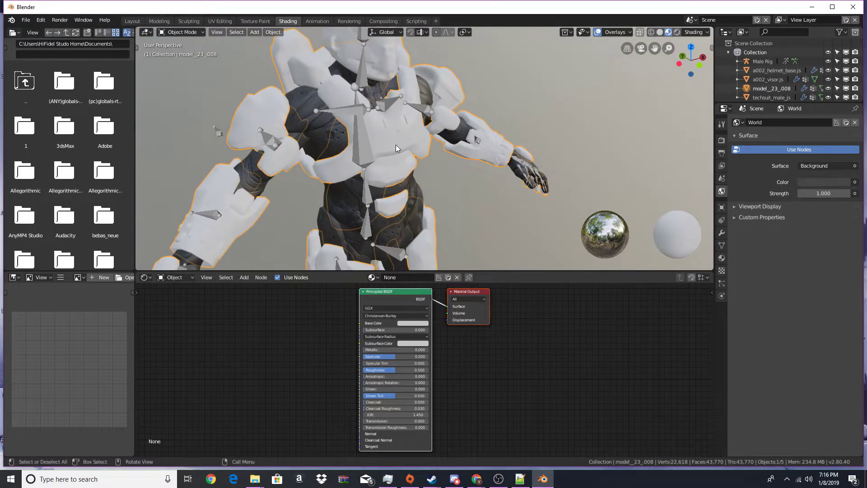
Select the body armor mesh and remove its None material slot.
left_click(396, 145)
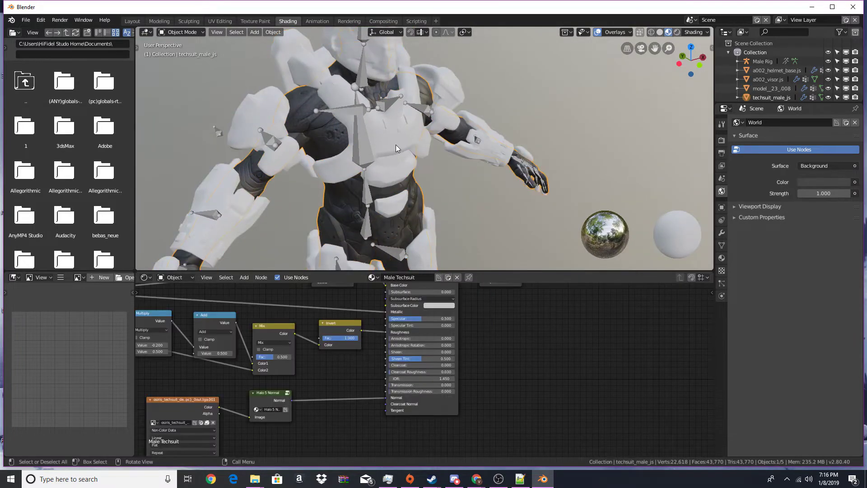
left_click(386, 174)
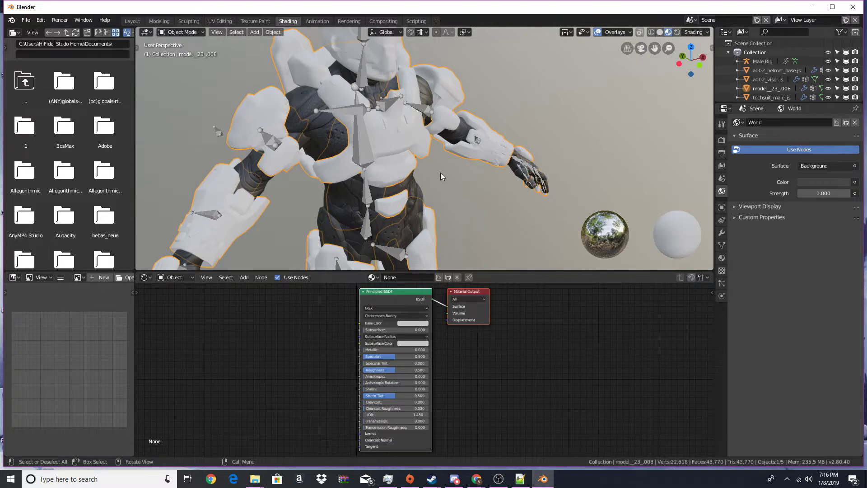
left_click(721, 257)
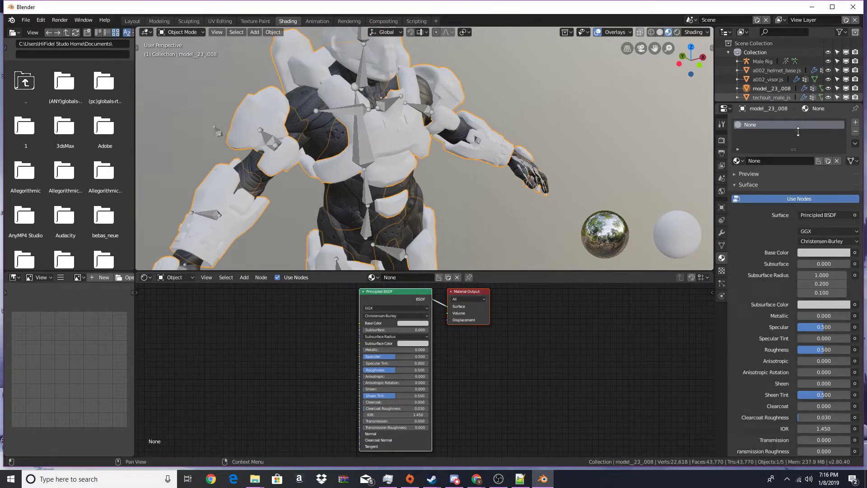
left_click(855, 132)
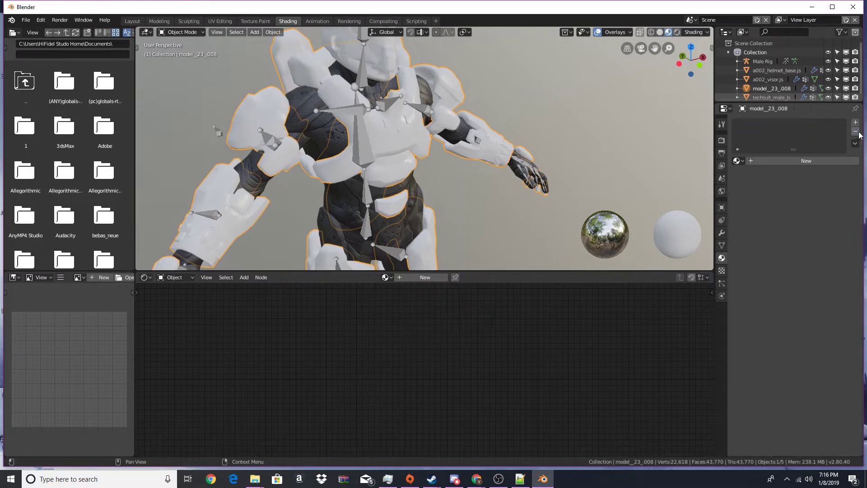
Assign the existing Male Techsuit material to the body armor mesh.
left_click(737, 161)
scroll(754, 212, "down", 6)
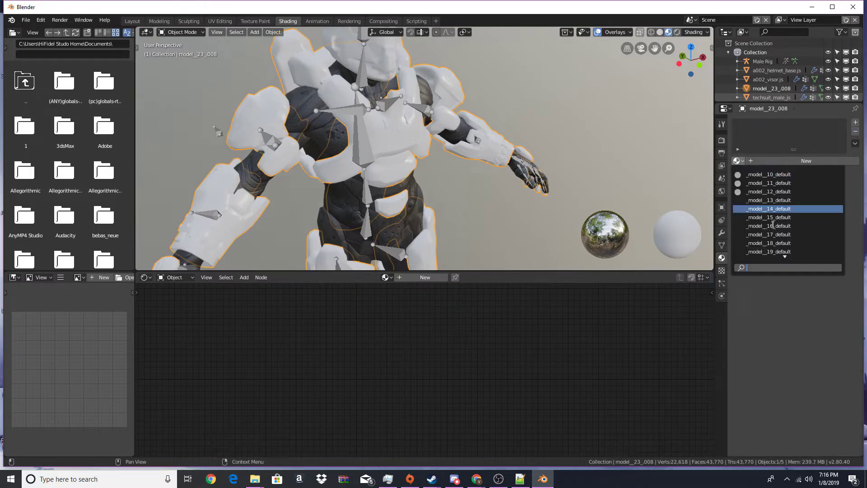
scroll(762, 243, "down", 8)
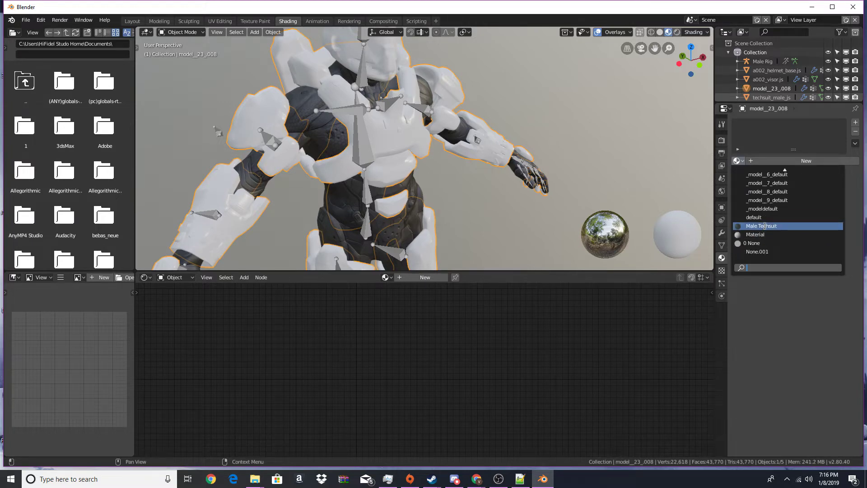
left_click(765, 227)
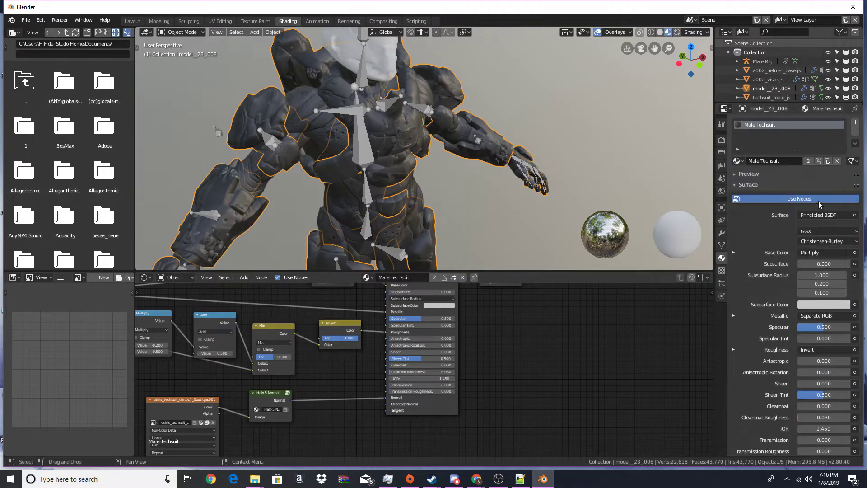
Make the body armor's techsuit material a single-user copy and rename it Armor.
left_click(808, 161)
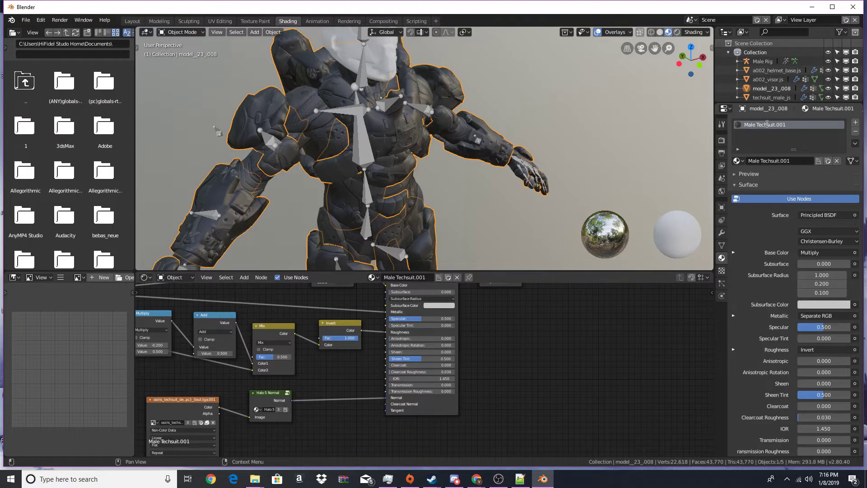
double_click(766, 124)
type("Armor")
key("Return")
Unpack the Armor material's techsuit color texture to the current directory, overwriting the existing file, and browse to the Recruit folder for its replacement.
scroll(228, 260, "down", 5)
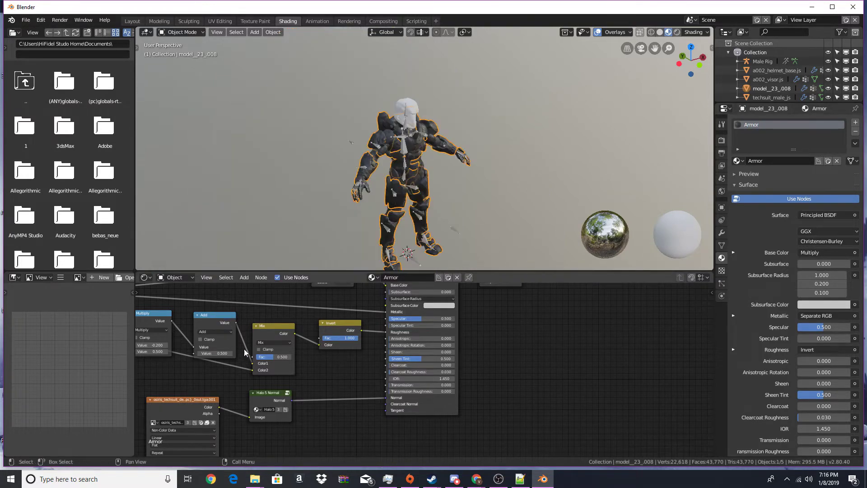
scroll(248, 349, "down", 6)
middle_click_drag(249, 314, 361, 423)
scroll(368, 402, "up", 3)
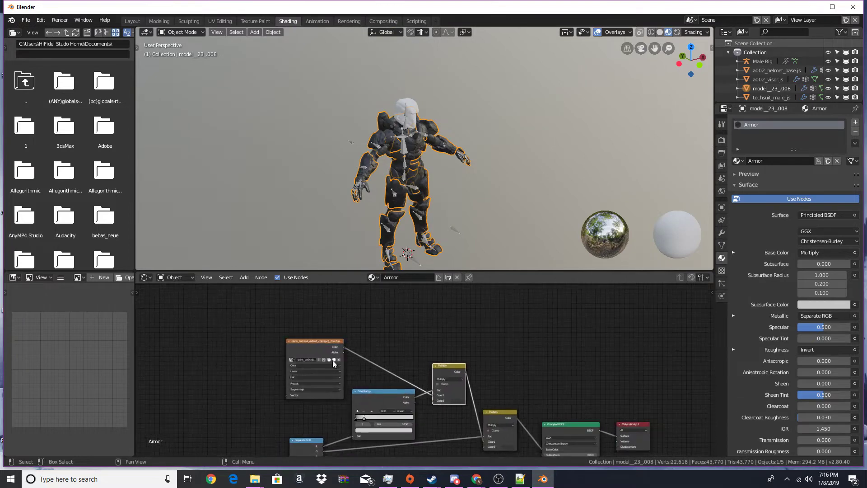
scroll(333, 358, "up", 2)
scroll(291, 359, "up", 2)
middle_click_drag(285, 355, 405, 366)
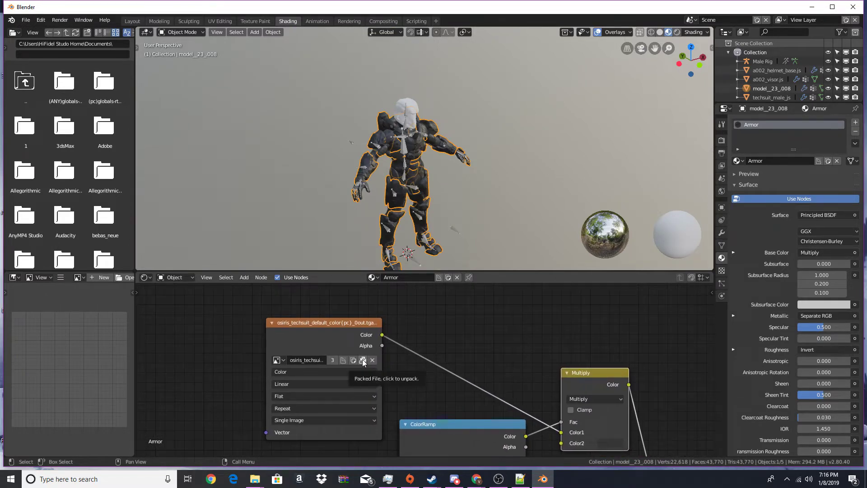
left_click(363, 360)
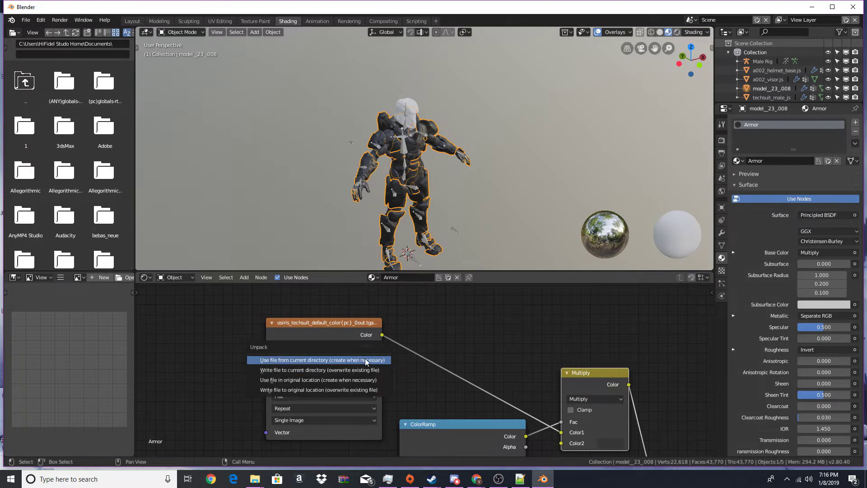
left_click(359, 370)
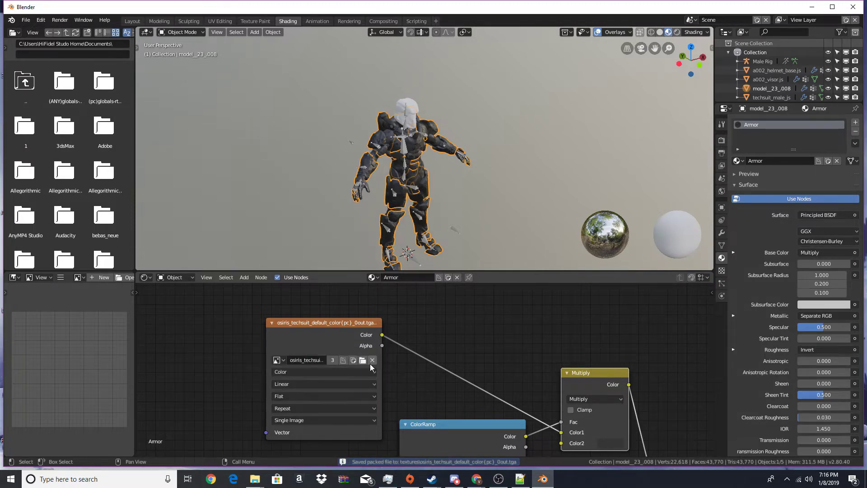
left_click(364, 362)
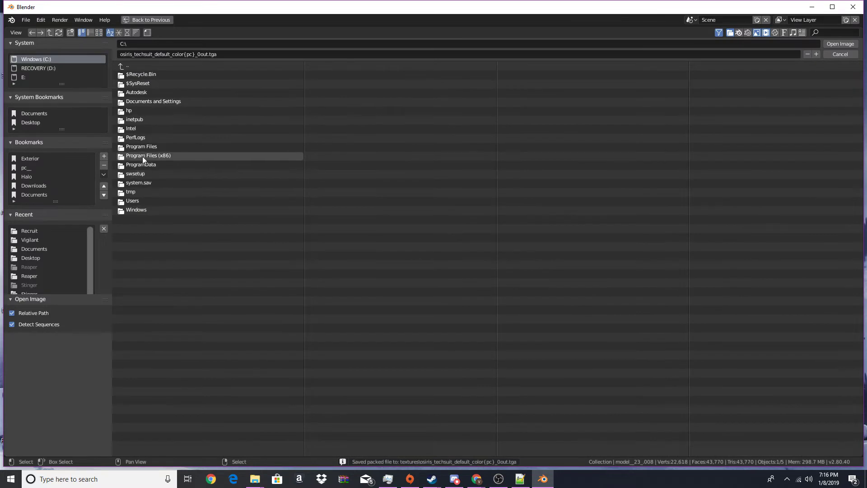
left_click(30, 231)
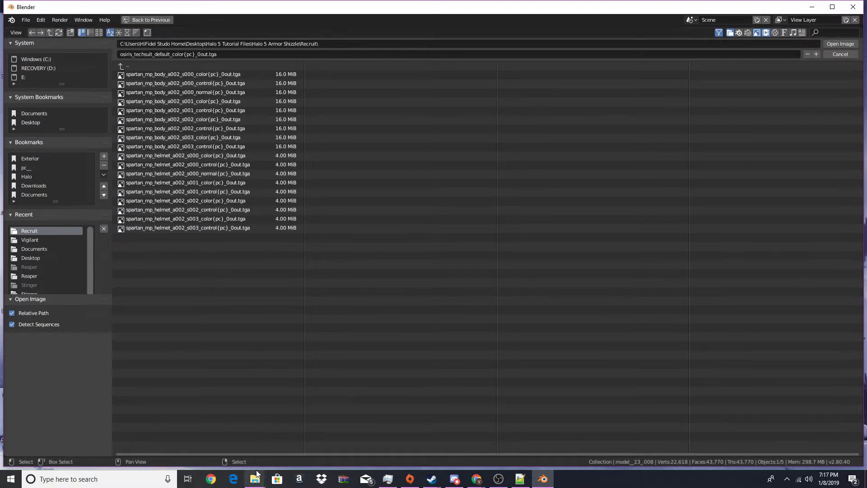
In File Explorer, open Halo 5 Armor Sheet.txt from the Halo 5 Tutorial Files folder and look up the Recruit armor codes.
mouse_move(259, 481)
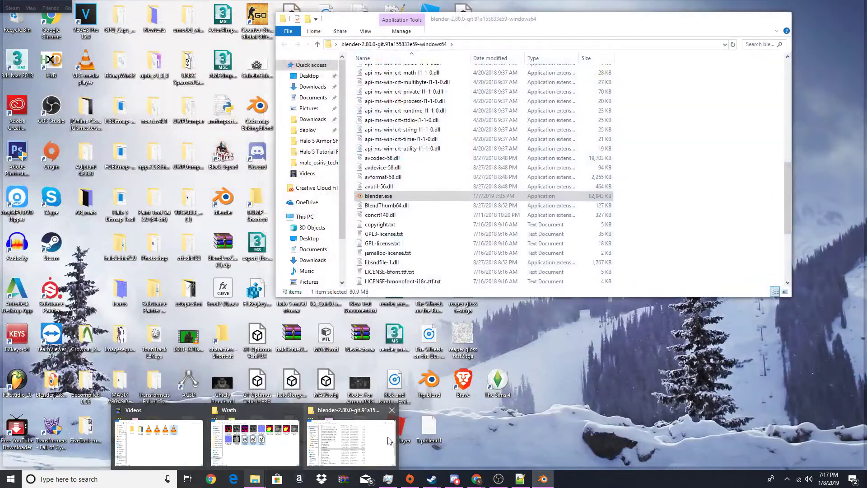
left_click(316, 437)
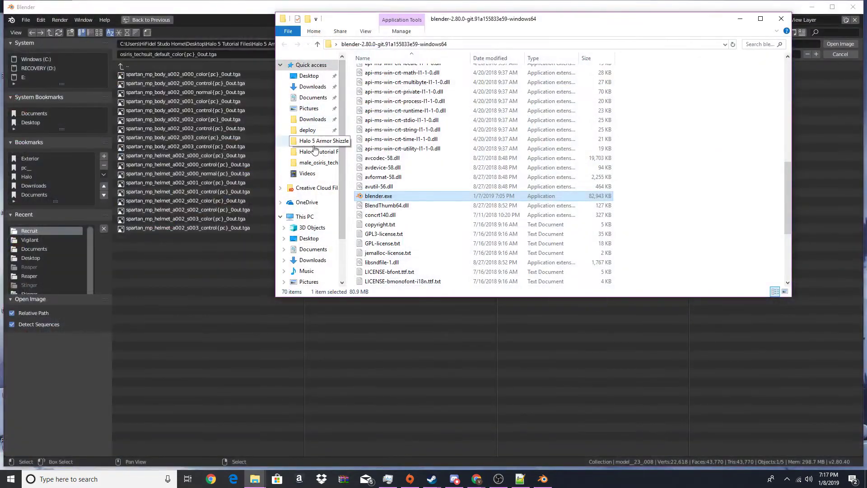
left_click(315, 151)
double_click(383, 72)
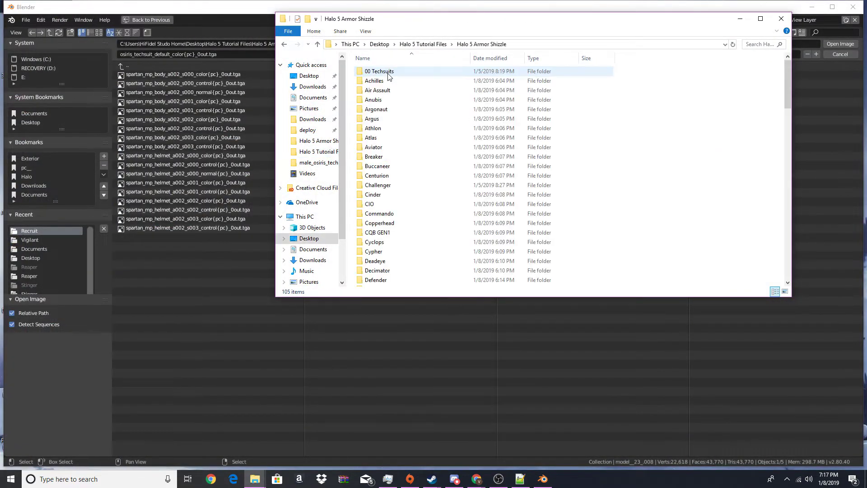
left_click(318, 45)
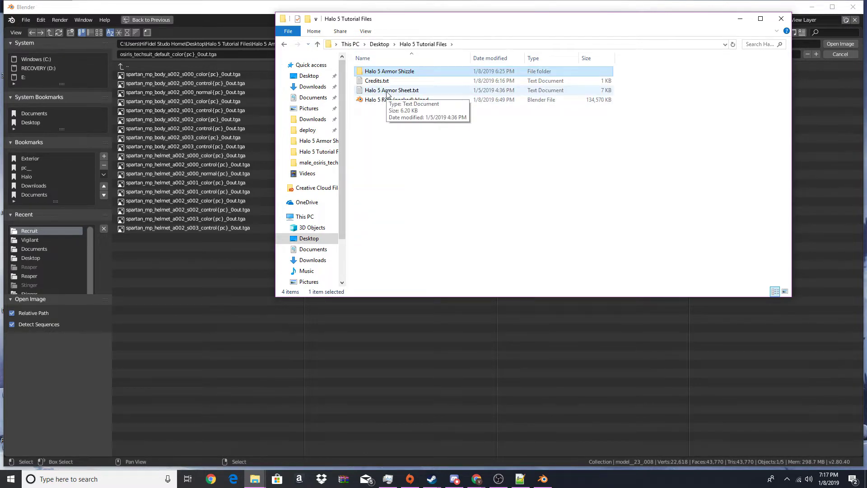
double_click(387, 92)
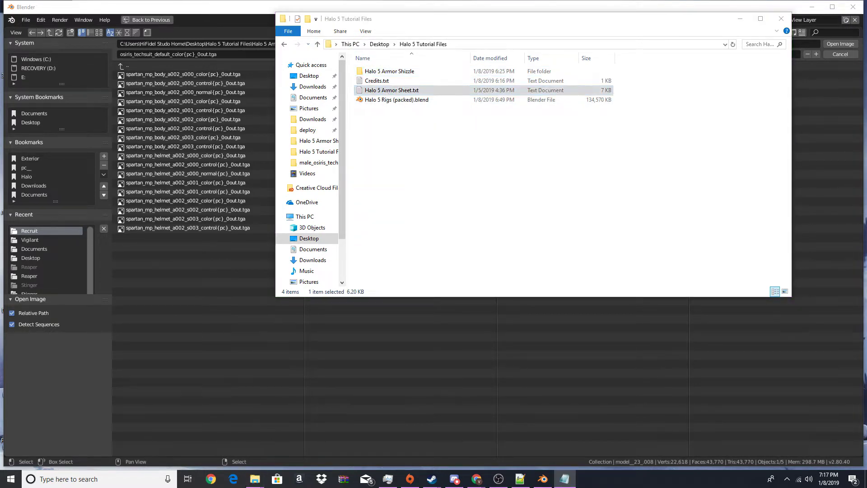
left_click_drag(588, 86, 497, 43)
scroll(421, 87, "down", 20)
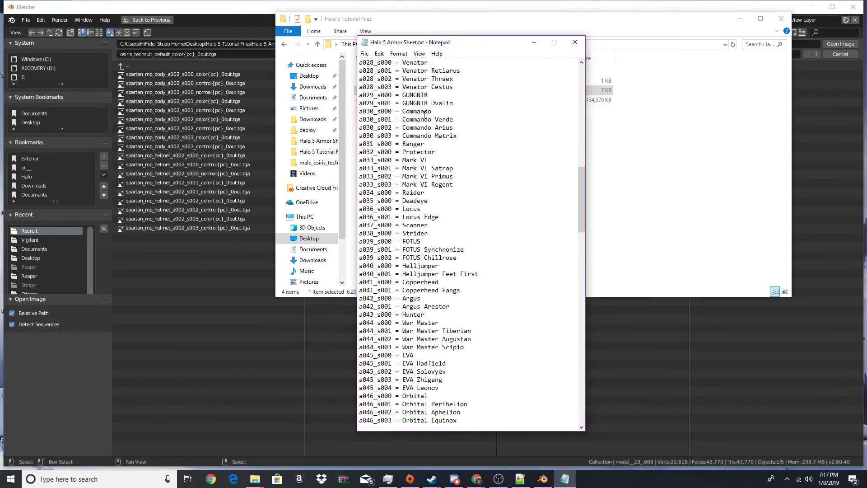
scroll(371, 142, "up", 20)
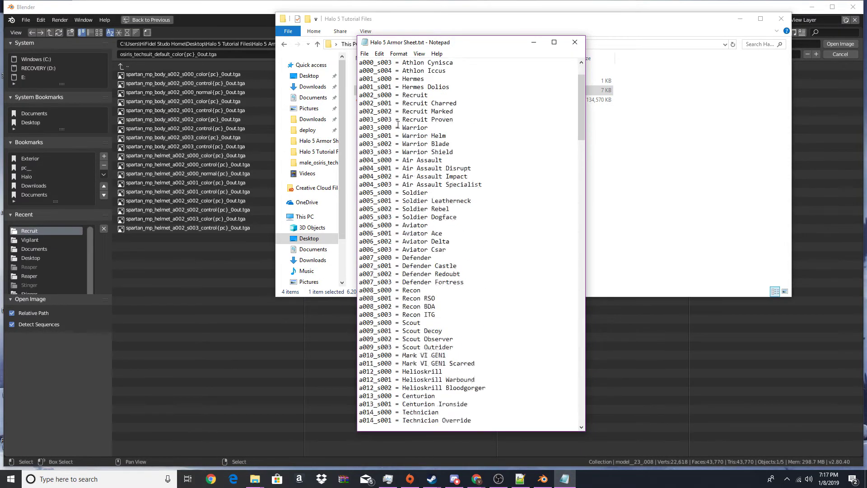
Locate the default Recruit code in the armor sheet, then put the text file and File Explorer away to return to Blender's image browser.
scroll(398, 124, "up", 2)
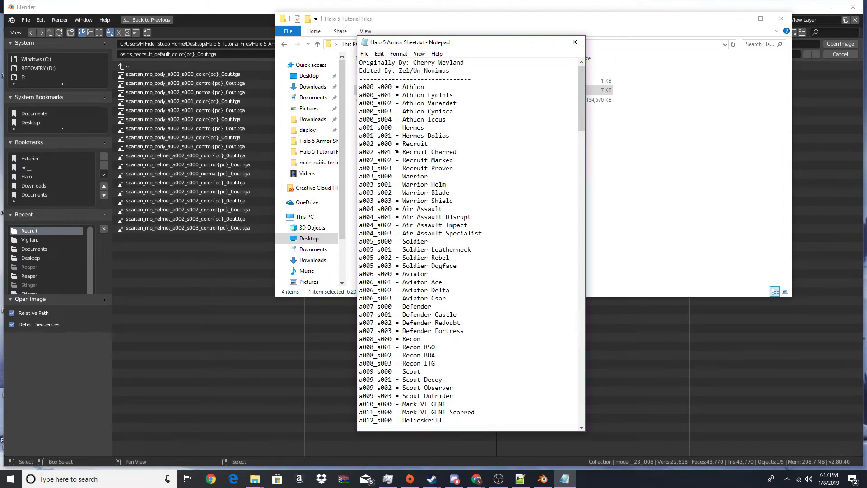
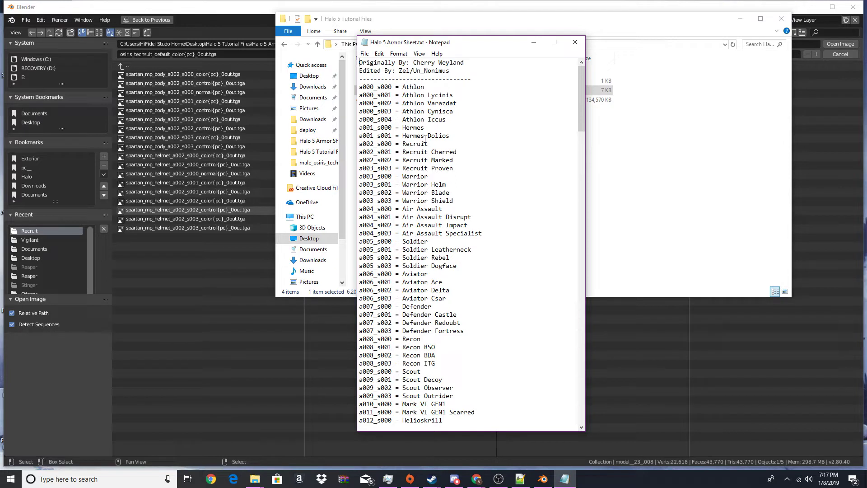
left_click_drag(428, 144, 402, 144)
left_click_drag(391, 144, 383, 145)
left_click_drag(382, 145, 358, 143)
left_click(534, 42)
left_click(740, 18)
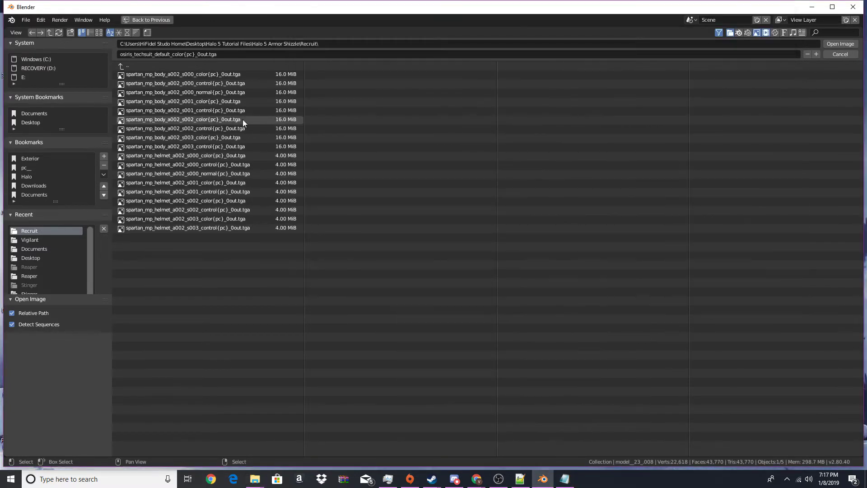
Open the a002_s000 color, control and normal images for both the Spartan body and helmet from the Recruit folder.
left_click(234, 74)
left_click(235, 93, "shift")
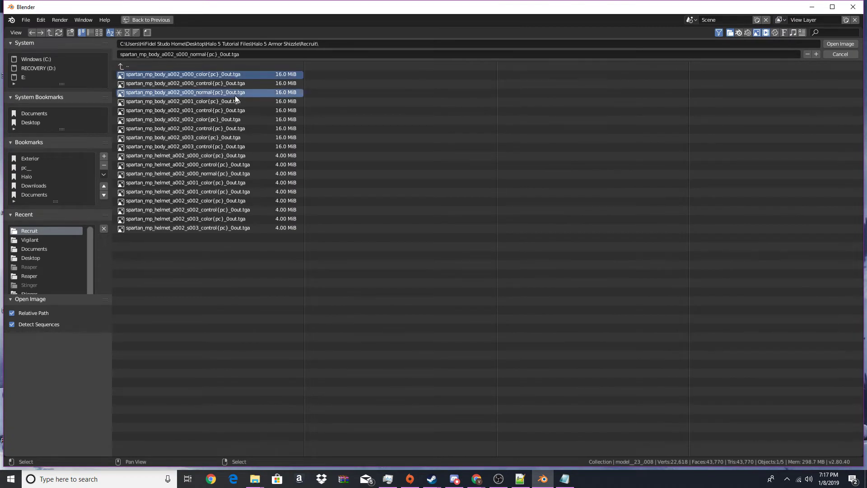
left_click(219, 83, "shift")
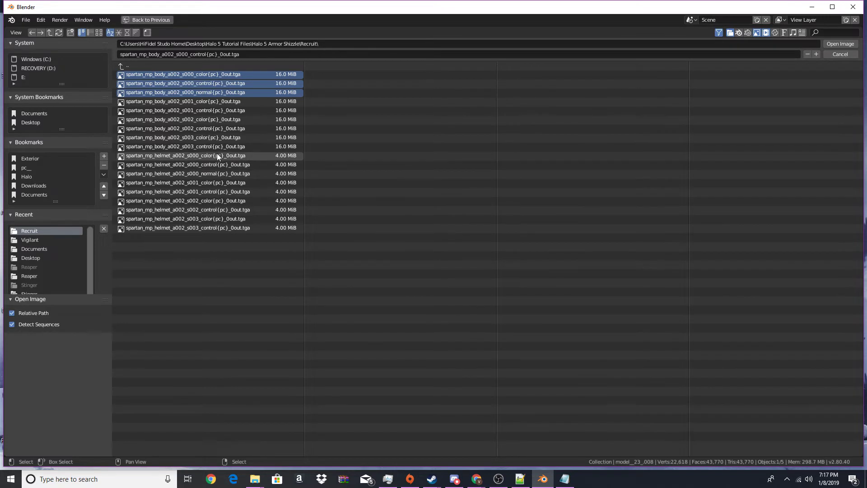
left_click(215, 157, "shift")
left_click(213, 166, "shift")
left_click(212, 175, "shift")
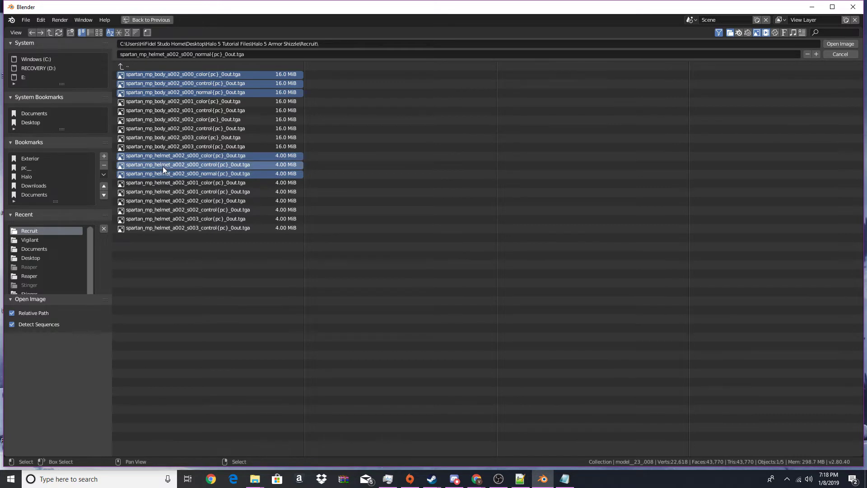
left_click(847, 43)
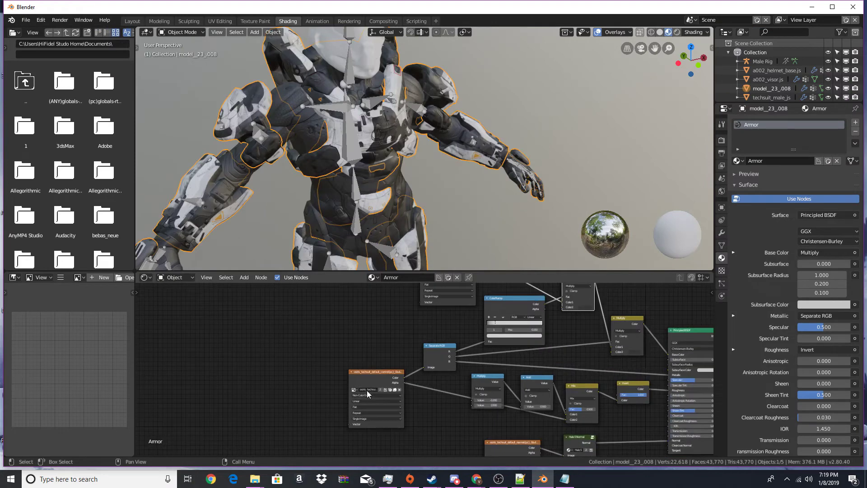
Replace the Armor material's techsuit control texture with the spartan_mp_body a002_s000 control image.
scroll(367, 391, "up", 3)
scroll(407, 353, "up", 1)
left_click(383, 346)
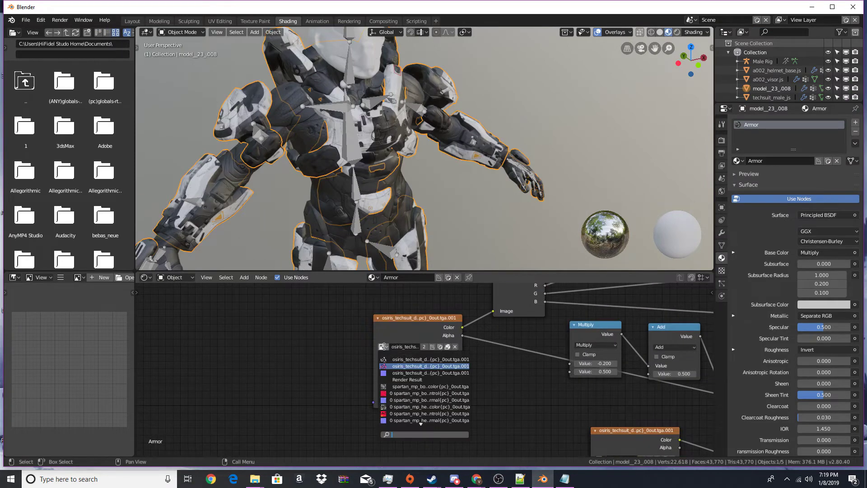
type("002")
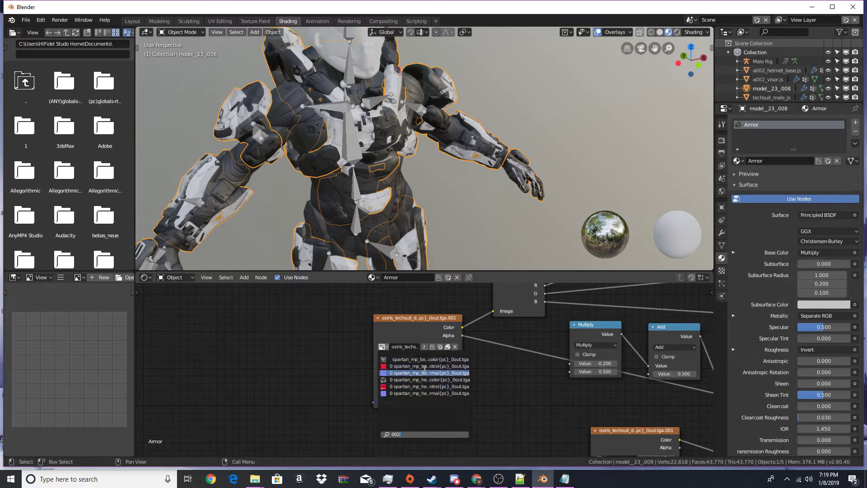
left_click(424, 367)
scroll(487, 383, "down", 9)
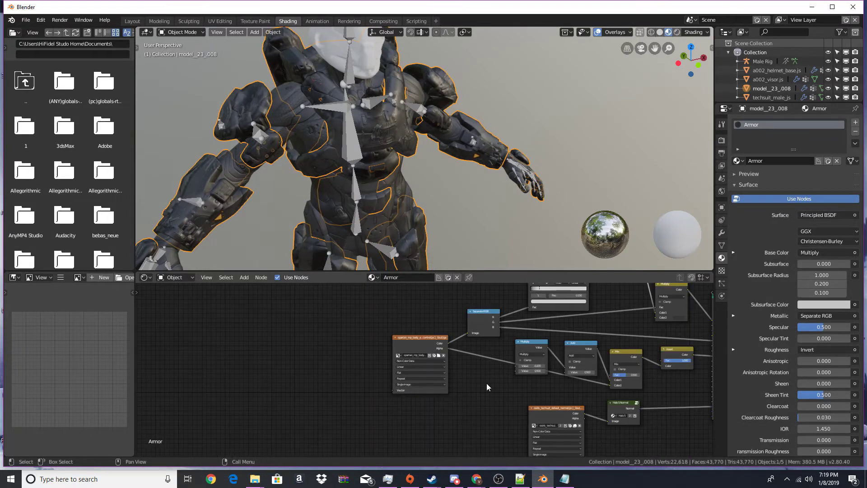
Replace the Armor material's techsuit normal texture with the spartan_mp_body a002_s000 normal image.
scroll(452, 366, "up", 6)
middle_click_drag(444, 362, 333, 444)
scroll(424, 368, "up", 2)
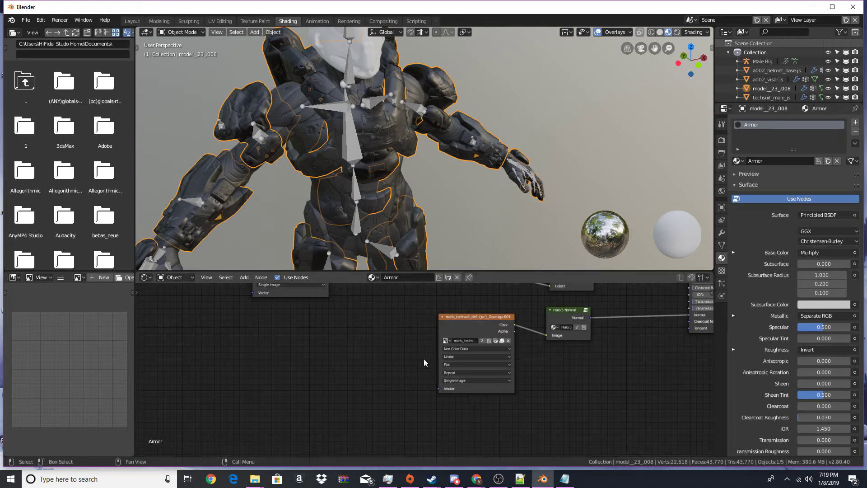
left_click(444, 343)
type("002")
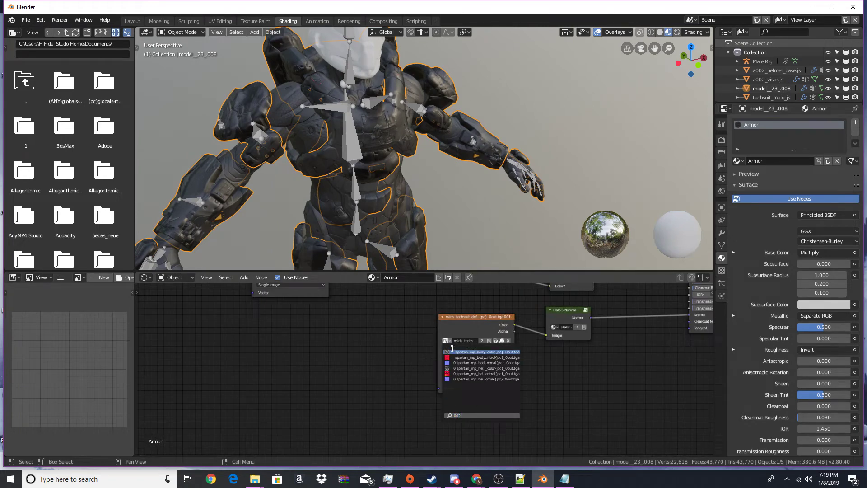
left_click(461, 364)
scroll(519, 329, "down", 5)
mouse_move(533, 312)
middle_mouse_down()
mouse_move(431, 412)
mouse_move(429, 428)
middle_mouse_up()
scroll(429, 428, "up", 2)
scroll(396, 134, "down", 6)
scroll(429, 136, "up", 7)
Assign the existing Armor material to the helmet base mesh.
mouse_move(405, 126)
middle_mouse_down()
mouse_move(429, 136)
mouse_move(397, 137)
mouse_move(407, 142)
middle_mouse_up()
scroll(402, 139, "down", 2)
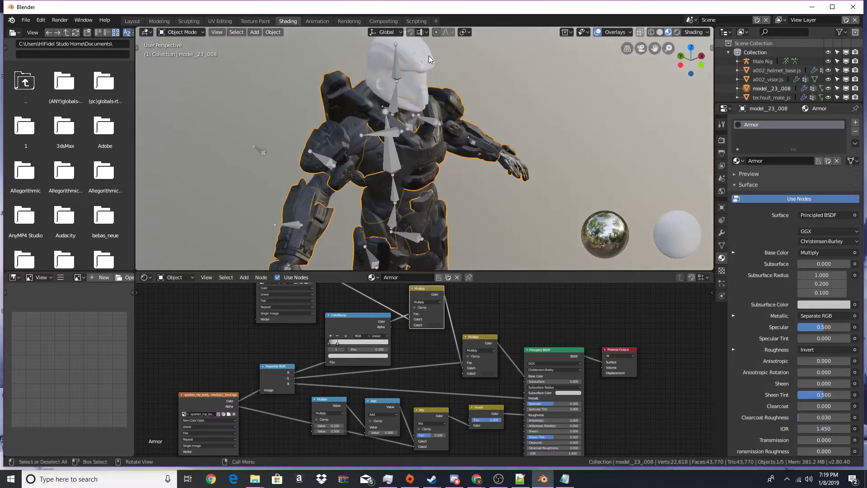
left_click(429, 56)
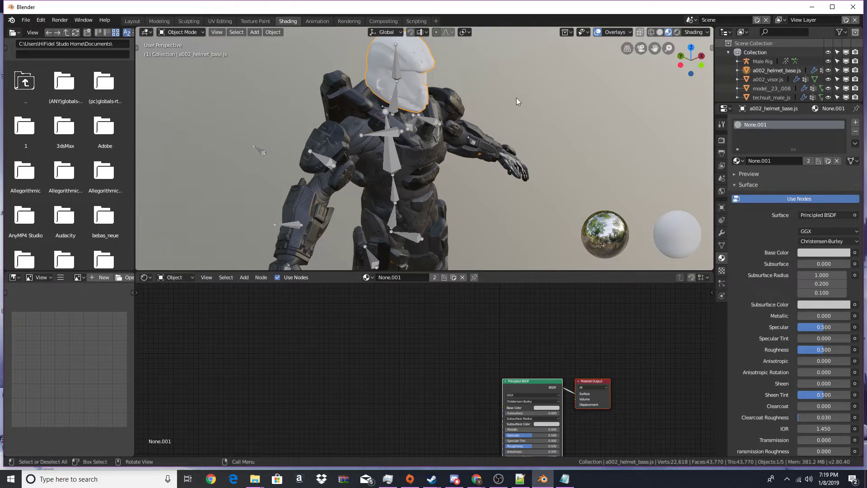
left_click(739, 161)
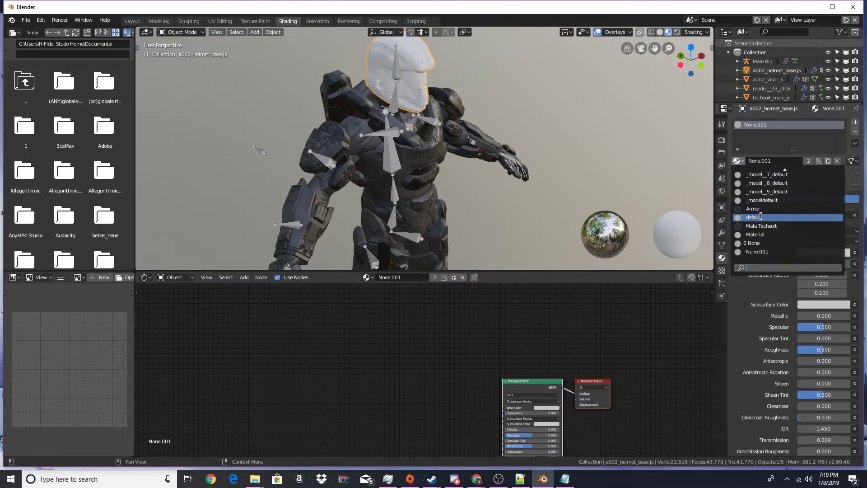
left_click(766, 209)
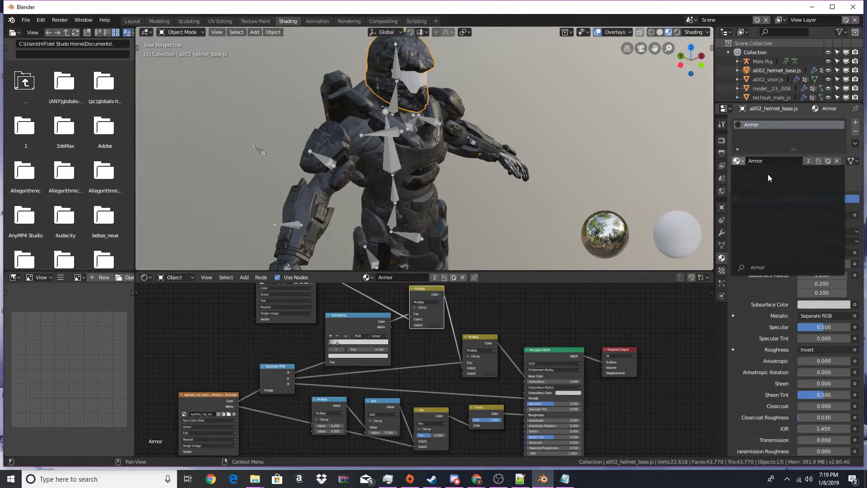
left_click(737, 160)
left_click(756, 210)
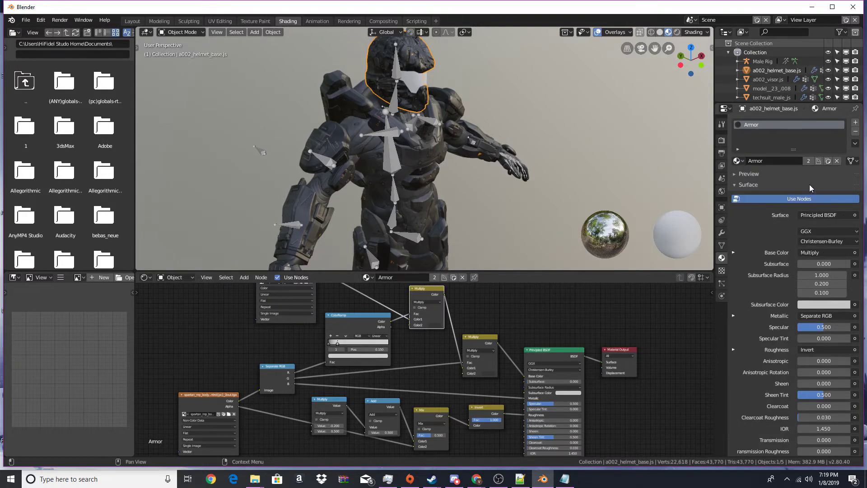
Make the helmet's Armor material a single-user copy and rename it Helmet.
left_click(808, 162)
double_click(753, 125)
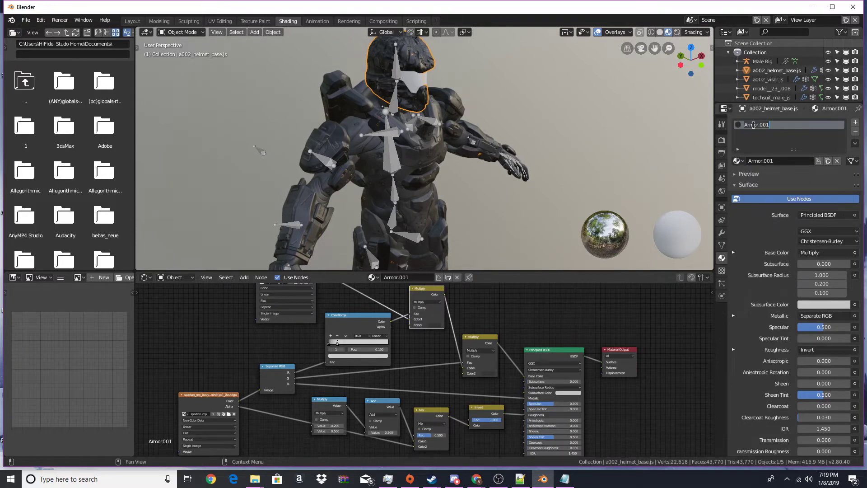
type("He")
key("Return")
Replace the Helmet material's body color texture with the spartan_mp_helmet a002_s000 color image.
scroll(354, 393, "down", 2)
middle_click_drag(293, 345, 339, 410)
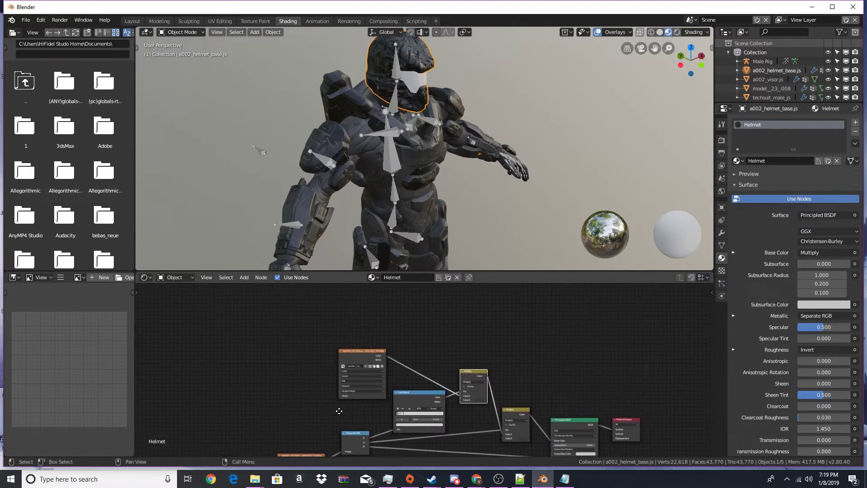
scroll(313, 379, "up", 4)
left_click(292, 365)
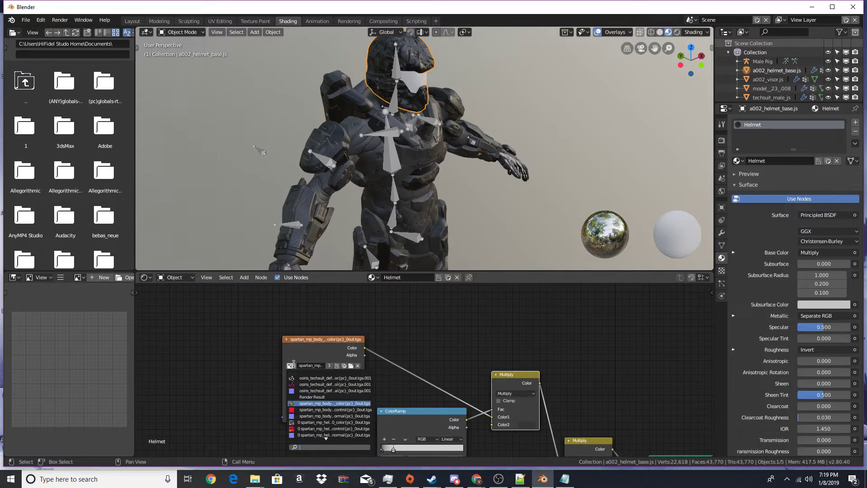
type("002")
left_click(305, 398)
Replace the Helmet material's body control texture with the spartan_mp_helmet a002_s000 control image.
scroll(350, 421, "down", 1)
middle_click_drag(350, 421, 537, 279)
scroll(470, 405, "up", 1)
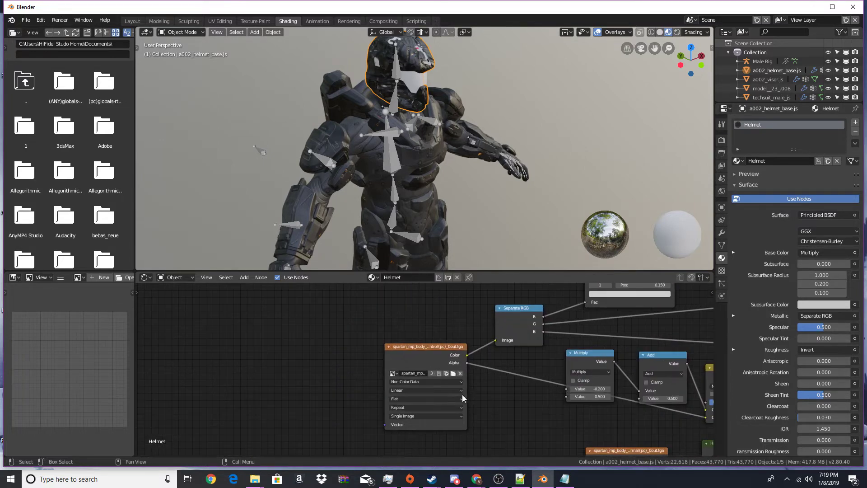
left_click(394, 373)
type("002")
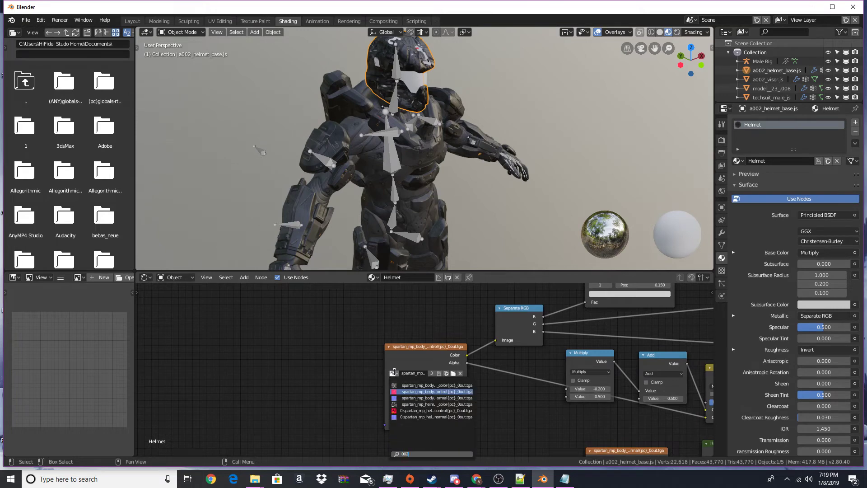
left_click(401, 411)
Replace the Helmet material's body normal texture with the spartan_mp_helmet a002_s000 normal image.
scroll(607, 422, "down", 1)
mouse_move(620, 413)
middle_mouse_down()
mouse_move(549, 354)
mouse_move(496, 283)
middle_mouse_up()
scroll(495, 454, "up", 1)
left_click(437, 337)
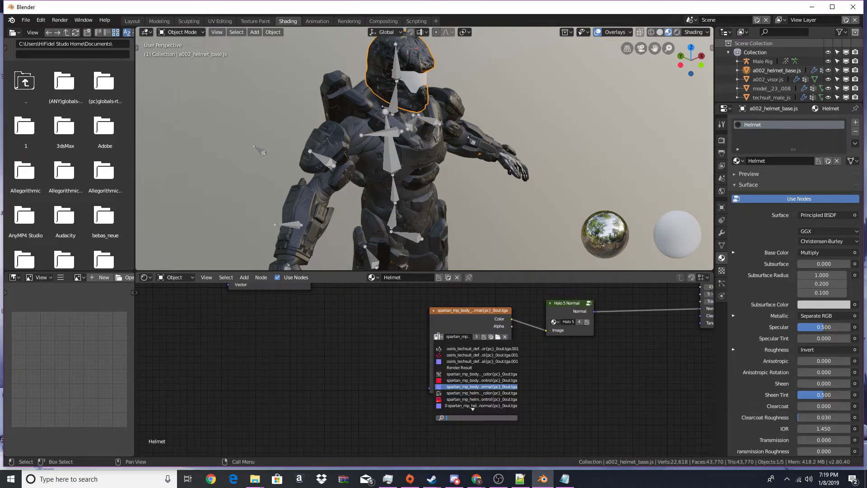
type("002")
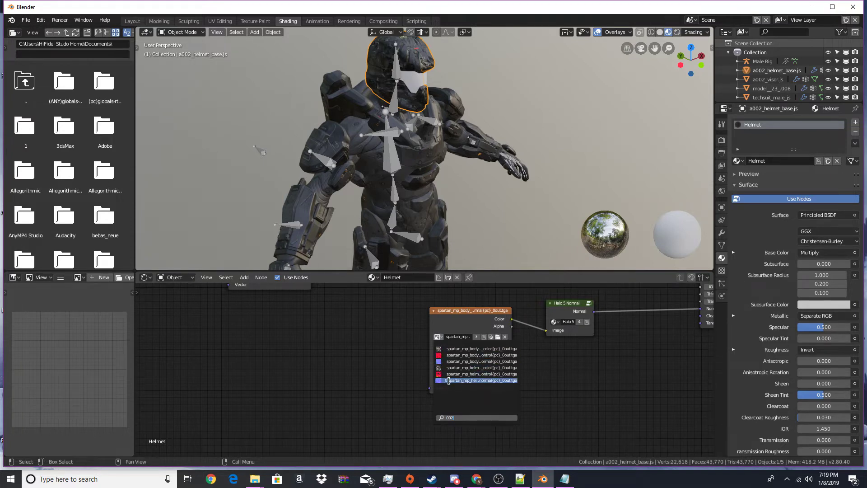
left_click(448, 380)
scroll(412, 111, "down", 3)
Append the Visor material from ree.blend in the Documents folder.
middle_click_drag(412, 111, 380, 95)
scroll(380, 95, "up", 4)
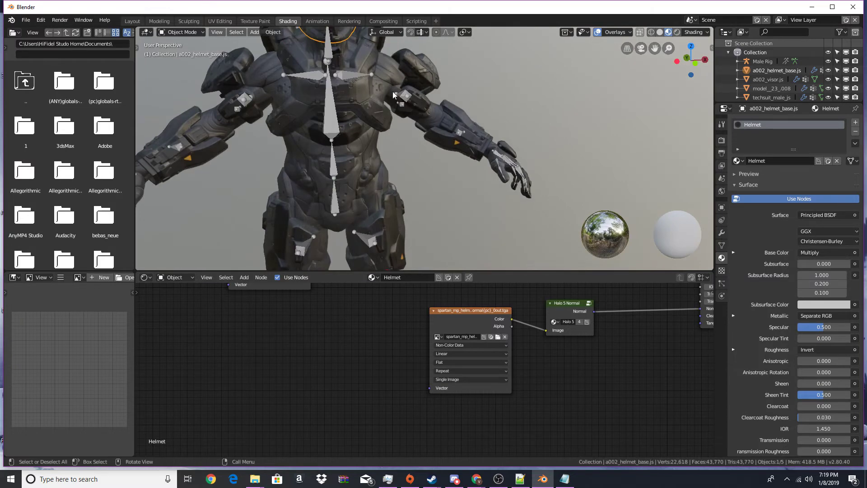
middle_click_drag(356, 85, 421, 194, "shift")
scroll(391, 198, "up", 3)
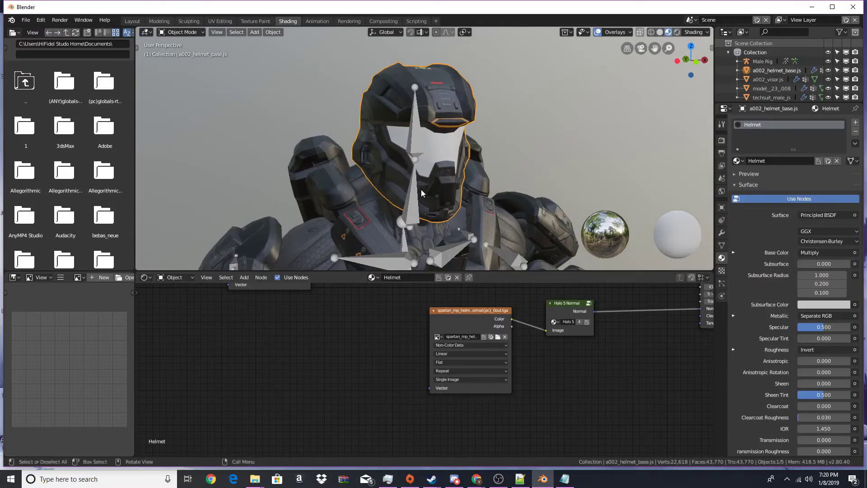
left_click(445, 146)
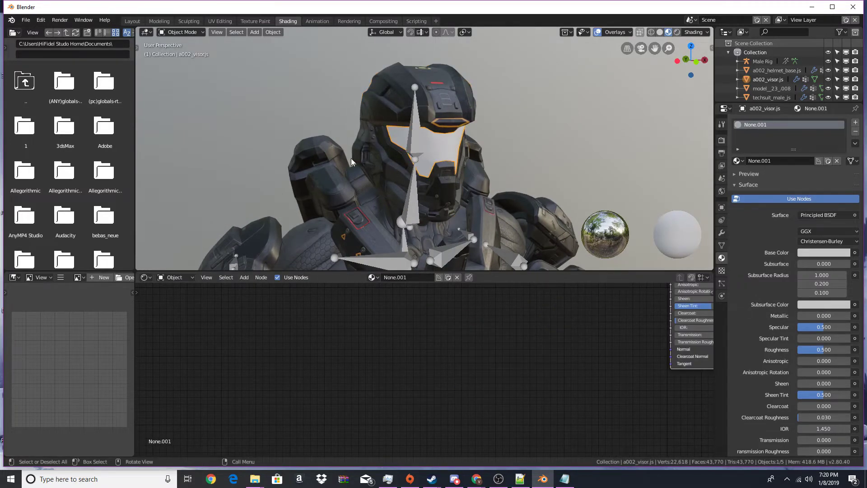
left_click(27, 20)
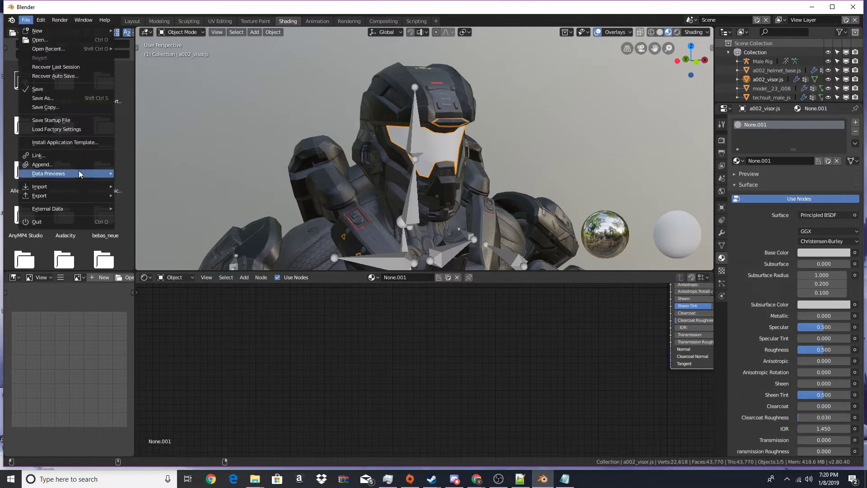
left_click(74, 163)
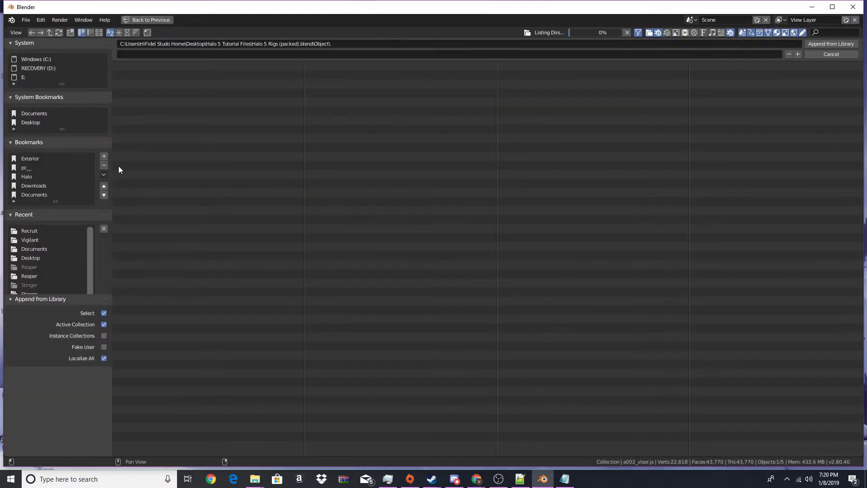
left_click(34, 112)
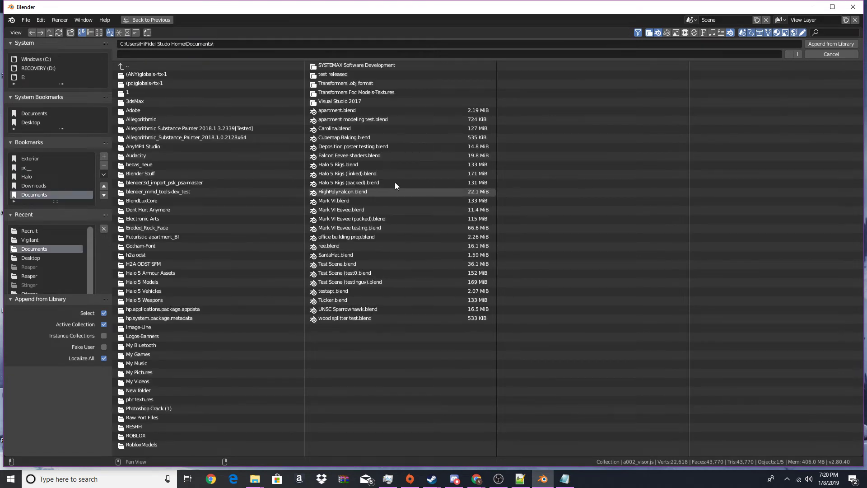
double_click(336, 247)
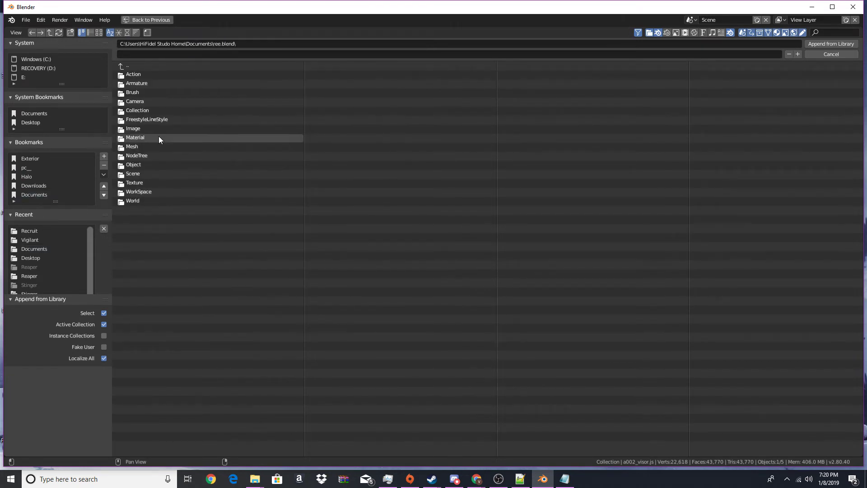
double_click(152, 134)
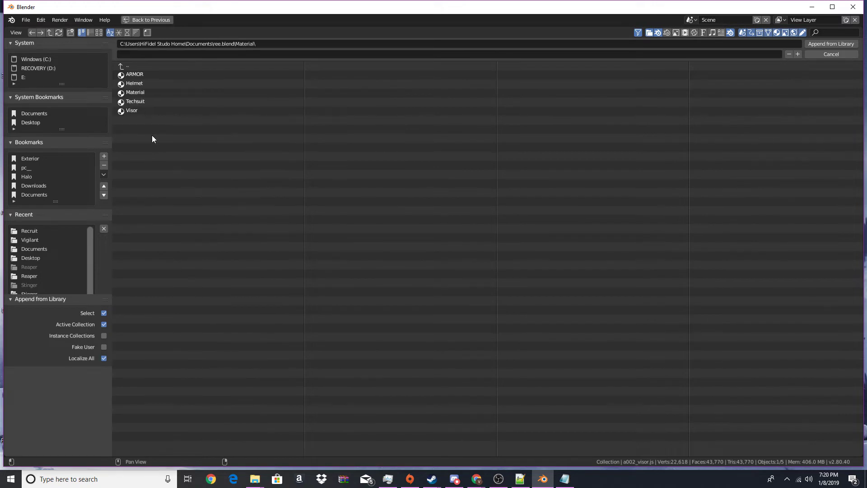
left_click(145, 110)
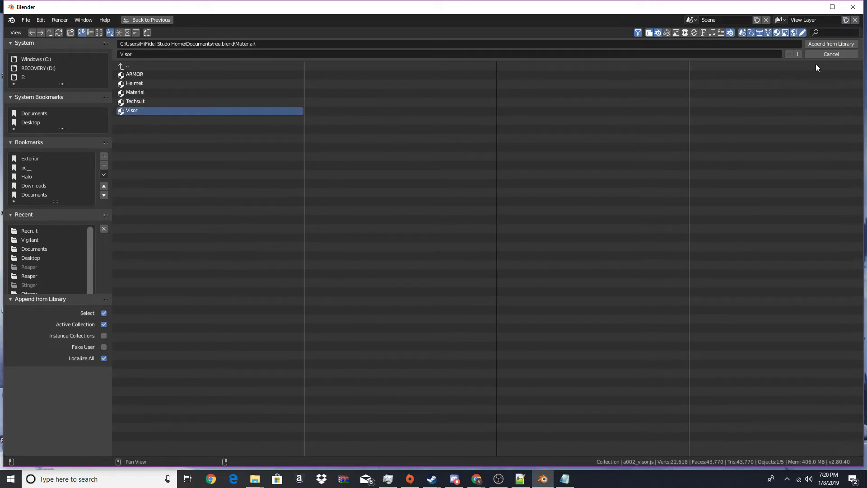
left_click(822, 44)
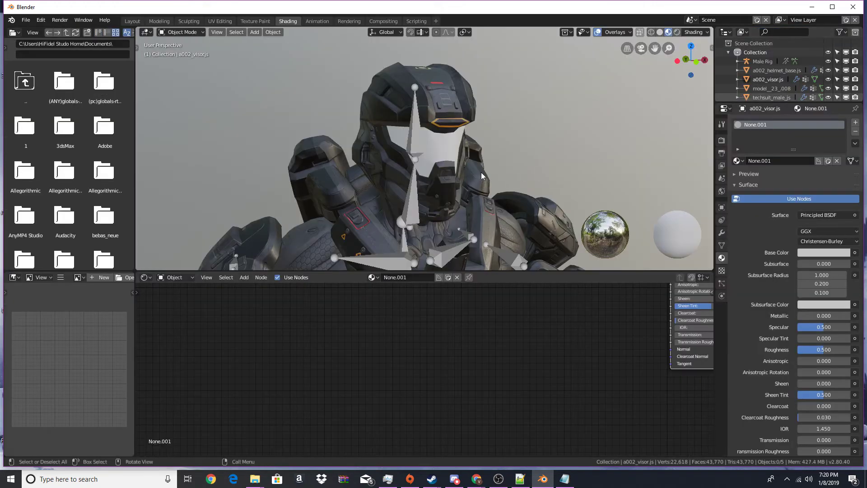
Assign the appended Visor material to the a002_visor object in place of None.001.
left_click(453, 143)
left_click(737, 160)
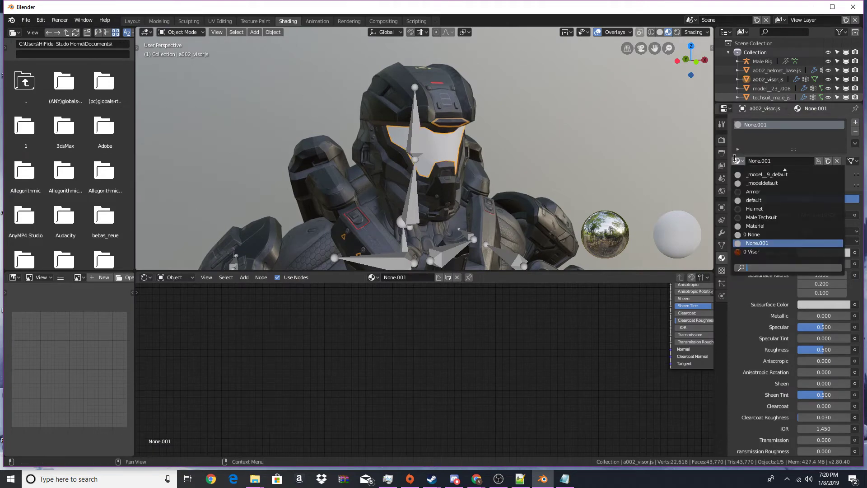
left_click(754, 251)
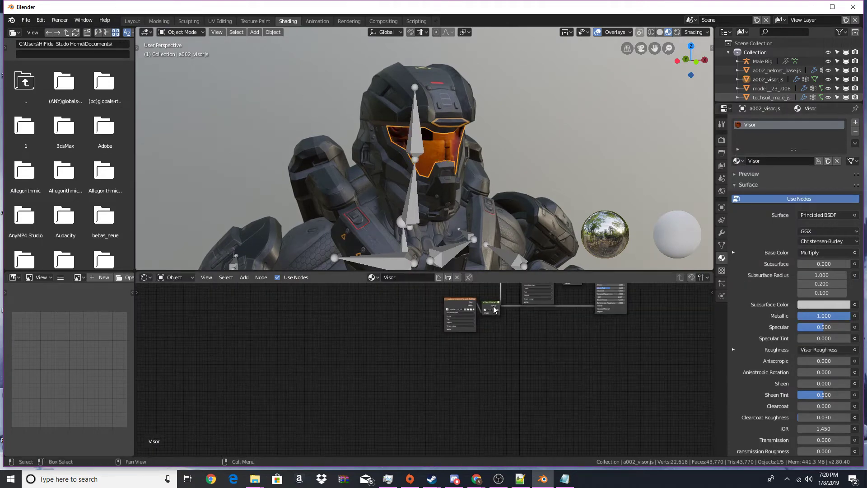
Replace the Visor material's color texture with the spartan_mp_helmet 002 color image.
scroll(408, 341, "up", 6)
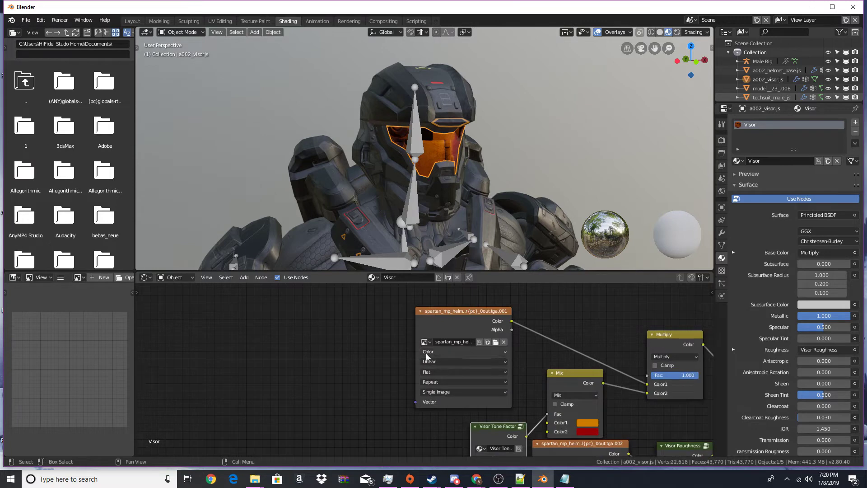
left_click(424, 342)
type("002")
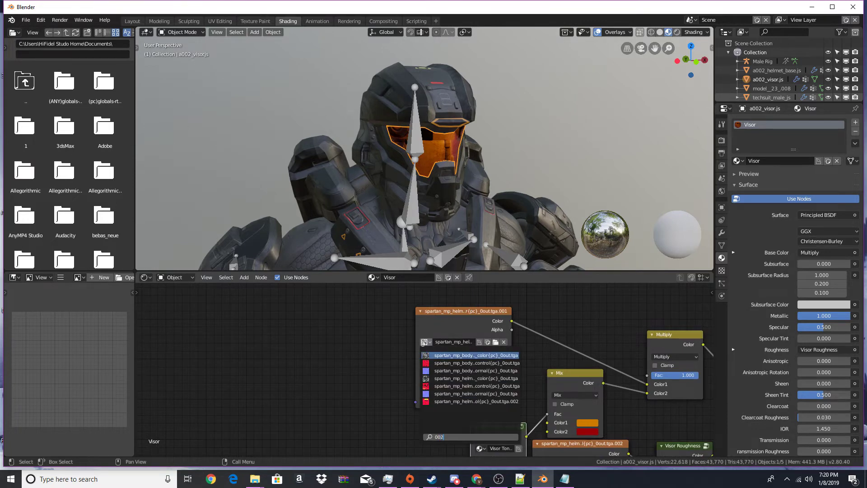
left_click(434, 379)
Replace the Visor material's control texture with the spartan_mp_helmet 002 control image.
scroll(440, 370, "down", 3)
middle_click_drag(437, 386, 400, 286)
scroll(454, 350, "up", 2)
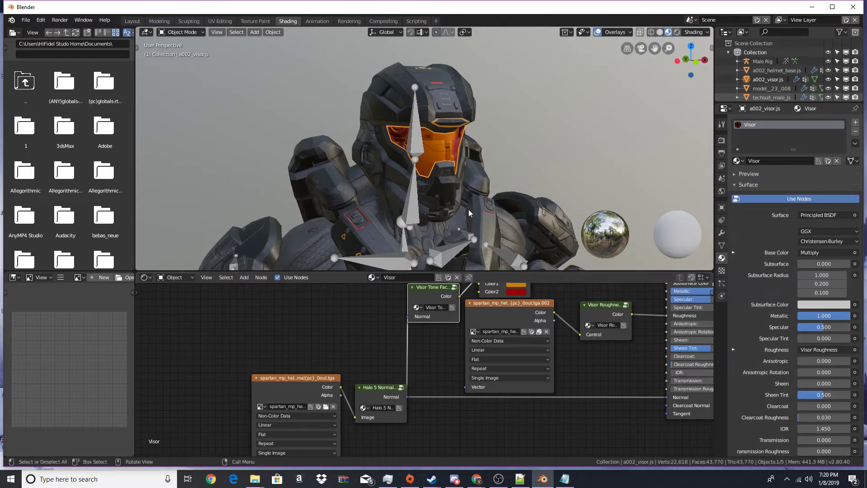
left_click(473, 331)
type("002")
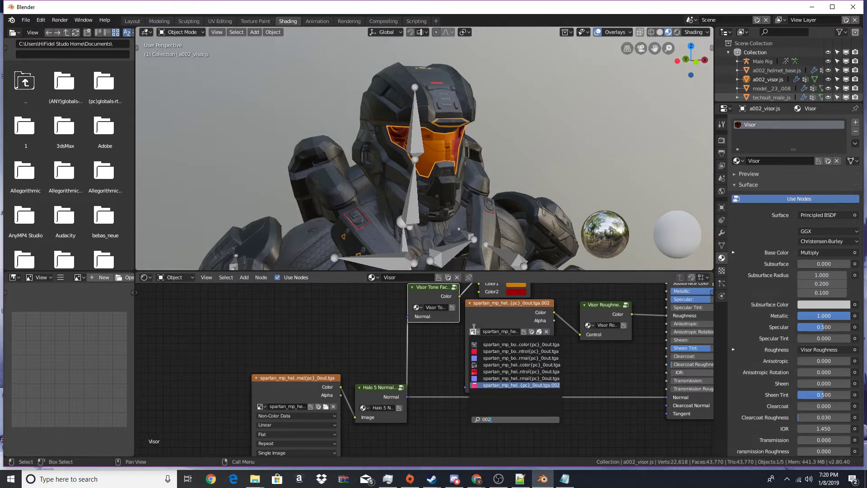
left_click(501, 373)
Replace the Visor material's normal texture with the spartan_mp_helmet 002 normal image.
scroll(377, 388, "down", 4)
middle_click_drag(369, 382, 462, 332)
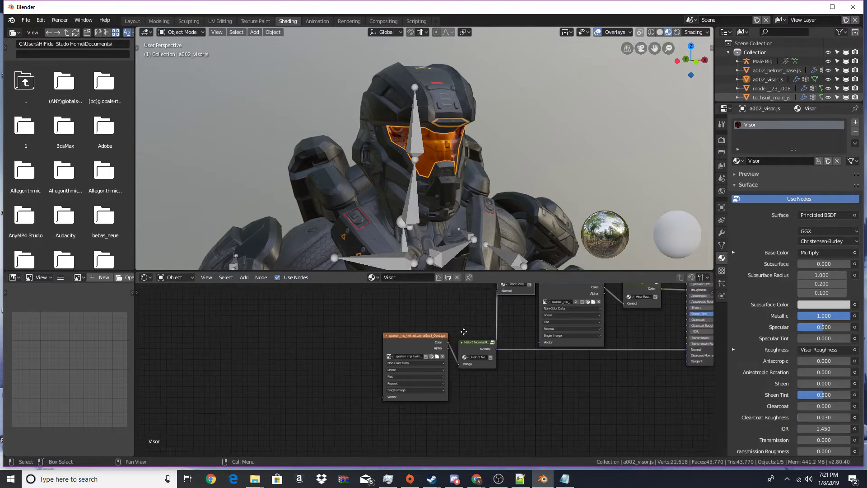
scroll(431, 354, "up", 4)
left_click(380, 350)
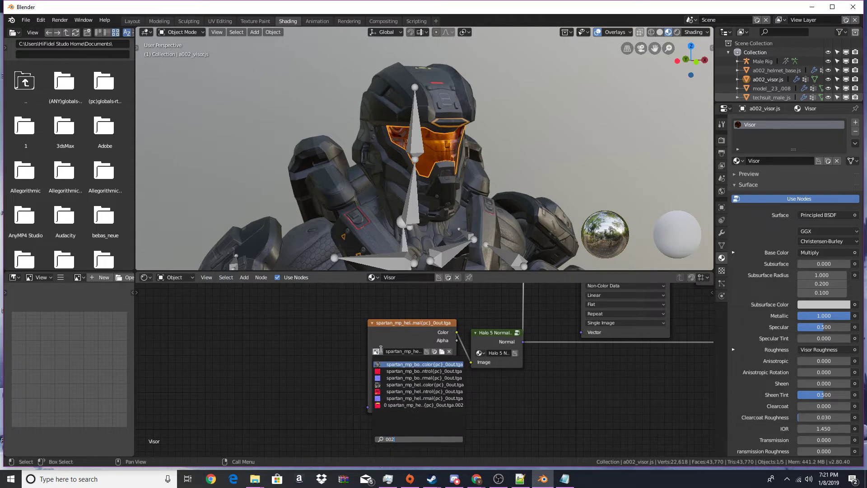
left_click(391, 398)
Examine the textured visor, helmet and upper-body armor in the 3D view from near and far.
scroll(483, 180, "down", 4)
scroll(483, 180, "up", 3)
middle_click_drag(483, 180, 479, 202)
scroll(483, 177, "down", 3)
scroll(501, 180, "down", 2)
scroll(478, 202, "up", 3)
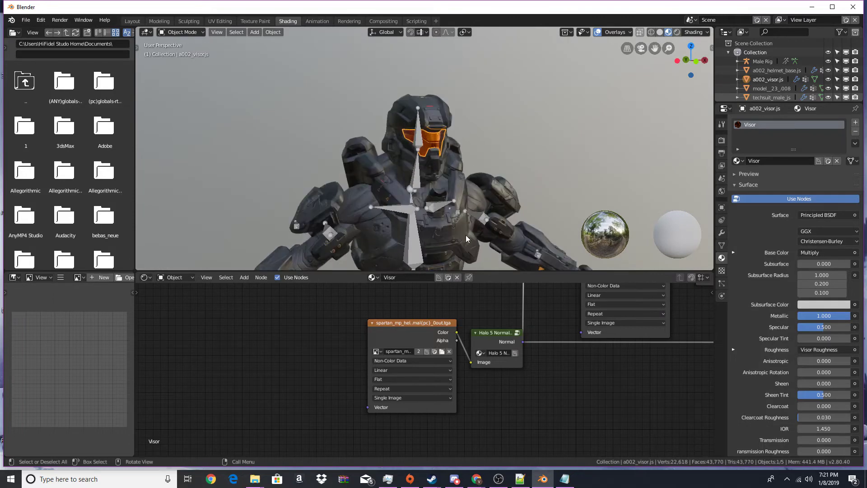
middle_click_drag(466, 240, 476, 193, "shift")
scroll(477, 112, "down", 3)
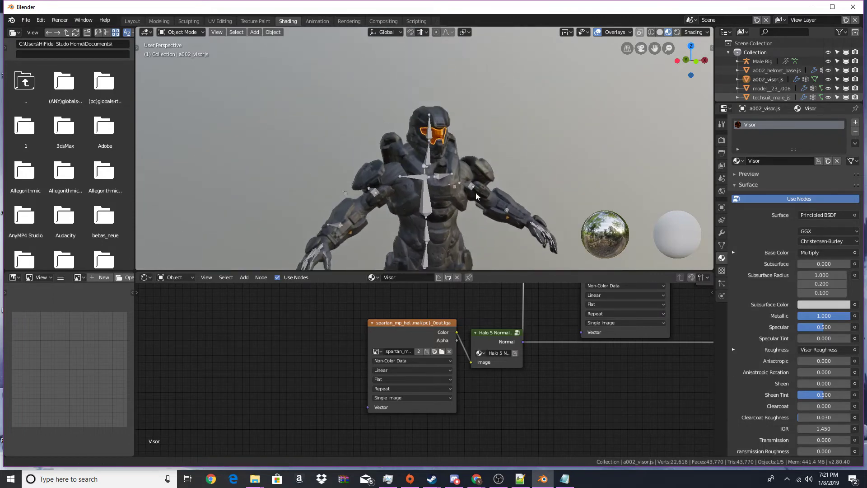
scroll(452, 107, "up", 3)
Set Color2 of one Multiply node in the Helmet material to green and copy that green to the other Multiply node's Color2.
left_click(449, 96)
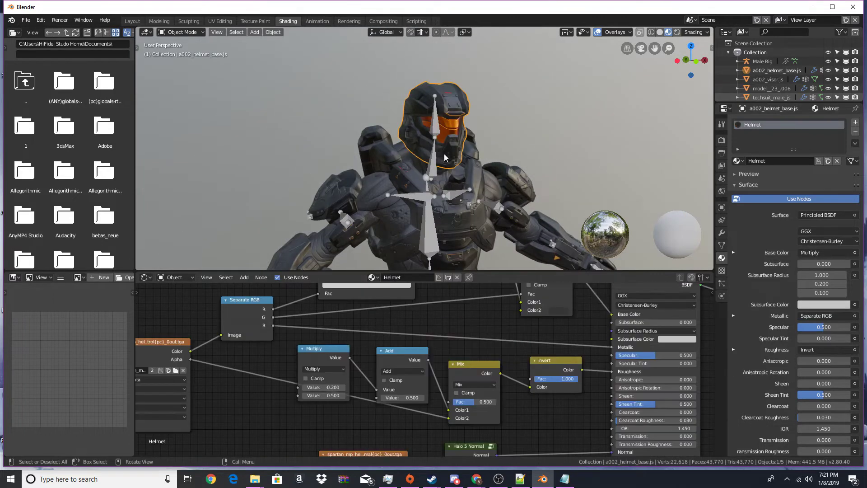
scroll(466, 346, "down", 6)
middle_click_drag(466, 347, 436, 397)
scroll(440, 333, "up", 6)
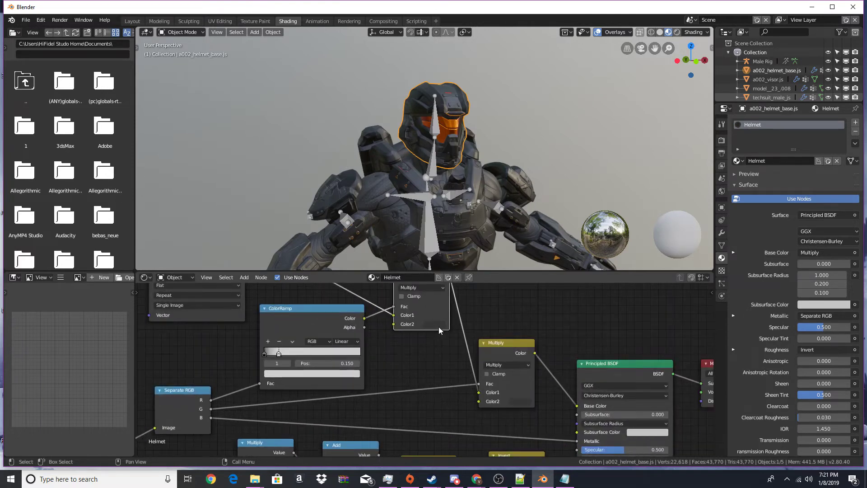
left_click(437, 324)
mouse_move(493, 256)
left_mouse_down()
mouse_move(493, 217)
mouse_move(493, 234)
mouse_move(433, 226)
left_mouse_up()
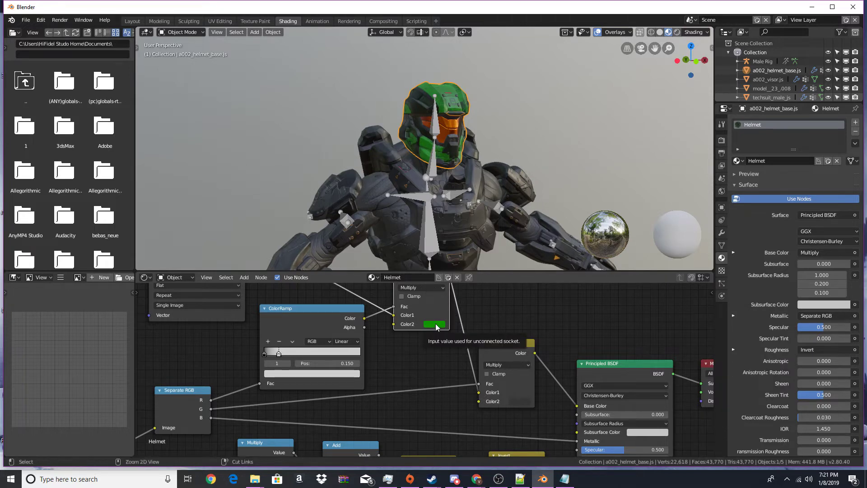
key("ctrl+v")
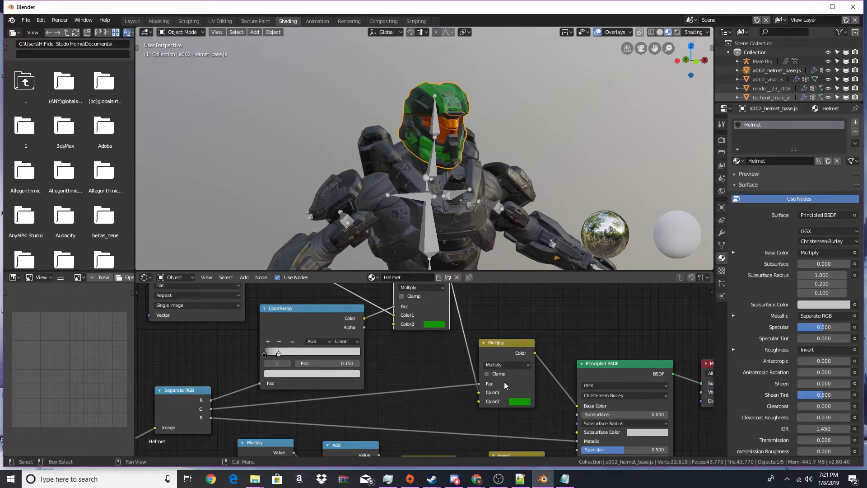
Paste the same green into Color2 of both Multiply nodes in the Armor and Male Techsuit materials.
left_click(470, 220)
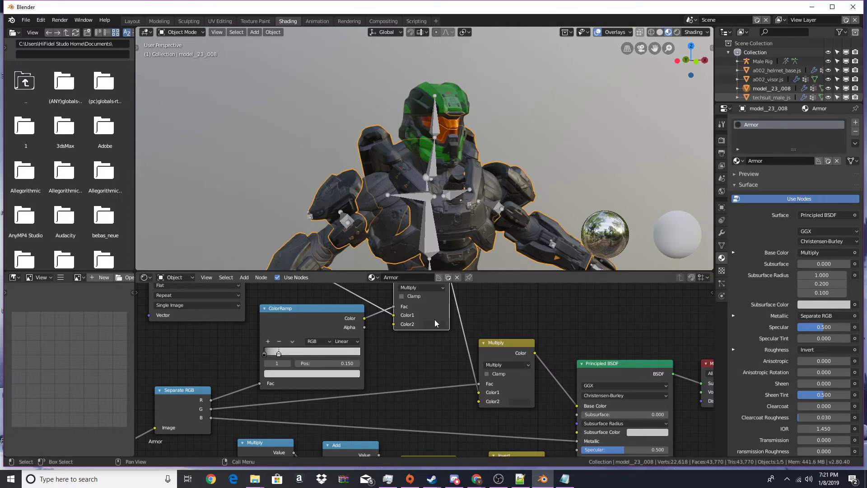
key("ctrl+v")
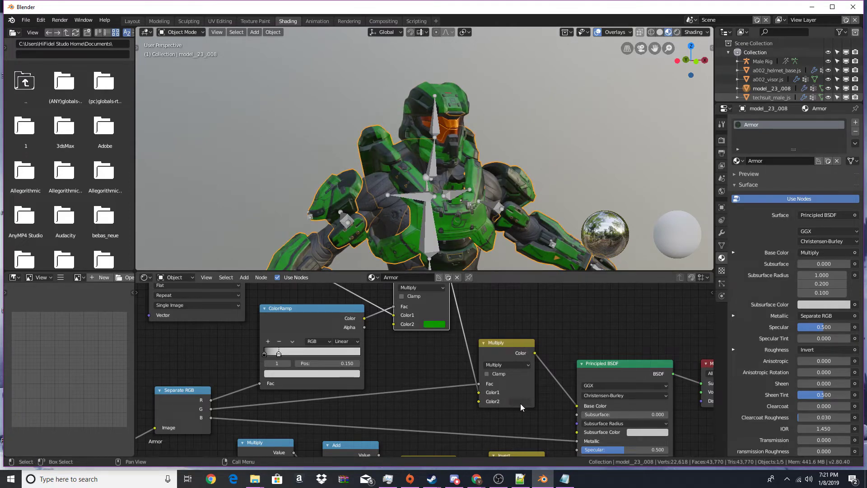
left_click(387, 221)
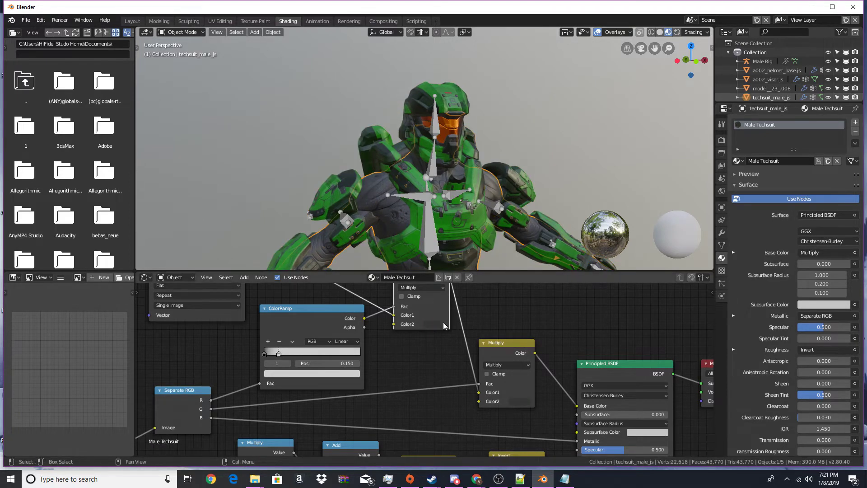
key("ctrl+v")
key("ctrl+v")
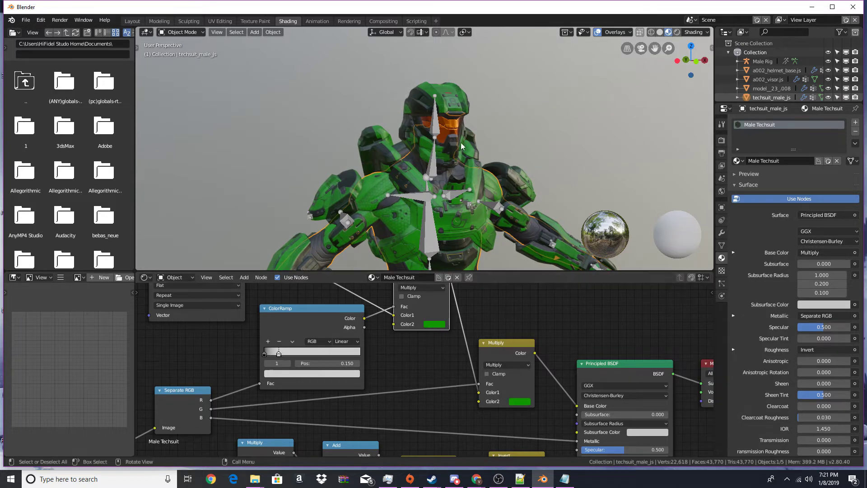
Select the visor and hide the viewport overlays for an unobstructed view of the helmet.
left_click(453, 134)
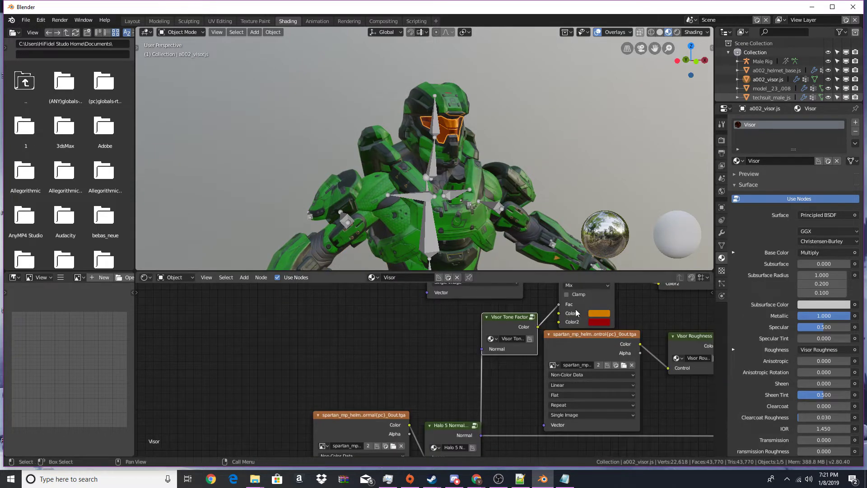
scroll(492, 358, "up", 3)
middle_click_drag(465, 369, 440, 369)
scroll(438, 368, "up", 4)
scroll(479, 109, "up", 10)
scroll(522, 116, "down", 4)
scroll(522, 115, "down", 6)
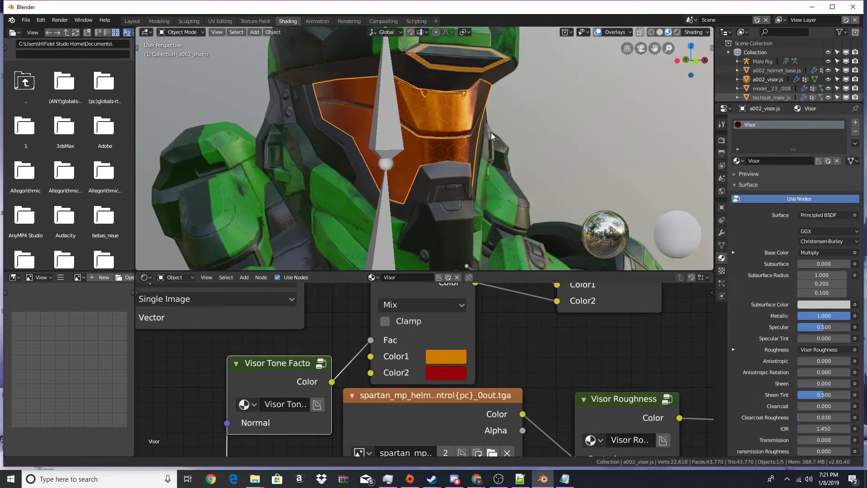
left_click(597, 32)
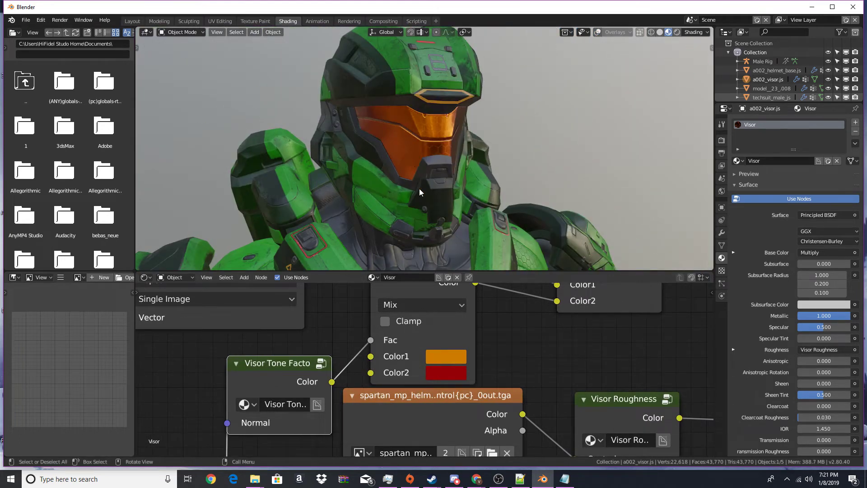
Set the Visor material's Mix node Color1 to bright green and Color2 to dark red (R 0.282, G 0.003, B 0).
left_click(441, 352)
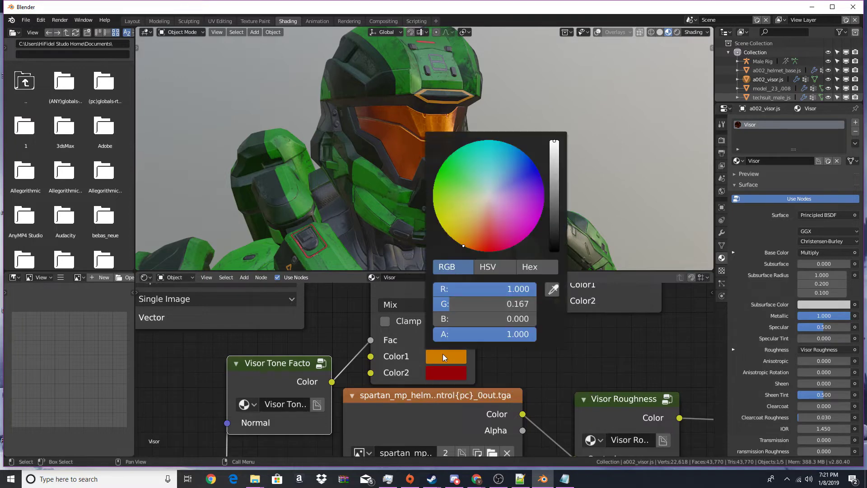
left_click_drag(456, 175, 441, 167)
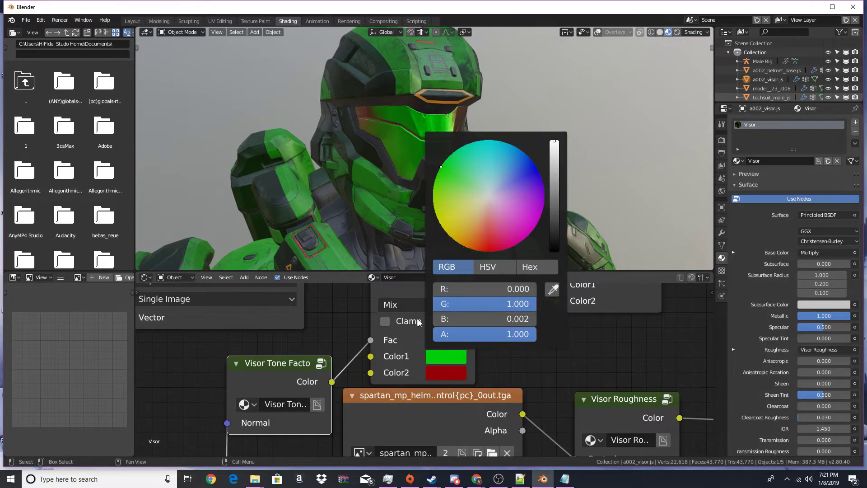
left_click(458, 377)
left_click(524, 181)
mouse_move(523, 181)
left_mouse_down()
mouse_move(543, 216)
mouse_move(522, 256)
mouse_move(490, 268)
mouse_move(462, 261)
mouse_move(484, 267)
left_mouse_up()
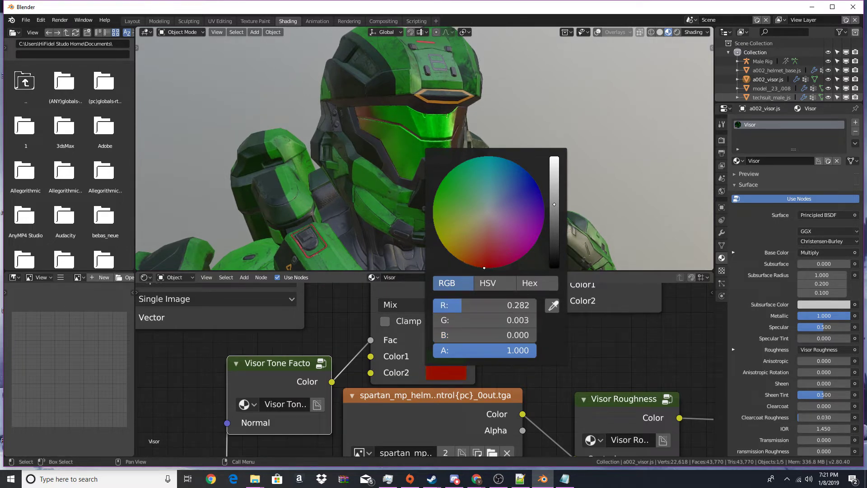
scroll(341, 160, "down", 4)
mouse_move(341, 160)
middle_mouse_down()
mouse_move(310, 153)
mouse_move(331, 160)
middle_mouse_up()
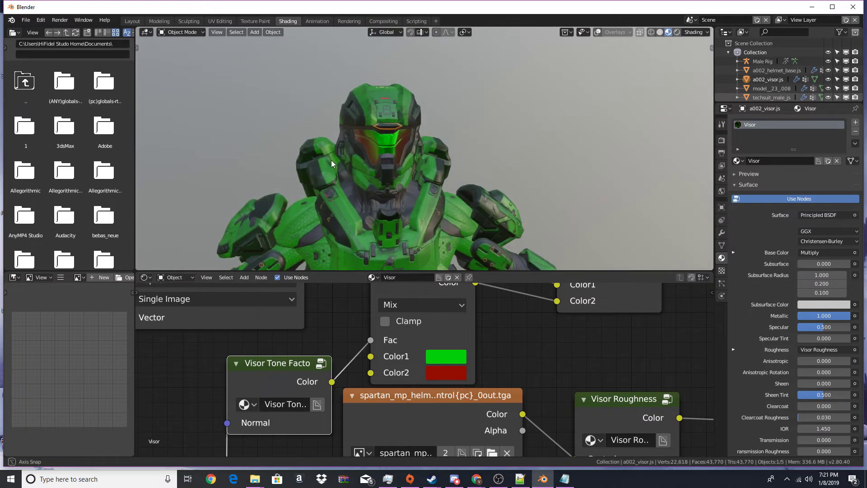
scroll(331, 159, "up", 5)
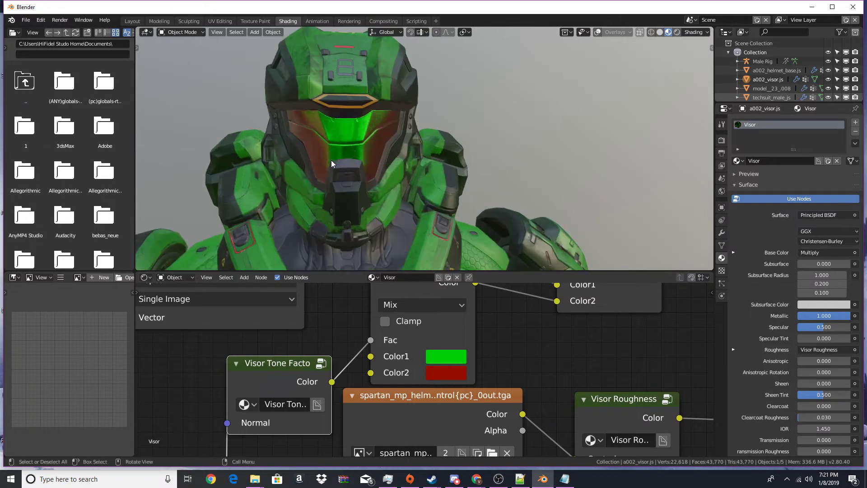
Try a yellow-green Color1 (R 0.395, G 1, B 0) on the Visor material's Mix node.
left_click(437, 355)
mouse_move(440, 195)
left_mouse_down()
mouse_move(465, 245)
mouse_move(433, 195)
mouse_move(434, 205)
left_mouse_up()
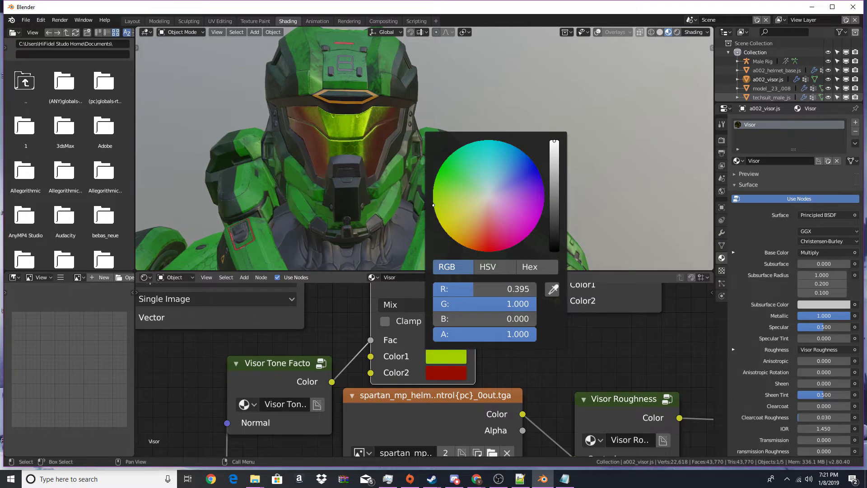
scroll(282, 184, "down", 5)
middle_click_drag(282, 184, 296, 172)
scroll(311, 172, "up", 6)
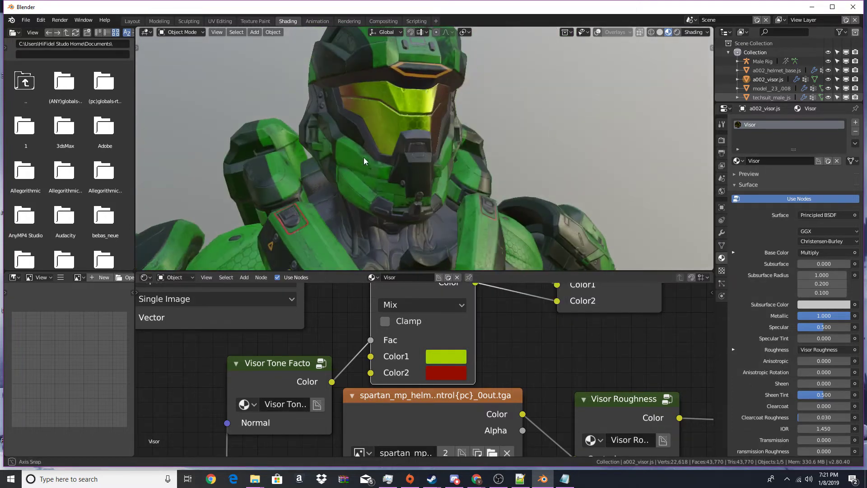
Try a black Color1 on the Visor material's Mix node and check the reflection.
left_click(451, 359)
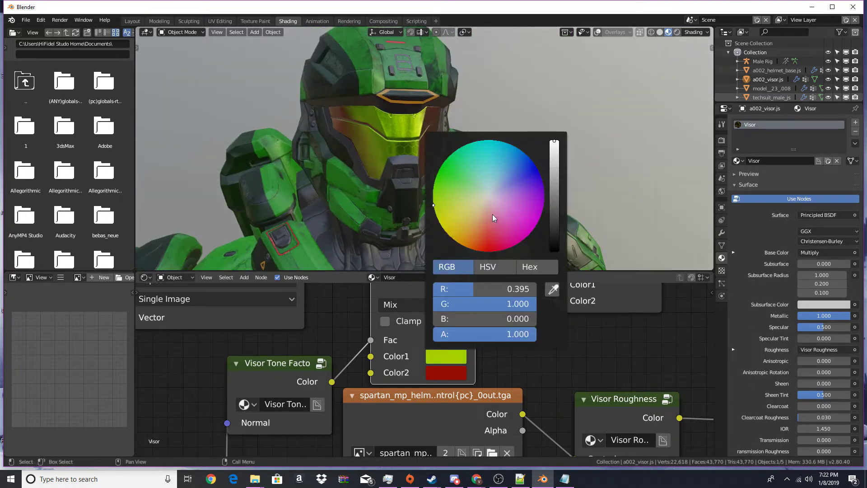
left_click_drag(548, 230, 551, 254)
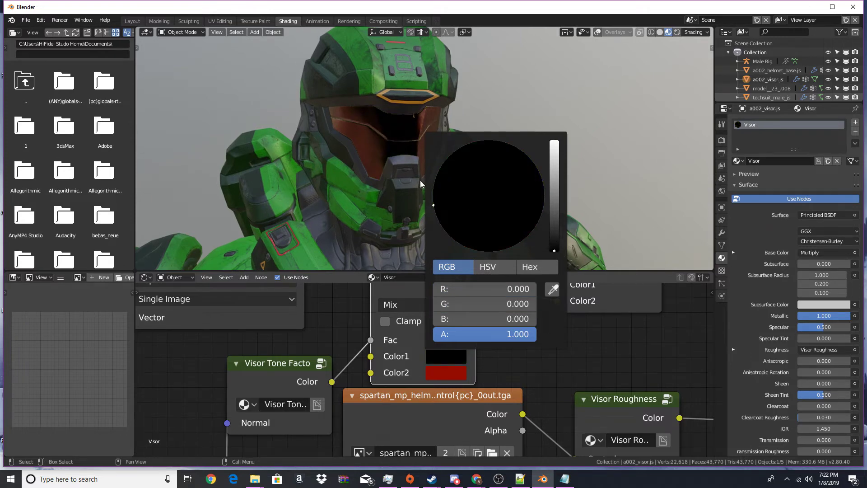
middle_click_drag(449, 192, 468, 182)
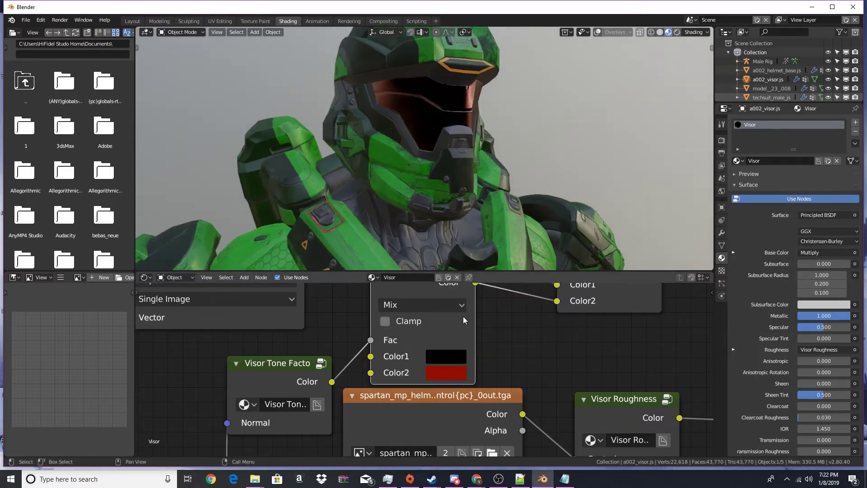
Set the Visor material's Mix node Color1 to dark gray with R, G and B at 0.040.
left_click(453, 353)
left_click(553, 237)
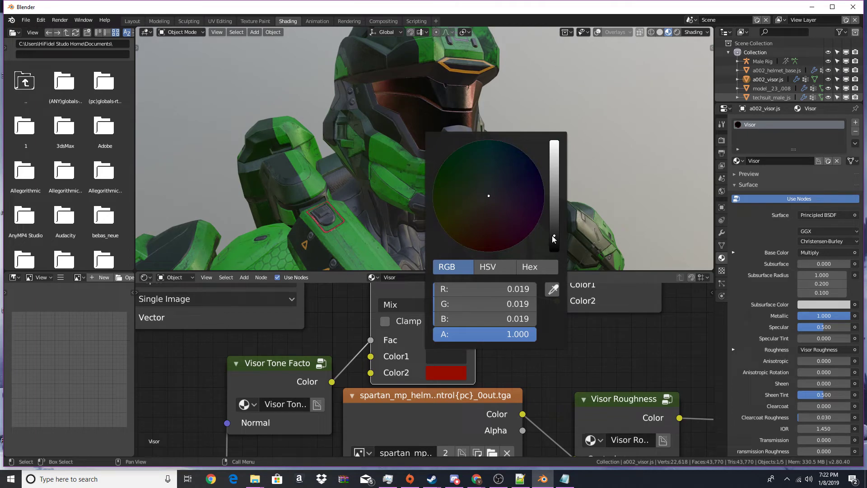
left_click(552, 226)
scroll(432, 225, "down", 6)
scroll(432, 226, "up", 6)
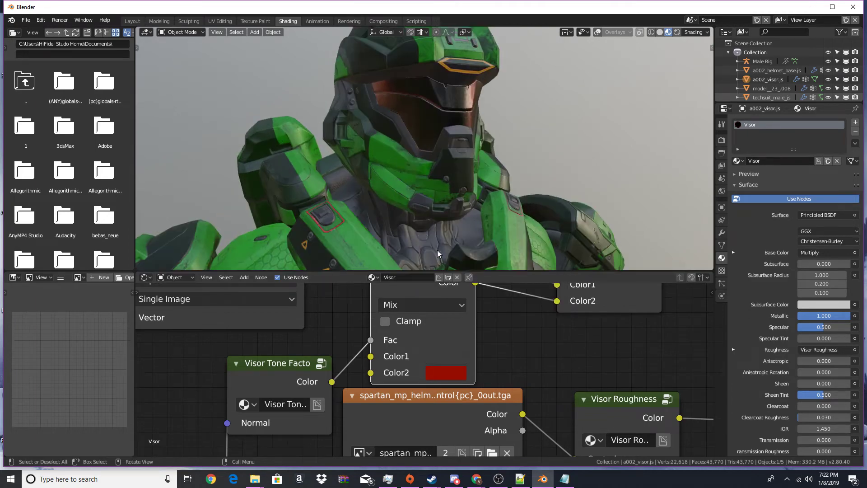
Check the hex value of Color1 on the Visor material's Mix node.
left_click(447, 359)
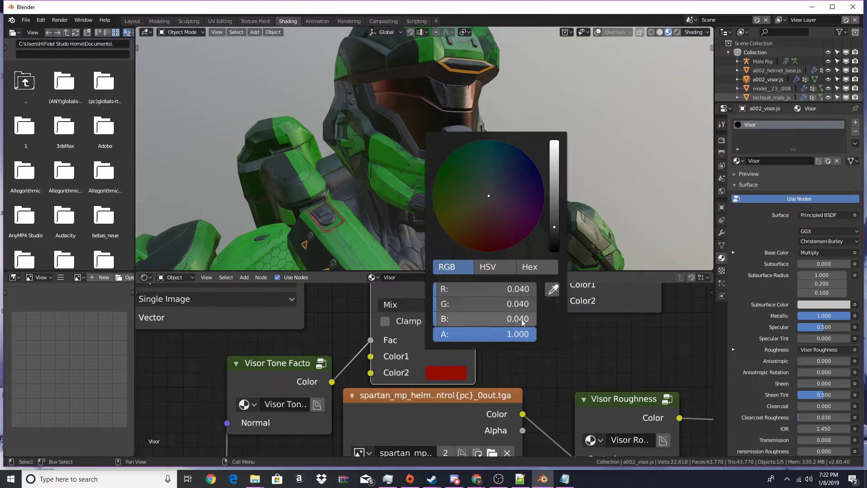
left_click(531, 268)
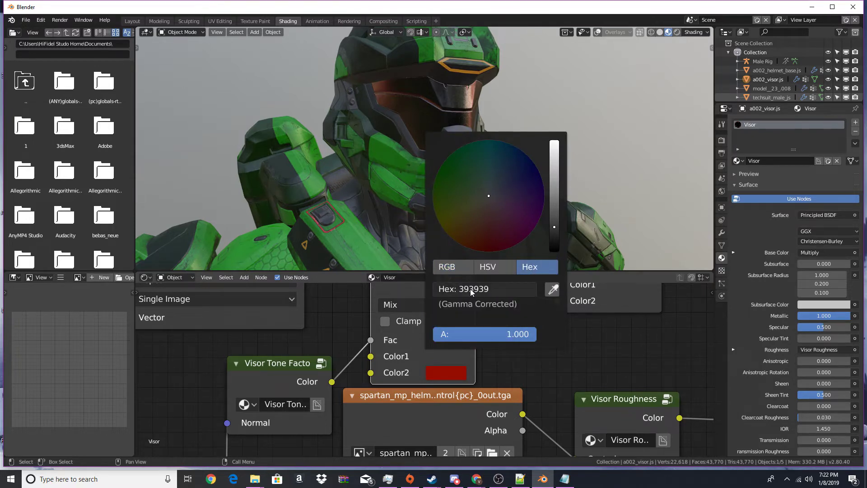
left_click(463, 271)
Set the Visor Mix node's Color2 to dark gold (R 0.282, G 0.191, B 0) and check the visor from several distances.
left_click(434, 374)
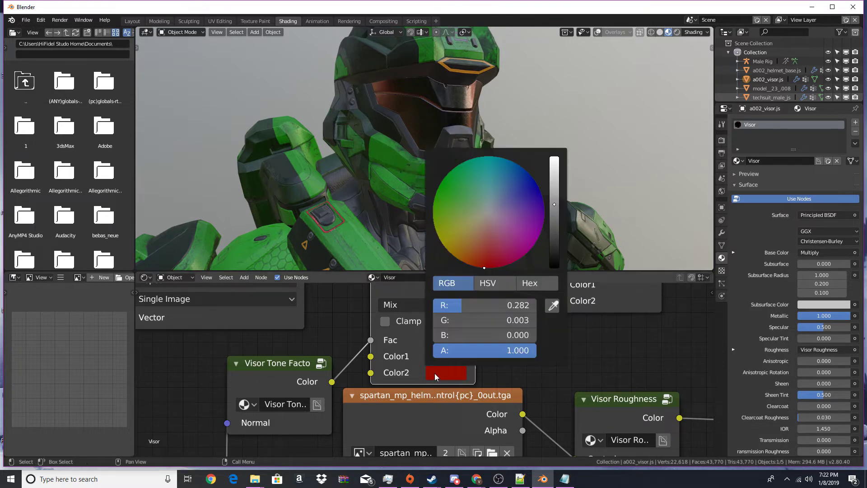
left_click_drag(473, 227, 446, 247)
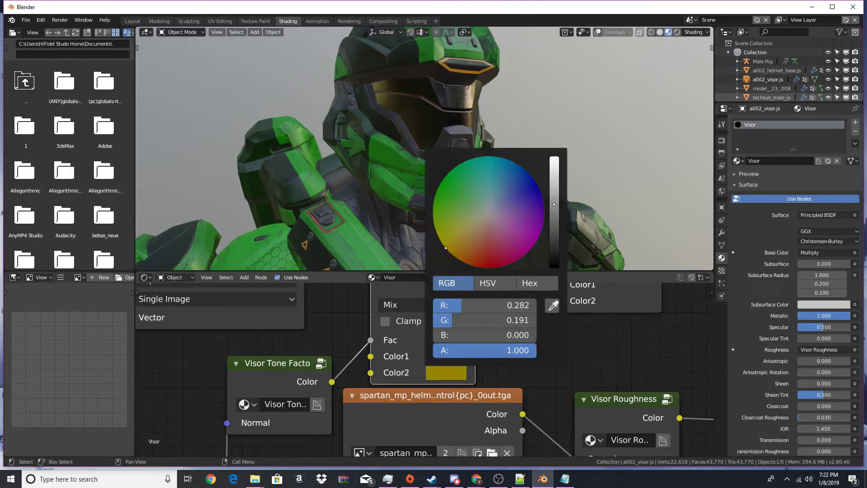
scroll(424, 235, "down", 4)
mouse_move(424, 235)
middle_mouse_down()
mouse_move(402, 231)
mouse_move(409, 224)
mouse_move(437, 236)
middle_mouse_up()
scroll(405, 232, "up", 1)
scroll(404, 228, "down", 3)
scroll(435, 236, "down", 3)
scroll(435, 235, "up", 3)
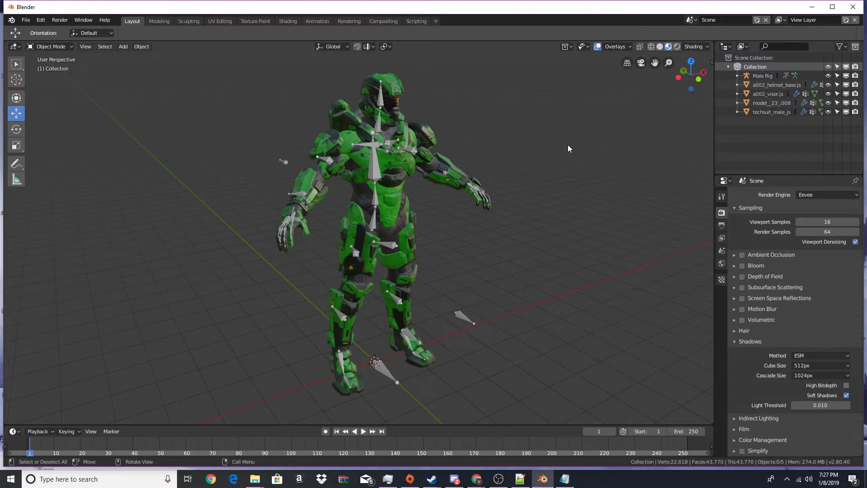
Display the viewport in solid shading and put the Male Rig armature in Pose Mode.
left_click(660, 49)
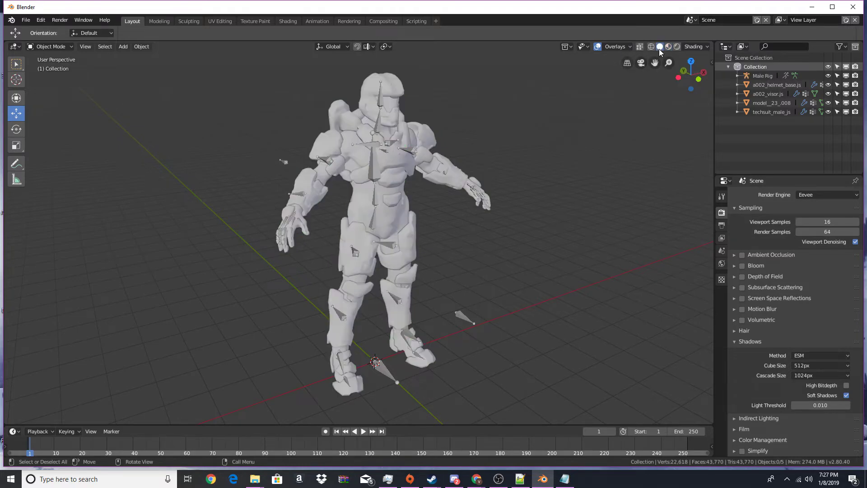
left_click(460, 318)
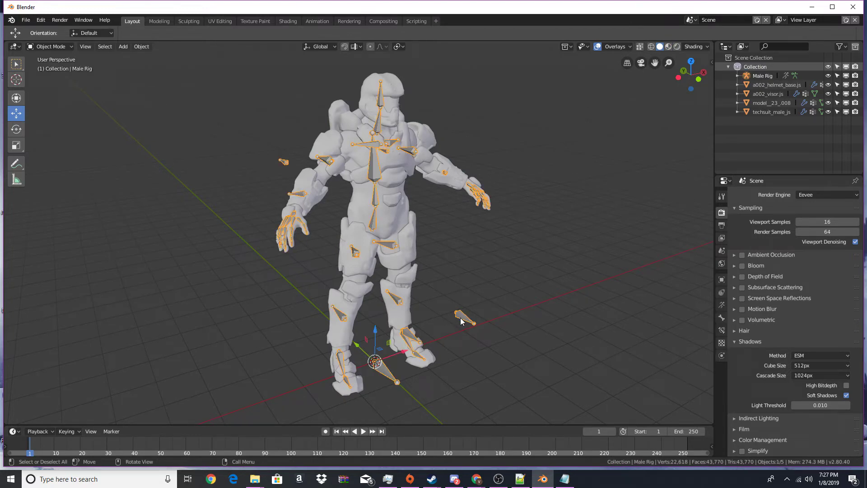
key("ctrl+Tab")
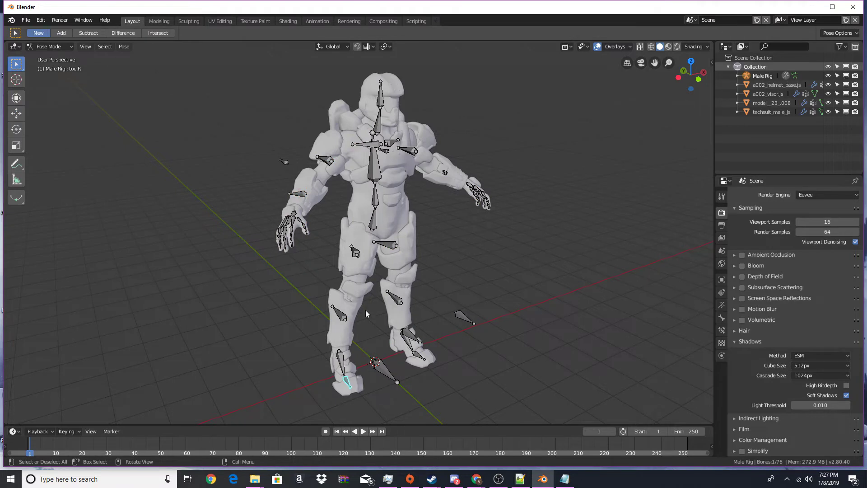
Enable automatic keyframing and insert a LocRotScale keyframe for all the rig's bones at frame 1.
left_click(326, 432)
key("a")
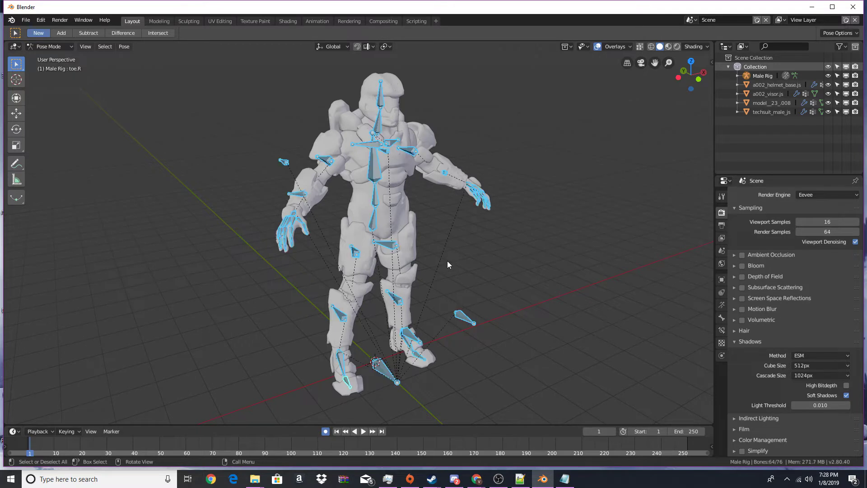
key("i")
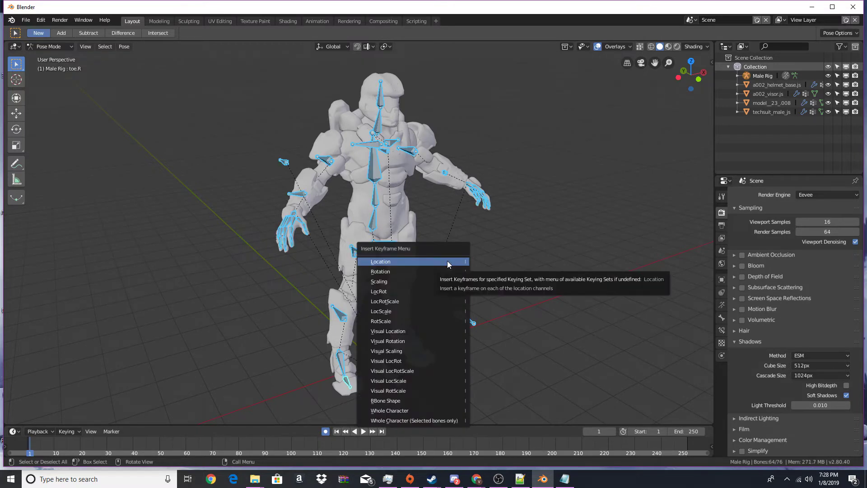
left_click(421, 300)
Activate the Move tool and shift the Right Leg Move bone inward along X to narrow the stance.
middle_click_drag(420, 303, 351, 313)
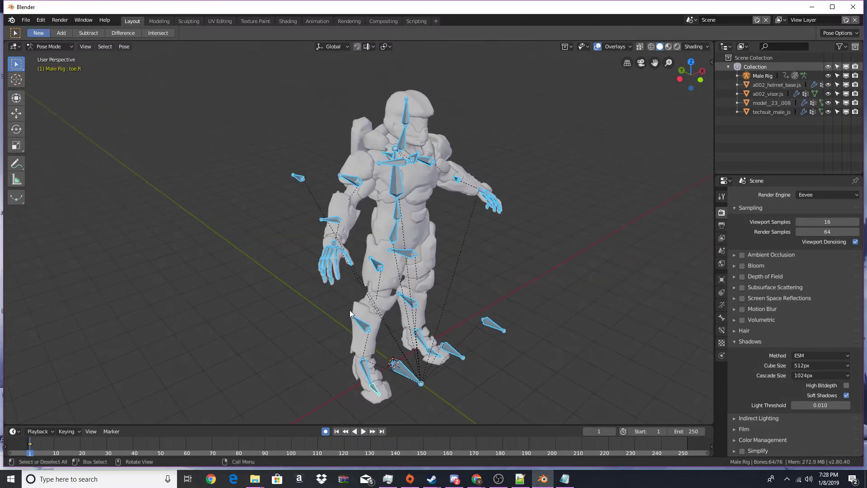
left_click(394, 234)
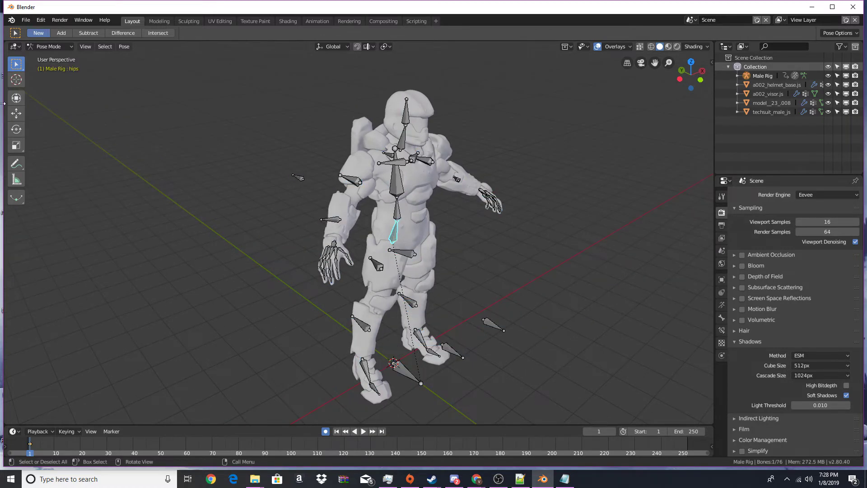
left_click(16, 113)
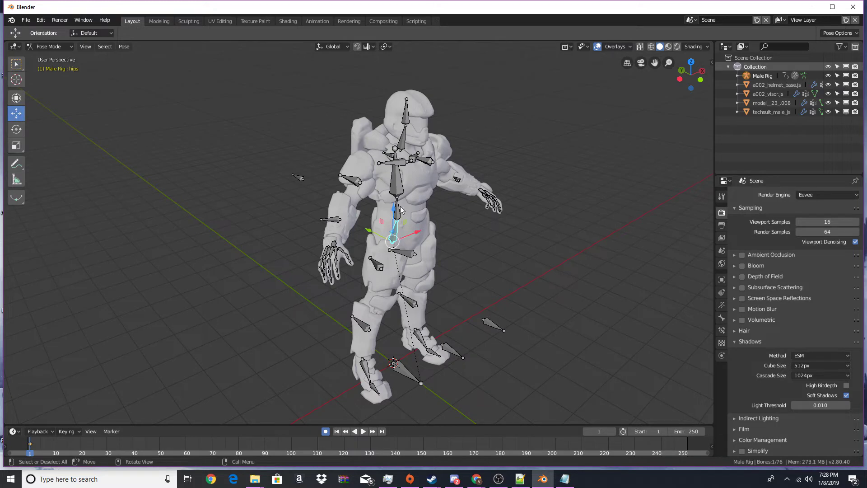
middle_click_drag(429, 263, 434, 260)
left_click(373, 382)
middle_click_drag(372, 381, 348, 350)
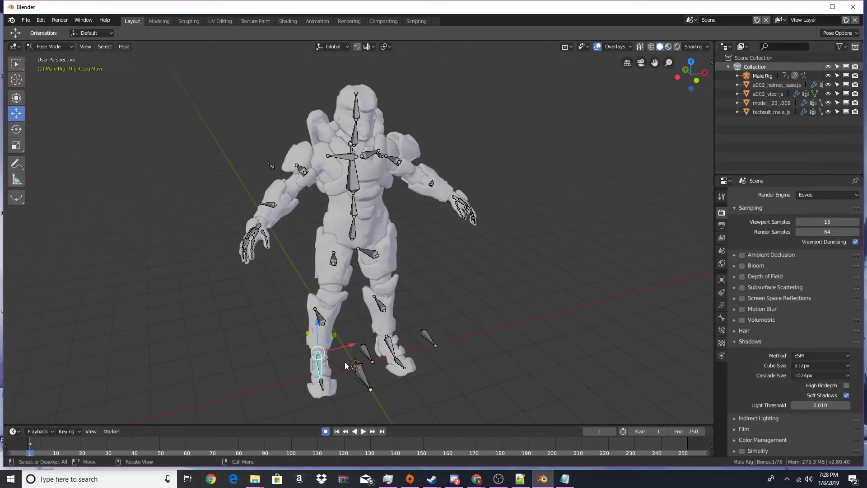
left_click_drag(348, 348, 390, 345)
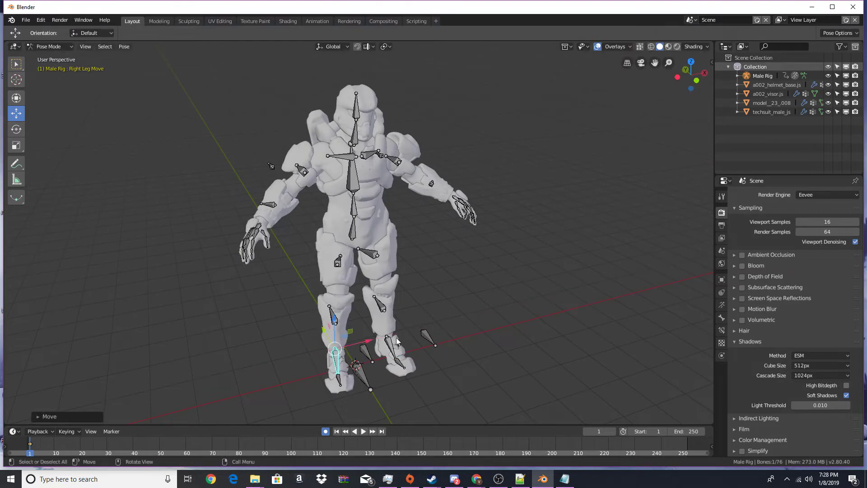
Move the Left Leg Move bone about 0.31 m inward along X.
left_click(393, 345)
key("g")
key("x")
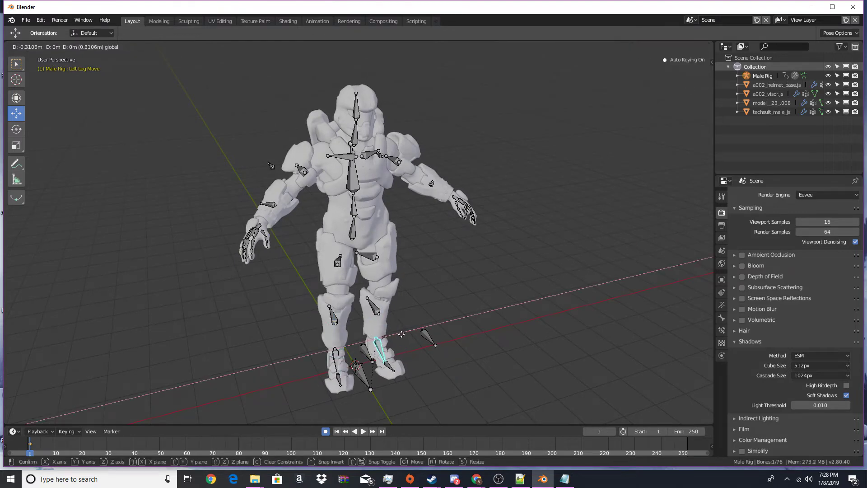
left_click(402, 334)
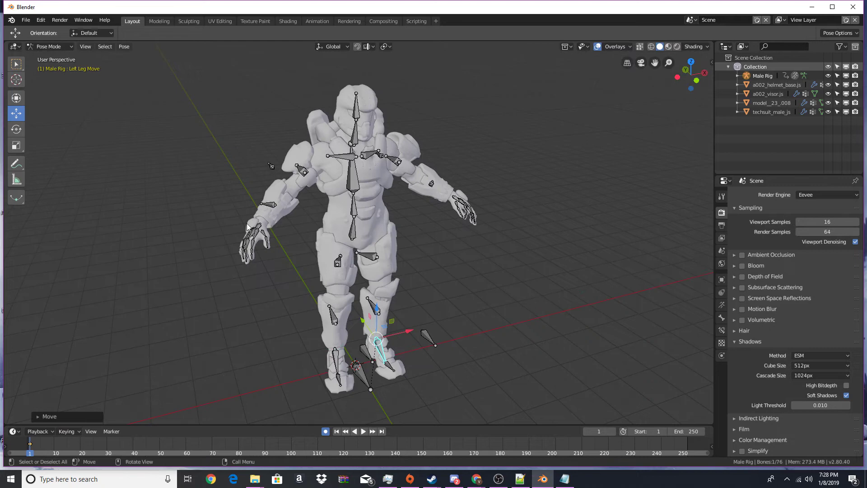
Lower the Right Arm Move bone toward the body and rotate it so the hand hangs down naturally.
left_click(261, 225)
scroll(261, 225, "up", 4)
key("g")
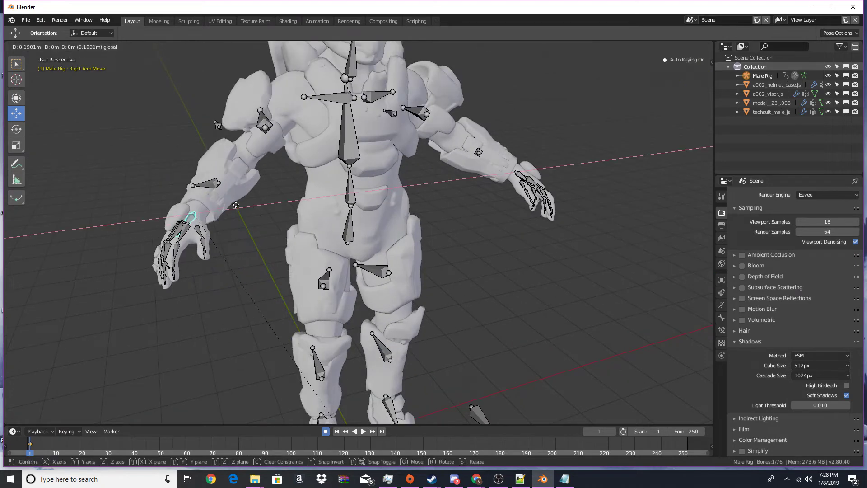
left_click_drag(260, 198, 242, 231)
key("r")
left_click(322, 189)
key("r")
key("r")
left_click(325, 257)
key("r")
left_click(329, 241)
Refine the Right Arm Move bone's position and rotation so the arm rests beside the right thigh.
middle_click_drag(329, 242, 418, 214)
left_click_drag(560, 166, 528, 173)
middle_click_drag(528, 173, 440, 187)
key("r")
left_click(442, 216)
left_click_drag(256, 226, 268, 227)
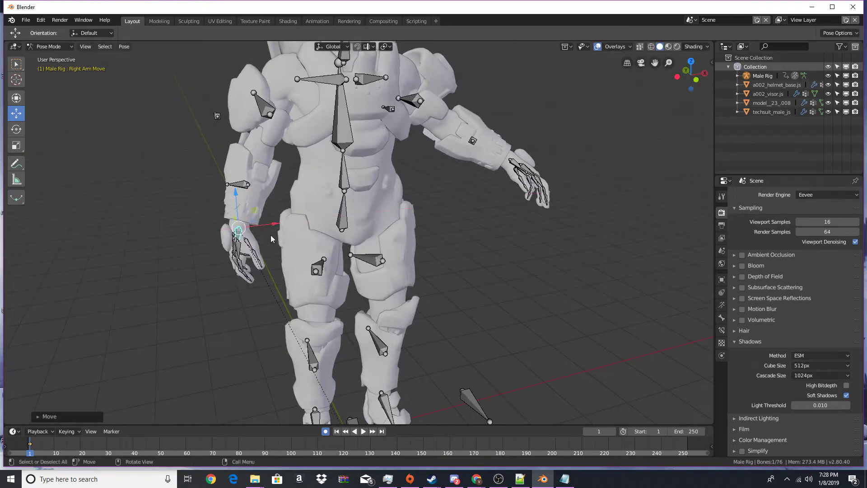
Copy the right arm's pose, paste it mirrored onto the left arm, and check the upper body.
key("ctrl+c")
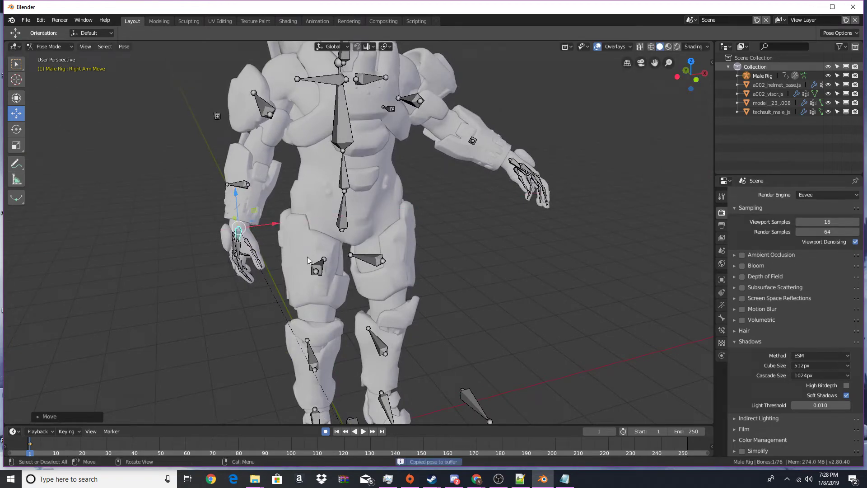
key("ctrl+shift+v")
middle_click_drag(439, 247, 410, 248)
middle_click_drag(355, 90, 361, 141, "shift")
scroll(362, 141, "up", 2)
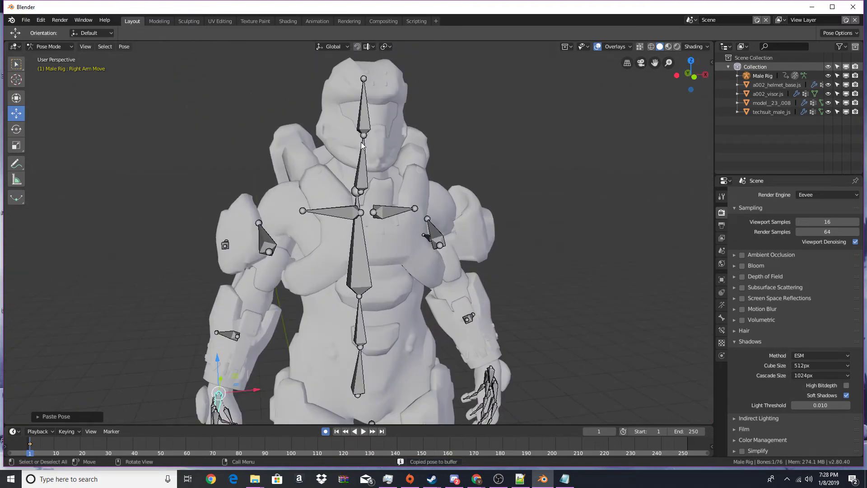
scroll(362, 144, "down", 4)
middle_click_drag(385, 243, 367, 199, "shift")
Go to frame 30 and raise the Right Arm Move bone in front of the torso, rotating the hand to point forward.
key("space")
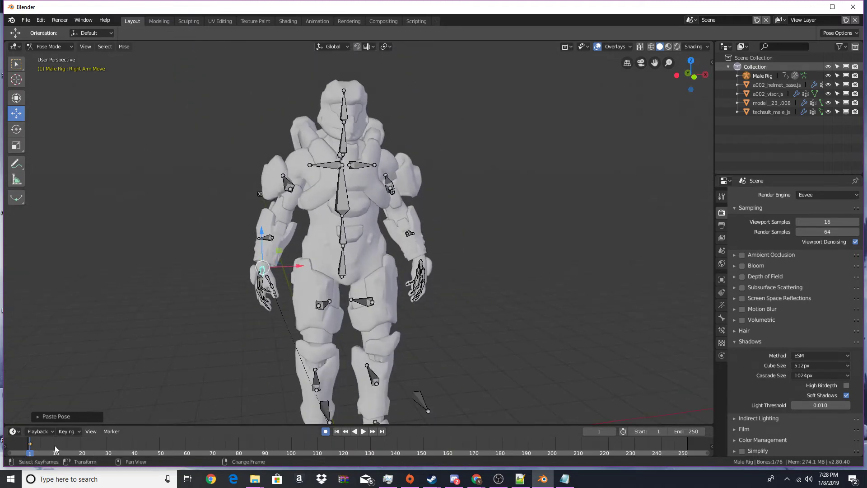
right_click_drag(77, 453, 106, 453)
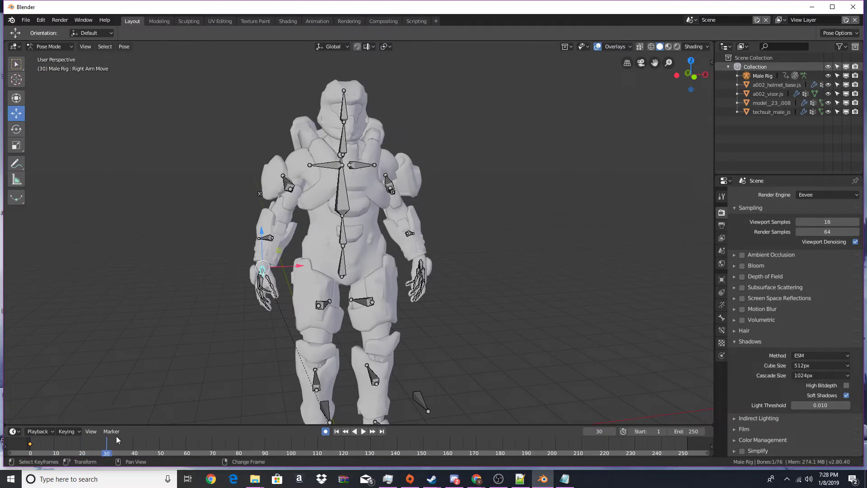
middle_click_drag(291, 317, 316, 321)
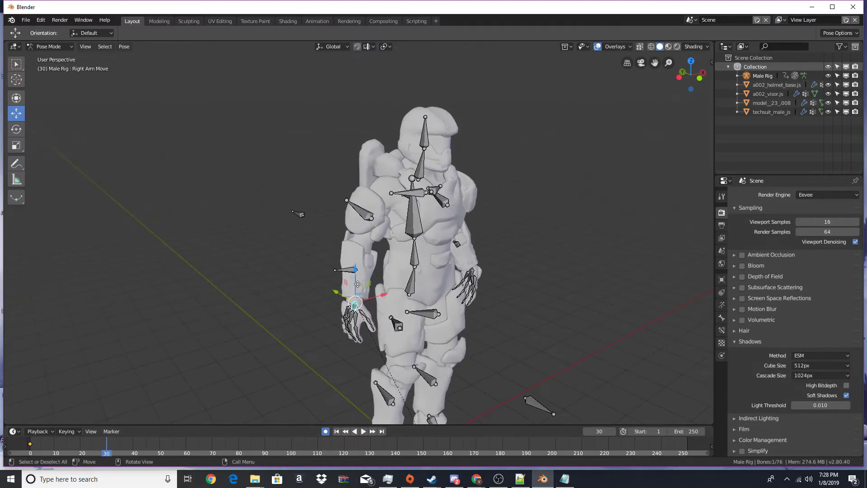
left_click_drag(357, 283, 385, 238)
key("r")
left_click(464, 310)
key("r")
key("r")
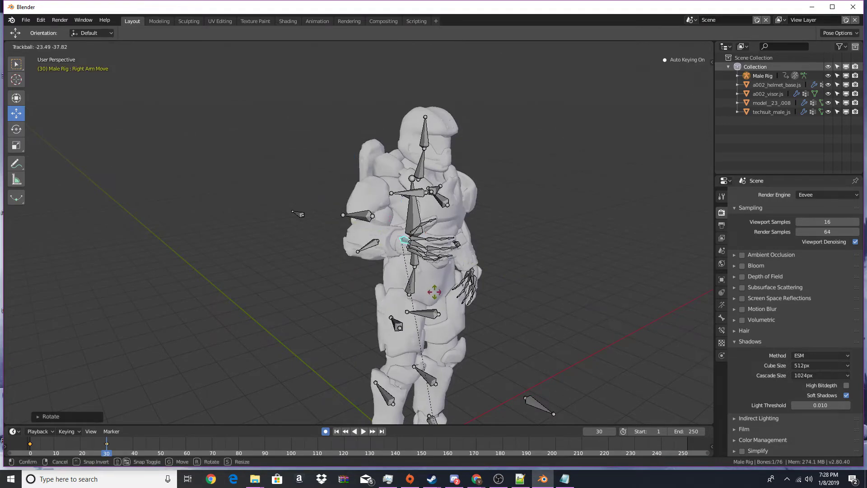
left_click(432, 275)
Select all middle, ring and pinky finger bones of the right hand and curl them inward with a trackball rotation.
scroll(542, 263, "up", 1)
middle_click_drag(551, 266, 486, 252, "shift")
scroll(484, 256, "up", 2)
left_click(510, 254)
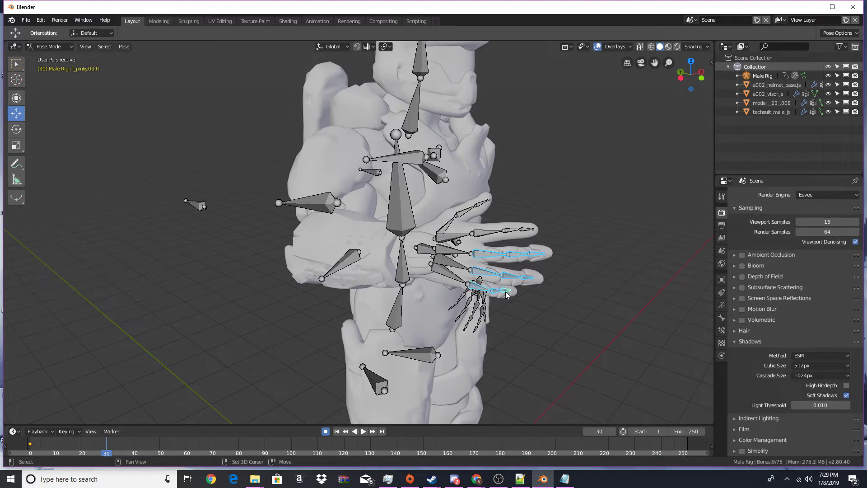
key("r")
key("r")
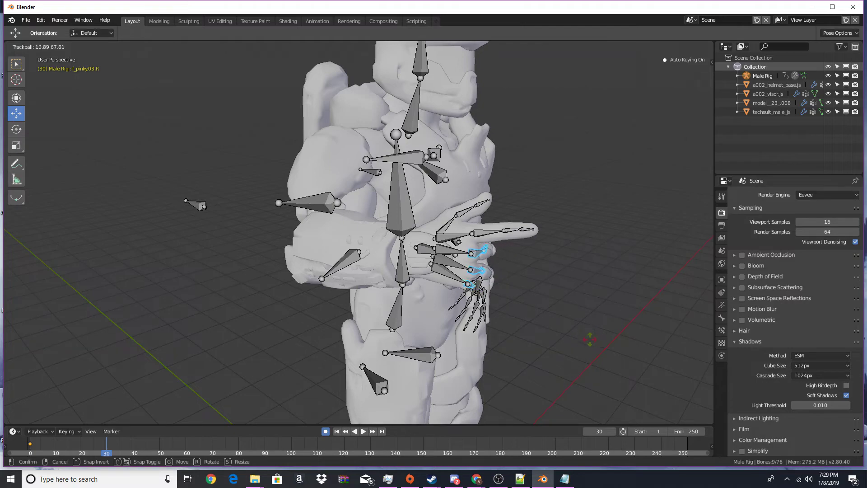
left_click(595, 339)
Adjust the curl of the right hand's second middle, ring and pinky finger bones with a trackball rotation.
middle_click_drag(564, 323, 387, 275)
scroll(387, 274, "up", 2)
left_click(288, 215)
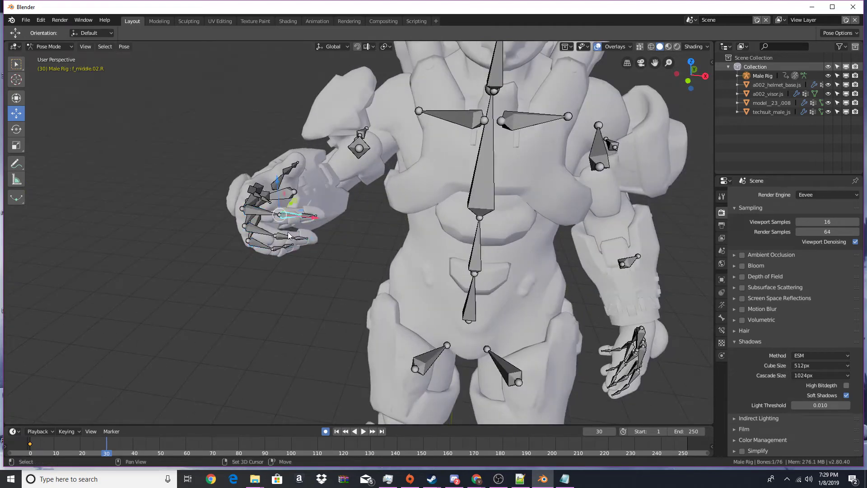
left_click(284, 237, "shift")
left_click(277, 249, "shift")
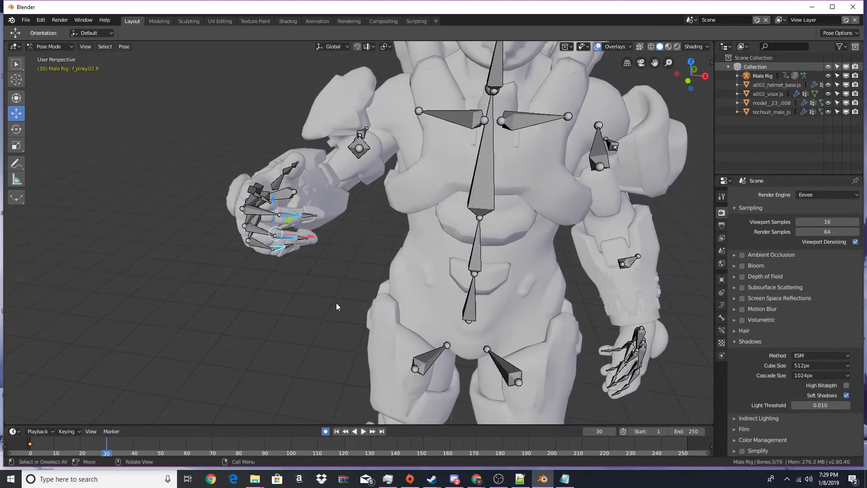
key("r")
key("r")
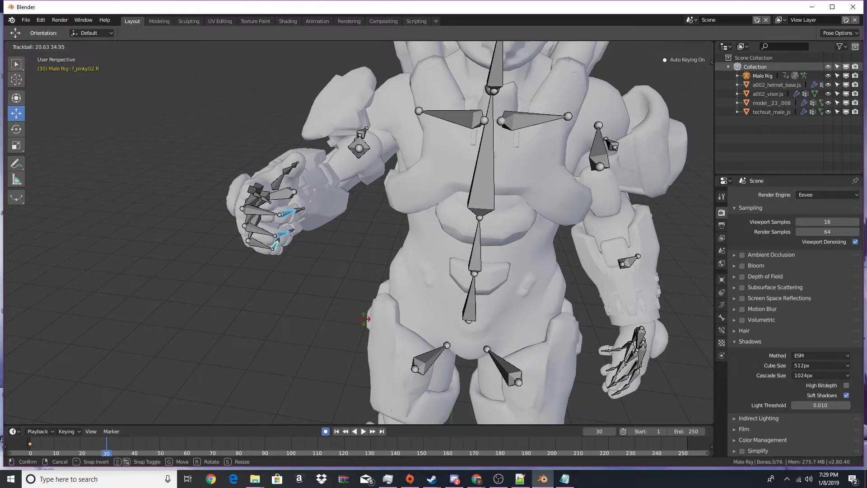
left_click(363, 315)
Rotate the right index finger's first and second bones slightly to refine the pointing pose.
middle_click_drag(362, 314, 397, 317)
middle_click_drag(601, 285, 527, 187, "shift")
left_click(540, 196)
key("r")
key("r")
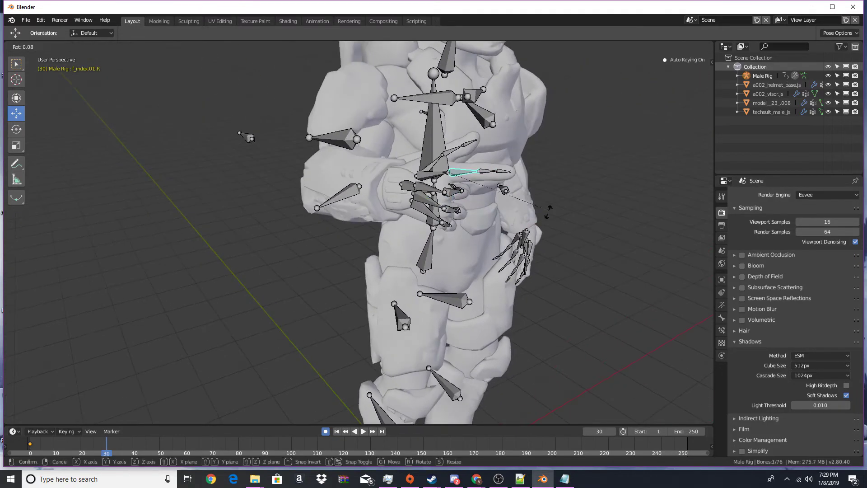
left_click(539, 219)
left_click(485, 173)
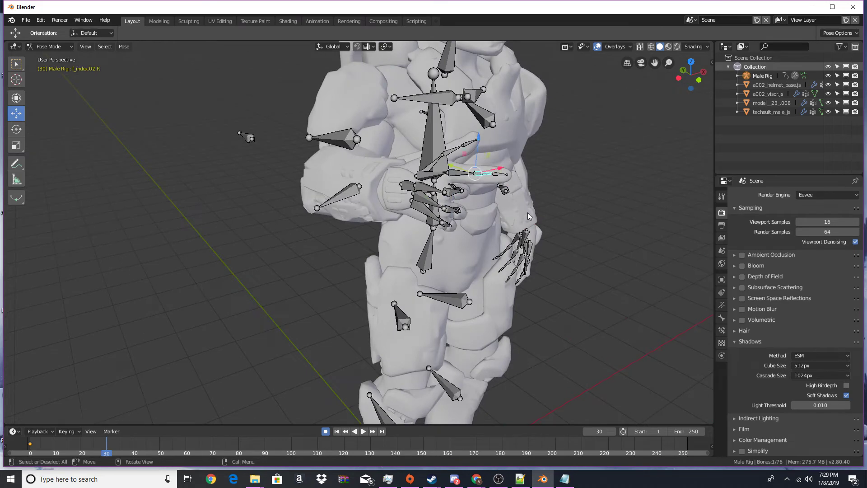
key("r")
key("r")
left_click(514, 216)
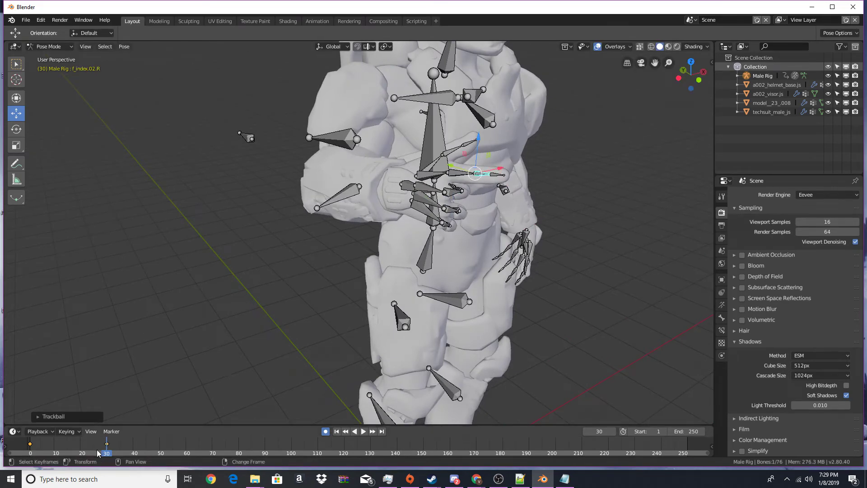
Play and scrub the arm-raising animation up to frame 30, and check the pose from the front.
key("space")
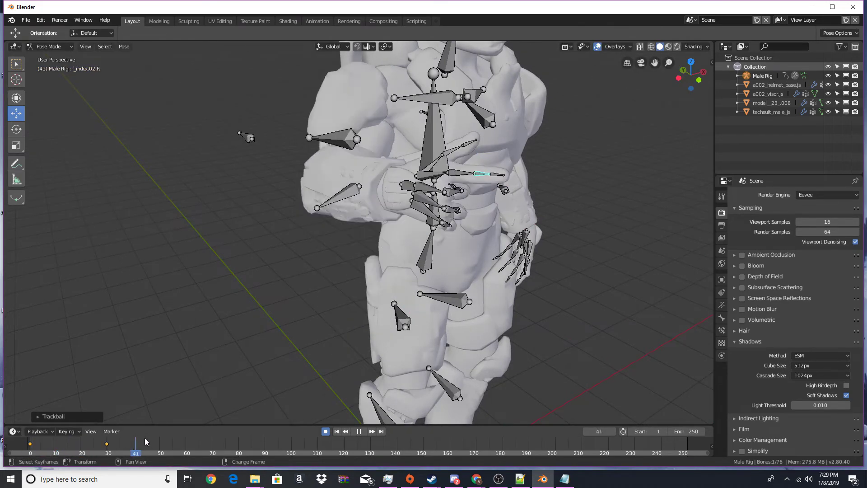
right_click_drag(59, 448, 107, 442)
middle_click_drag(363, 283, 324, 275)
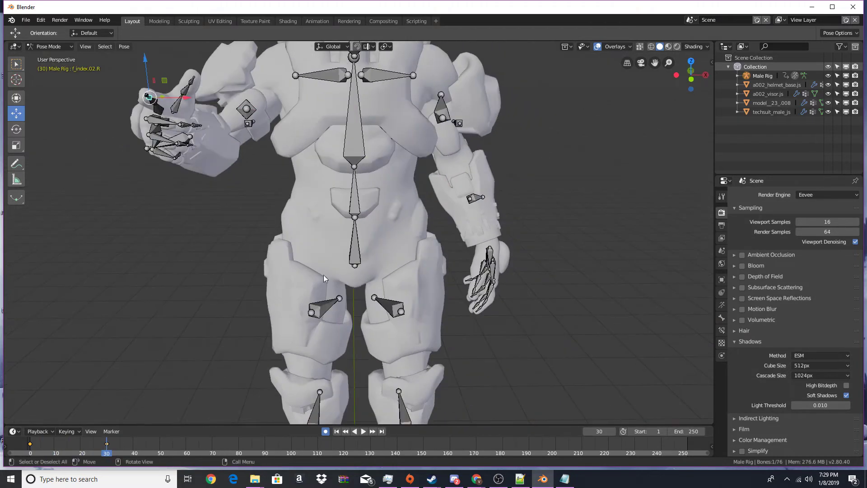
Move the hip bone slightly, and tilt the chest bone a little with a trackball rotation.
left_click(353, 265)
key("g")
left_click(356, 244)
middle_click_drag(397, 208, 417, 284, "shift")
left_click(380, 229)
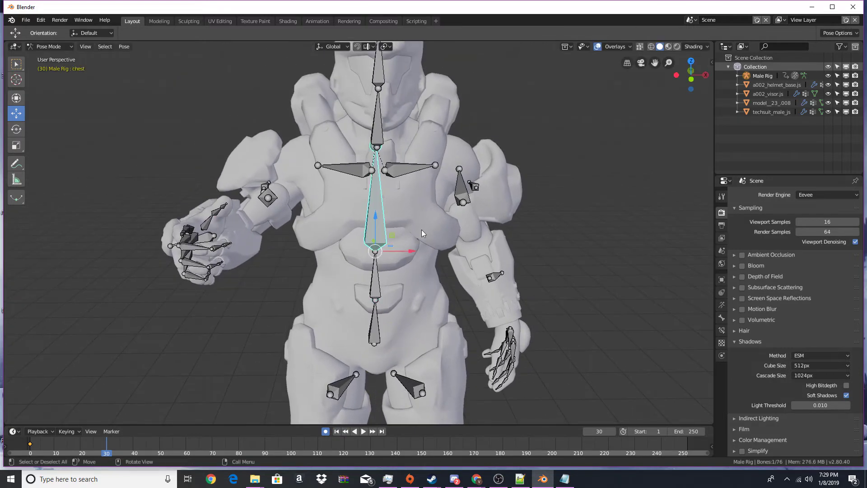
key("r")
key("r")
left_click(420, 237)
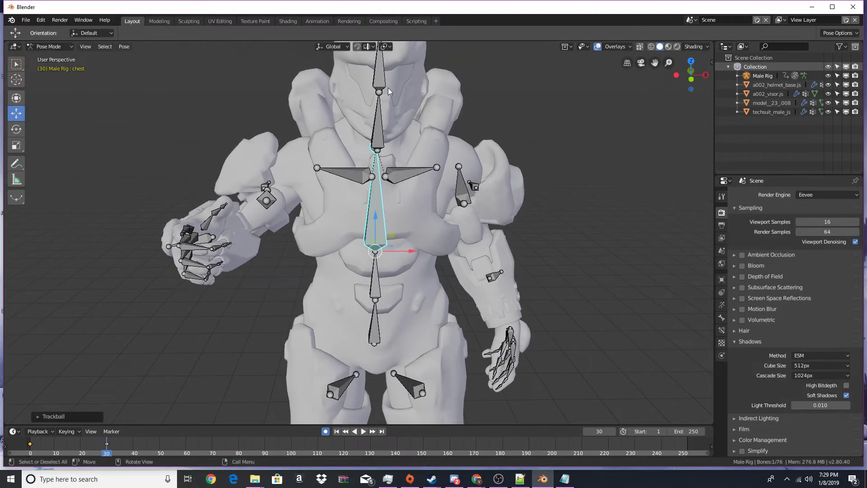
Turn the head bone slightly with a trackball rotation and move the left arm control inward, closer to the body.
left_click(381, 89)
key("r")
key("r")
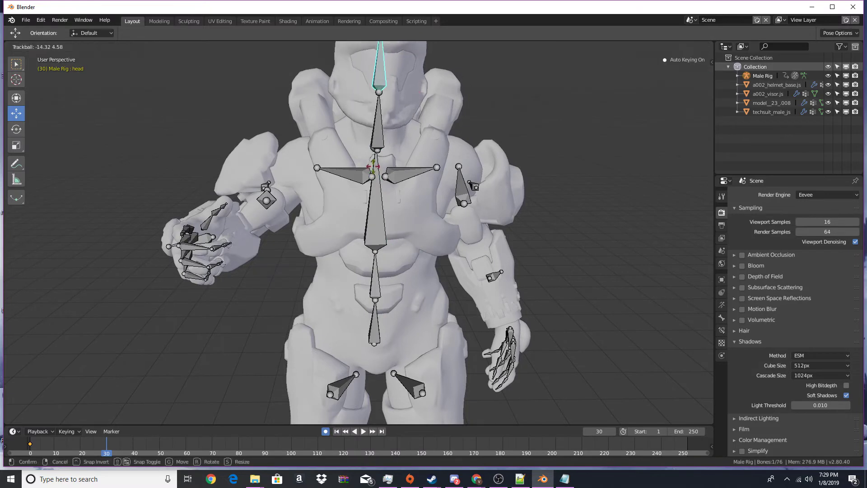
left_click(443, 308)
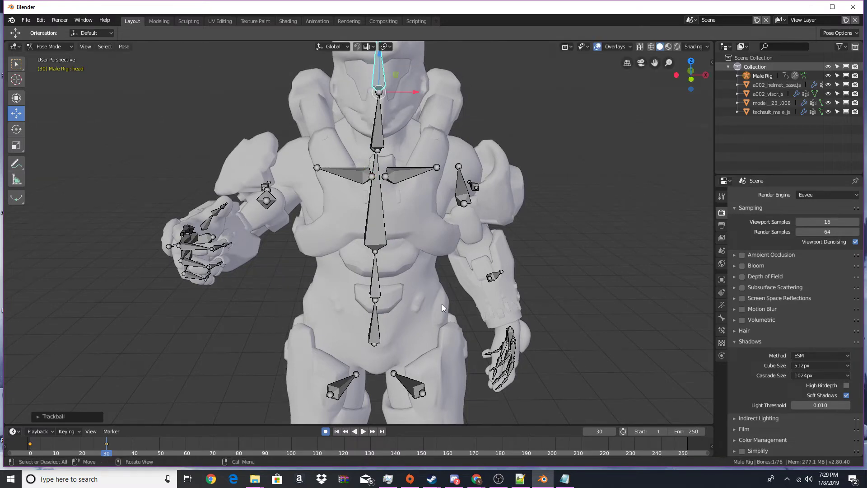
left_click(515, 332)
left_click_drag(539, 330, 506, 310)
Play and scrub the animation between its first keyframe and frame 30, checking the motion from several angles.
right_click(33, 444)
key("space")
right_click_drag(33, 445, 106, 440)
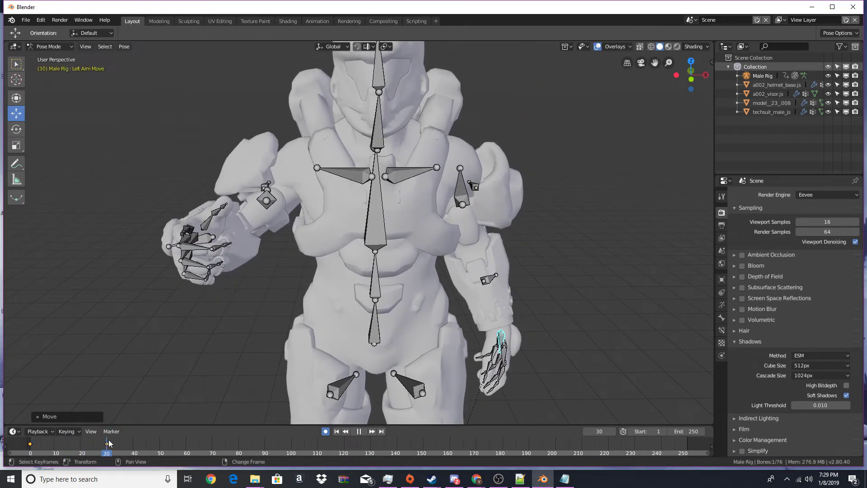
scroll(434, 216, "down", 3)
middle_click_drag(433, 217, 305, 312)
right_click_drag(98, 446, 153, 451)
right_click_drag(97, 448, 21, 456)
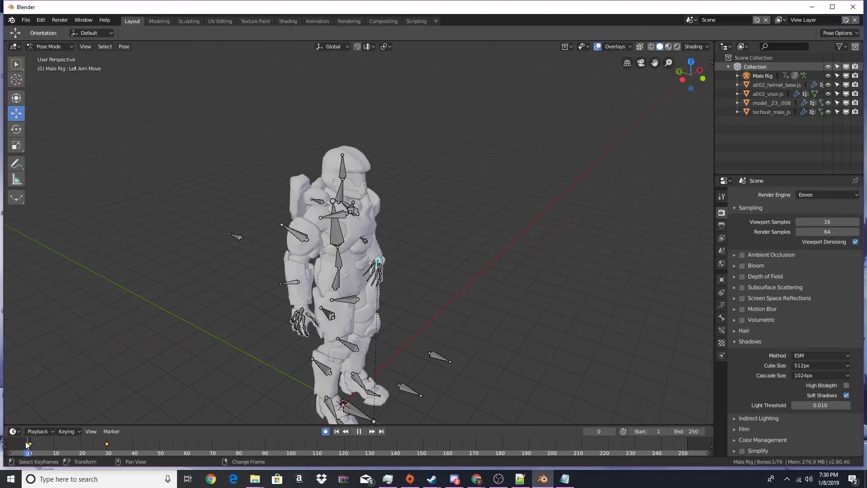
scroll(278, 289, "down", 3)
middle_click_drag(278, 289, 254, 283)
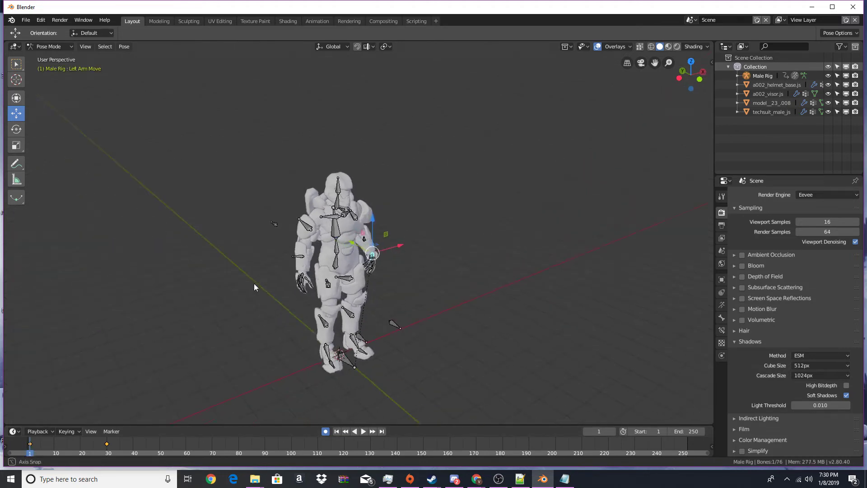
scroll(253, 283, "up", 4)
middle_click_drag(315, 264, 312, 261)
right_click(107, 444)
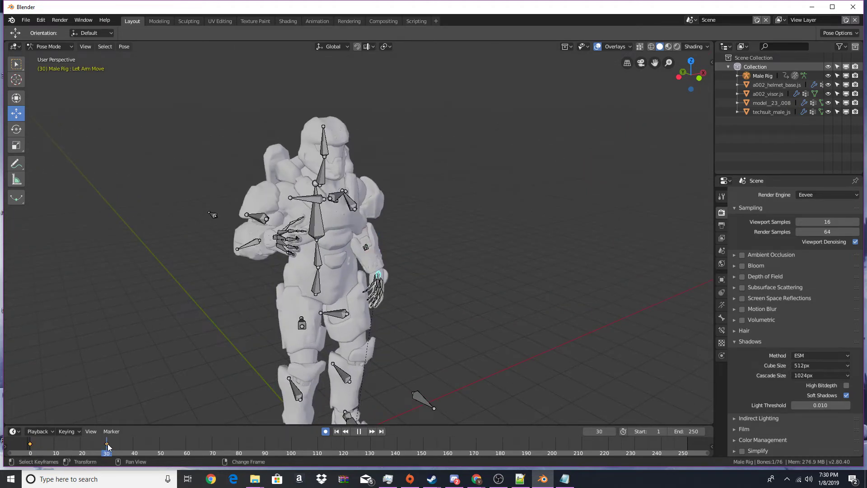
right_click_drag(108, 444, 32, 445)
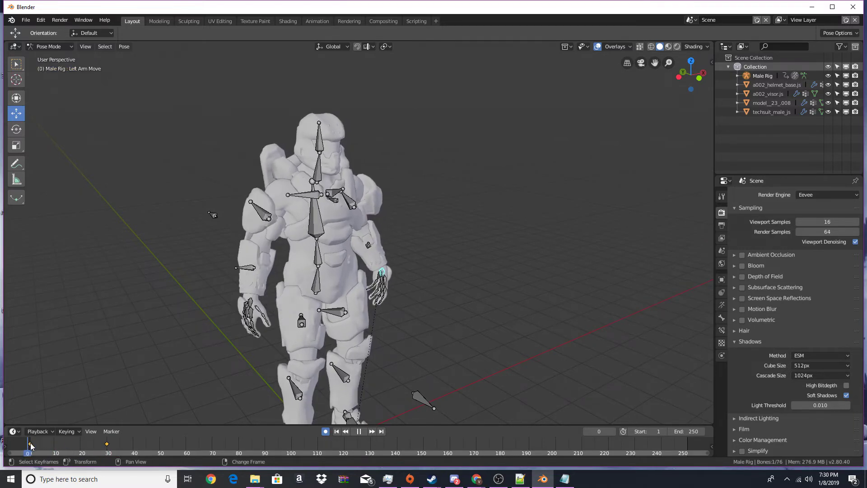
Return the rig to Object Mode, deselect it, and show the viewport in rendered shading to view the textured Spartan.
scroll(391, 232, "down", 1)
middle_click_drag(390, 232, 404, 211)
key("ctrl+Tab")
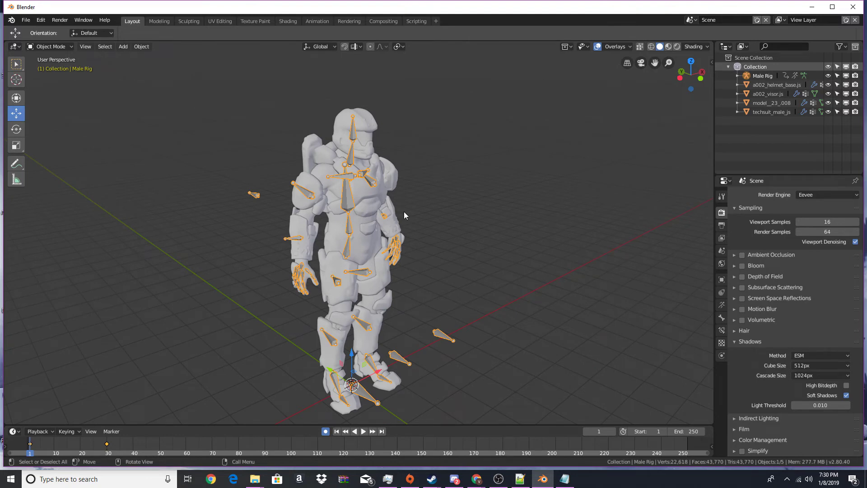
left_click(404, 215)
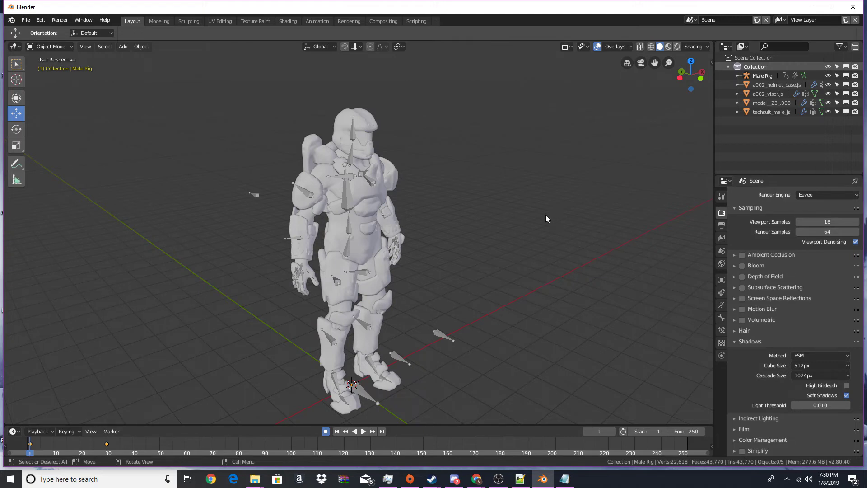
left_click(676, 47)
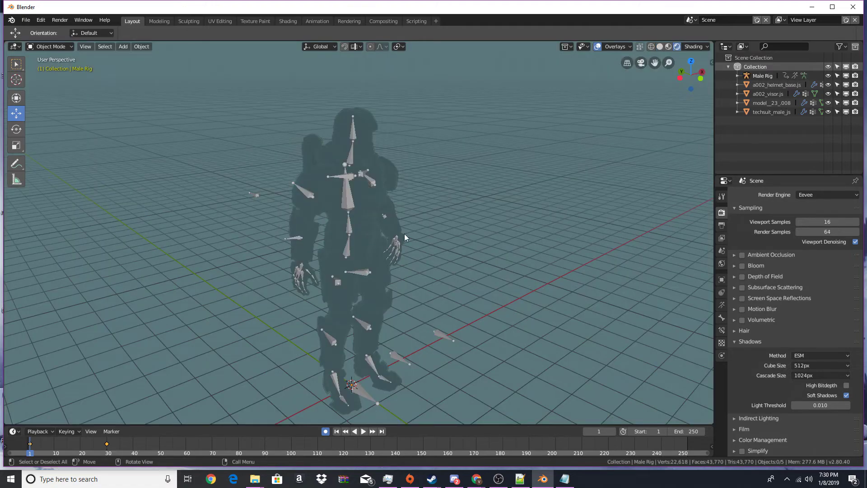
scroll(395, 271, "down", 2)
scroll(397, 264, "up", 4)
scroll(401, 252, "down", 3)
middle_click_drag(401, 252, 410, 223)
scroll(402, 250, "up", 3)
scroll(406, 241, "up", 1)
Change the world background color to a darker, less saturated grey-teal.
left_click(721, 264)
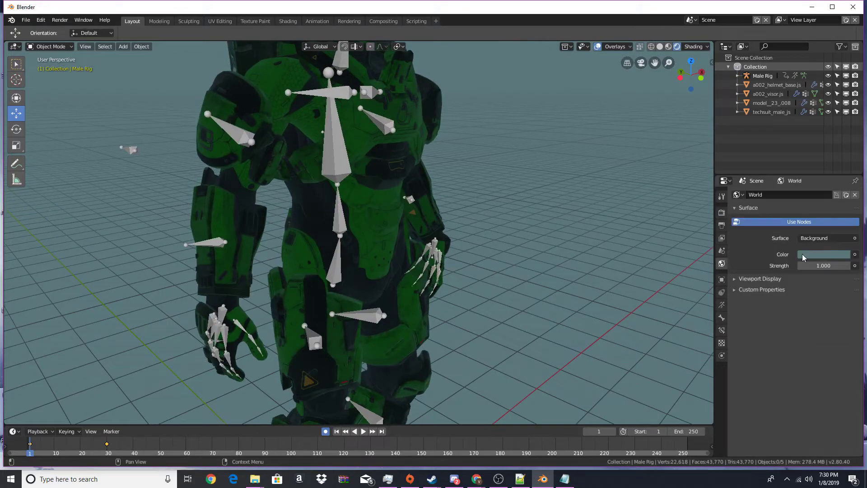
left_click(816, 255)
left_click_drag(802, 161, 803, 154)
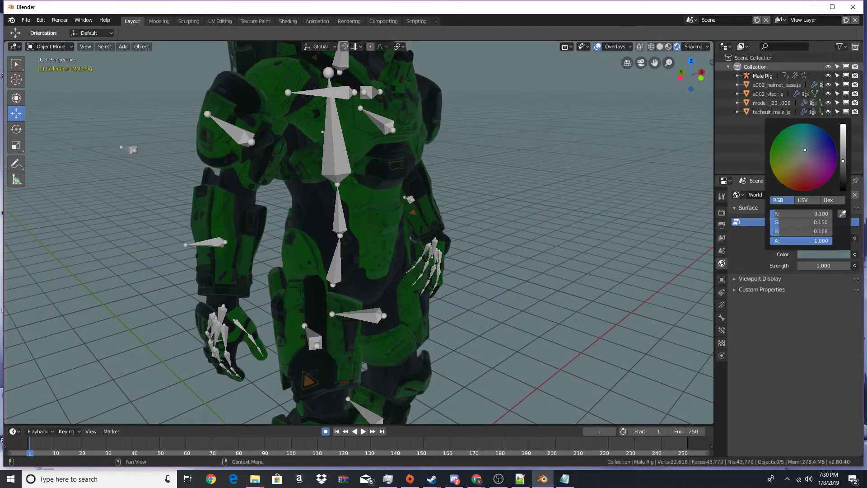
left_click_drag(843, 171, 843, 171)
scroll(343, 317, "down", 6)
mouse_move(343, 317)
middle_mouse_down()
mouse_move(271, 323)
mouse_move(314, 293)
mouse_move(353, 313)
middle_mouse_up()
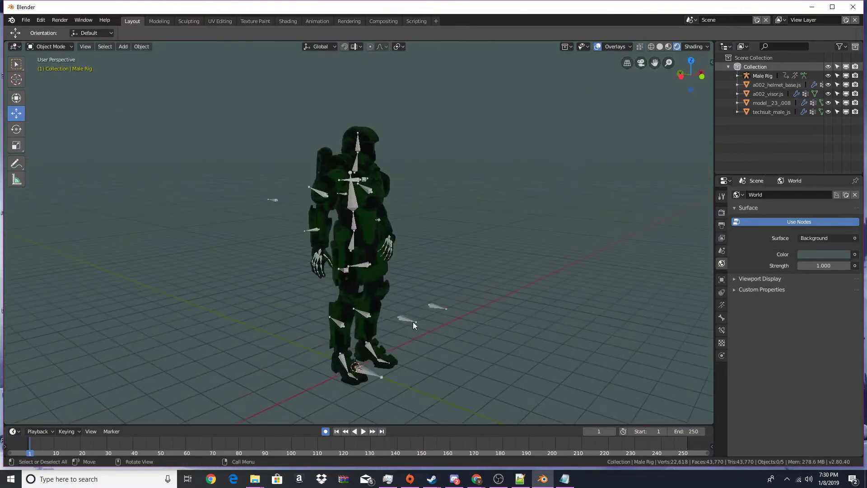
Add a spot light to the scene and raise it well above the Spartan.
key("shift+a")
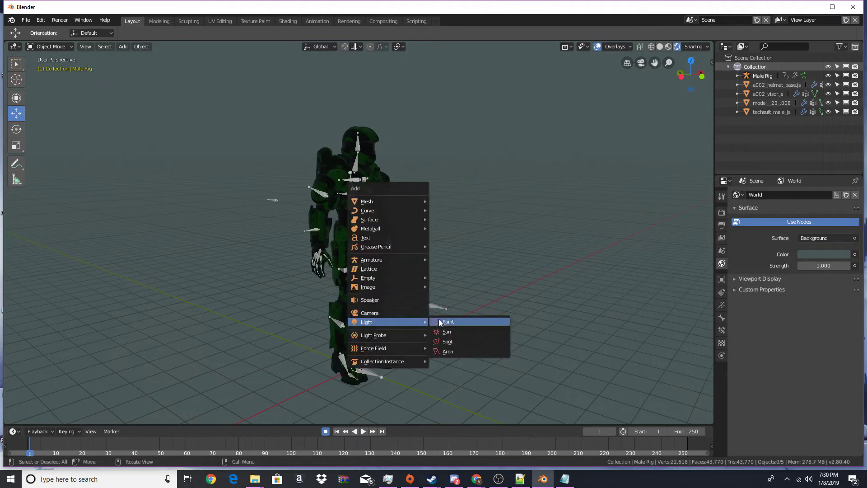
mouse_move(406, 336)
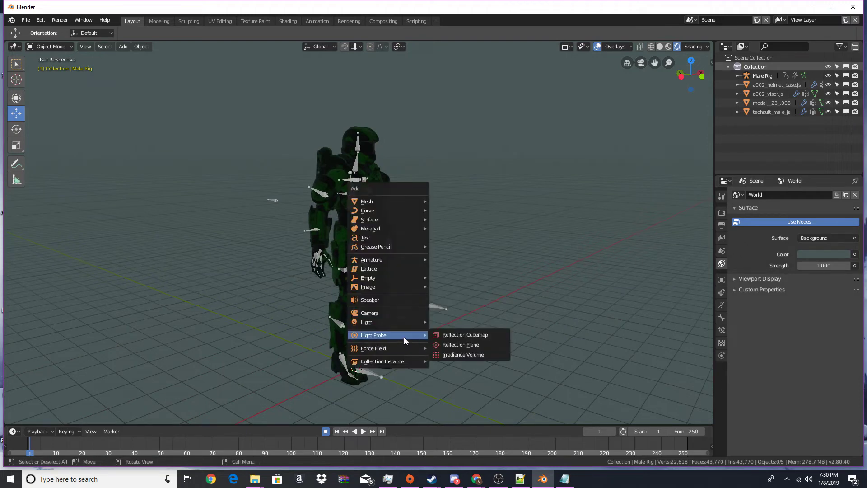
mouse_move(402, 322)
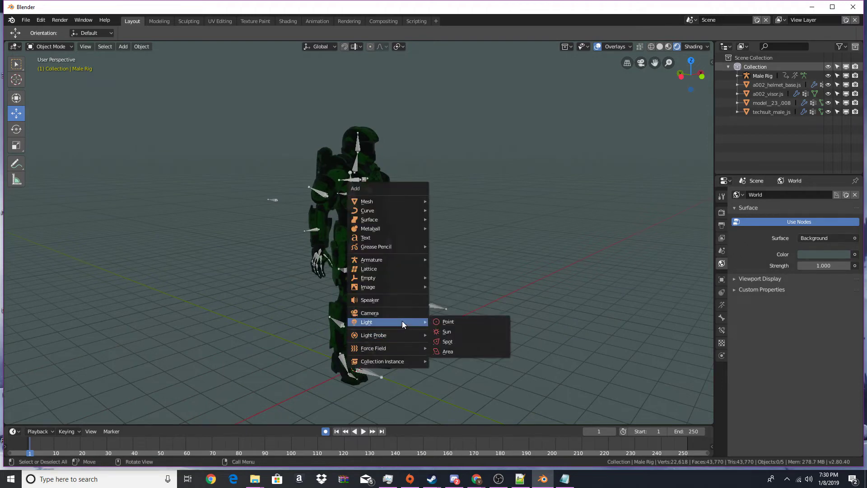
left_click(442, 345)
scroll(438, 345, "down", 3)
middle_click_drag(429, 346, 380, 361)
left_click_drag(364, 277, 404, 74)
left_click_drag(348, 93, 421, 109)
right_click(421, 108)
Tilt the spot light with a trackball rotation and position it high at the Spartan's left side, aimed at the figure.
middle_click_drag(342, 97, 380, 186)
key("r")
key("r")
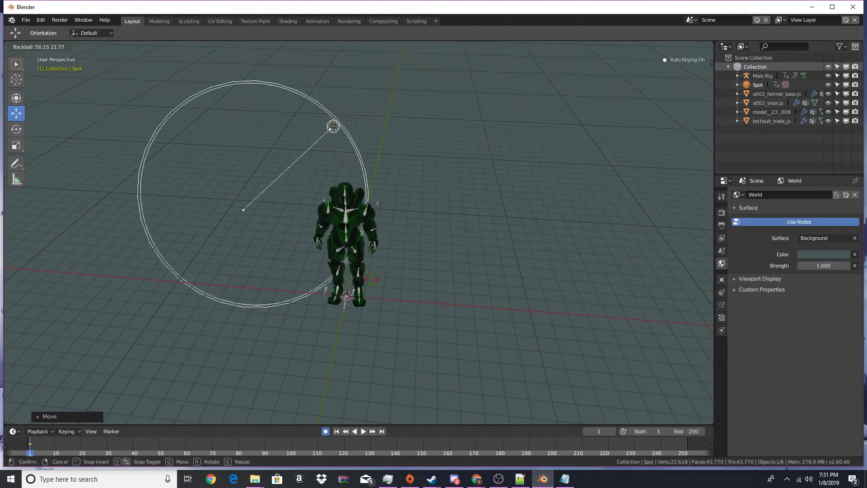
left_click(327, 156)
left_click_drag(336, 124, 391, 213)
left_click_drag(369, 183, 350, 277)
left_click_drag(385, 298, 430, 300)
left_click_drag(396, 264, 398, 175)
middle_click_drag(408, 231, 472, 212)
scroll(472, 212, "up", 2)
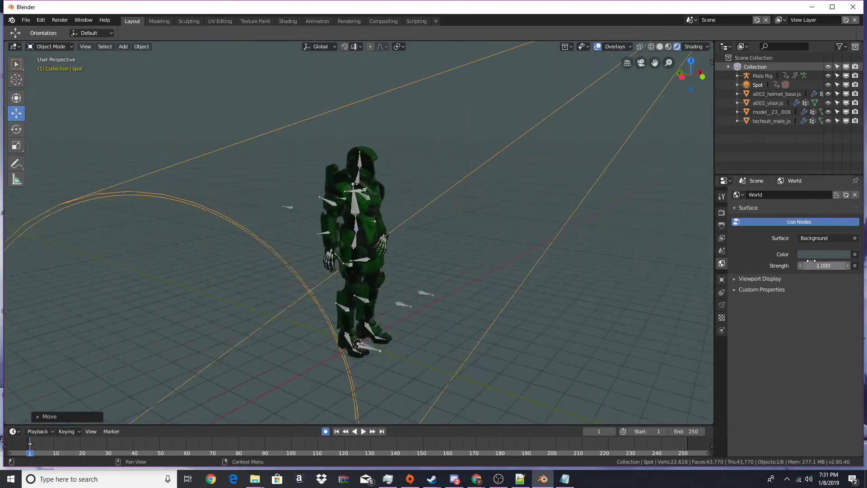
Set the spot light's energy to 50.
left_click(722, 305)
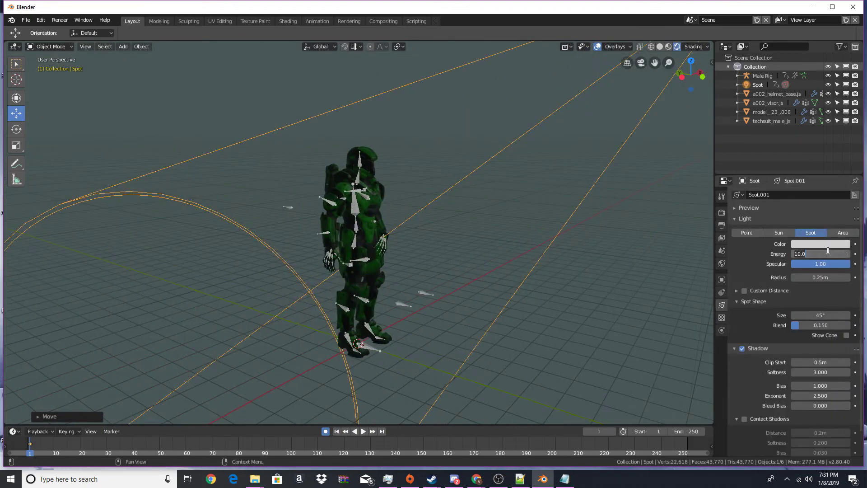
key("Return")
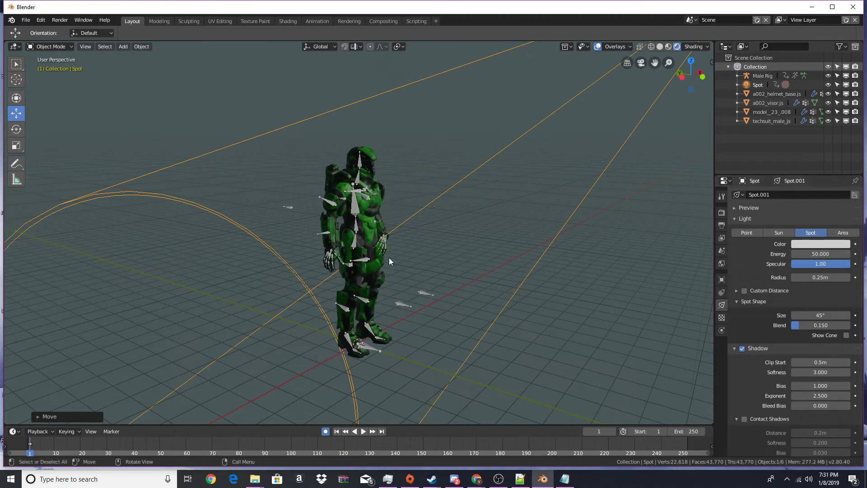
scroll(408, 274, "up", 3)
mouse_move(408, 275)
middle_mouse_down()
mouse_move(384, 274)
mouse_move(392, 273)
middle_mouse_up()
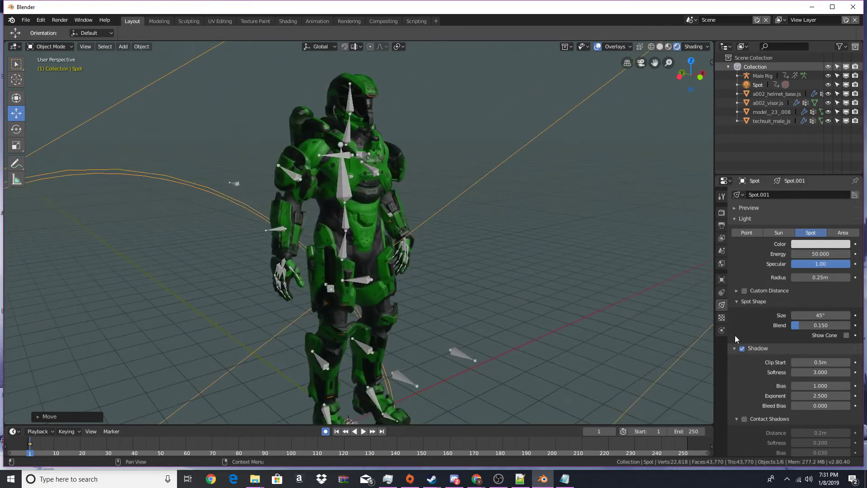
Enable contact shadows on the spot light and set their bias to 0.180.
left_click(744, 420)
scroll(794, 399, "down", 2)
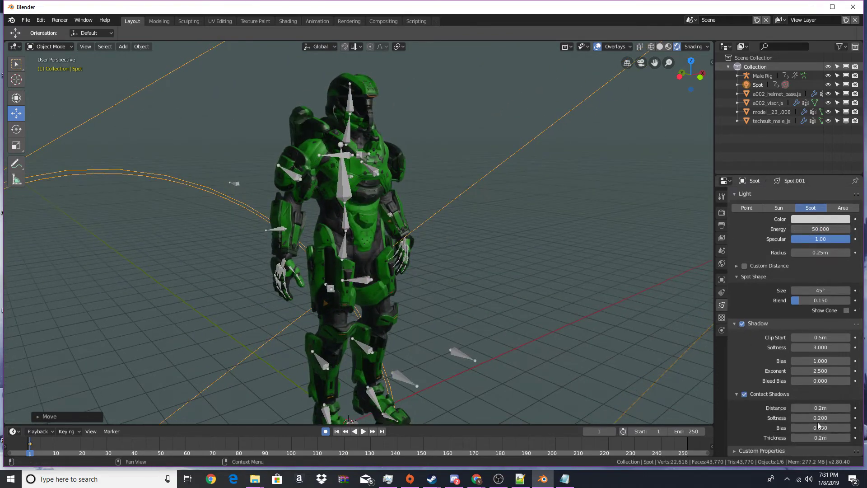
left_click_drag(820, 427, 817, 428)
middle_click_drag(522, 305, 475, 280)
scroll(475, 280, "down", 3)
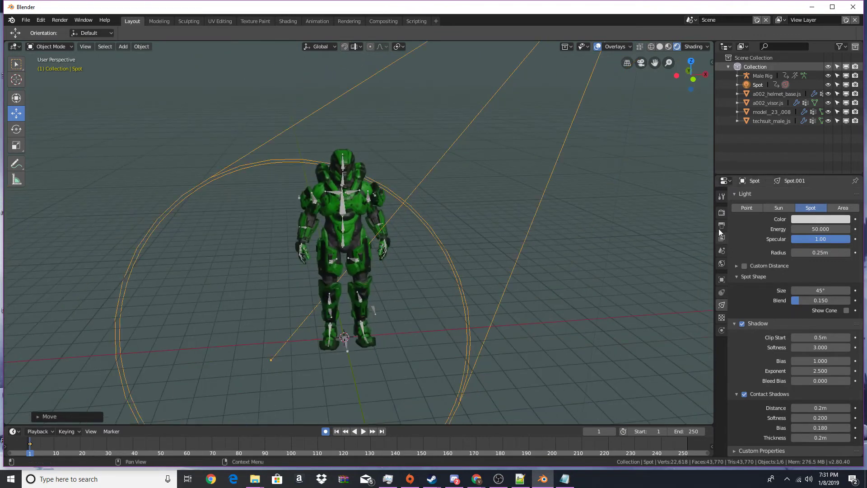
Review the Eevee shadow settings of the scene and go back to the spot light's settings.
left_click(721, 213)
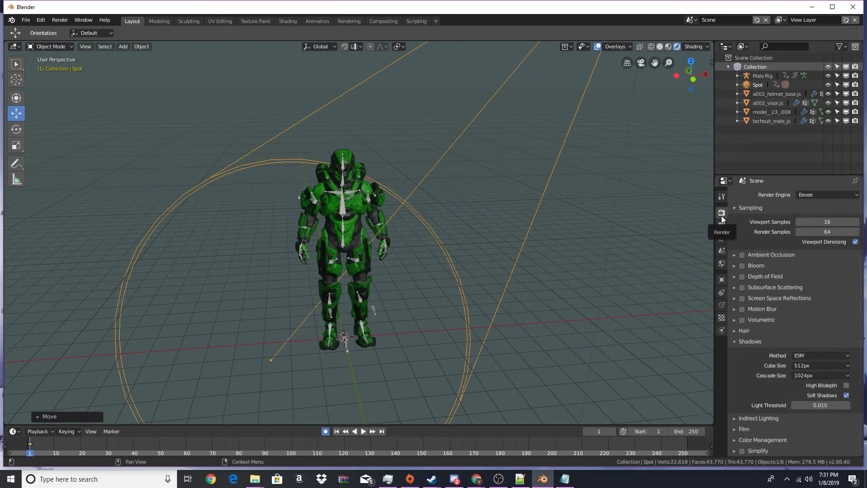
left_click(737, 341)
left_click(736, 340)
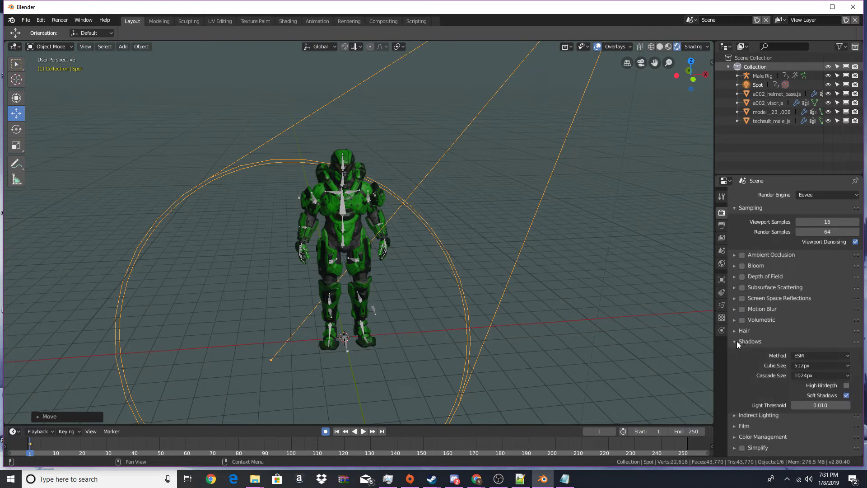
scroll(466, 268, "down", 3)
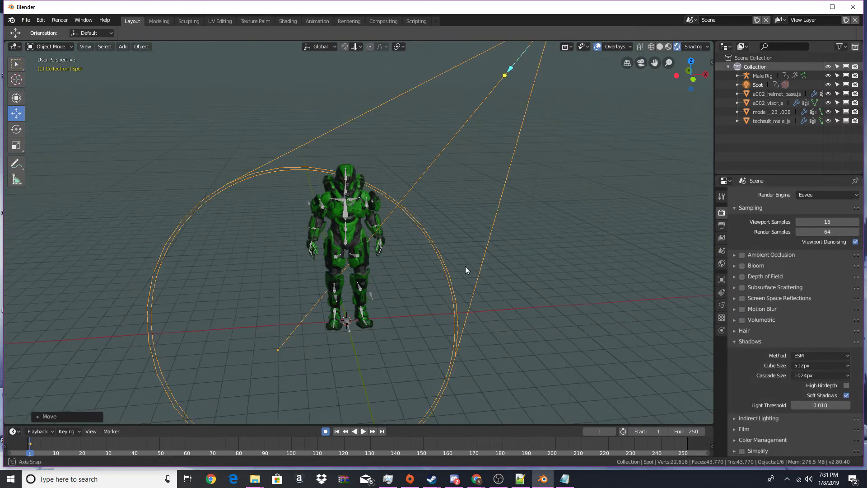
middle_click_drag(465, 266, 496, 268)
left_click(721, 306)
Add a sun light and move it straight up along the Z axis, above the Spartan's head.
middle_click_drag(397, 241, 450, 251)
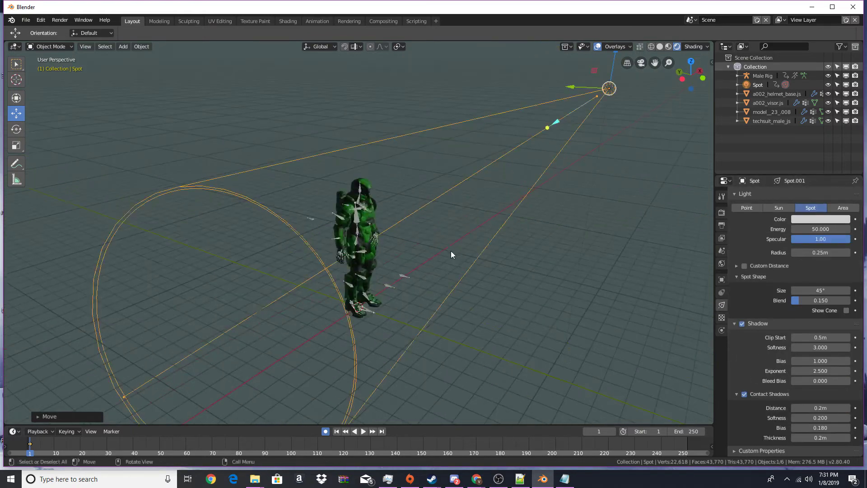
key("shift+a")
mouse_move(468, 291)
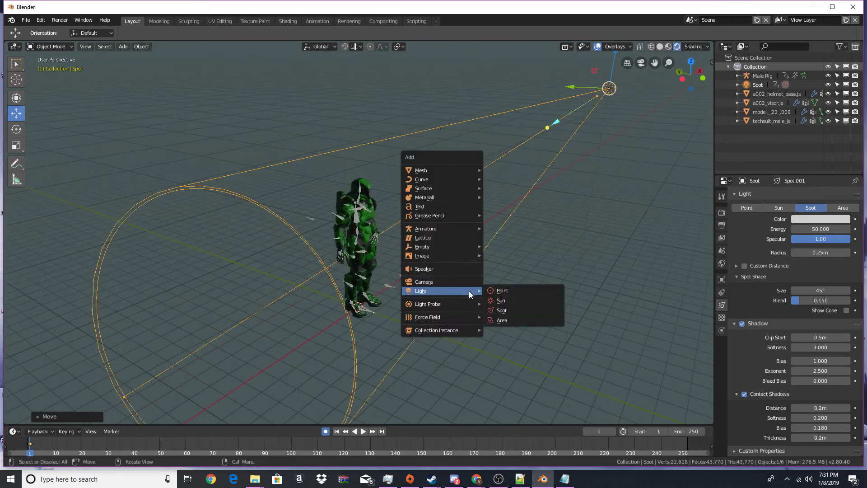
left_click(510, 302)
key("g")
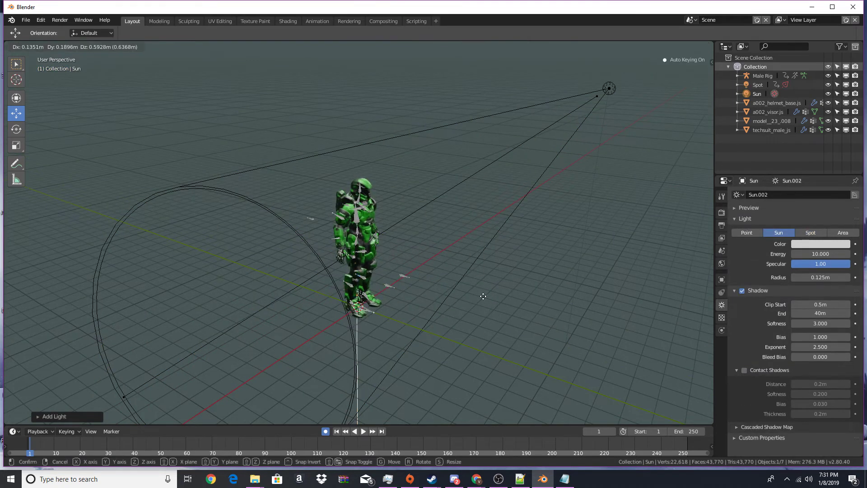
key("z")
left_click(457, 88)
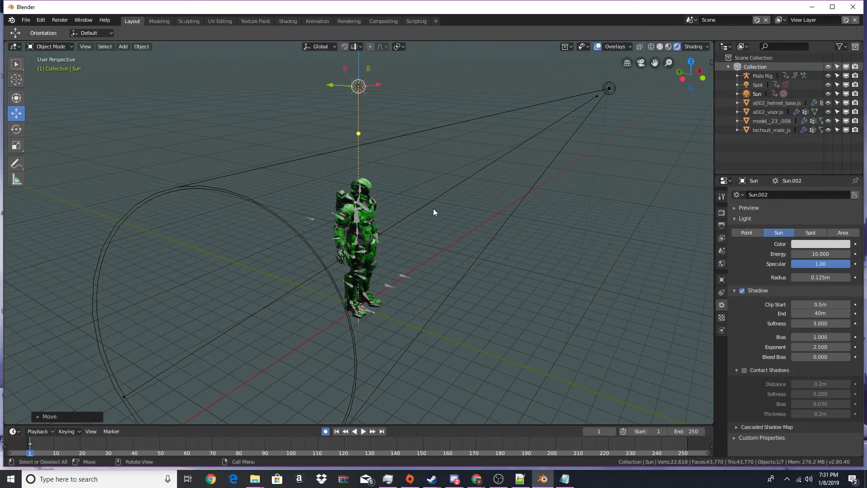
Tilt the sun light around the global X axis in two rotations so its beam slants forward.
middle_click_drag(432, 208, 482, 202)
key("r")
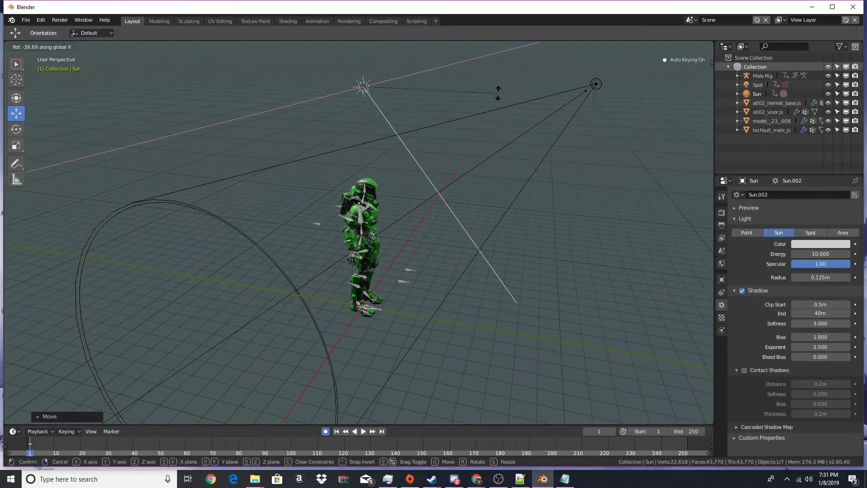
left_click(512, 146)
middle_click_drag(512, 144, 519, 167)
scroll(440, 124, "up", 5)
scroll(520, 167, "down", 5)
key("r")
key("x")
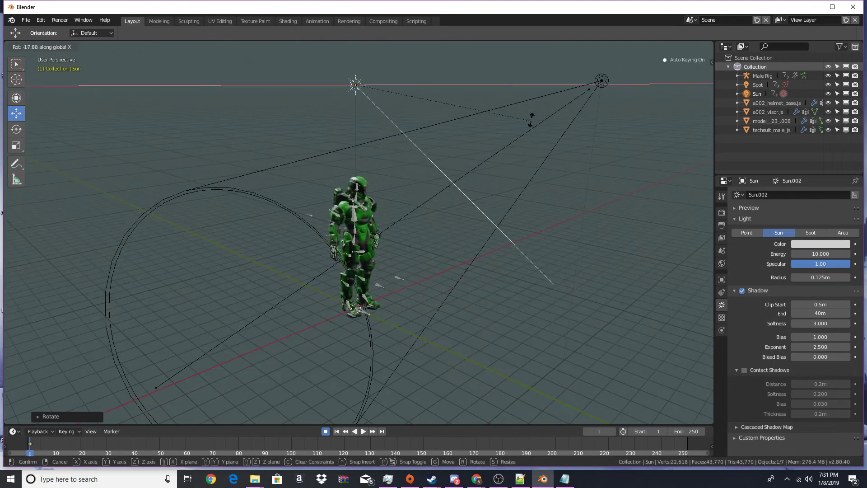
left_click(524, 88)
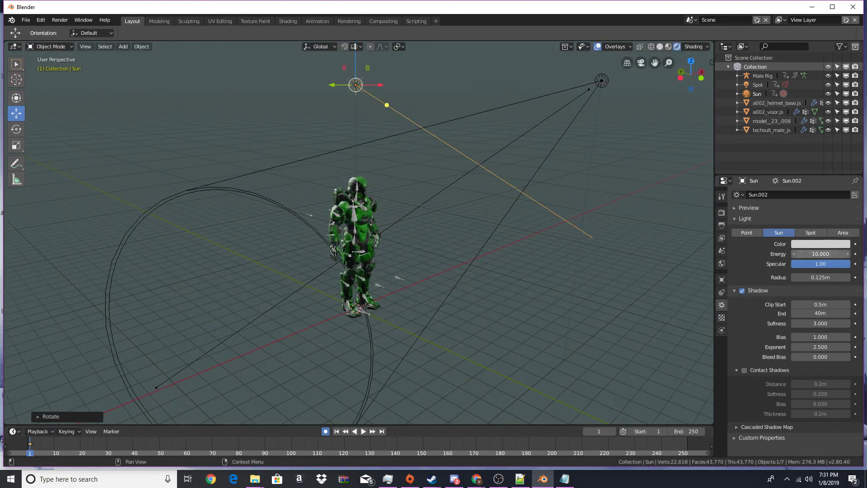
Set the sun light's energy to 50 and enable its contact shadows.
left_click(812, 255)
type("50")
key("Return")
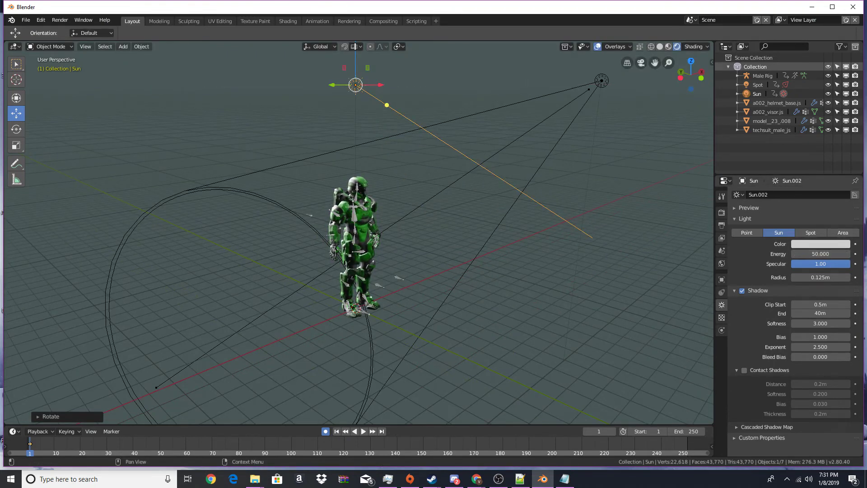
left_click(743, 370)
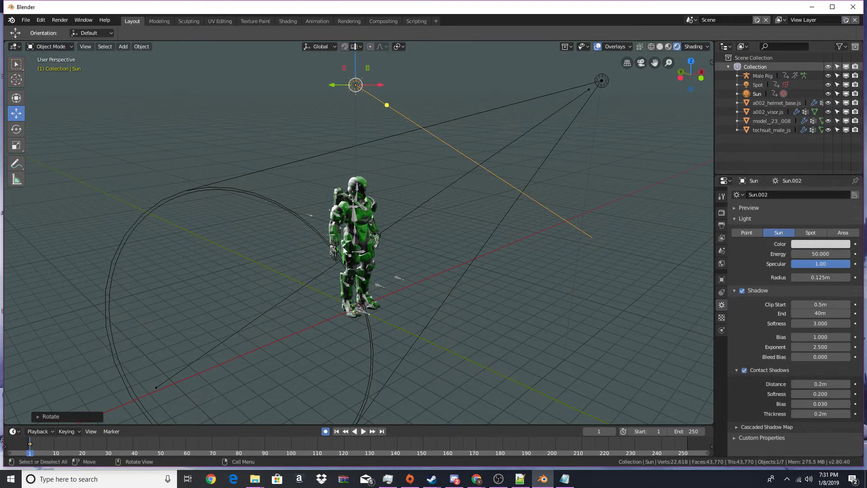
scroll(358, 248, "up", 7)
middle_click_drag(357, 247, 338, 244)
scroll(338, 243, "down", 5)
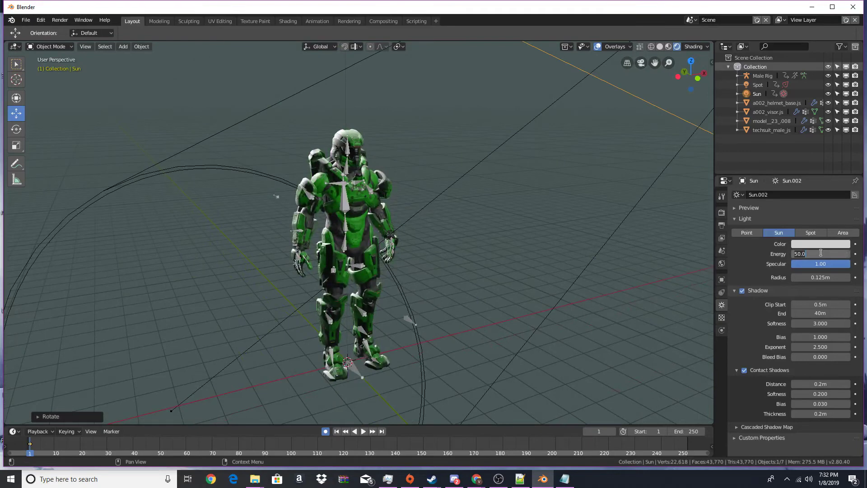
Set the sun light's energy to 20 and change its color to a saturated red.
key("Return")
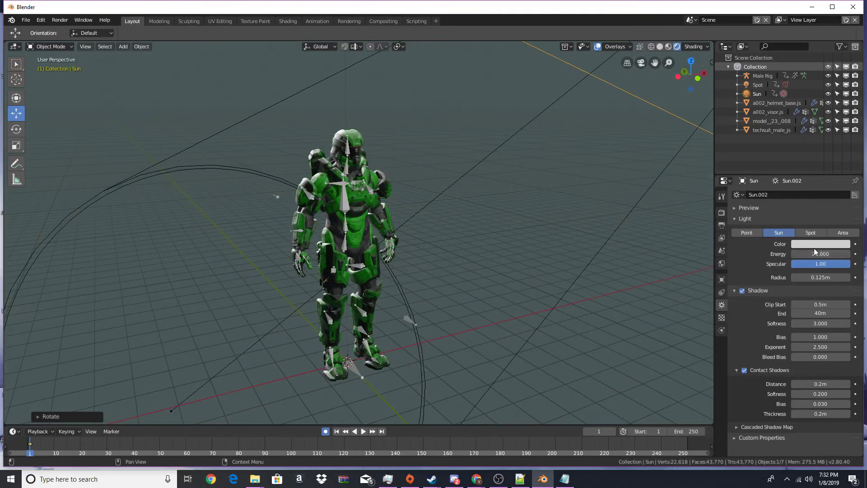
left_click(815, 245)
left_click_drag(801, 183, 801, 190)
mouse_move(399, 286)
middle_mouse_down()
mouse_move(346, 290)
mouse_move(404, 284)
middle_mouse_up()
scroll(346, 290, "down", 5)
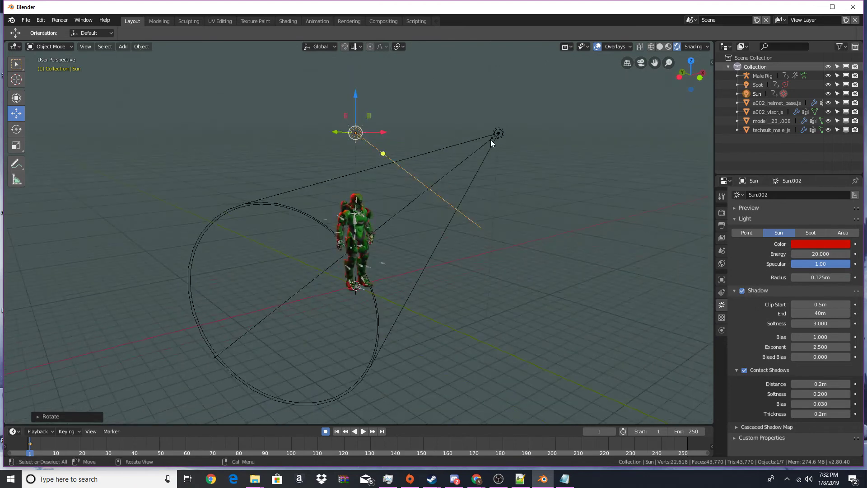
Try a saturated blue on the spot light and settle on a pale grayish blue color.
left_click(491, 140)
left_click(816, 244)
left_click_drag(803, 159, 830, 142)
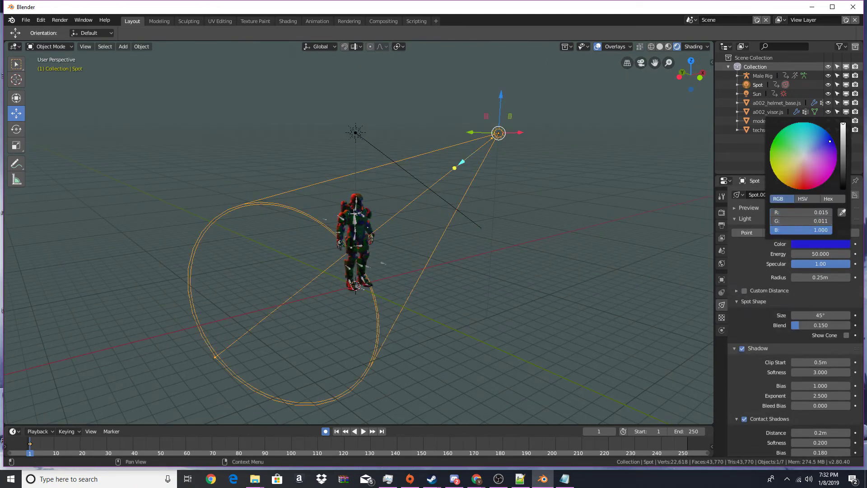
scroll(448, 249, "up", 6)
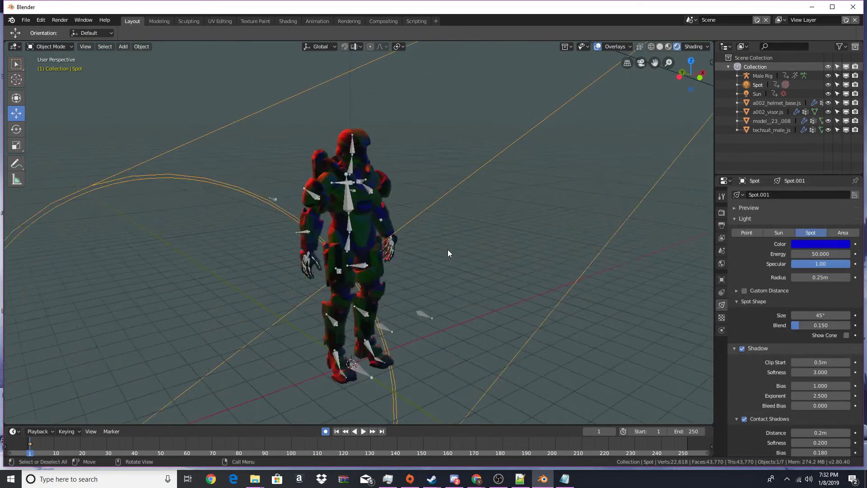
scroll(602, 243, "down", 3)
left_click(843, 244)
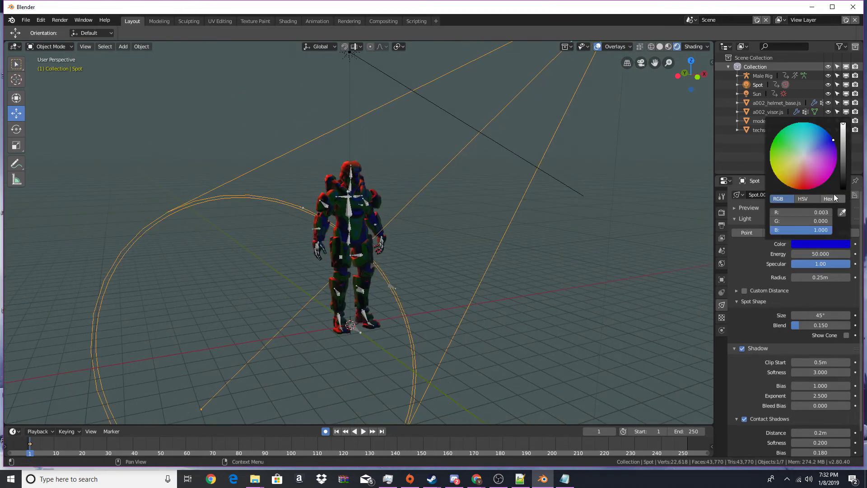
left_click_drag(831, 141, 807, 148)
Duplicate the pale blue spot light and move the copy along the global X axis to the other side.
middle_click_drag(434, 212, 472, 287)
key("shift+d")
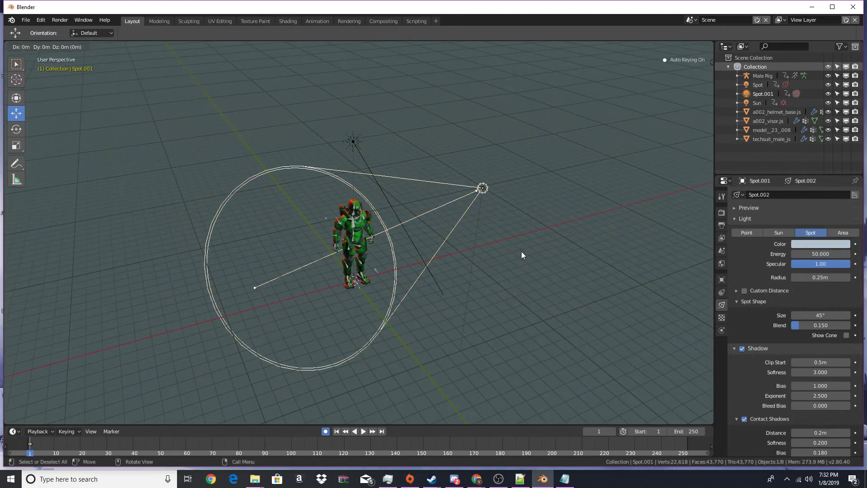
key("Escape")
key("g")
key("x")
left_click(370, 217)
Rotate the duplicated spot light around the global Z axis so its beam points at the Spartan.
key("r")
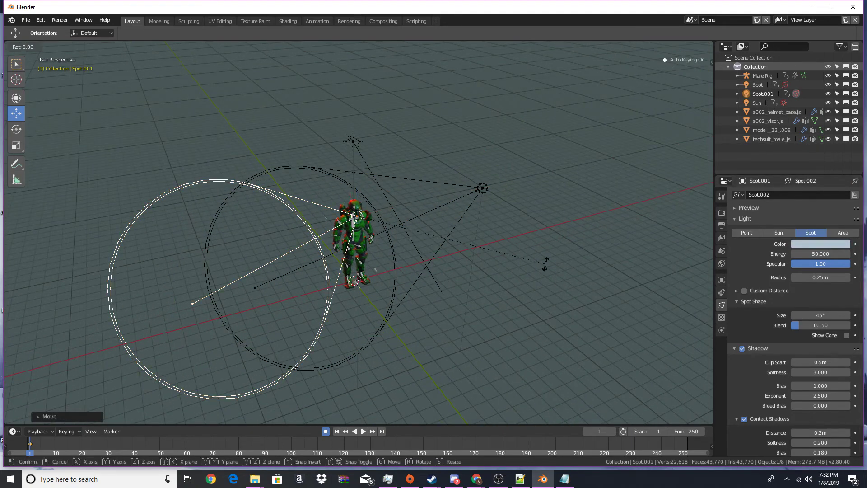
key("z")
left_click(448, 361)
Examine how the red sun and the two spot lights fall on the Spartan's armor from several angles.
scroll(448, 360, "up", 8)
mouse_move(420, 292)
middle_mouse_down()
mouse_move(409, 278)
mouse_move(405, 284)
middle_mouse_up()
middle_click_drag(402, 230, 448, 349, "shift")
middle_click_drag(448, 350, 449, 338)
scroll(450, 339, "up", 3)
scroll(458, 331, "up", 4)
scroll(447, 285, "down", 5)
middle_click_drag(446, 283, 487, 293)
scroll(416, 288, "down", 4)
scroll(488, 293, "down", 2)
middle_click_drag(492, 337, 459, 313)
scroll(458, 313, "up", 3)
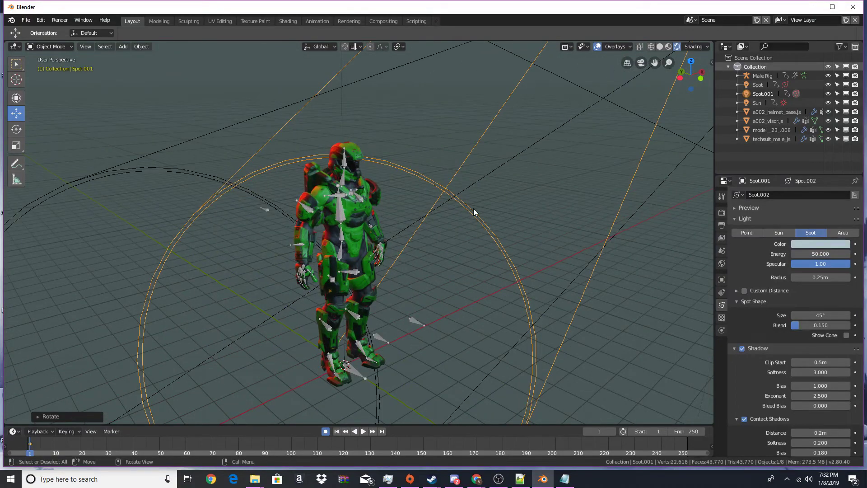
Deselect everything, add a camera and align it to the current view of the Spartan.
key("a")
key("a")
key("a")
key("a")
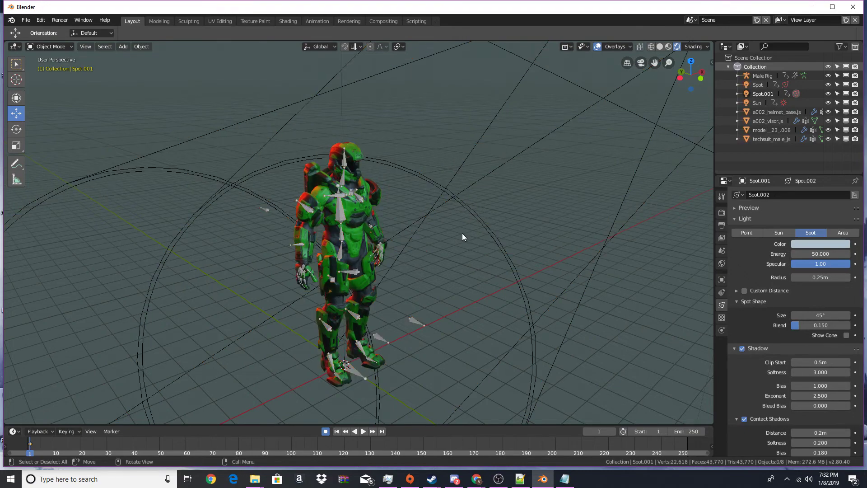
scroll(462, 232, "down", 3)
middle_click_drag(462, 233, 451, 221)
scroll(451, 221, "up", 2)
key("shift+a")
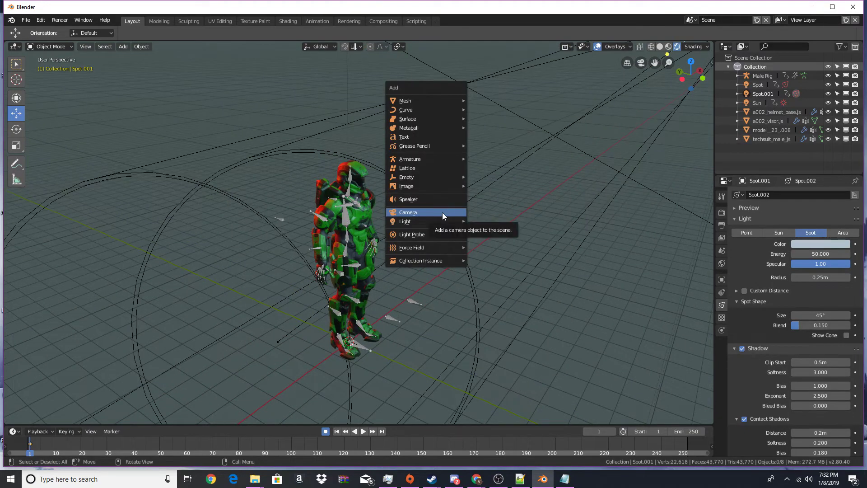
left_click(442, 212)
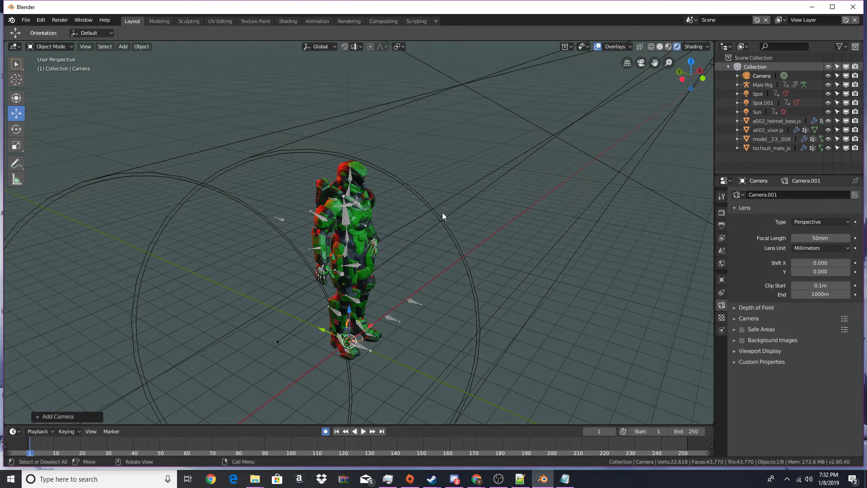
key("ctrl+alt+KP_0")
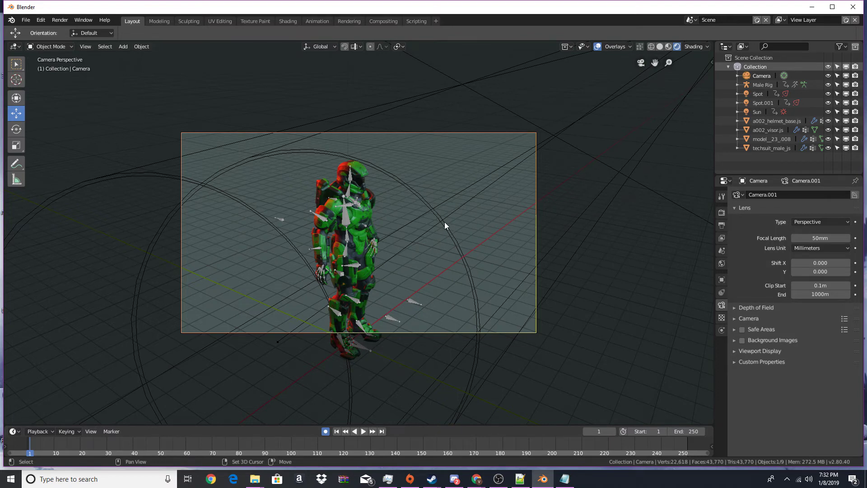
Fly the camera in at frame 1 to frame the Spartan's helmet and chest from a three-quarter front angle.
key("shift+grave")
key("w")
key("w")
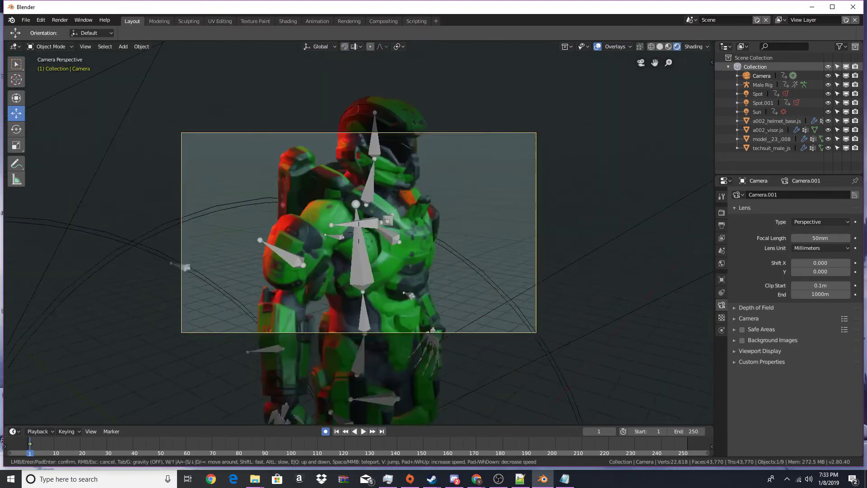
key("s")
key("d")
key("a")
key("w")
key("s")
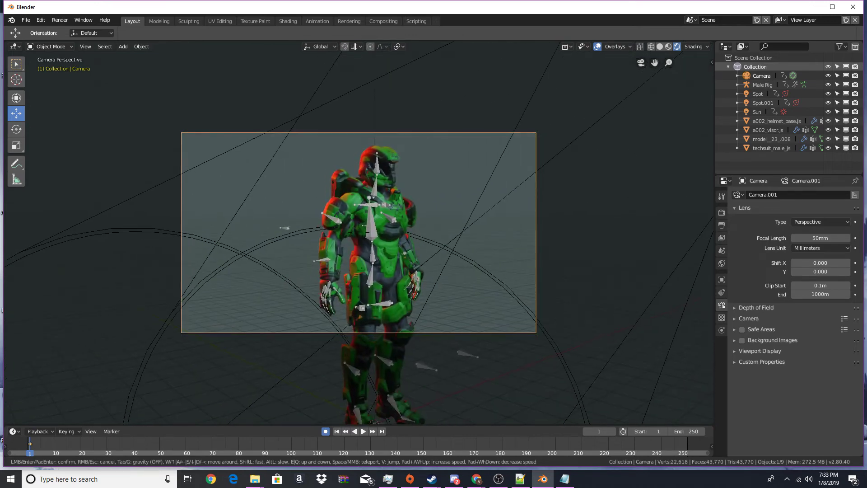
key("e")
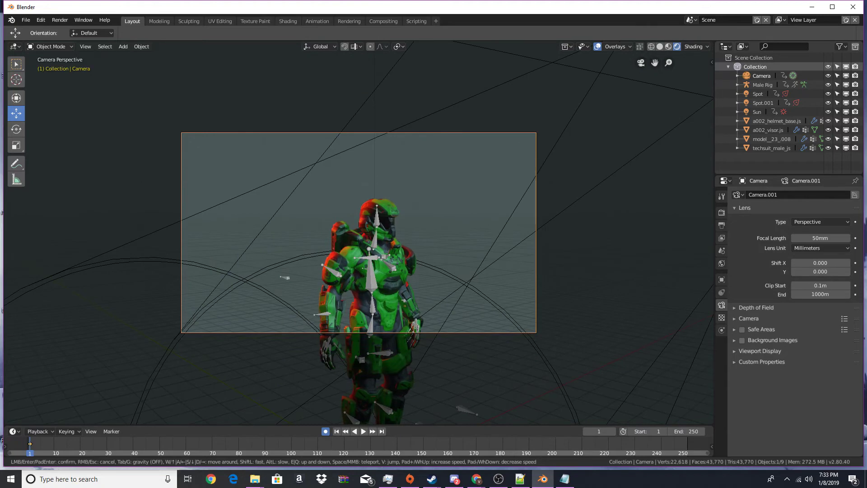
key("q")
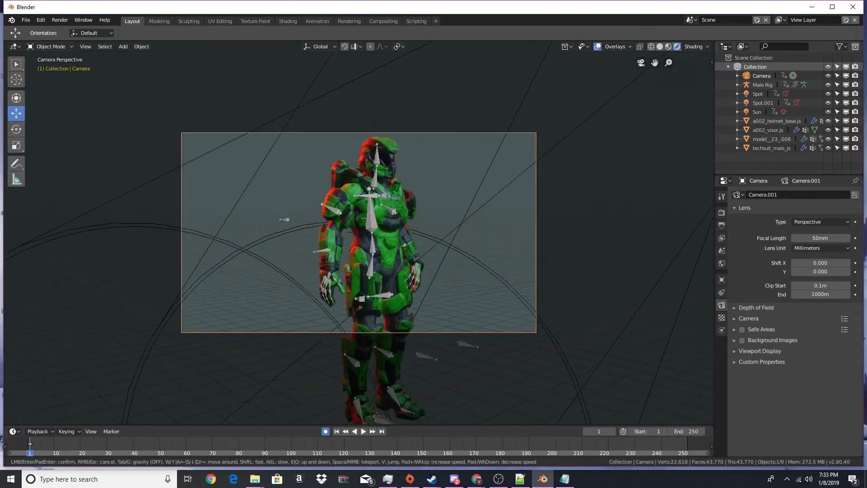
key("e")
key("w")
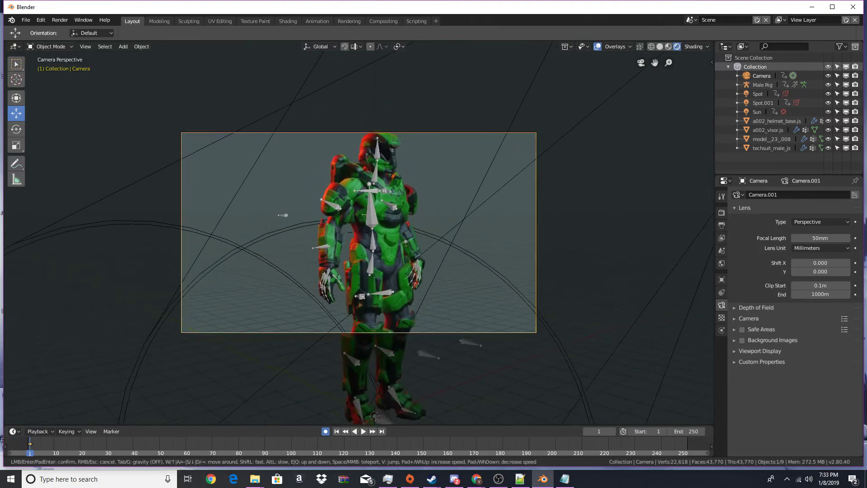
key("e")
key("q")
key("w")
key("e")
key("s")
key("e")
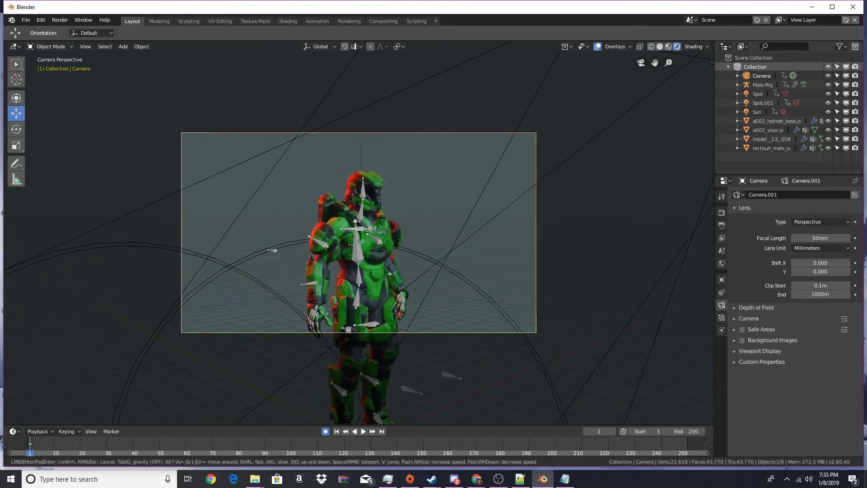
key("w")
key("e")
key("d")
key("a")
key("w")
key("q")
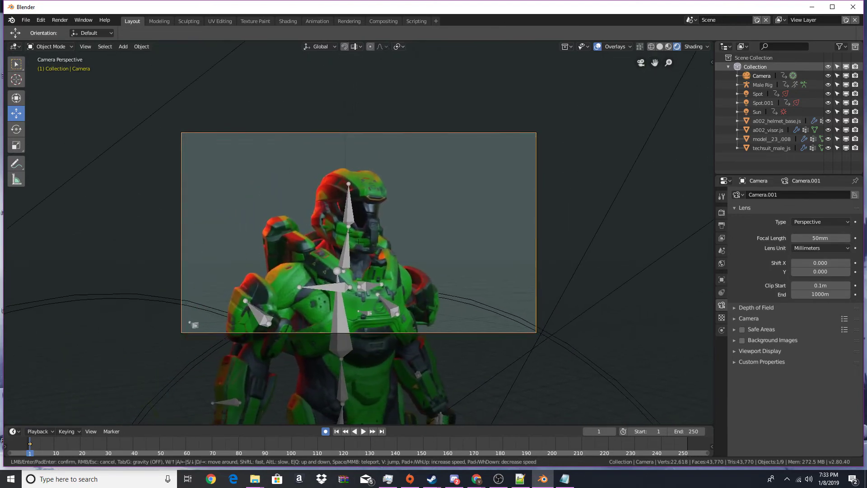
left_click(359, 233)
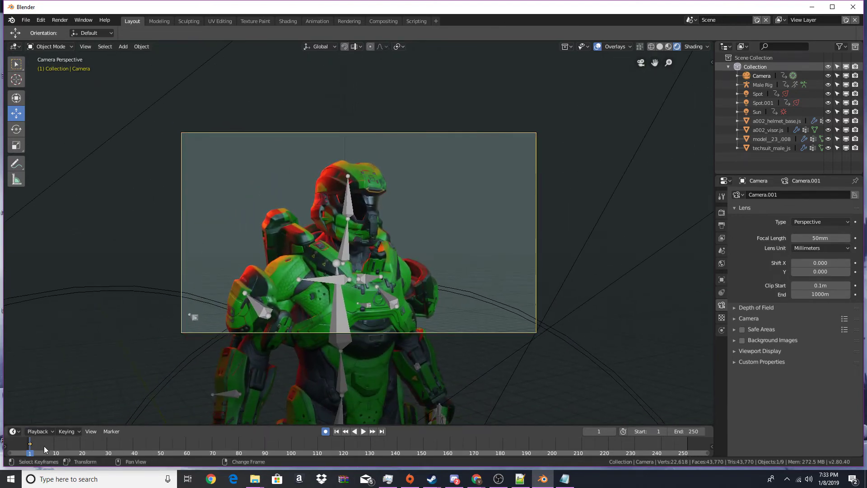
Go to frame 30 and fly the camera around to the Spartan's front, framing it from helmet to hips.
key("space")
right_click_drag(100, 448, 107, 446)
key("shift+grave")
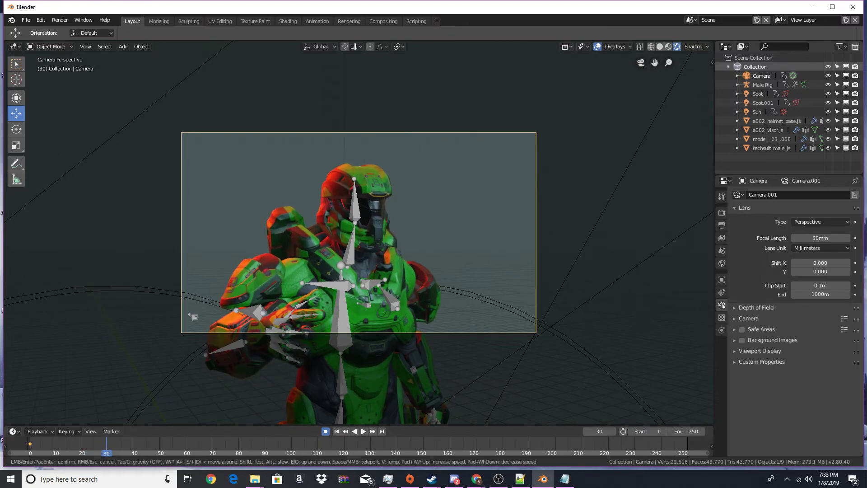
key("d")
key("s")
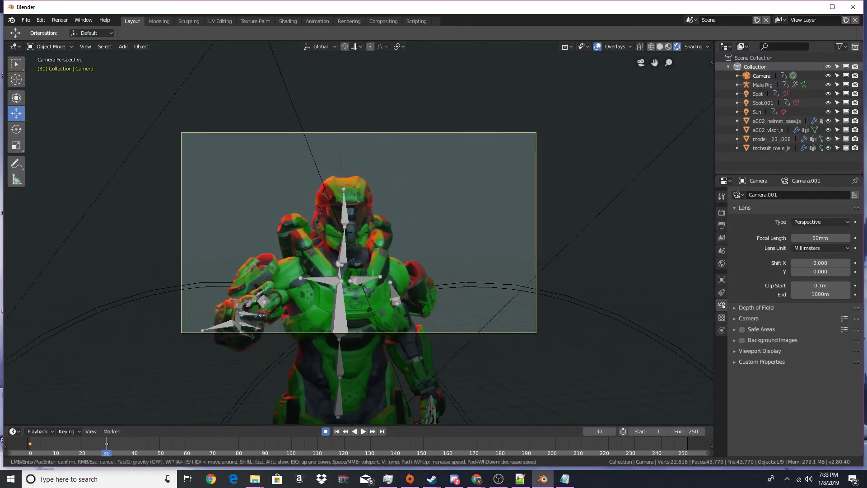
left_click(394, 226)
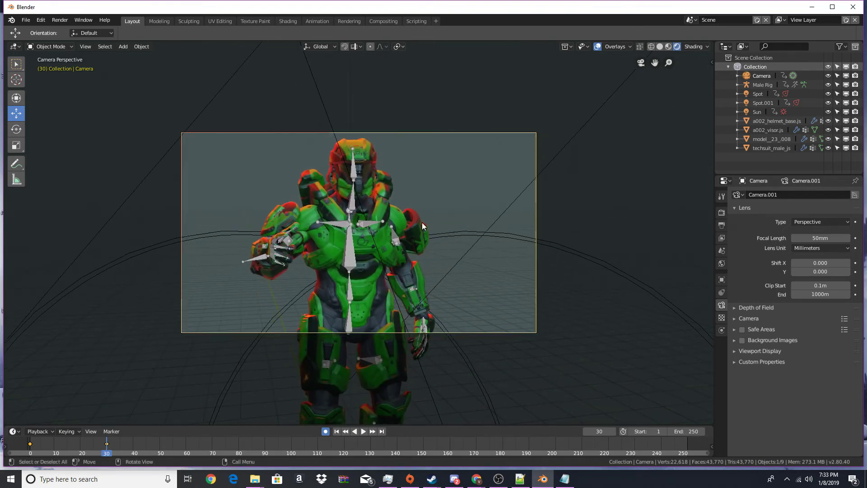
Roll the camera about 32° at frame 30 and preview the camera move between frames 1 and 30.
key("r")
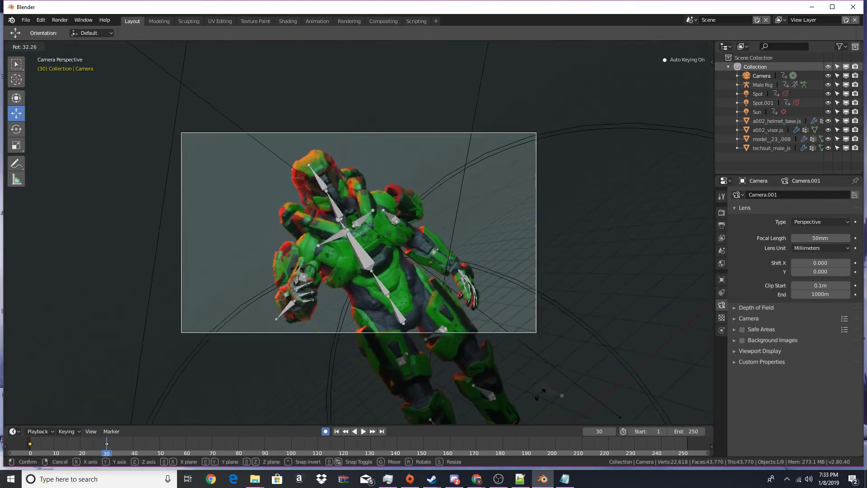
left_click(538, 398)
right_click_drag(97, 449, 30, 447)
key("space")
right_click_drag(83, 445, 21, 443)
right_click_drag(97, 450, 107, 442)
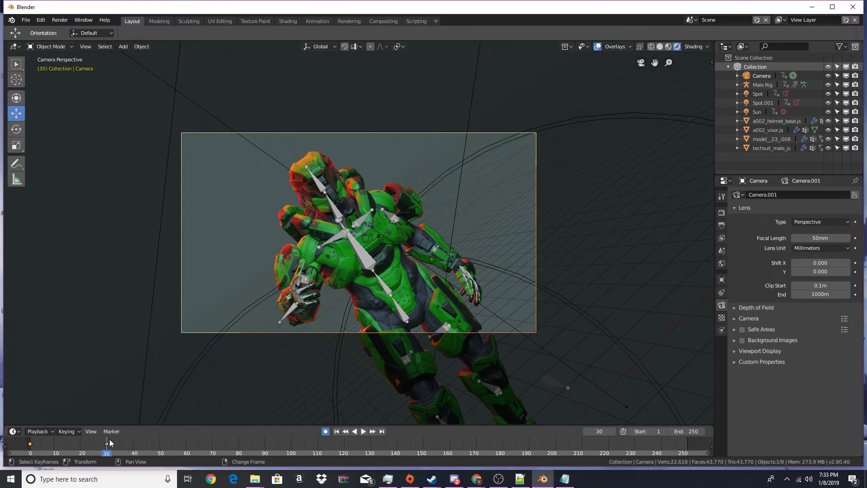
Set the animation's end frame to 30 and switch the viewport to solid shading.
left_click(691, 431)
type("30")
key("Return")
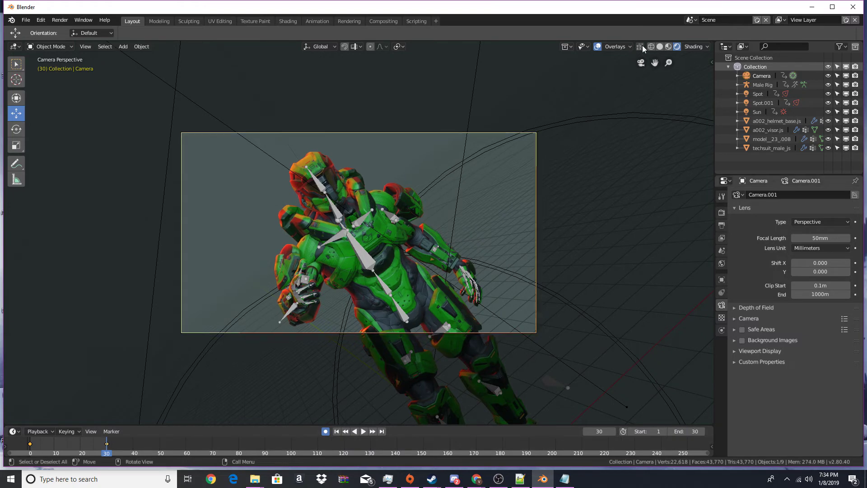
left_click(660, 47)
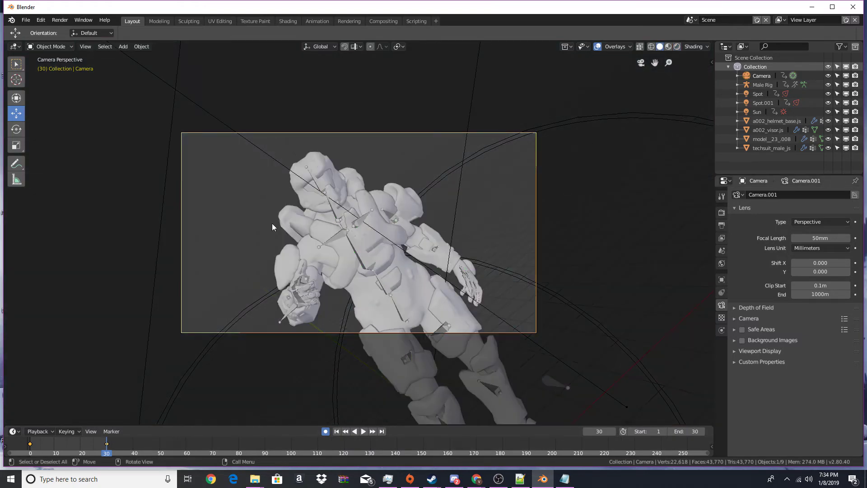
Adjust the timeline's playback settings and play the camera animation twice from frame 1.
right_click_drag(54, 441, 31, 447)
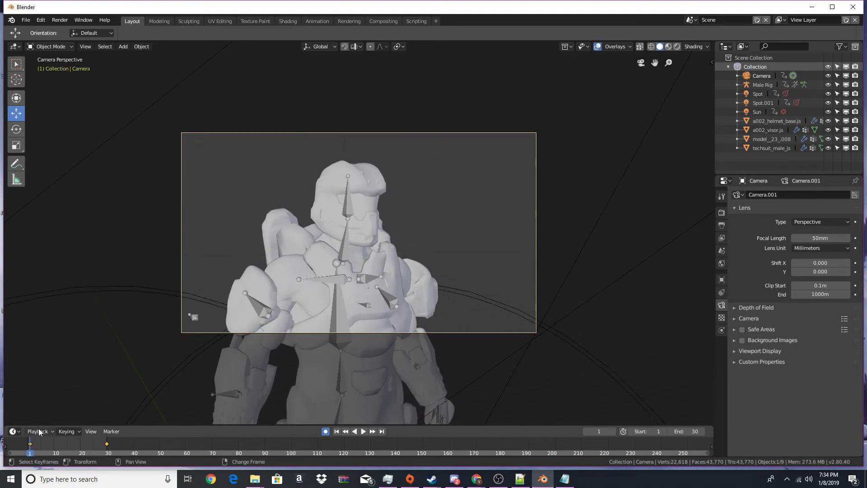
left_click(39, 432)
left_click(31, 235)
left_click(36, 213)
key("space")
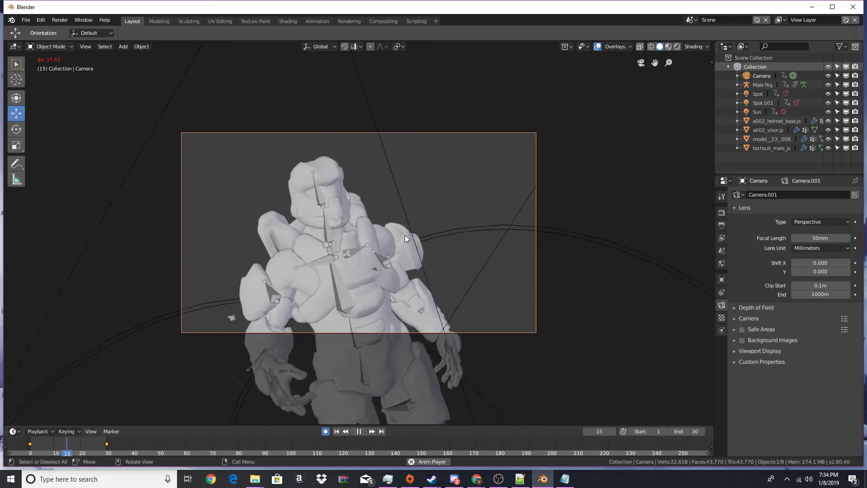
key("space")
right_click_drag(82, 445, 35, 444)
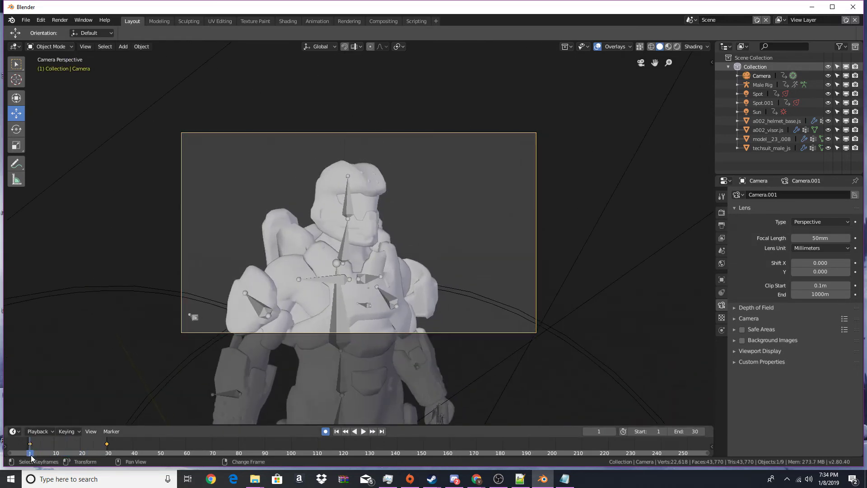
key("space")
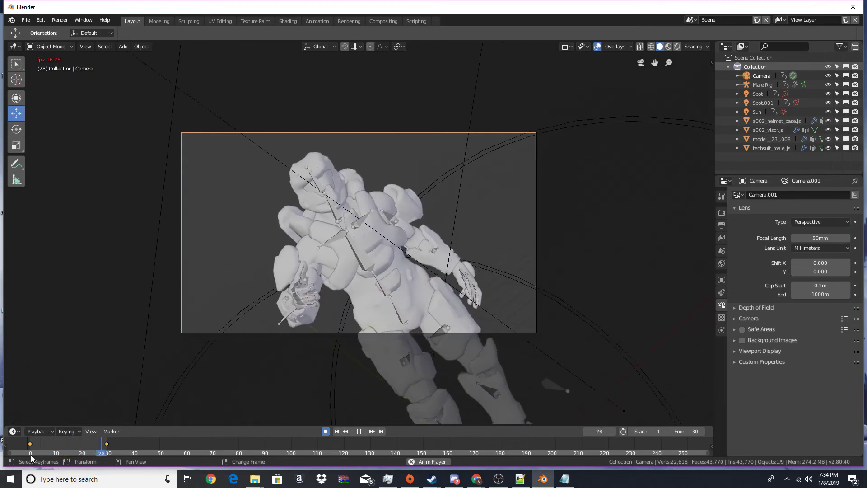
key("space")
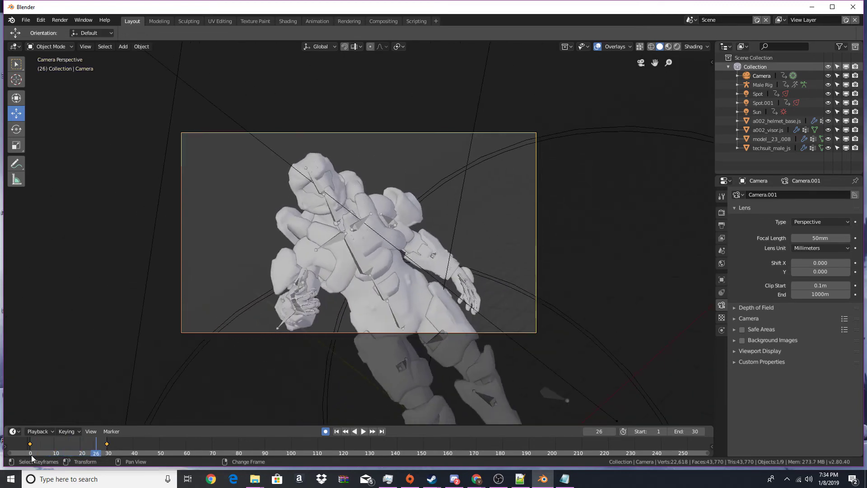
Return to frame 1 and set the render samples to 30.
right_click_drag(41, 446, 30, 448)
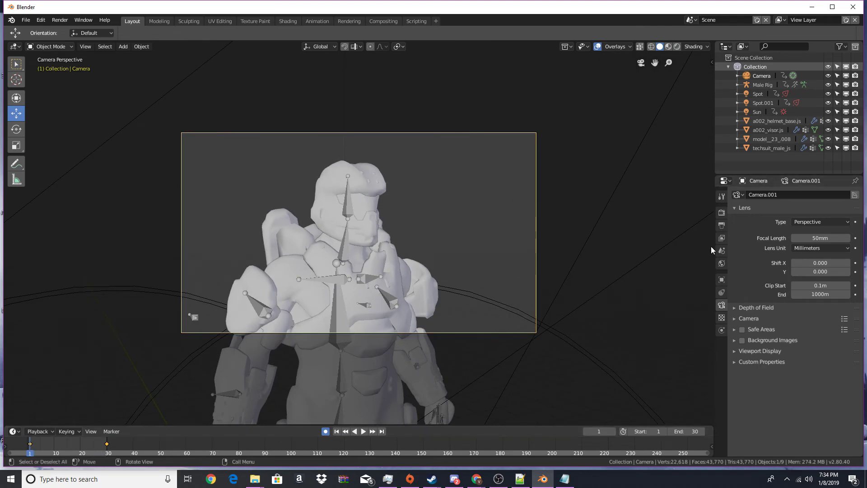
left_click(722, 213)
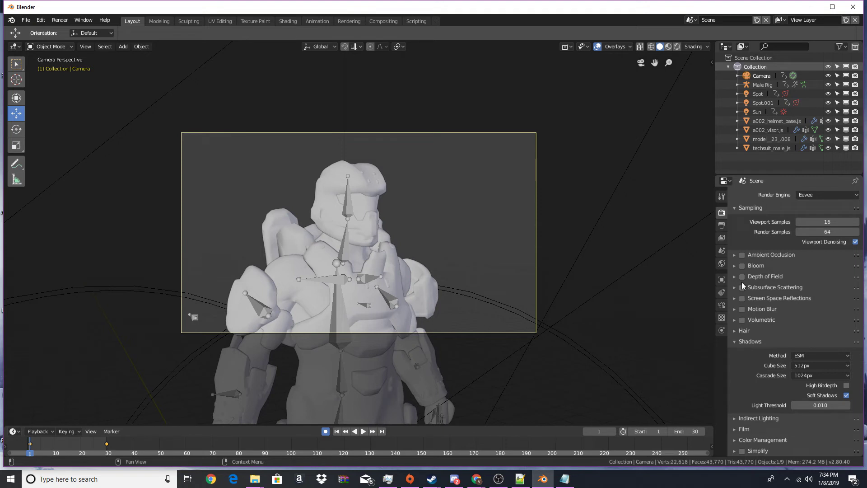
left_click(722, 196)
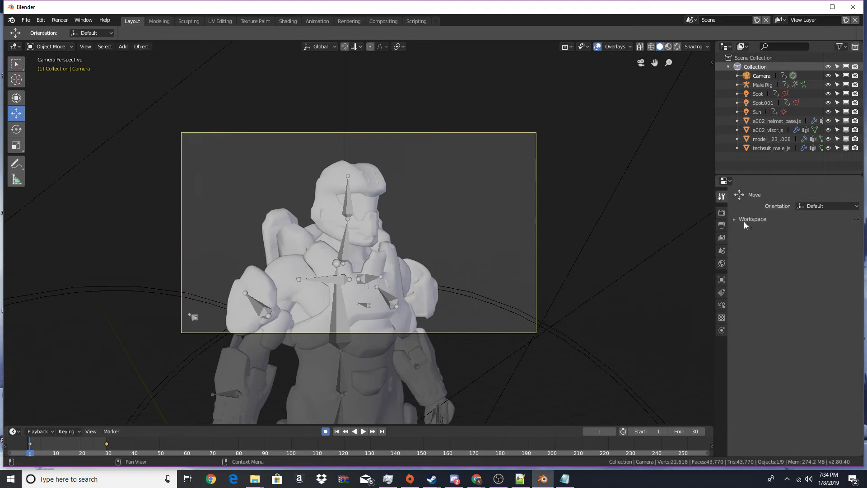
left_click(722, 213)
left_click(722, 225)
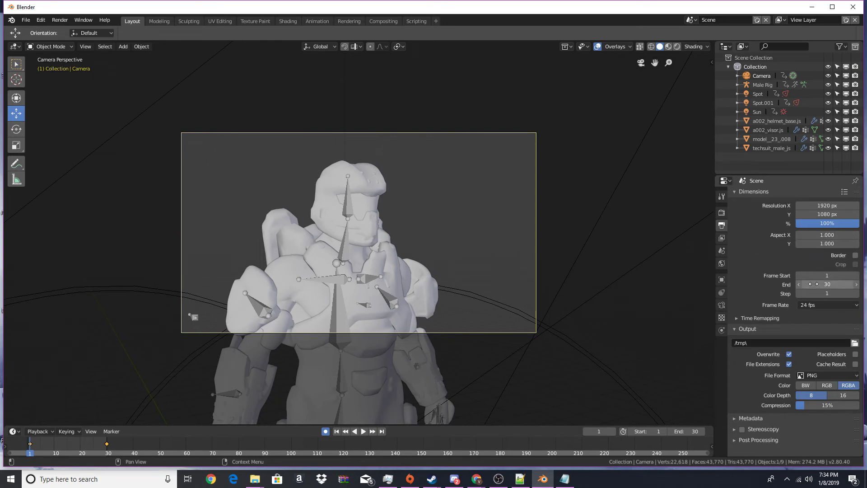
left_click(721, 212)
left_click(818, 232)
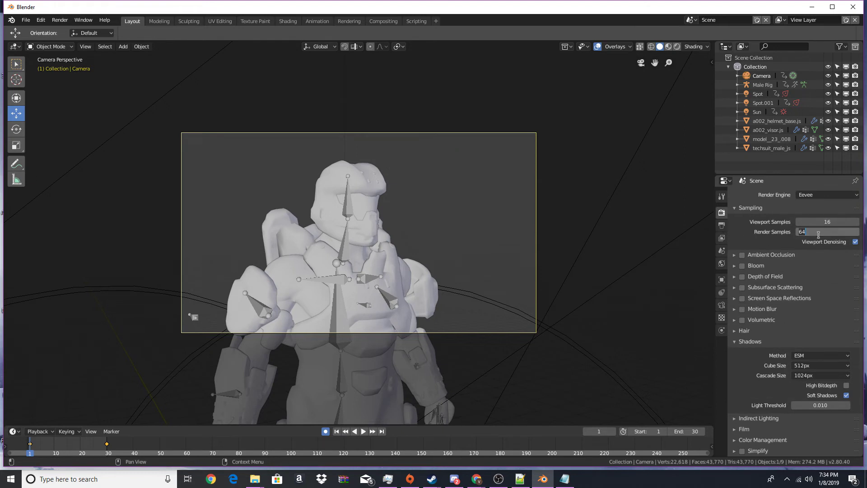
key("Return")
Set the render output's file format to FFmpeg video with an MPEG-4 container.
left_click(721, 224)
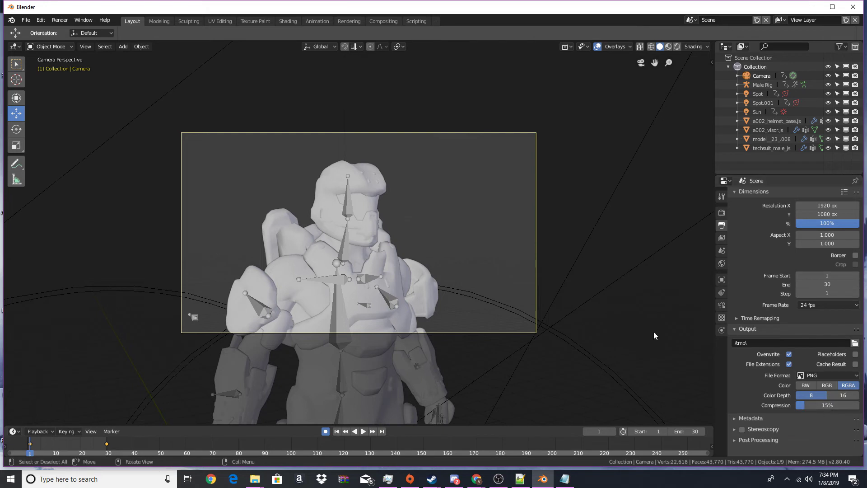
left_click(65, 22)
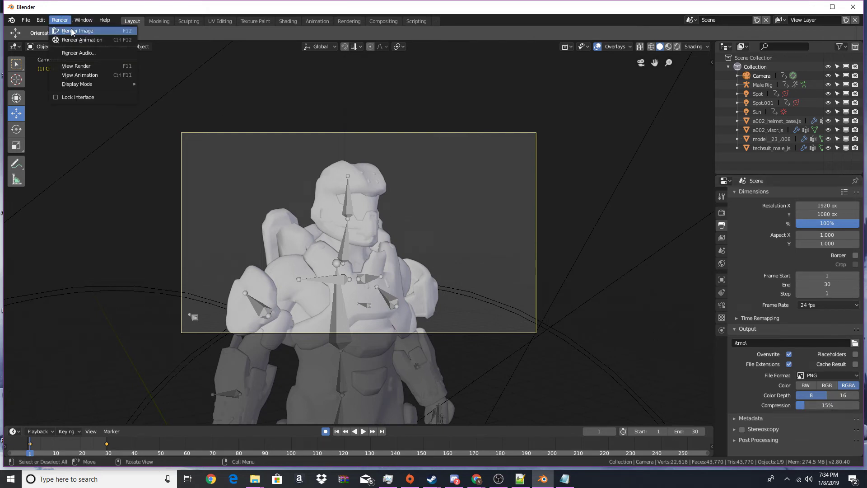
left_click(74, 31)
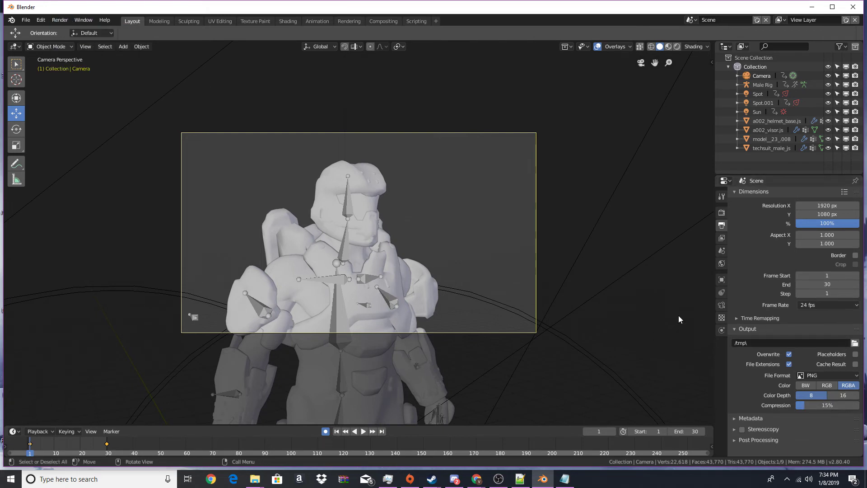
left_click(804, 376)
left_click(810, 374)
left_click(836, 327)
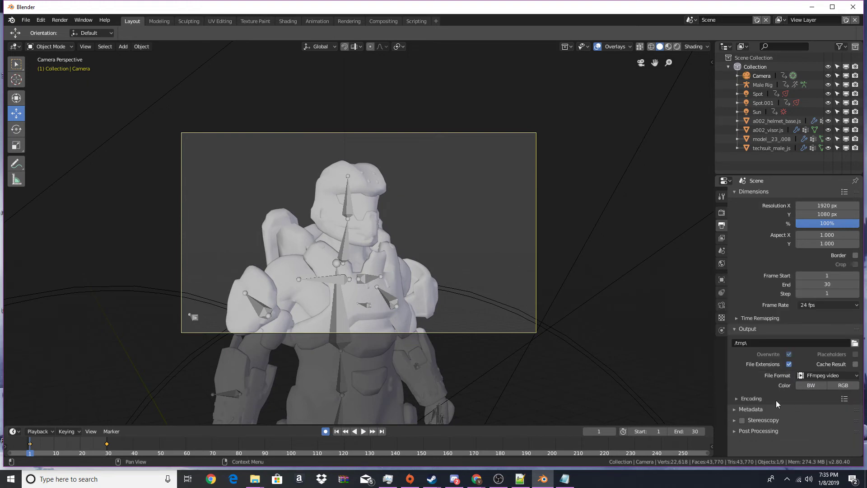
left_click(739, 399)
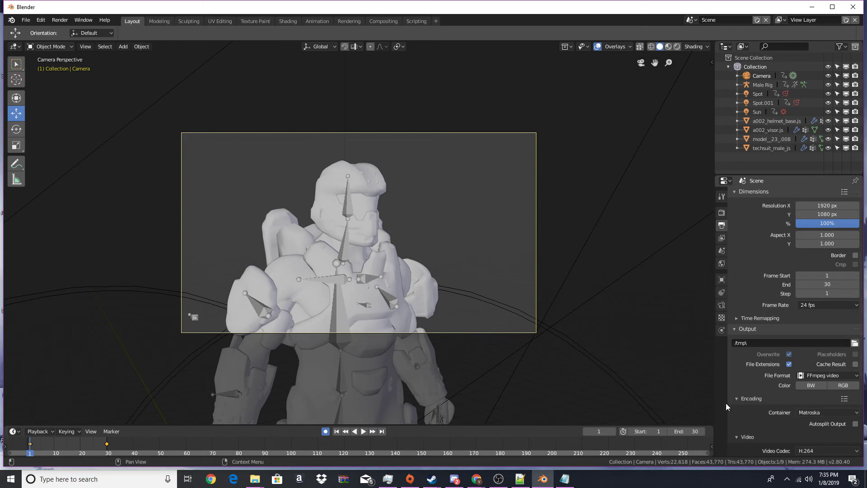
scroll(795, 397, "down", 2)
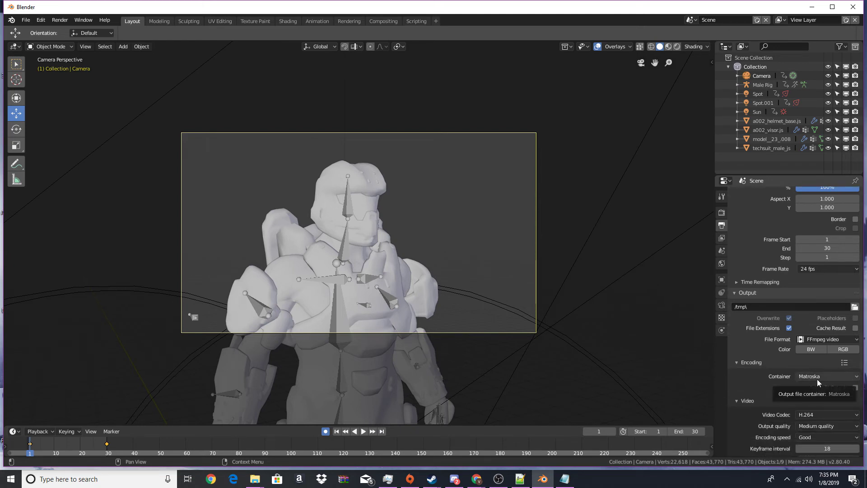
left_click(817, 380)
left_click(818, 351)
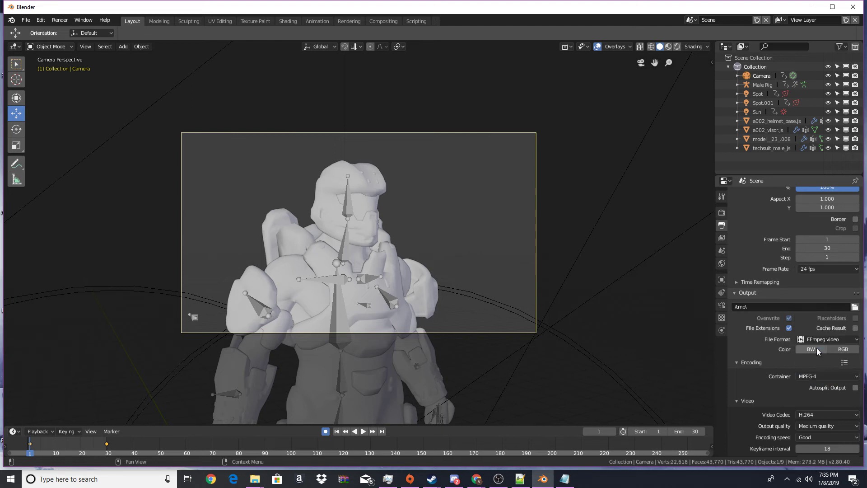
Set the video output quality to High quality, keeping the encoding speed at Good and the audio codec at No Audio.
scroll(811, 444, "down", 3)
left_click(811, 375)
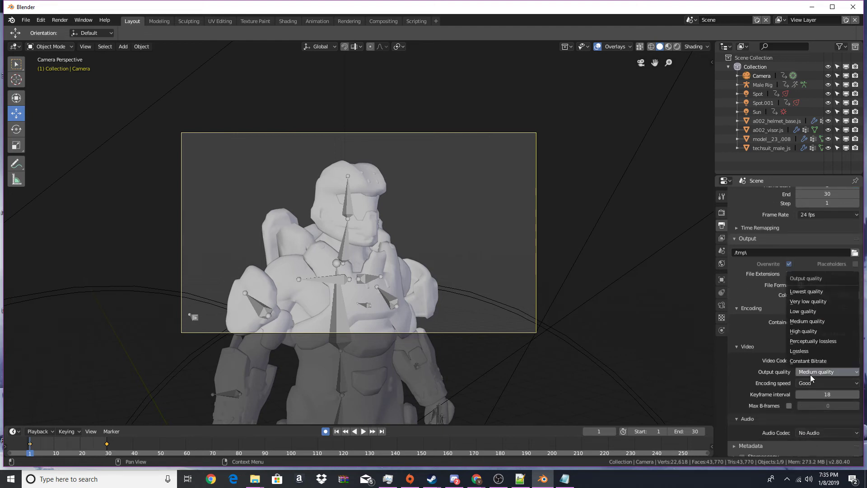
left_click(808, 331)
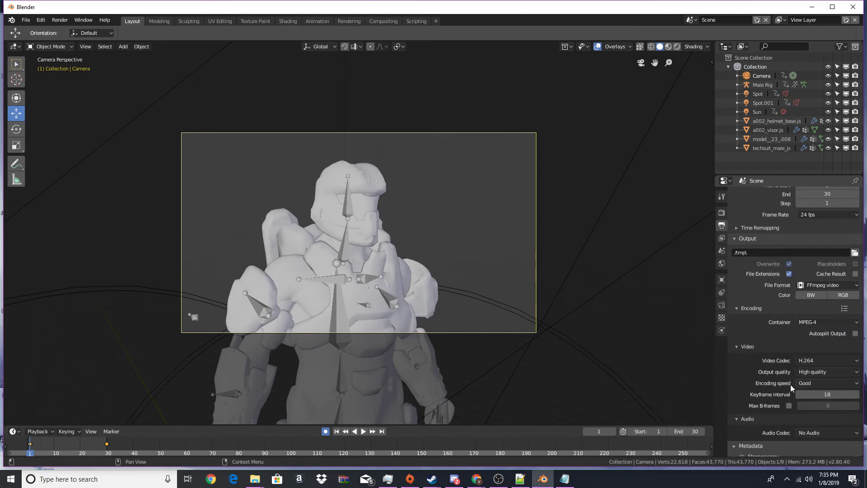
left_click(802, 383)
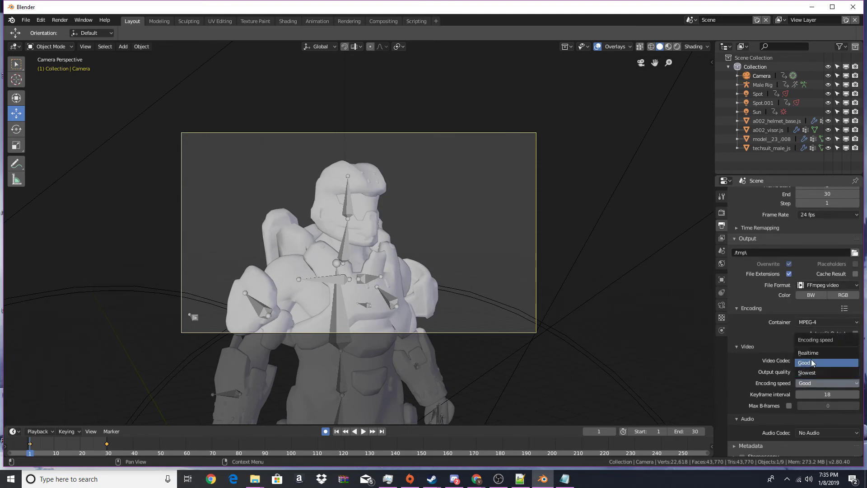
left_click(808, 363)
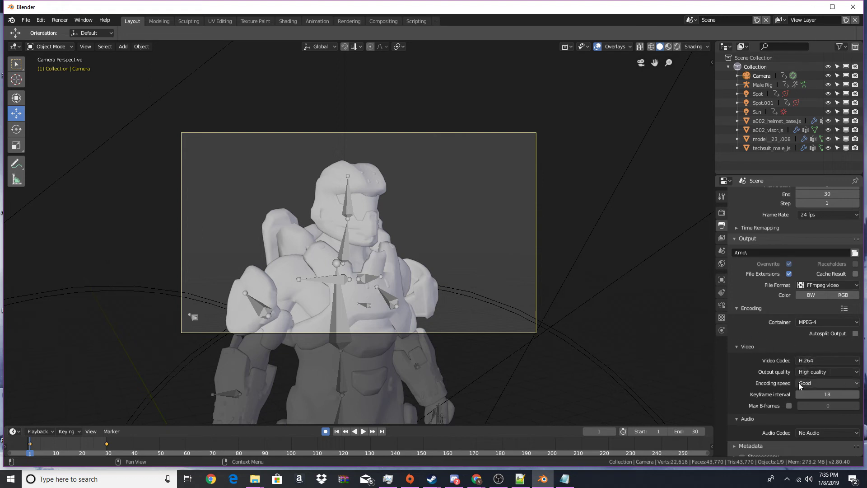
scroll(741, 396, "down", 1)
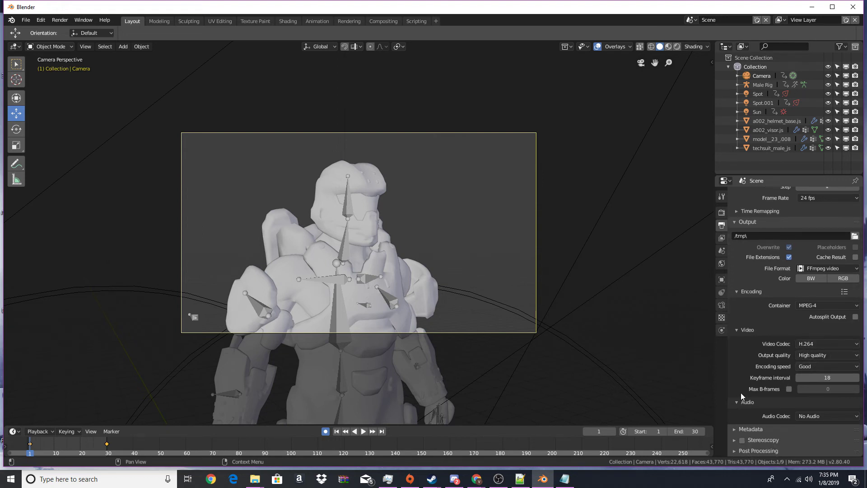
left_click(806, 417)
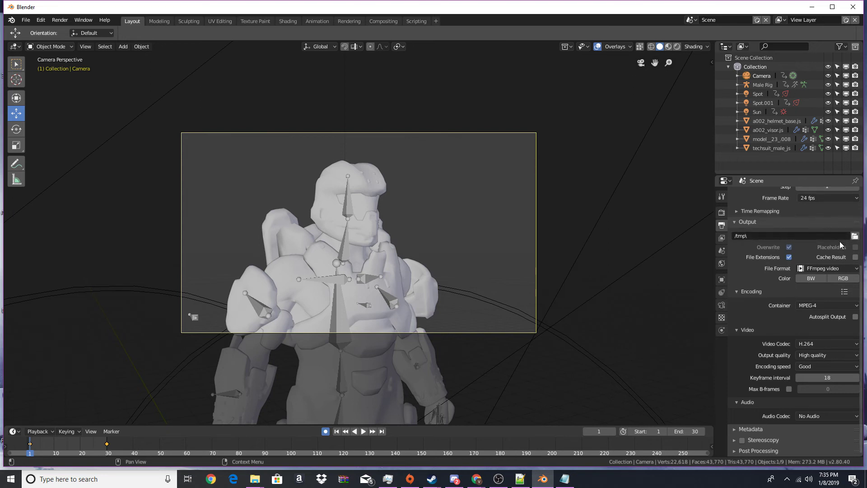
Choose the Desktop folder as the render output location.
left_click(853, 236)
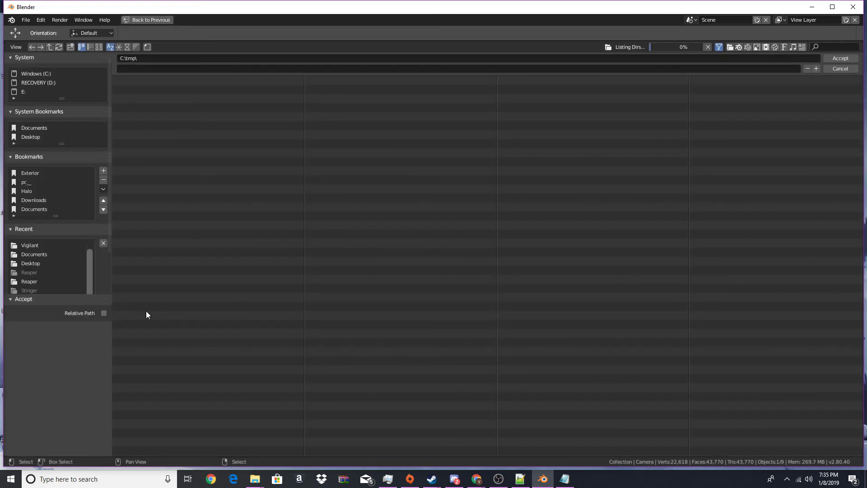
left_click(34, 137)
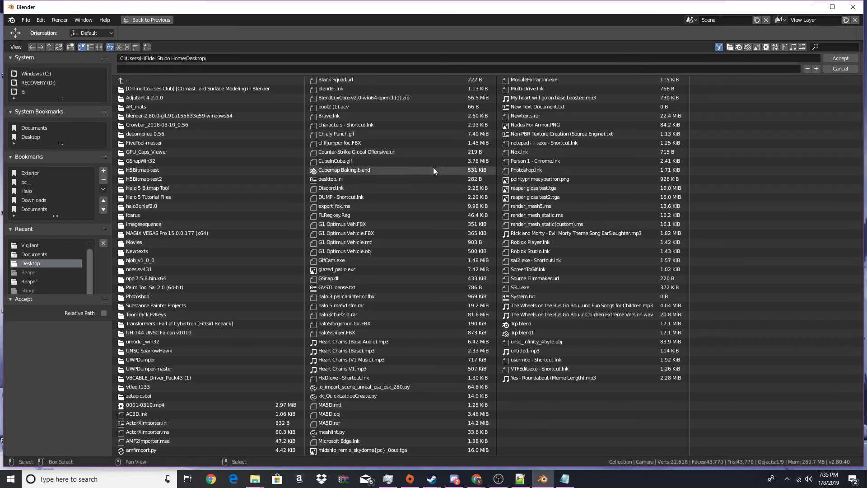
left_click(831, 60)
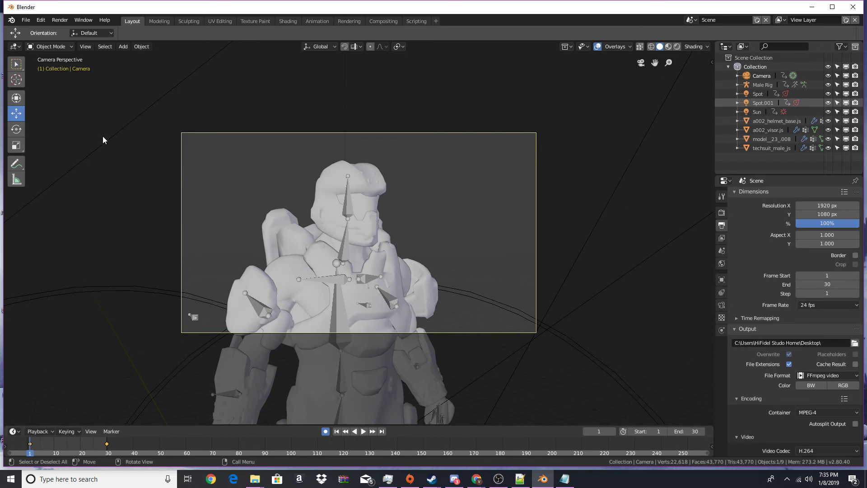
Start rendering the animation and minimize the render window.
left_click(64, 23)
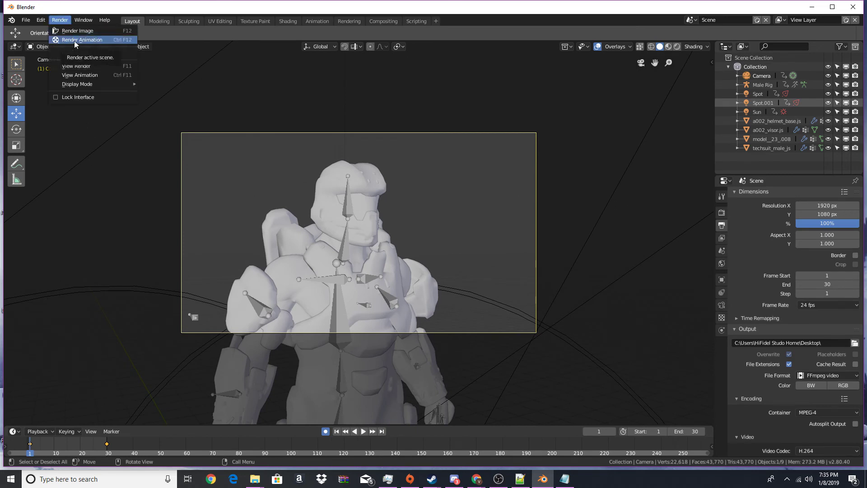
left_click(74, 40)
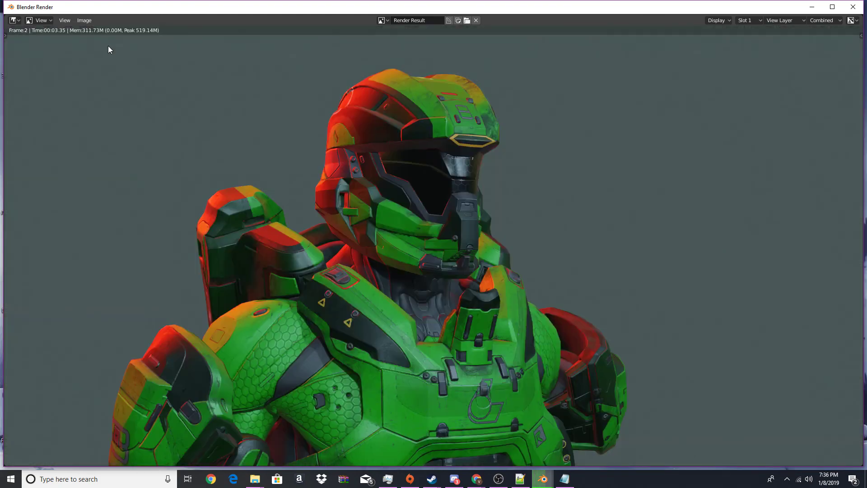
left_click(813, 8)
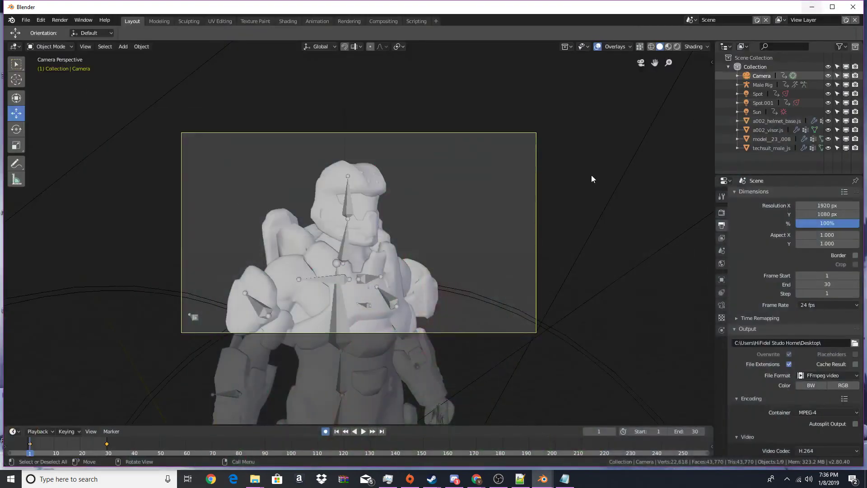
Set the film alpha to Transparent in the Eevee render settings.
left_click(719, 216)
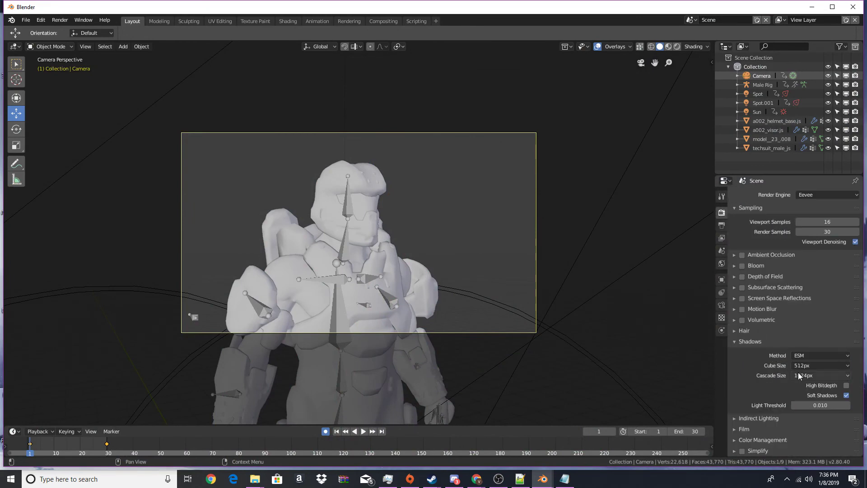
left_click(722, 225)
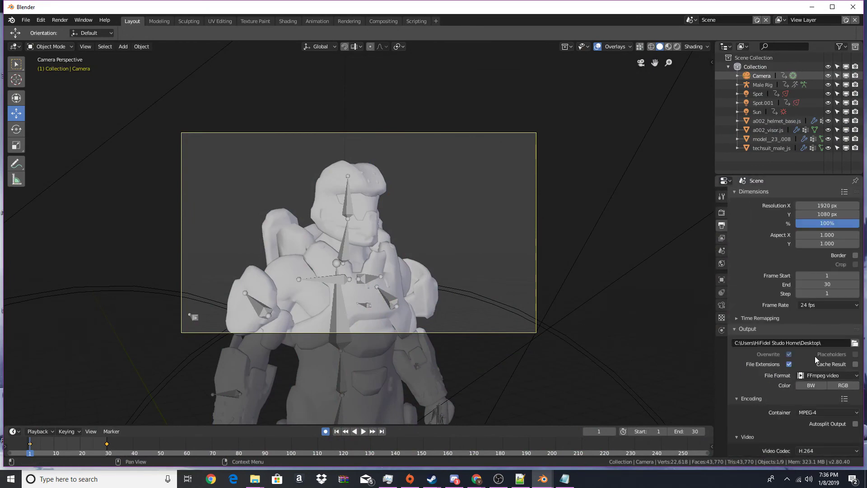
scroll(808, 348, "down", 4)
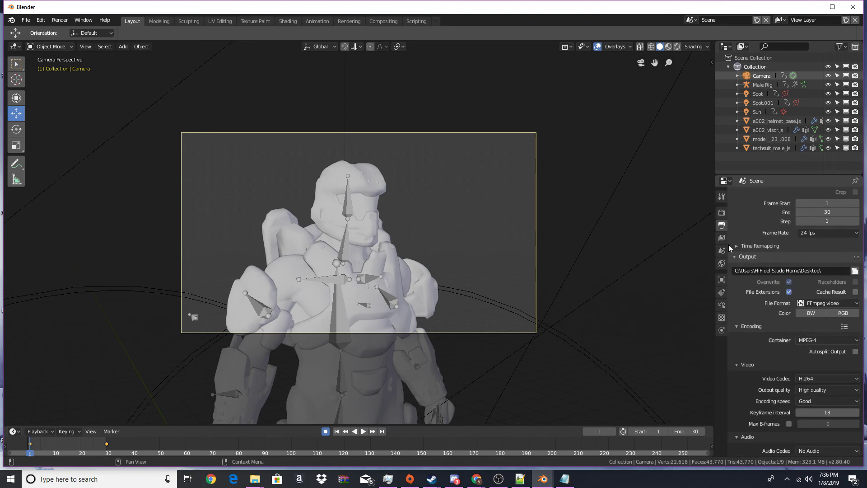
left_click(722, 215)
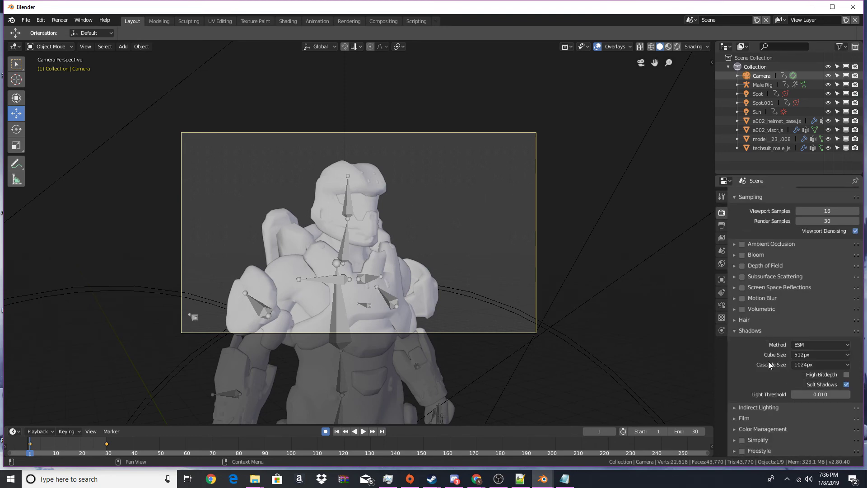
left_click(735, 418)
scroll(768, 422, "down", 2)
left_click(811, 416)
left_click(803, 397)
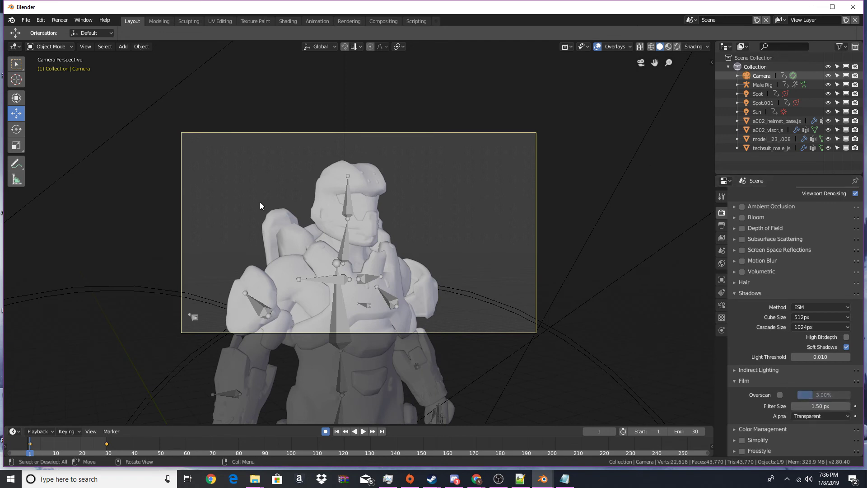
Render frame 1 as a still image, inspect the Spartan and its background, and put the render window away.
left_click(60, 19)
left_click(65, 31)
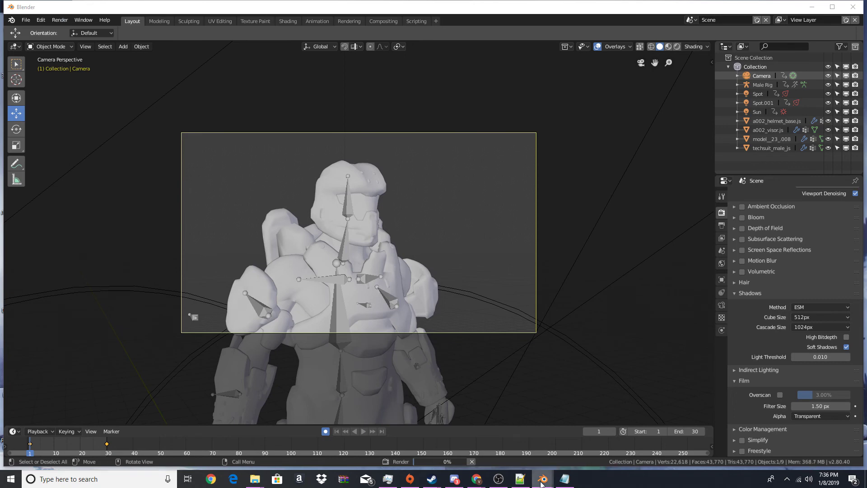
mouse_move(542, 477)
left_click(610, 452)
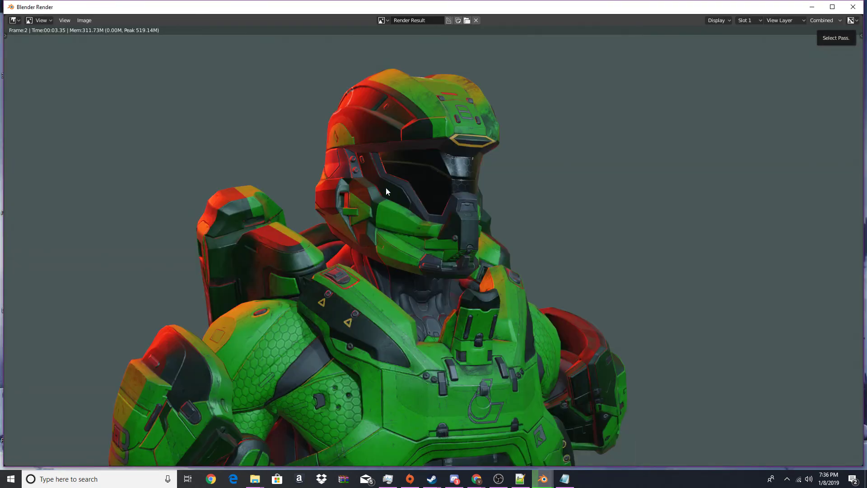
scroll(393, 261, "down", 9)
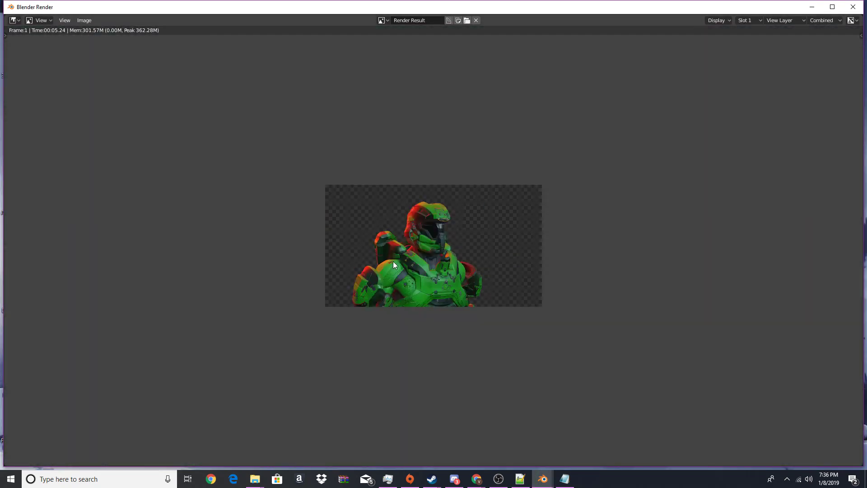
scroll(395, 260, "up", 8)
scroll(432, 231, "up", 3)
scroll(435, 217, "down", 4)
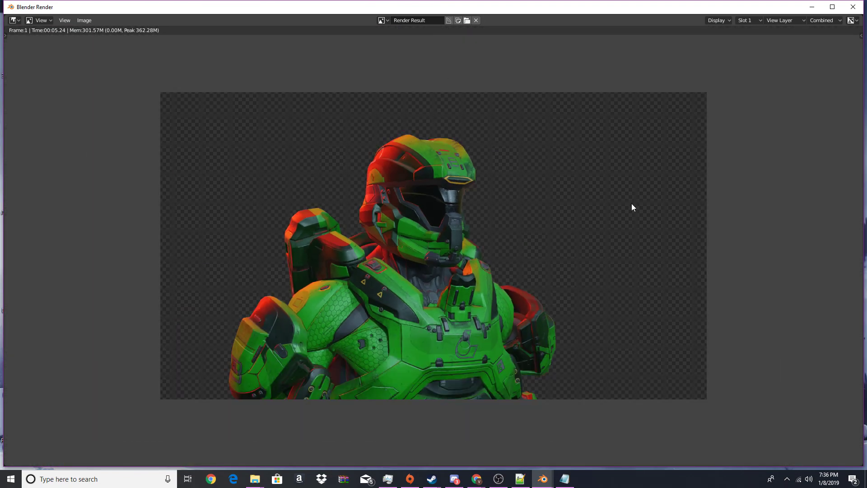
left_click(816, 5)
Check the container in the output settings and set the render output's file format to PNG.
left_click(60, 20)
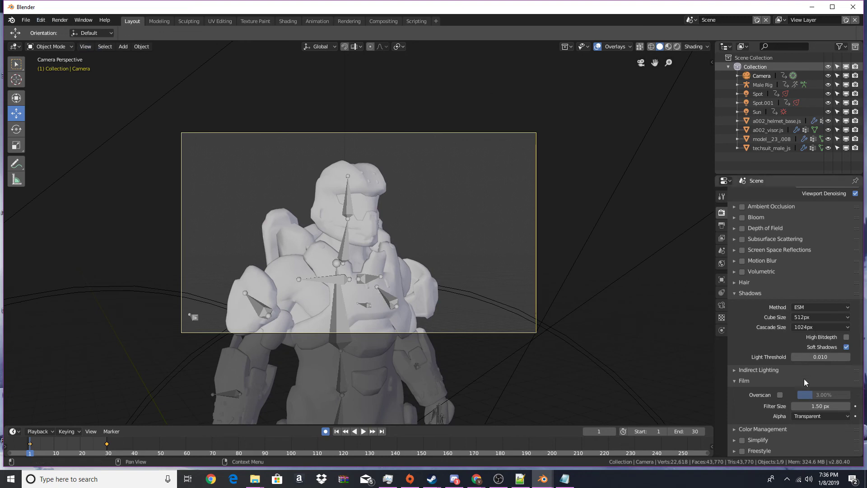
left_click(722, 228)
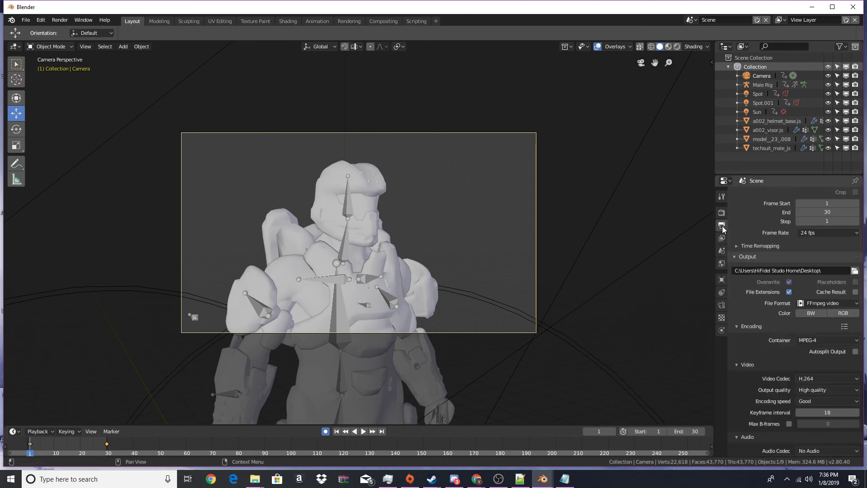
left_click(820, 340)
left_click(808, 338)
left_click(803, 338)
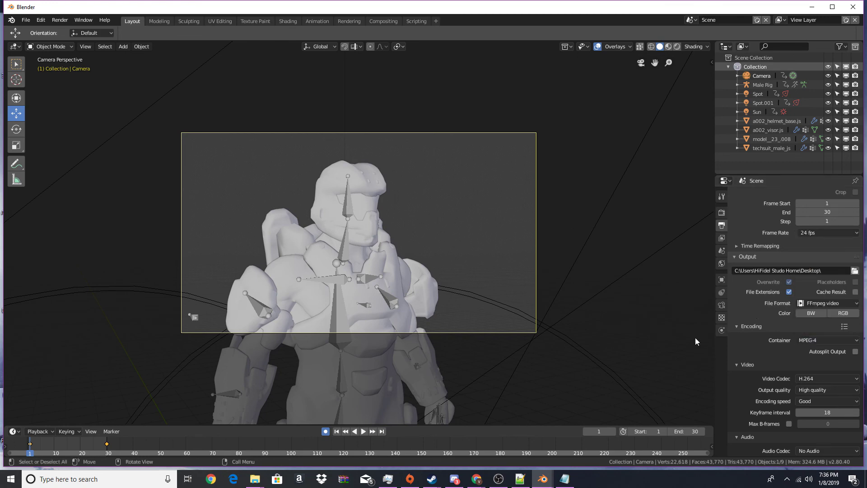
left_click(820, 339)
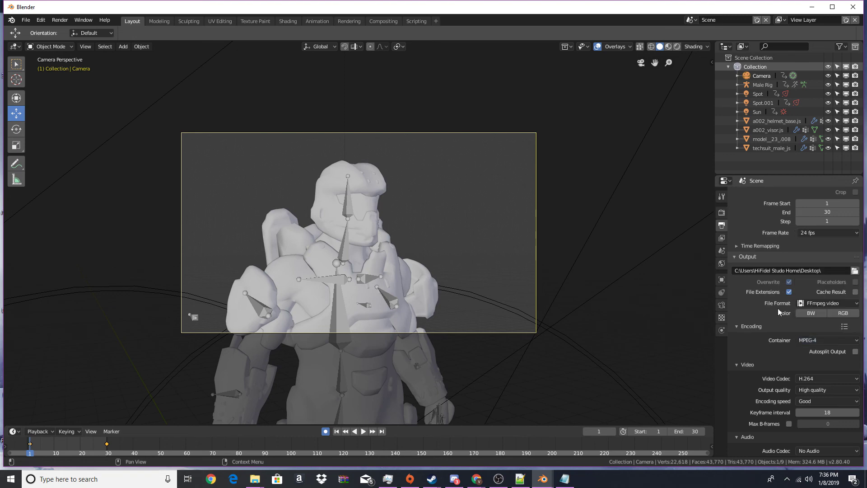
left_click(807, 303)
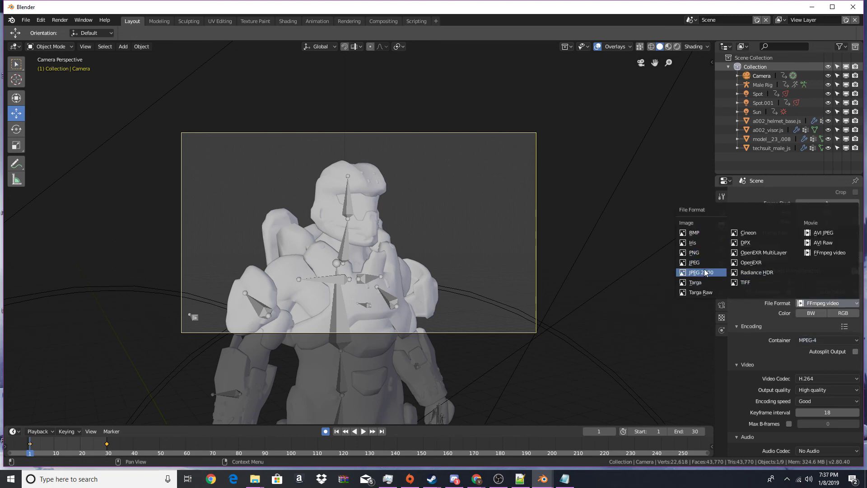
left_click(698, 252)
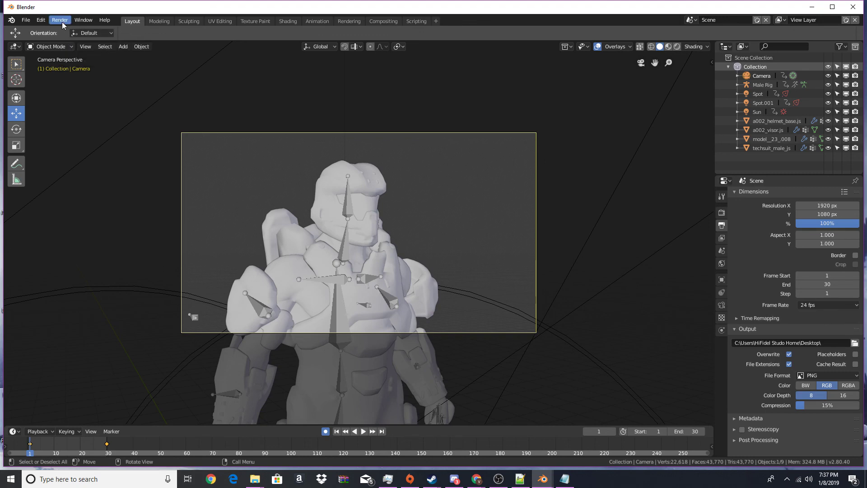
Set the render output's file format to FFmpeg video and its encoding container to MPEG-4.
left_click(817, 374)
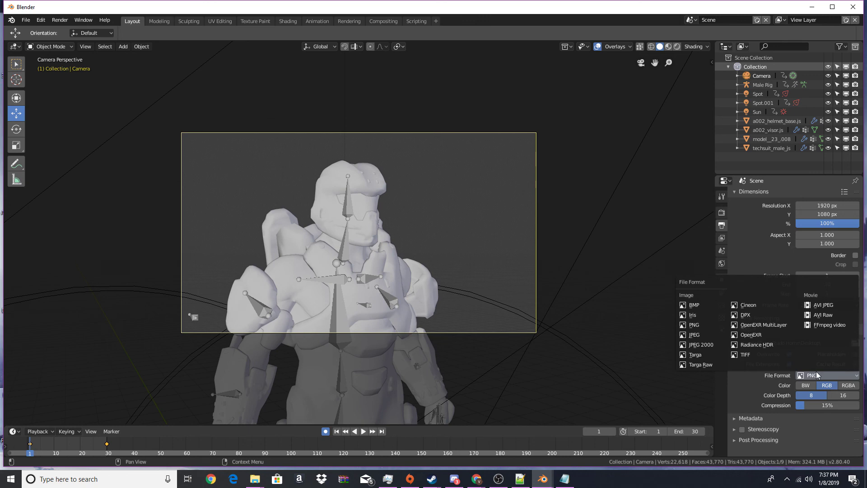
left_click(823, 329)
scroll(768, 432, "down", 3)
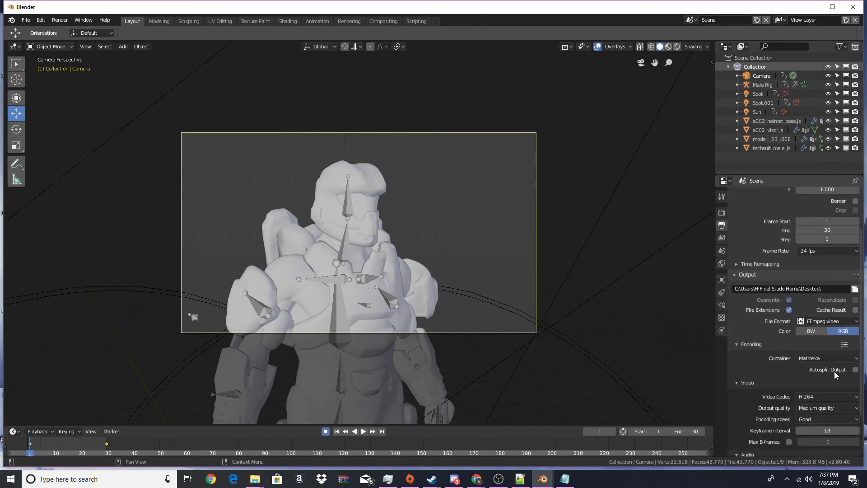
left_click(807, 396)
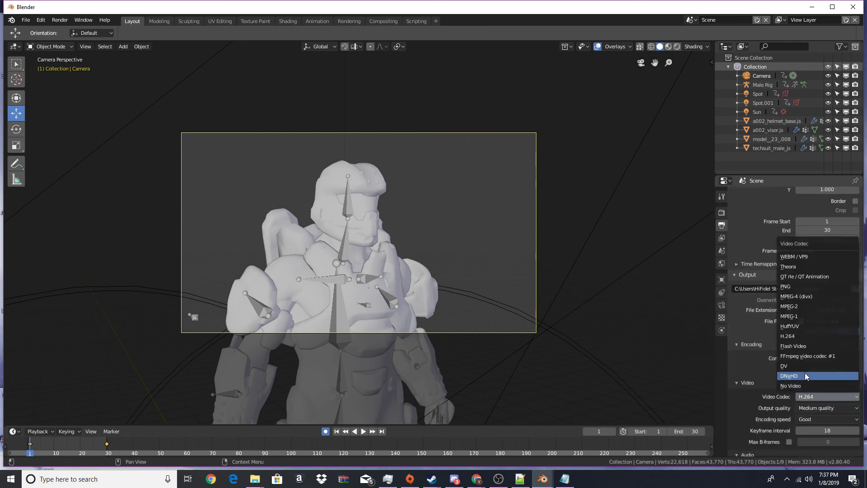
left_click(806, 397)
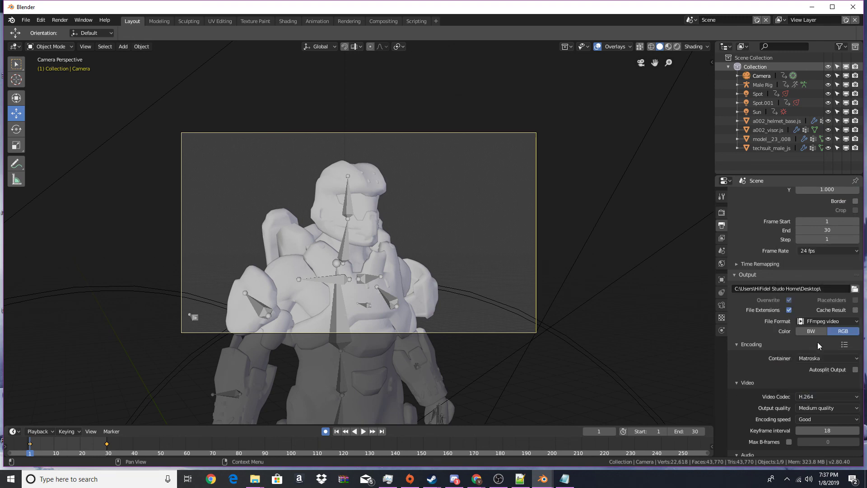
left_click(811, 358)
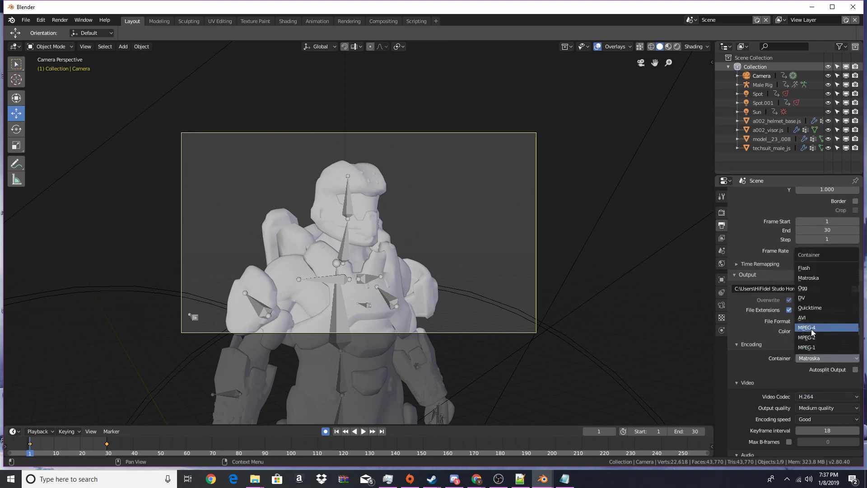
left_click(809, 328)
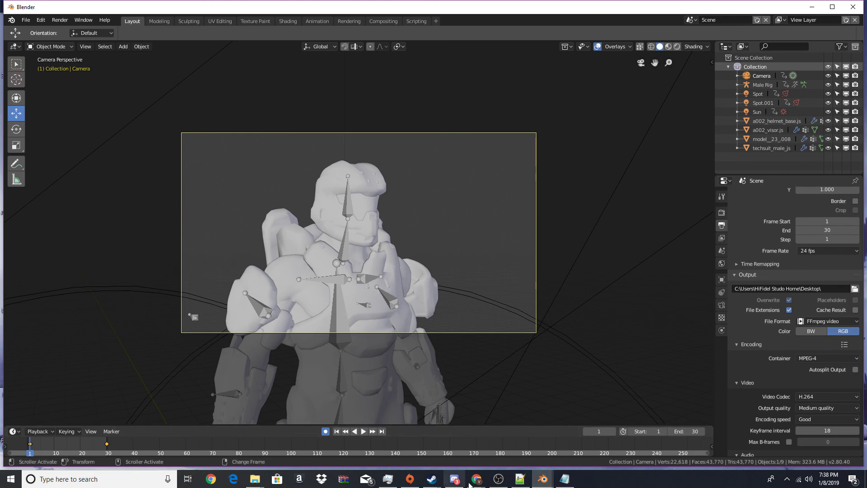
mouse_move(493, 482)
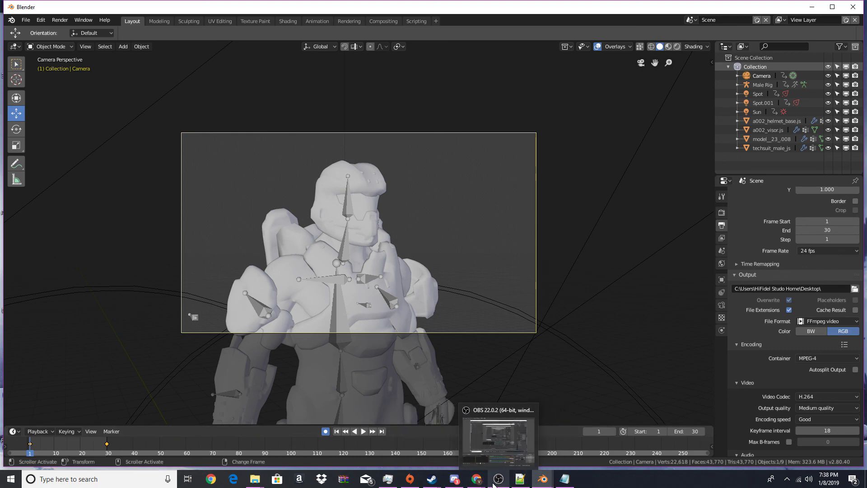